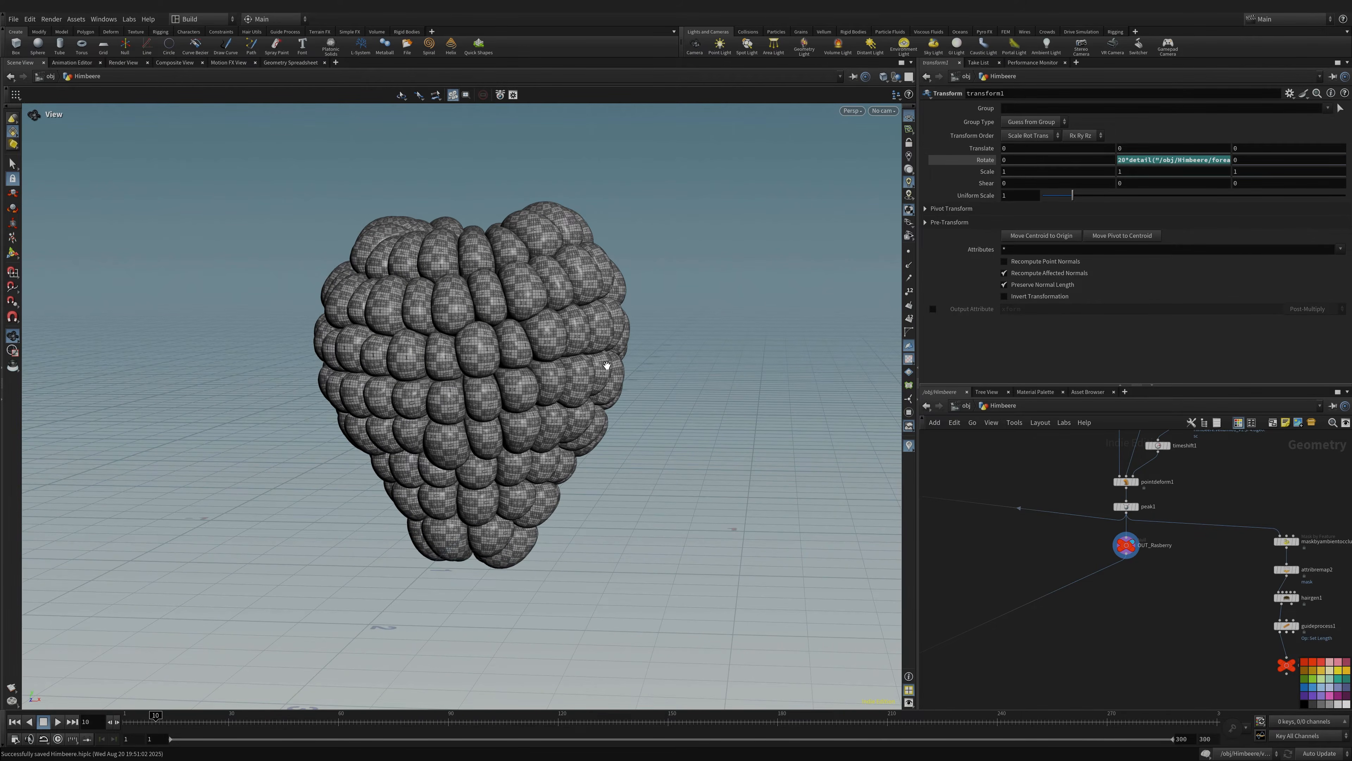
- Display attribute1's vertical line with point markers shown
right_drag(607, 366, 505, 366)
drag(436, 324, 433, 381)
right_drag(461, 408, 564, 383)
middle_drag(497, 403, 494, 381)
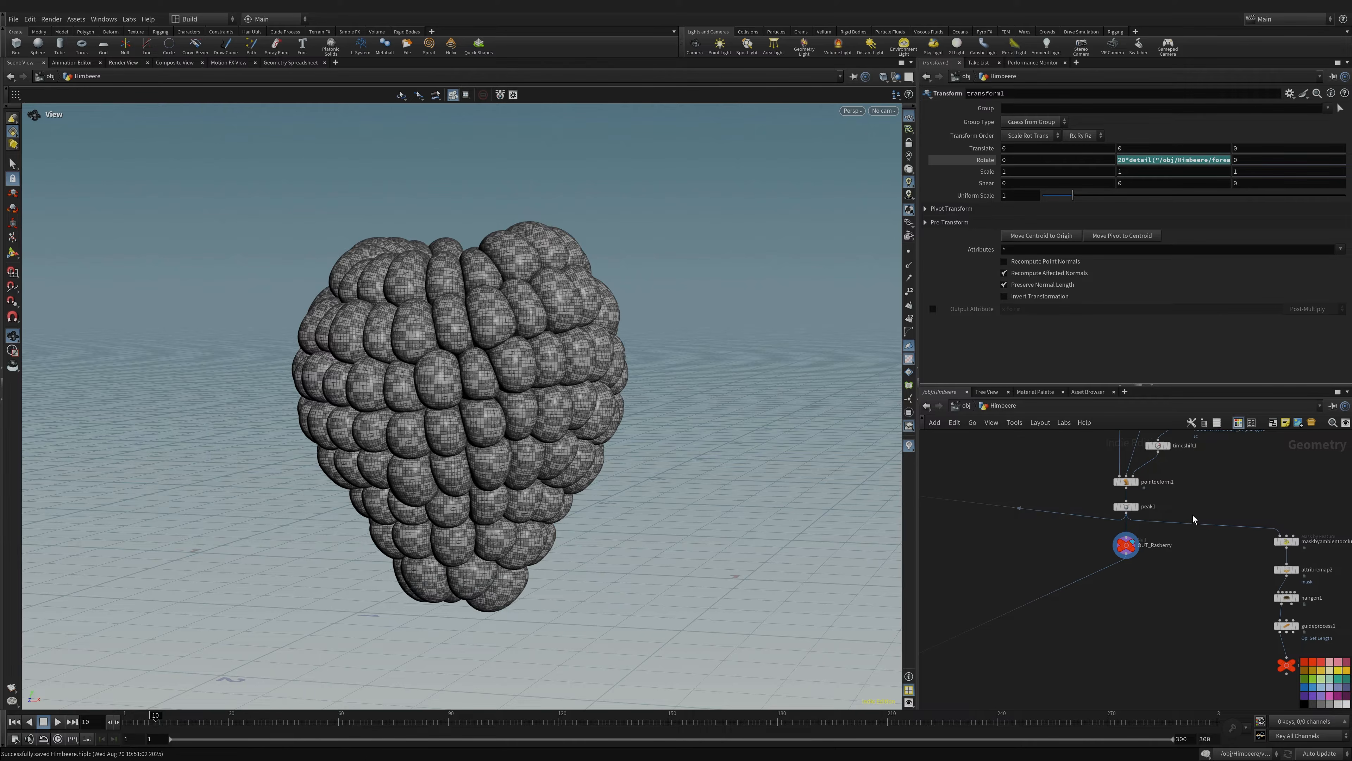
scroll(1192, 519, down, 10)
middle_drag(1197, 565, 1189, 622)
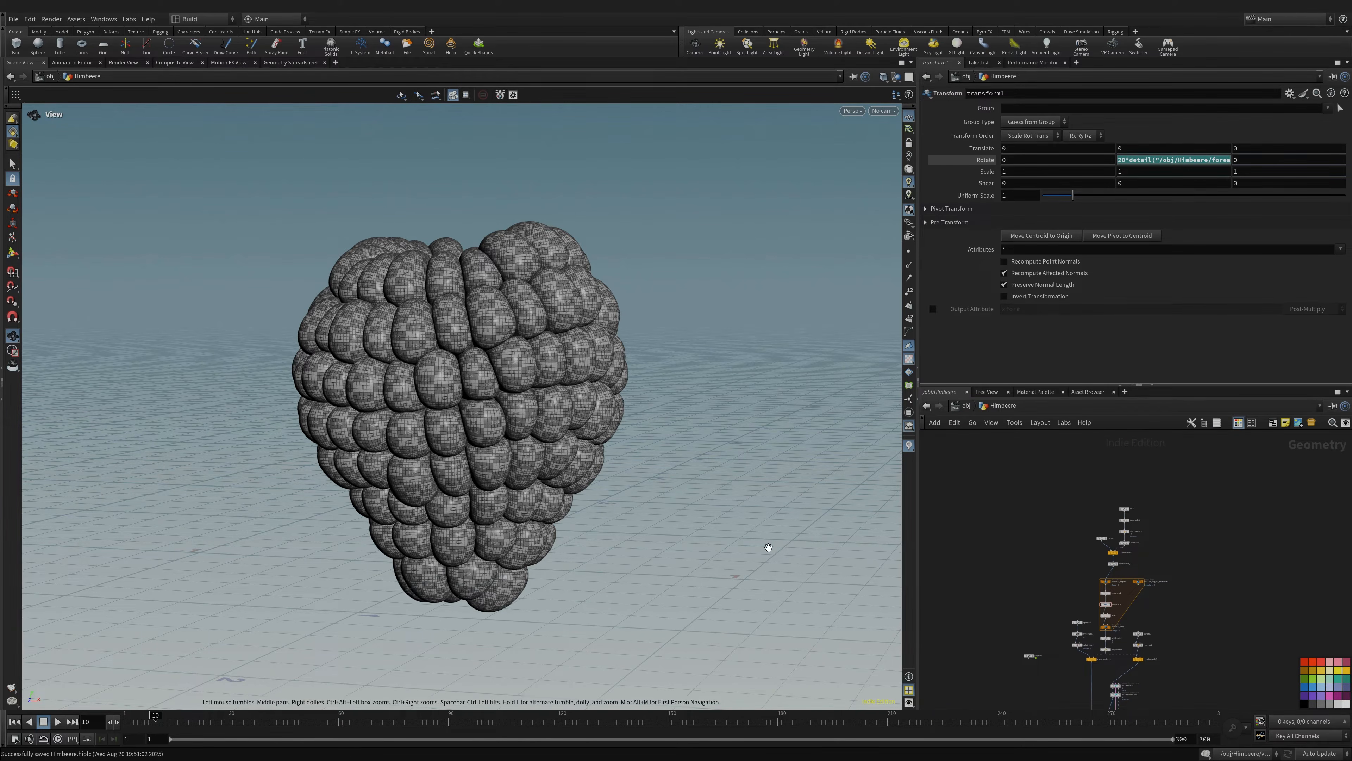
scroll(1164, 620, up, 6)
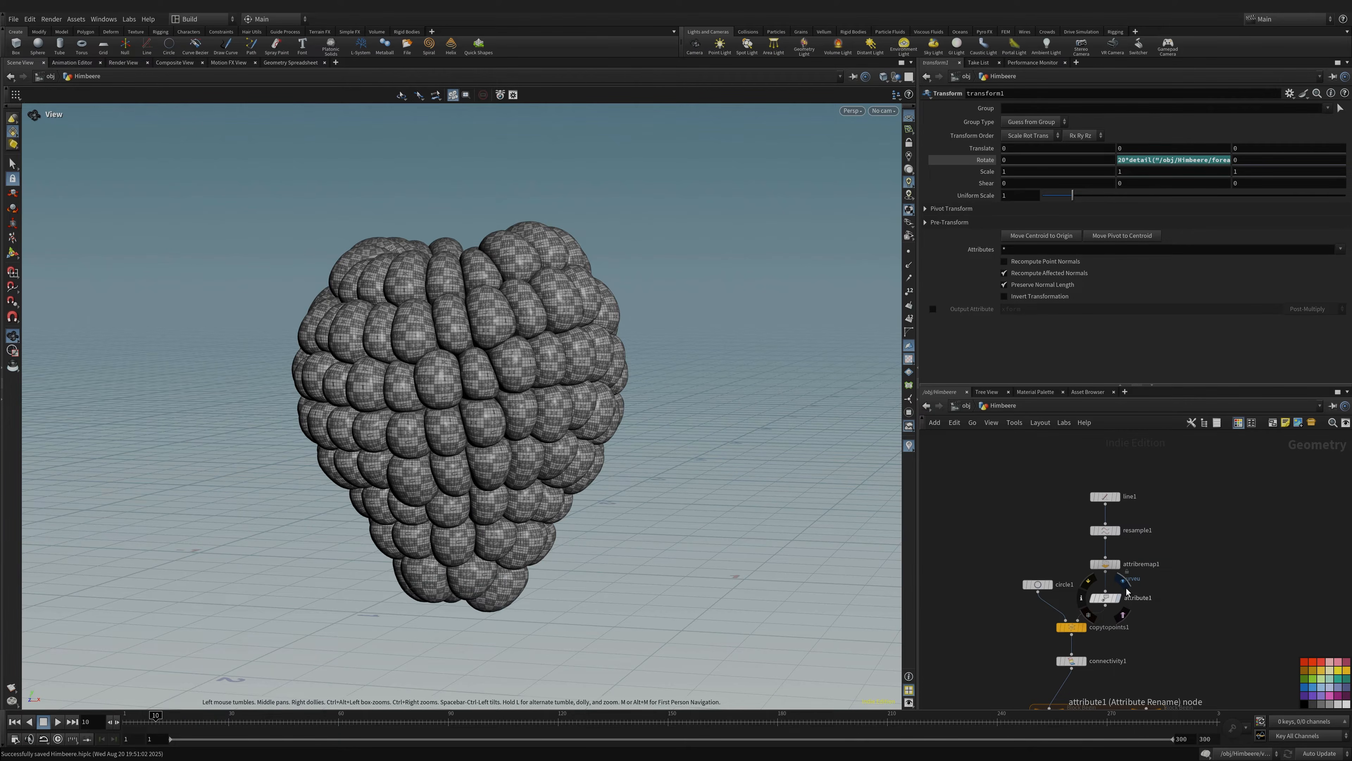
click(1117, 597)
click(909, 251)
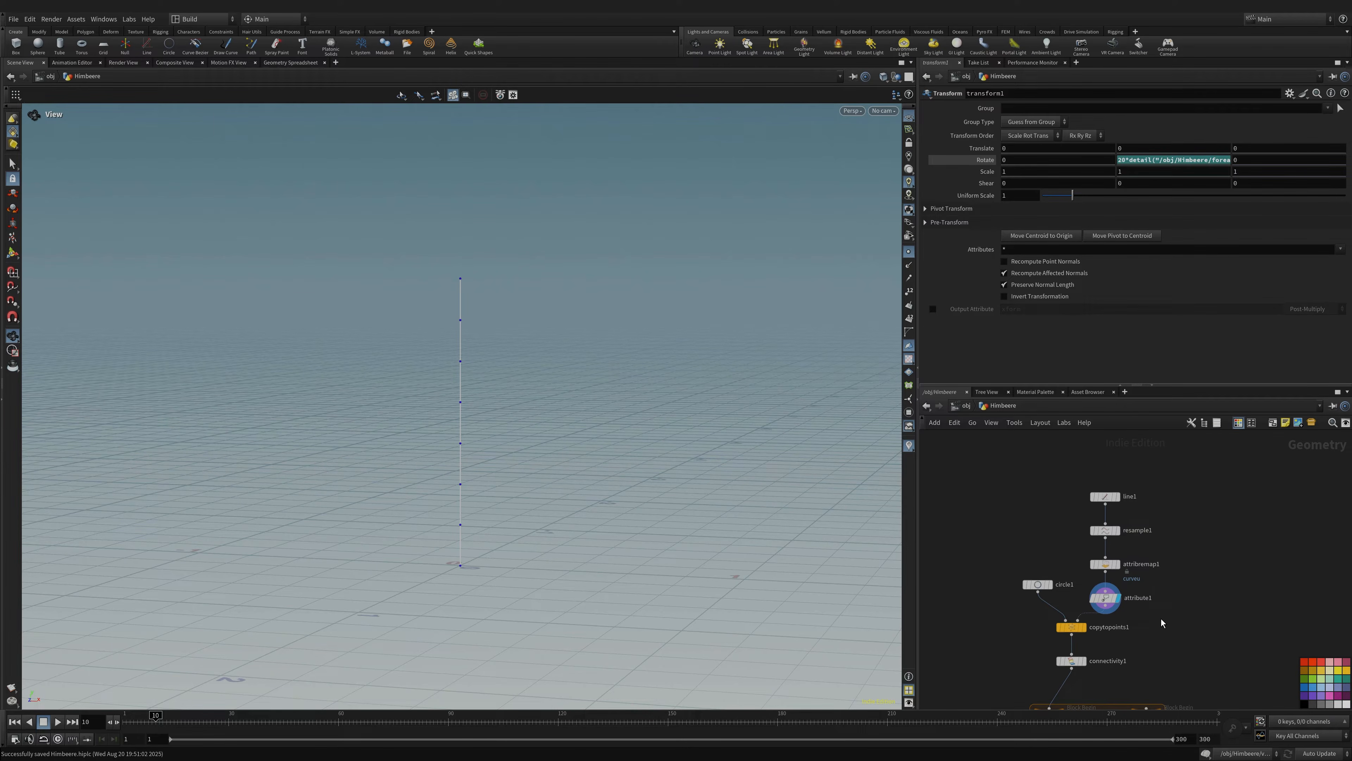
- Display connectivity1's circles copied along the line, then select attribute1 to view its rename settings
middle_drag(1162, 622, 1162, 549)
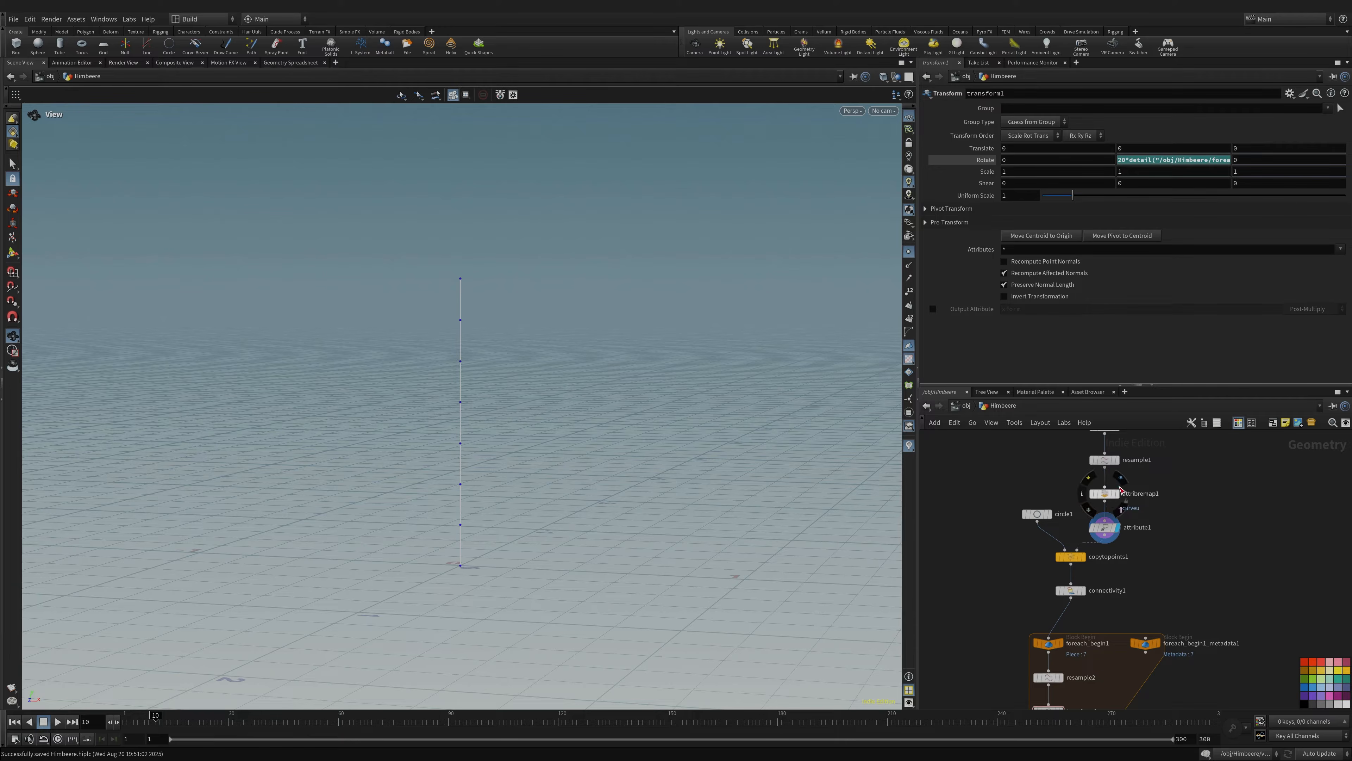
middle_drag(1129, 602, 1106, 566)
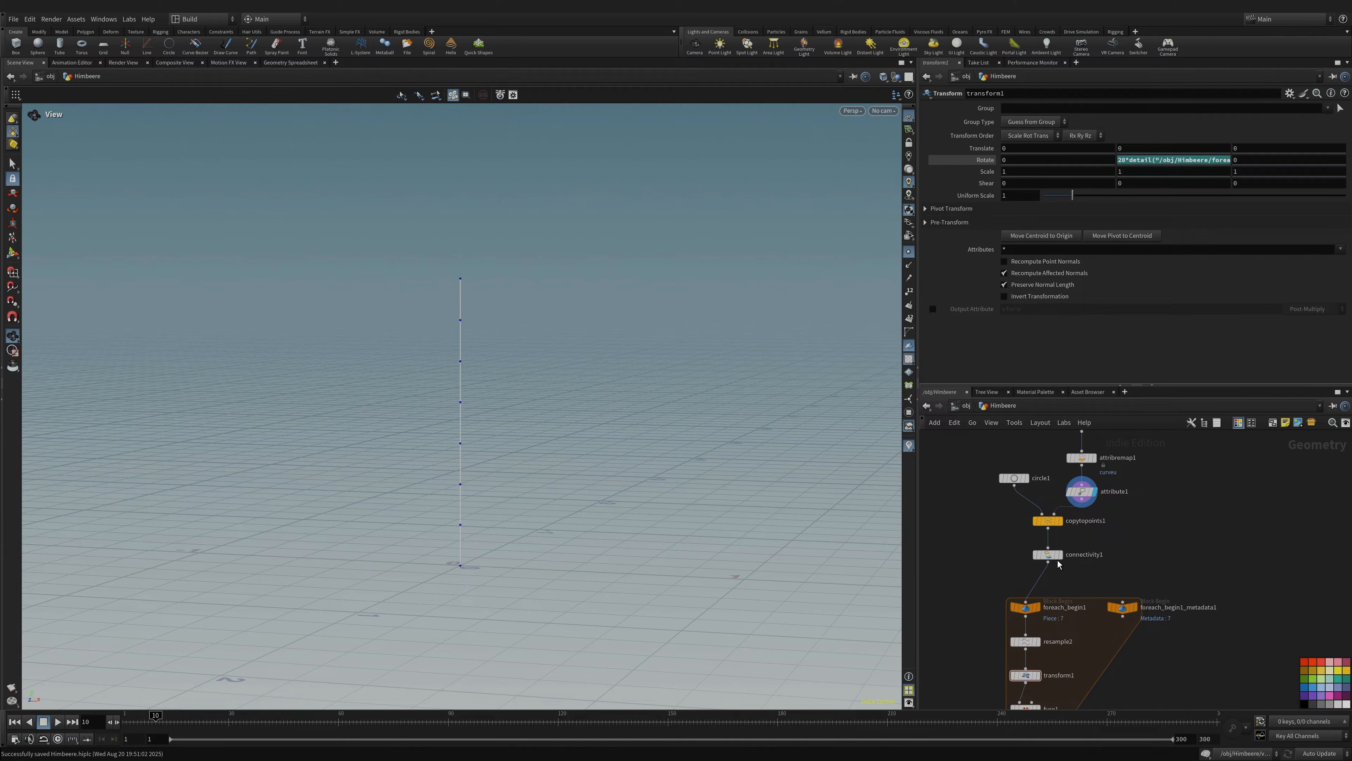
click(1071, 543)
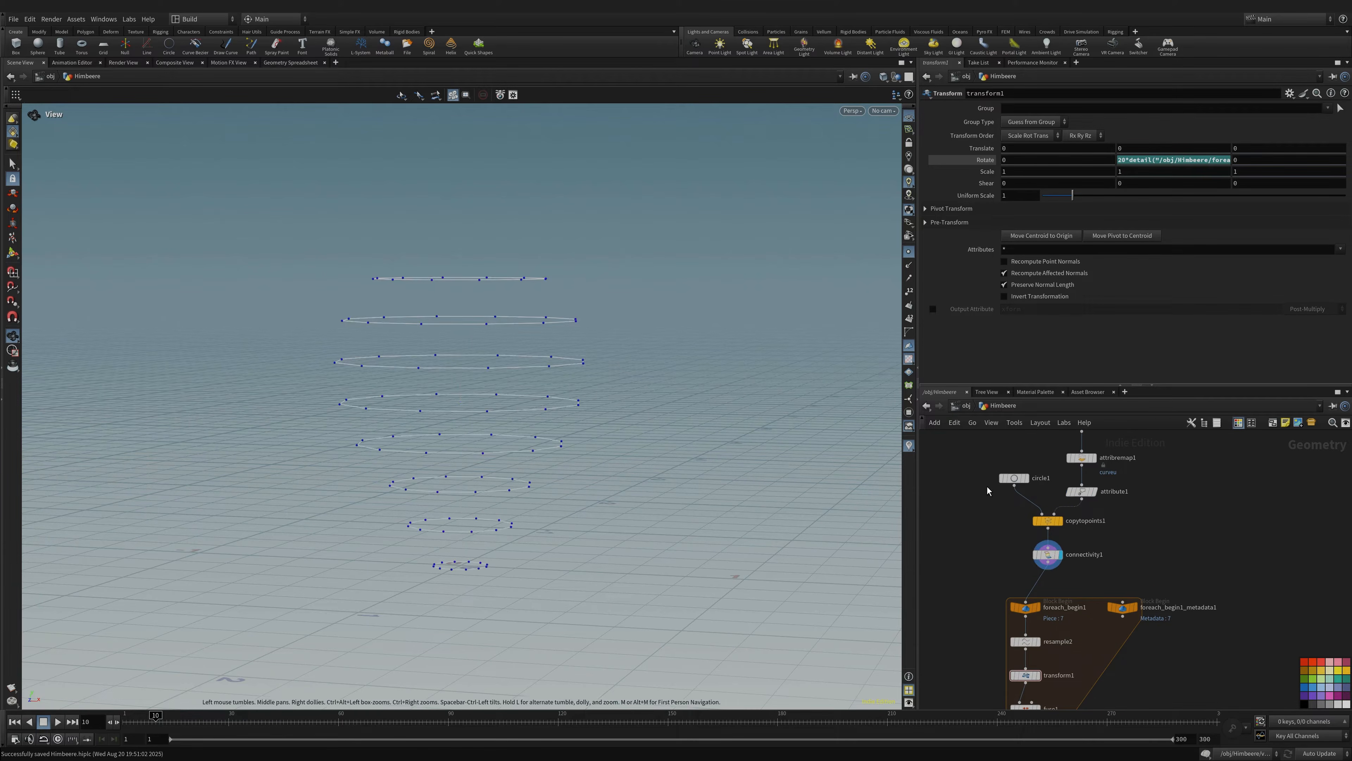
middle_drag(1148, 525, 1124, 593)
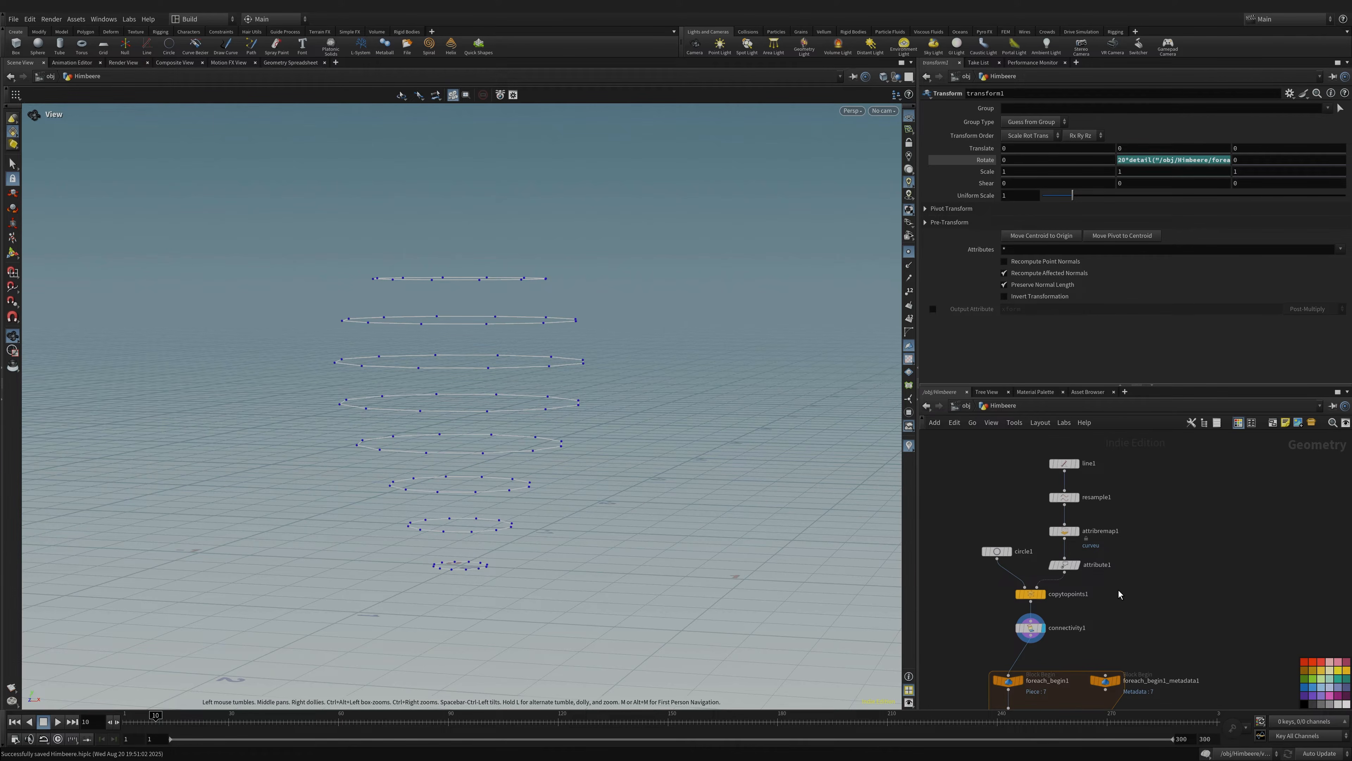
click(1063, 565)
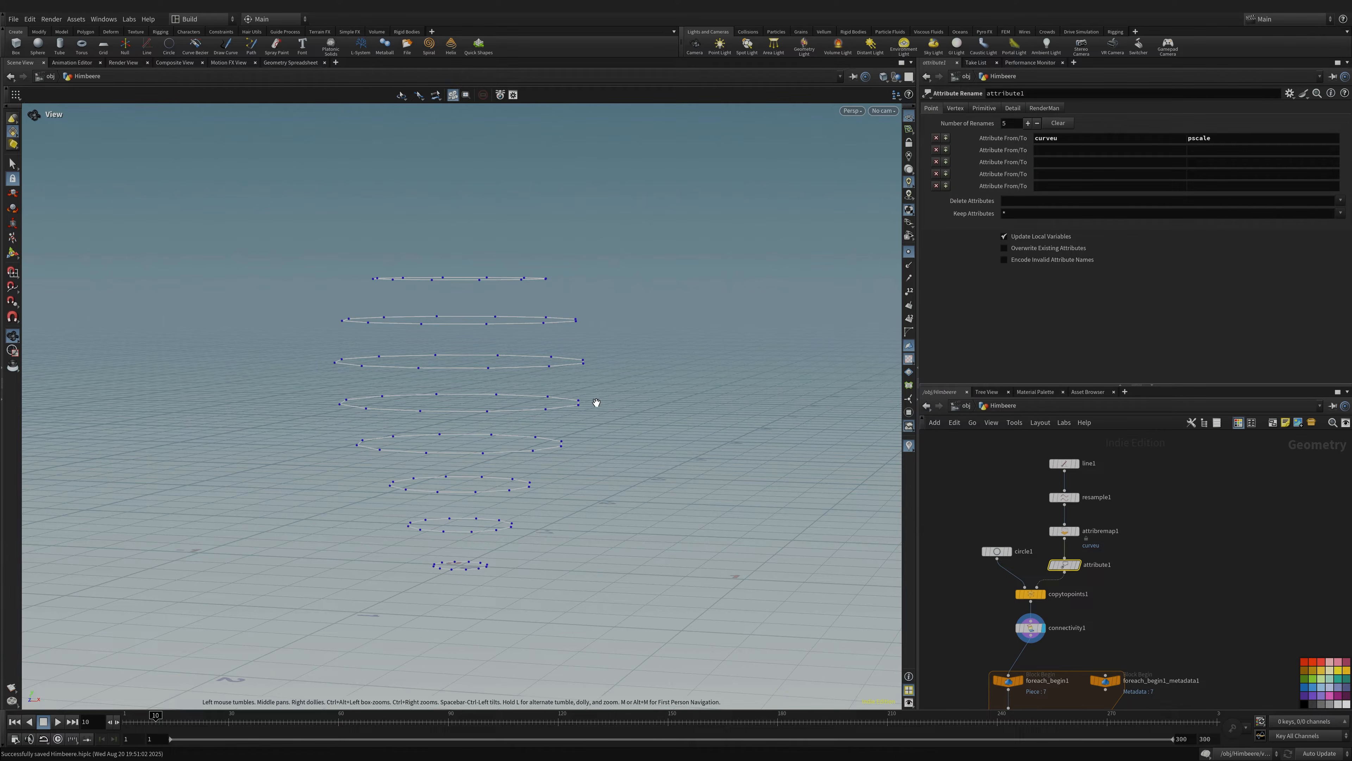
- Review the circle1 and attribute1 settings, then bring up attribremap1's Remap ramp
click(997, 551)
click(1064, 564)
click(1064, 531)
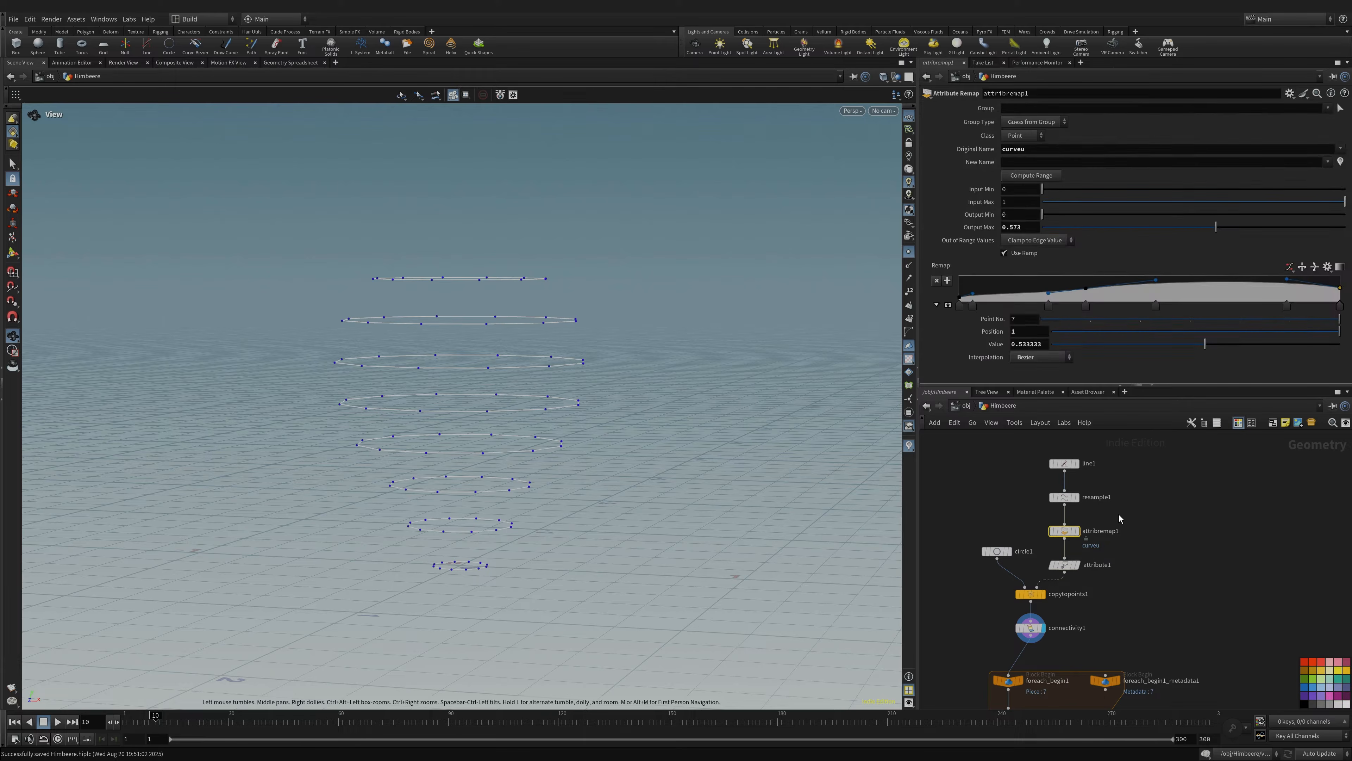
drag(660, 359, 384, 368)
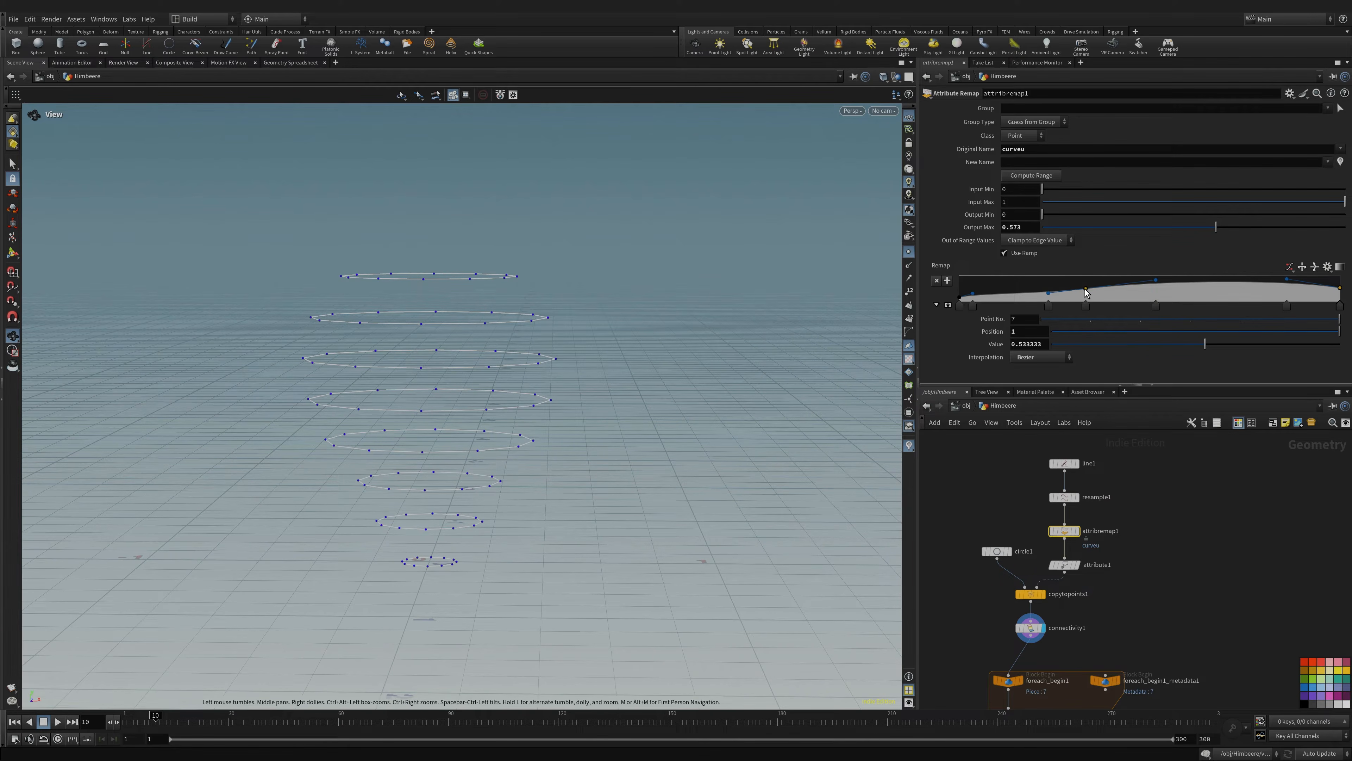
- Move a middle ramp point and set the last point to 0.533333 so the stack tapers
drag(1086, 290, 1087, 284)
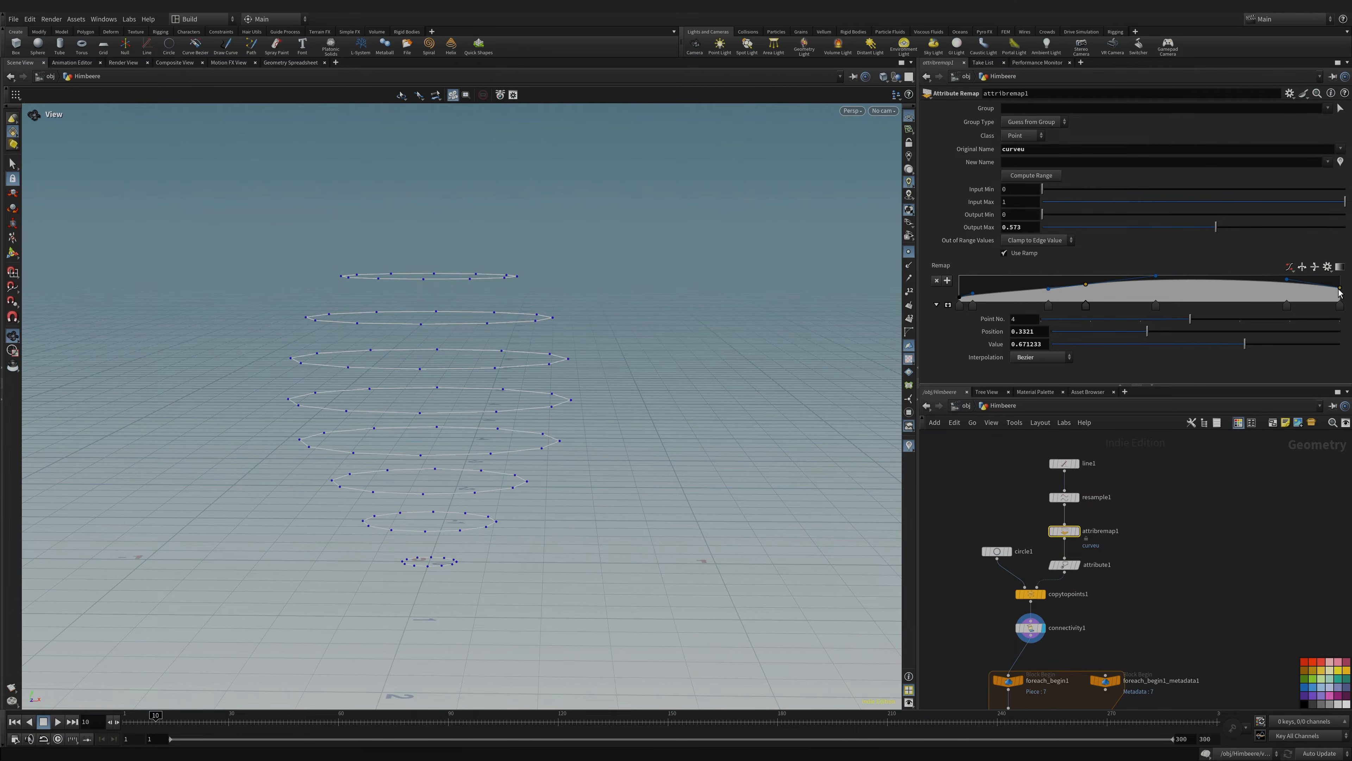
drag(1340, 290, 1341, 289)
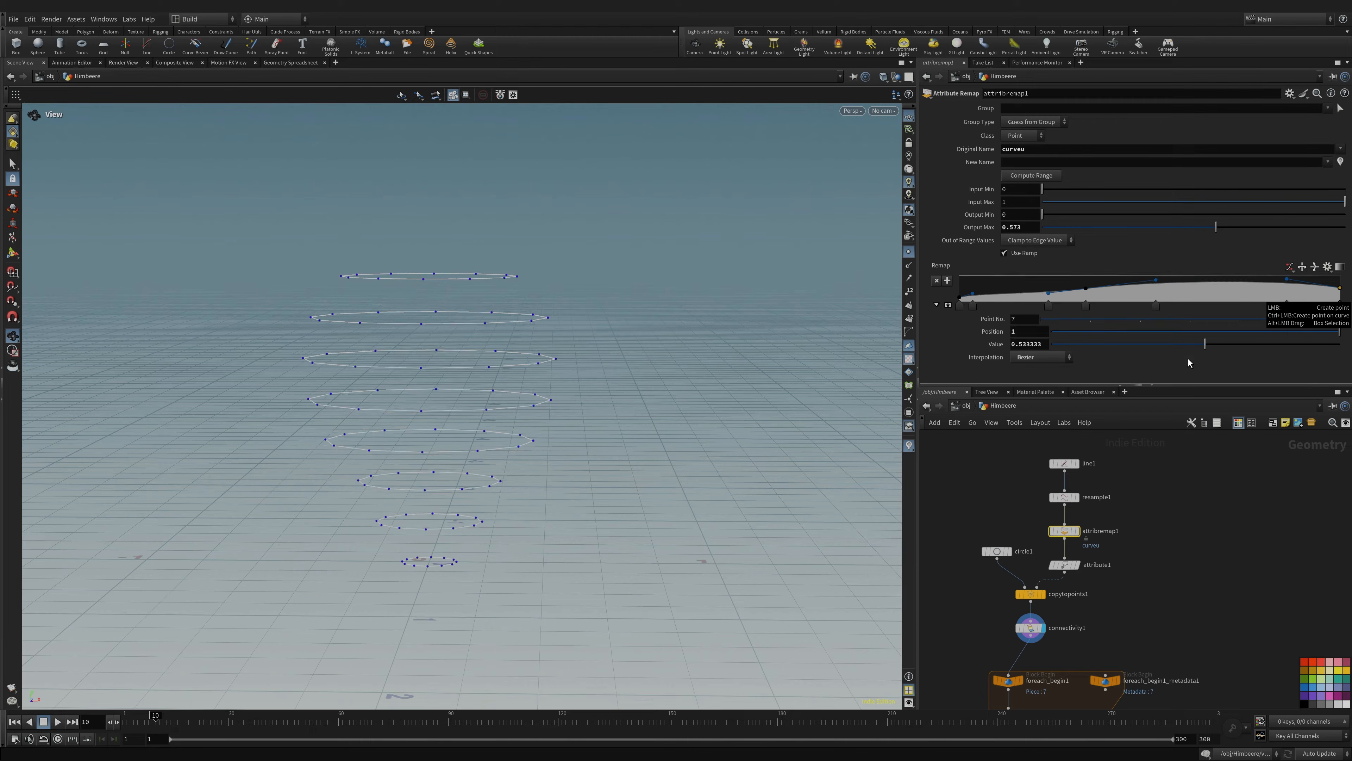
click(1203, 526)
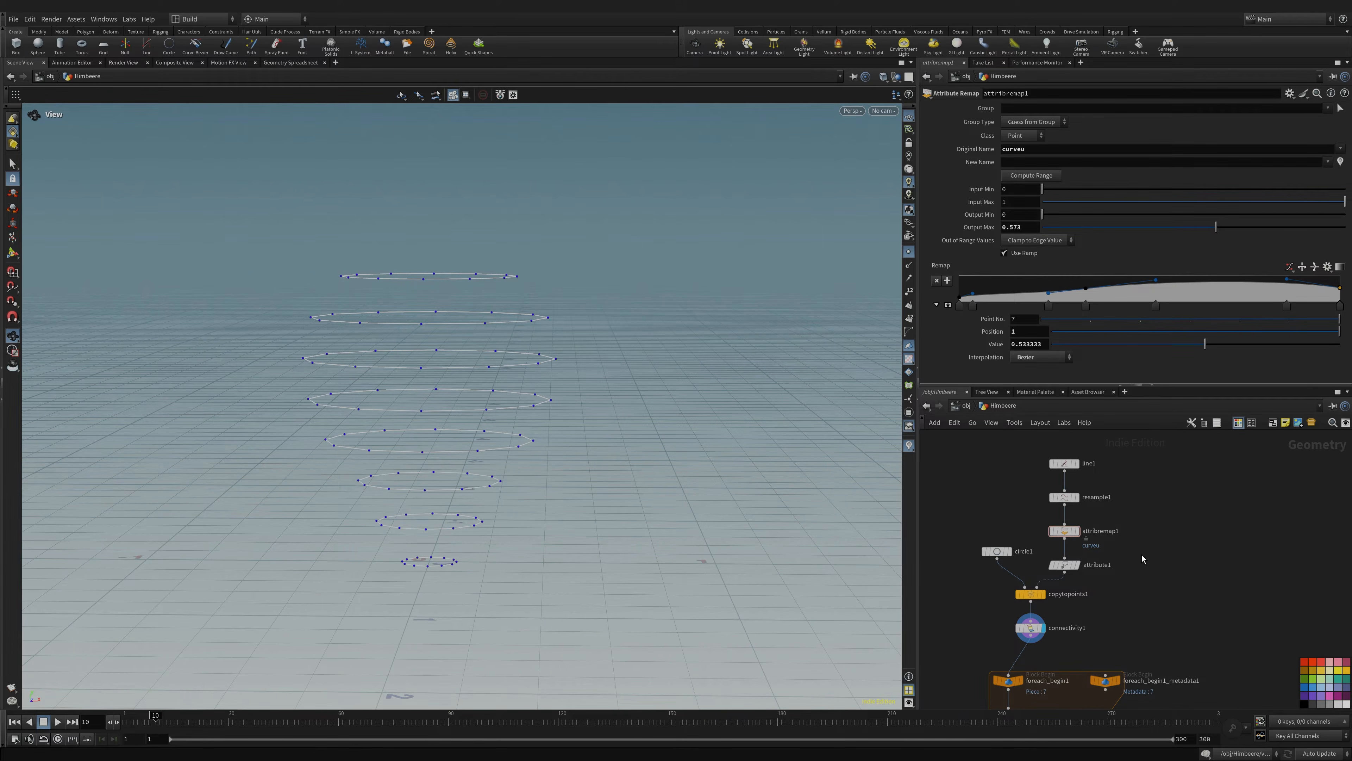
drag(525, 469, 510, 470)
middle_drag(1135, 628, 1137, 418)
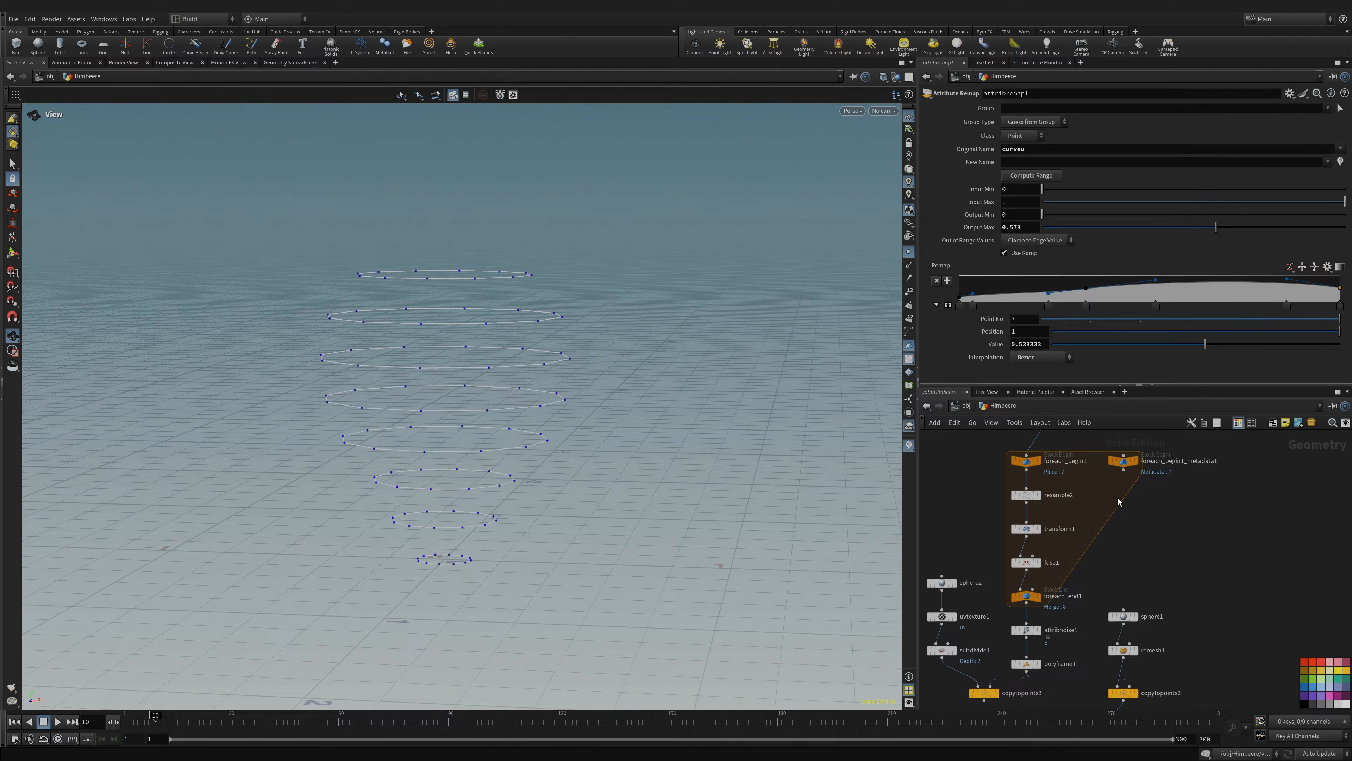
- Save the Himbeere file, then display resample2's single circle and inspect its parameters
click(1124, 461)
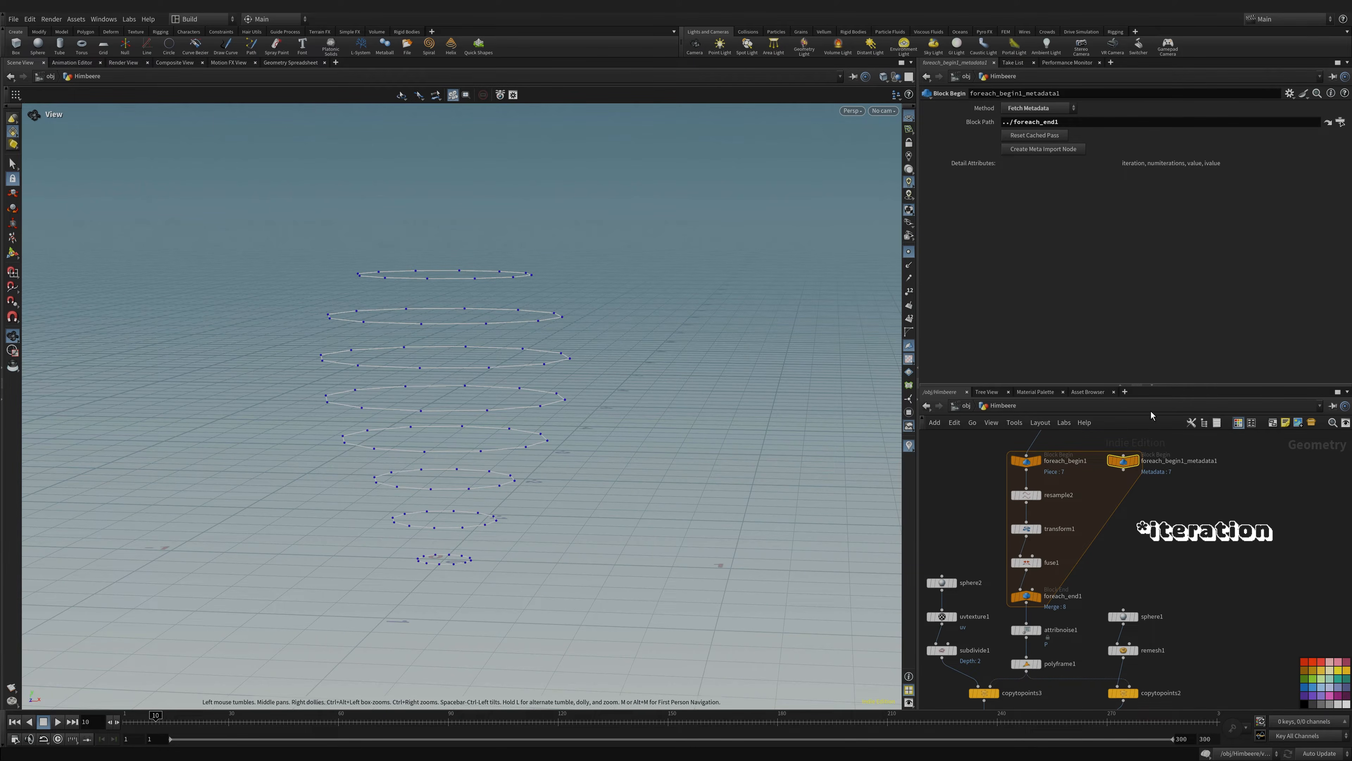
key(ctrl+s)
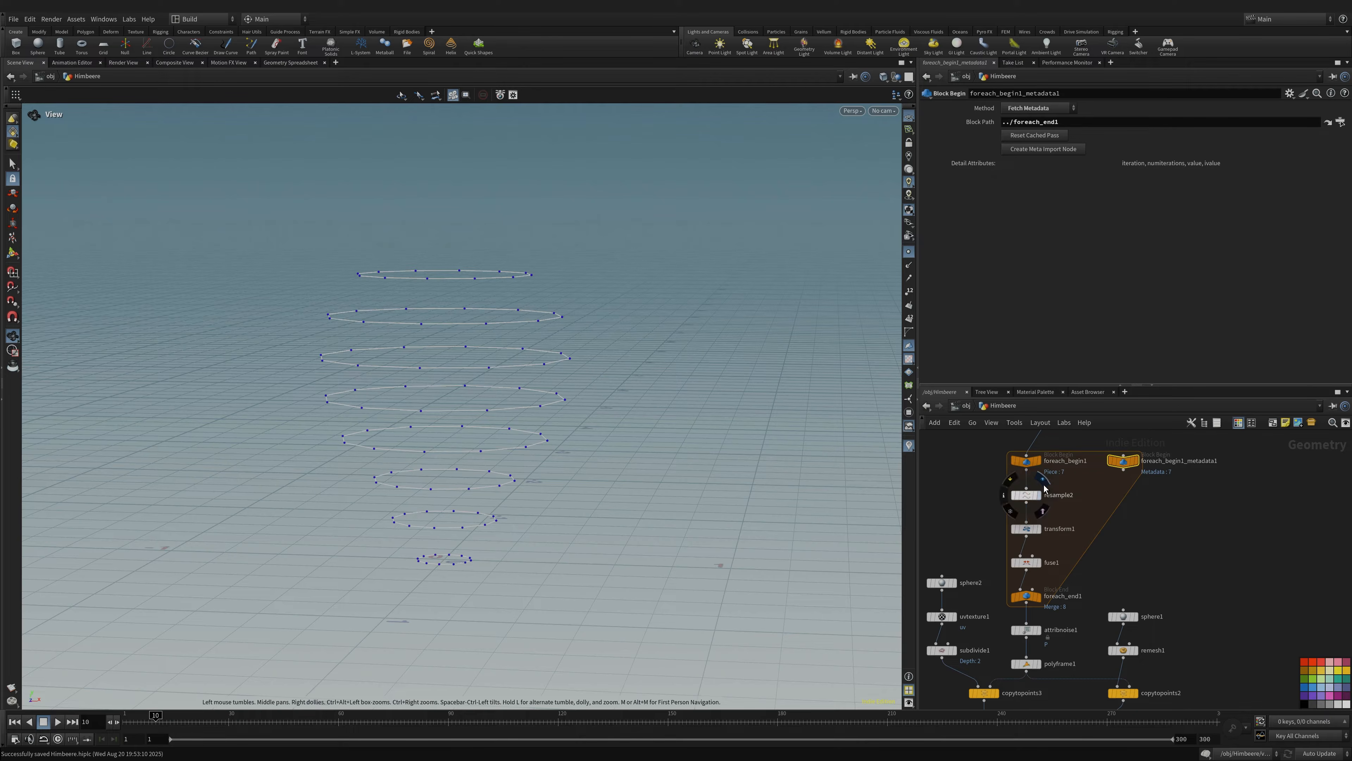
click(1037, 494)
drag(503, 334, 458, 283)
mouse_move(1027, 534)
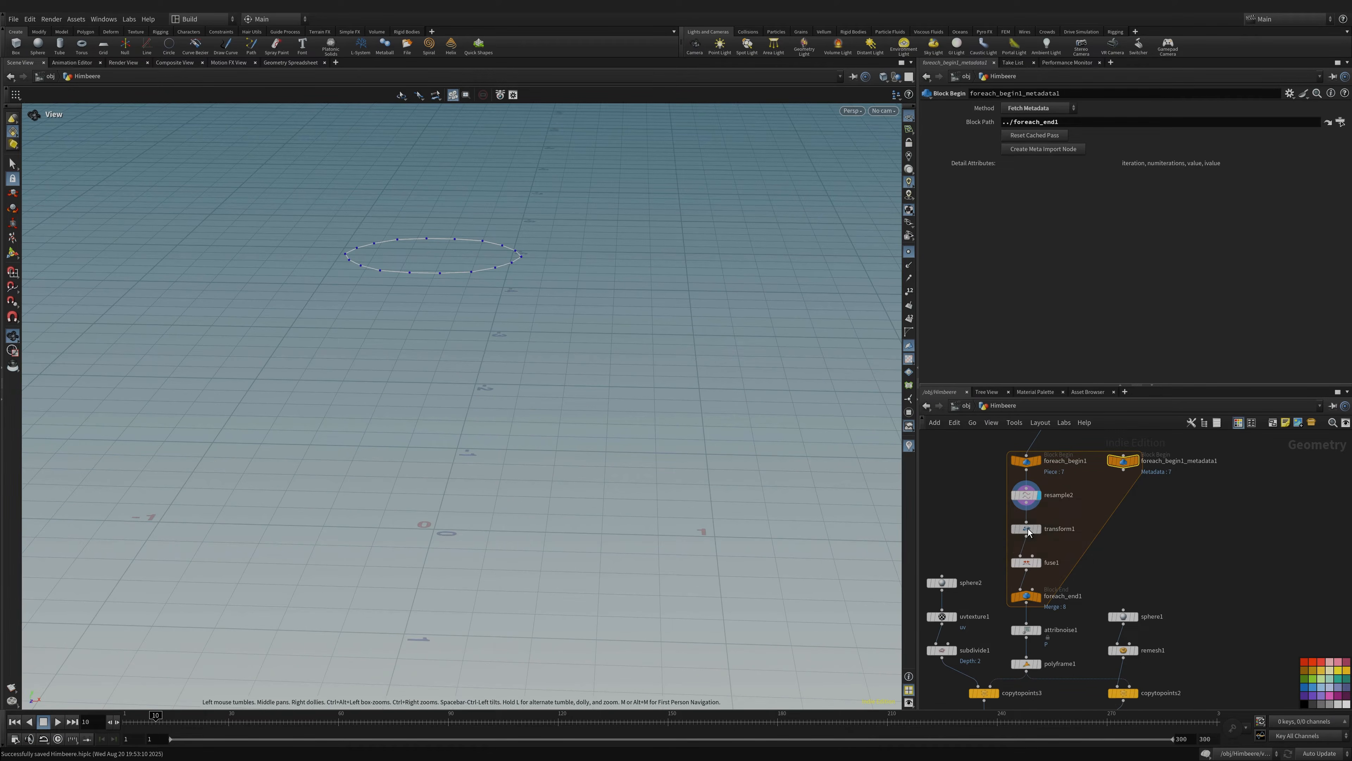
click(1026, 495)
drag(397, 253, 500, 408)
scroll(500, 408, up, 3)
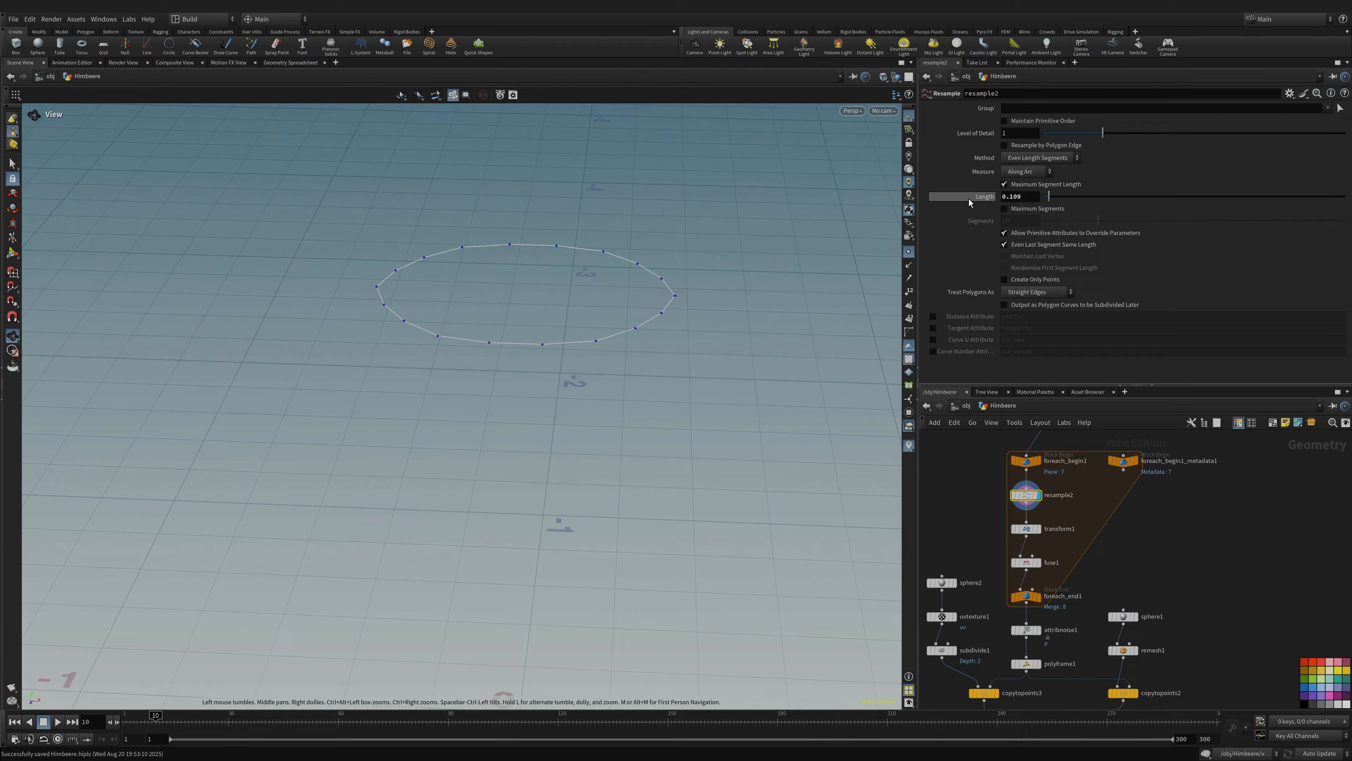
drag(460, 356, 496, 322)
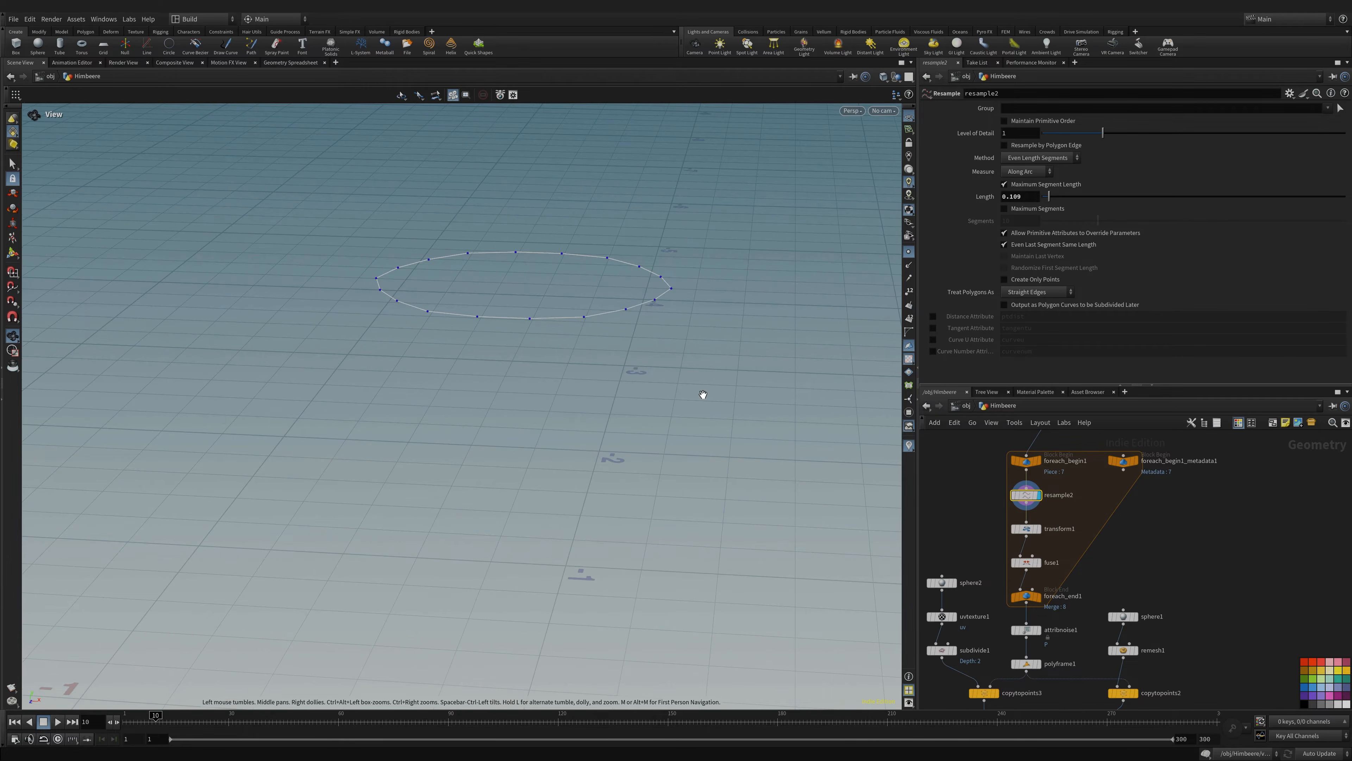
- Display transform1's rotated ring, then foreach_end1's merged stack of resampled rings
click(1044, 515)
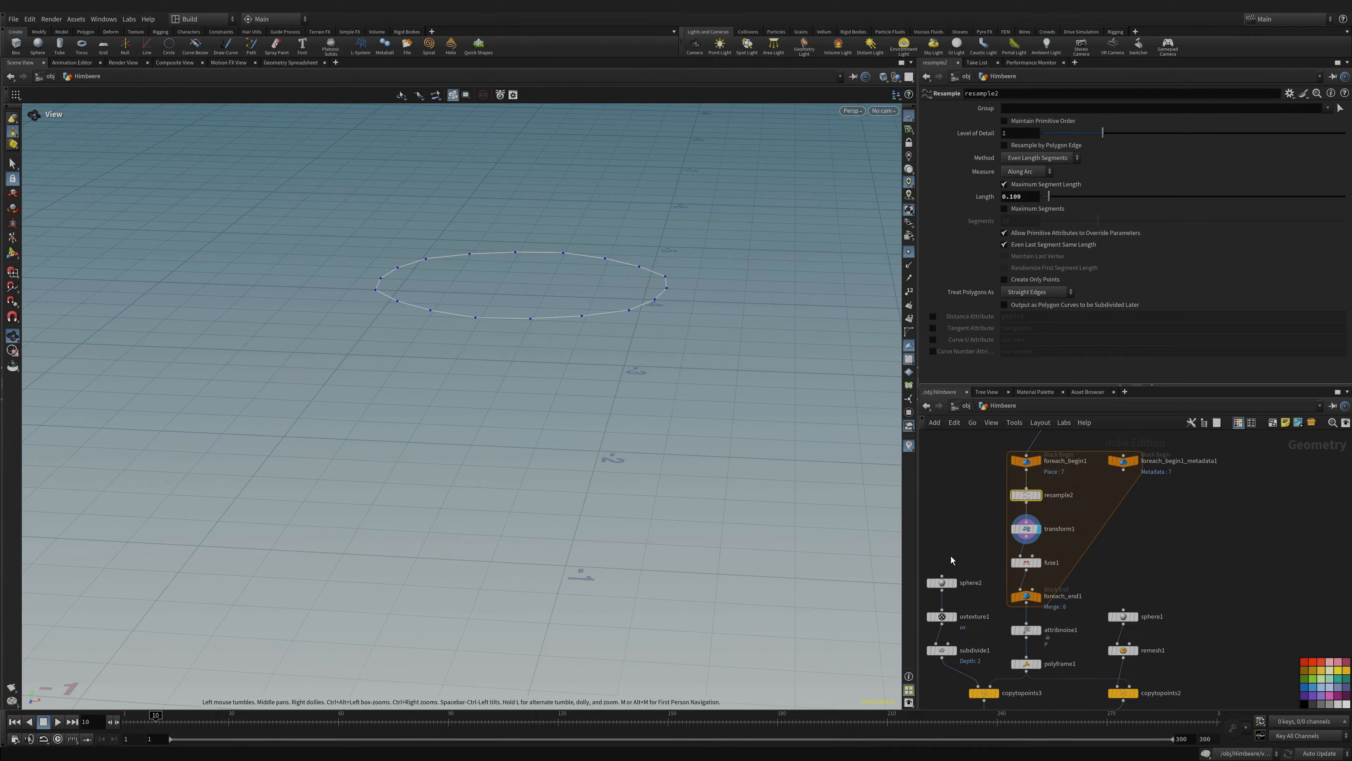
click(1038, 596)
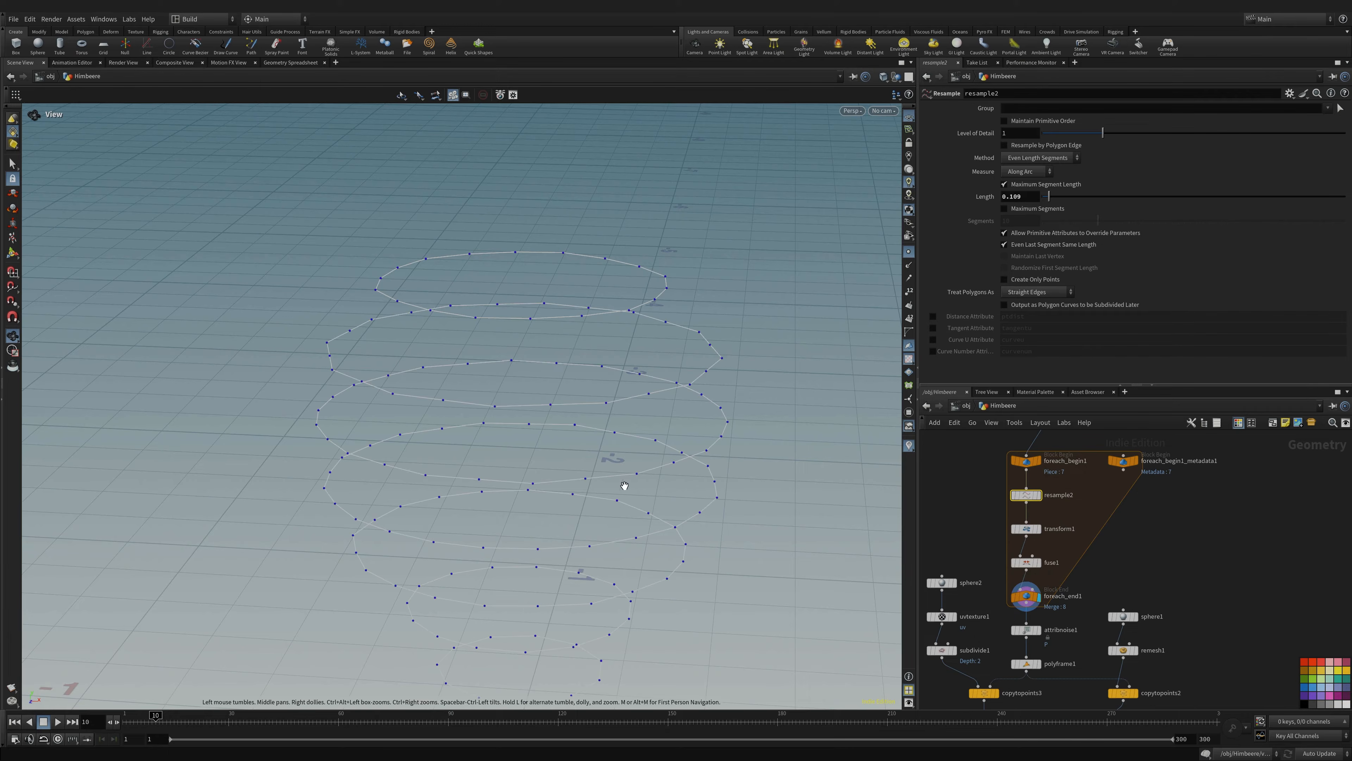
scroll(625, 486, down, 5)
middle_drag(498, 498, 486, 493)
scroll(622, 507, up, 2)
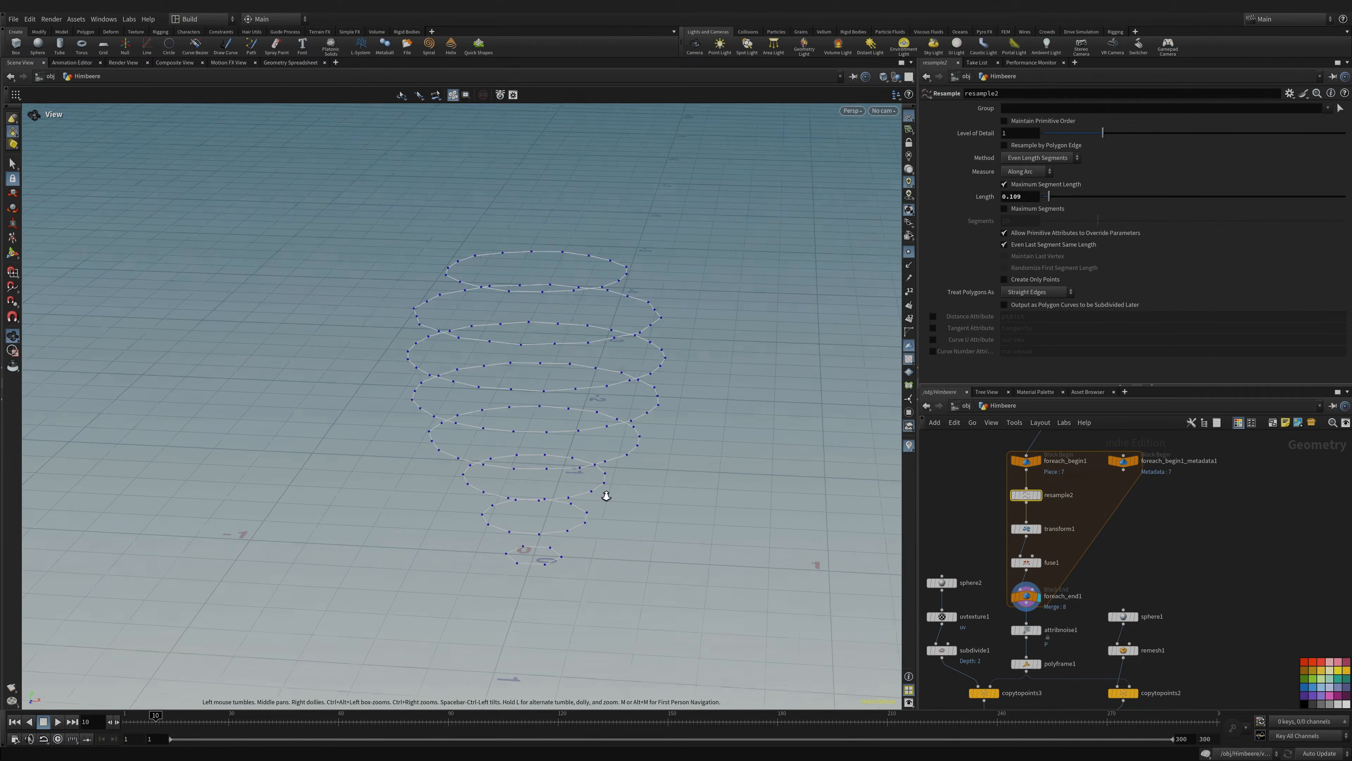
scroll(606, 496, up, 2)
mouse_move(533, 522)
mouse_down()
mouse_move(531, 502)
mouse_move(534, 523)
mouse_up()
- Check transform1's Rotate Y expression 20*detail(), which evaluates to 140
click(1030, 533)
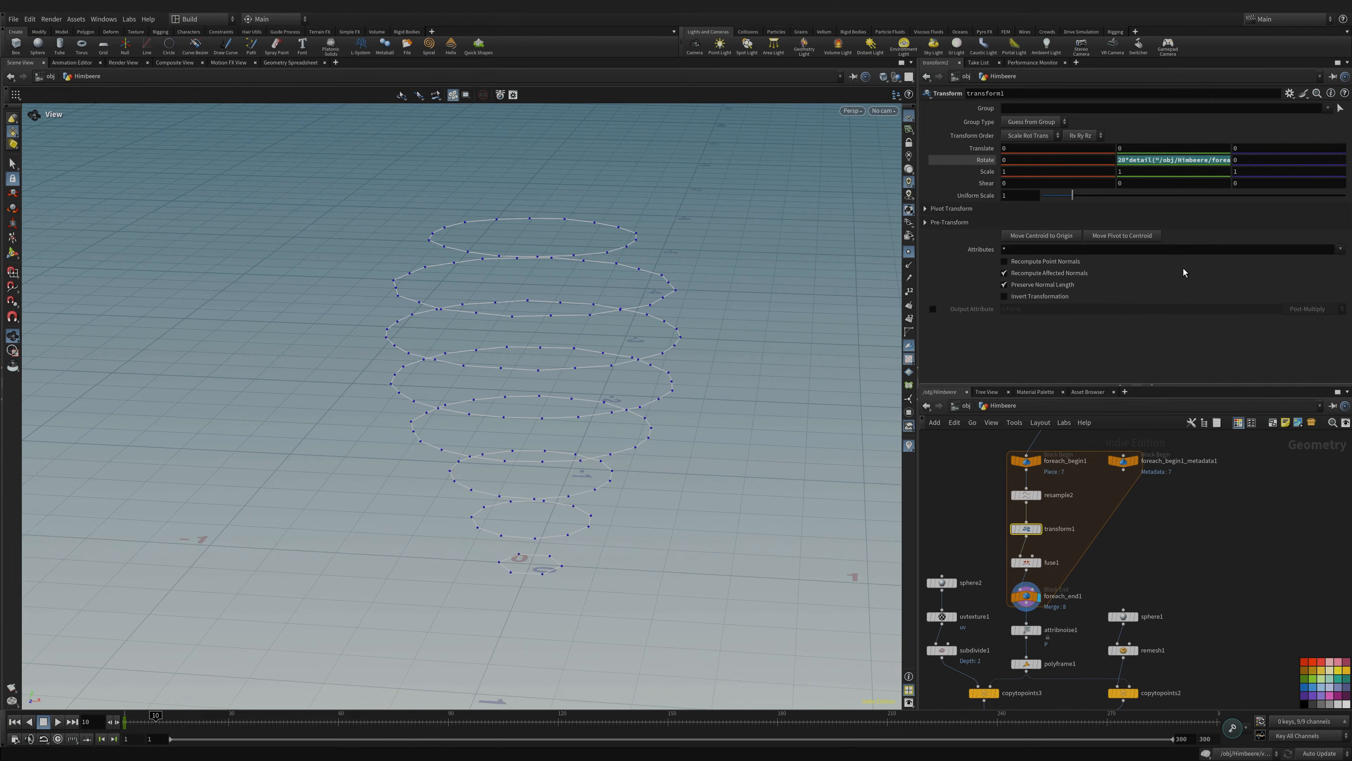
click(983, 162)
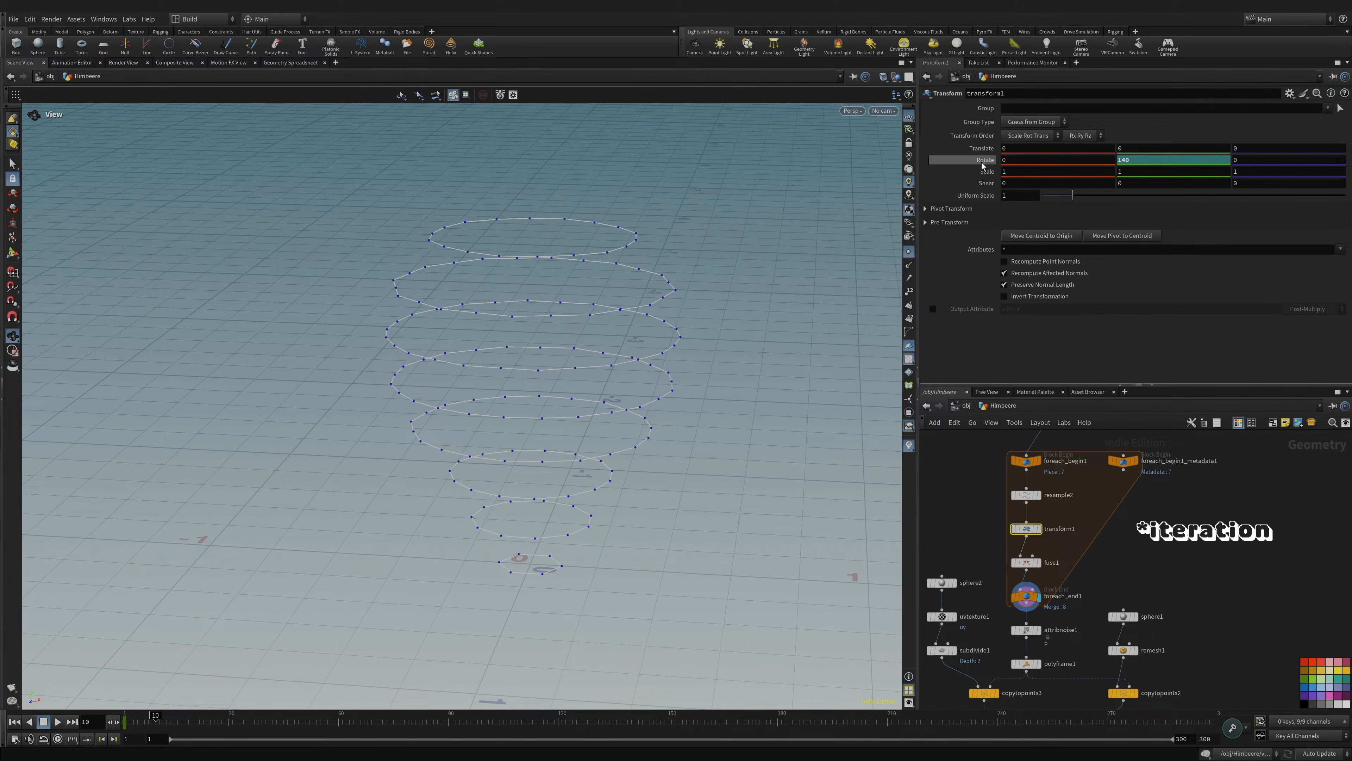
drag(583, 417, 582, 393)
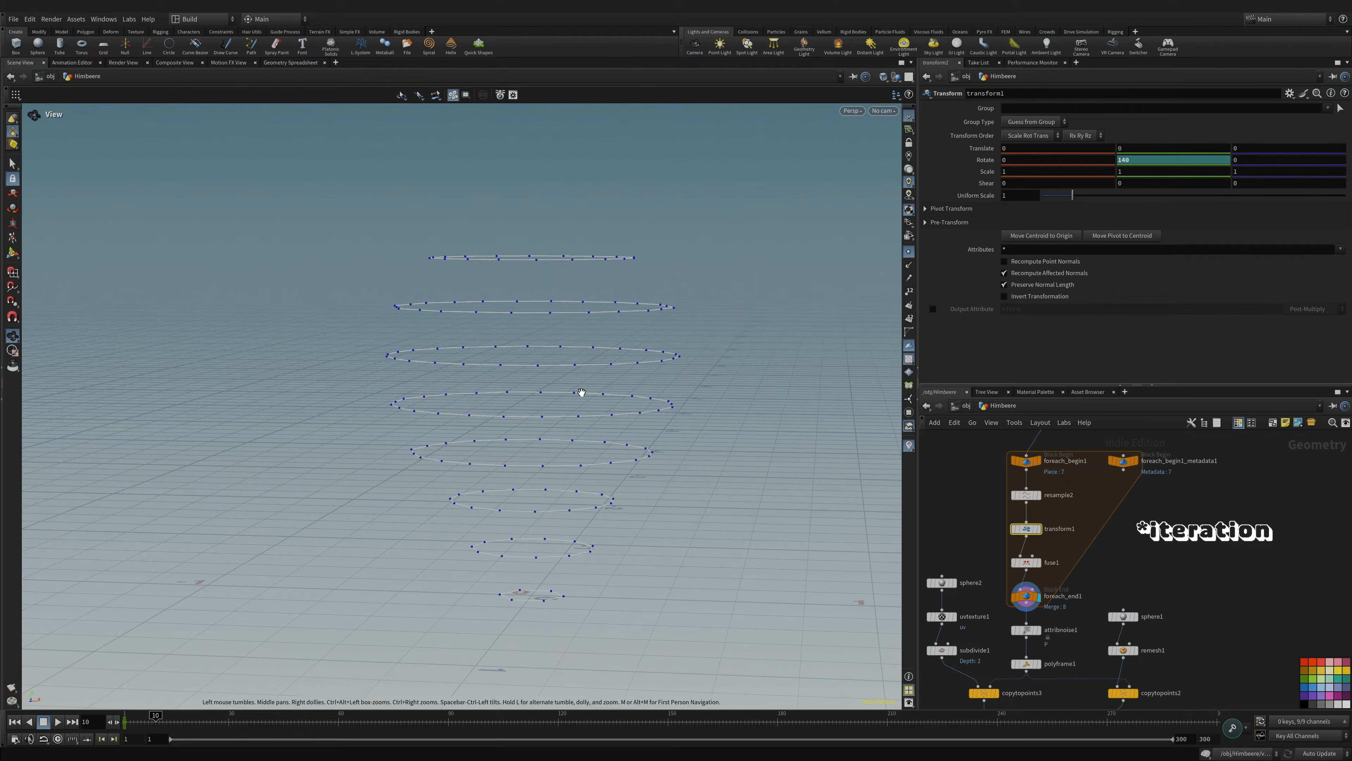
drag(514, 467, 548, 468)
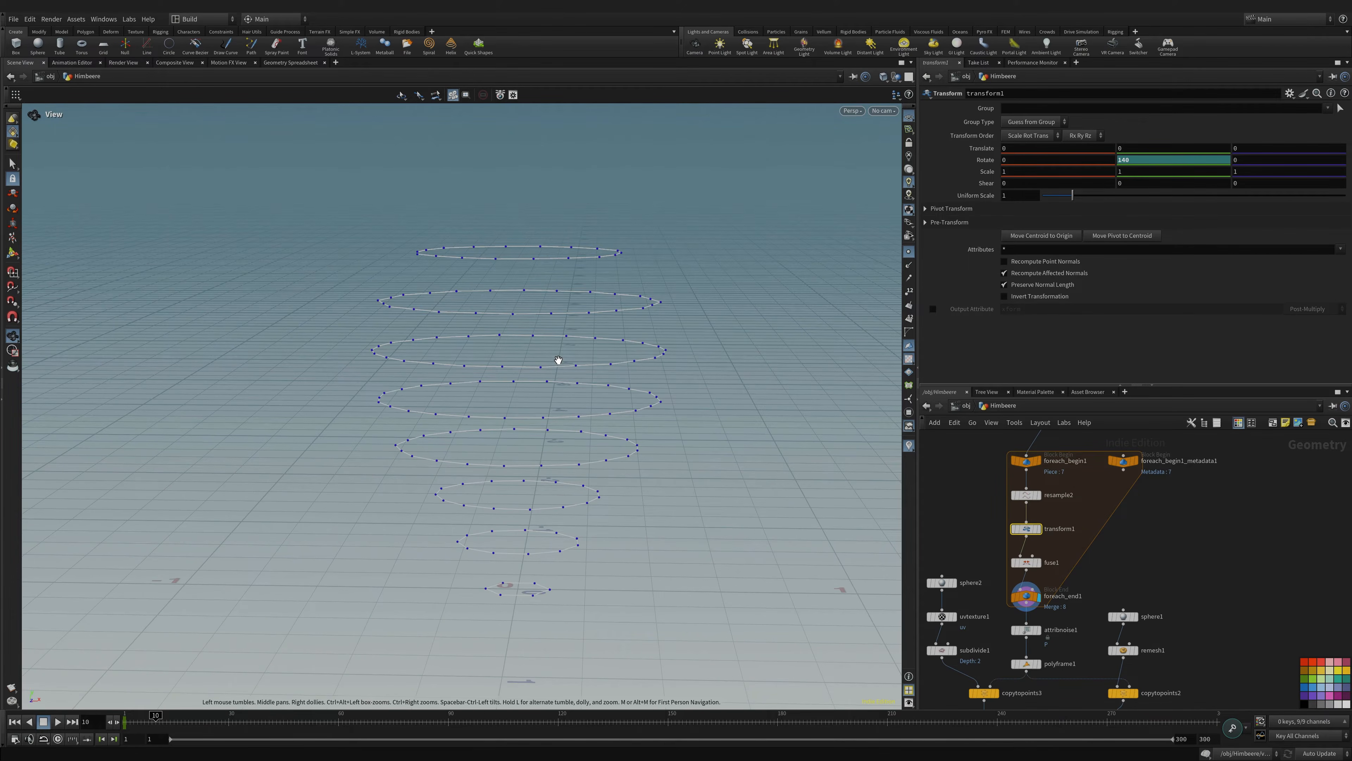
- Inspect the stacked rings from several angles and save Himbeere.hiplc
middle_drag(1091, 512, 1083, 567)
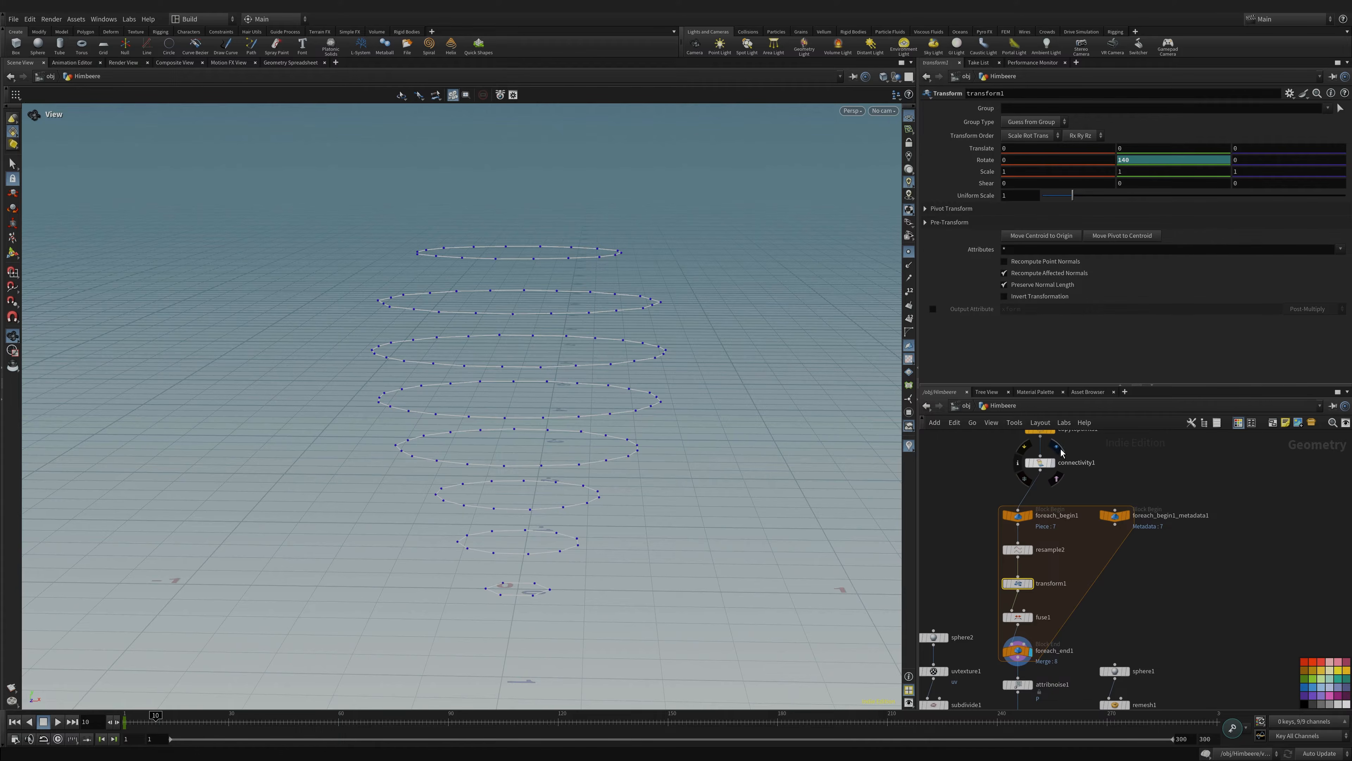
drag(650, 416, 521, 446)
drag(505, 603, 522, 459)
drag(367, 337, 508, 346)
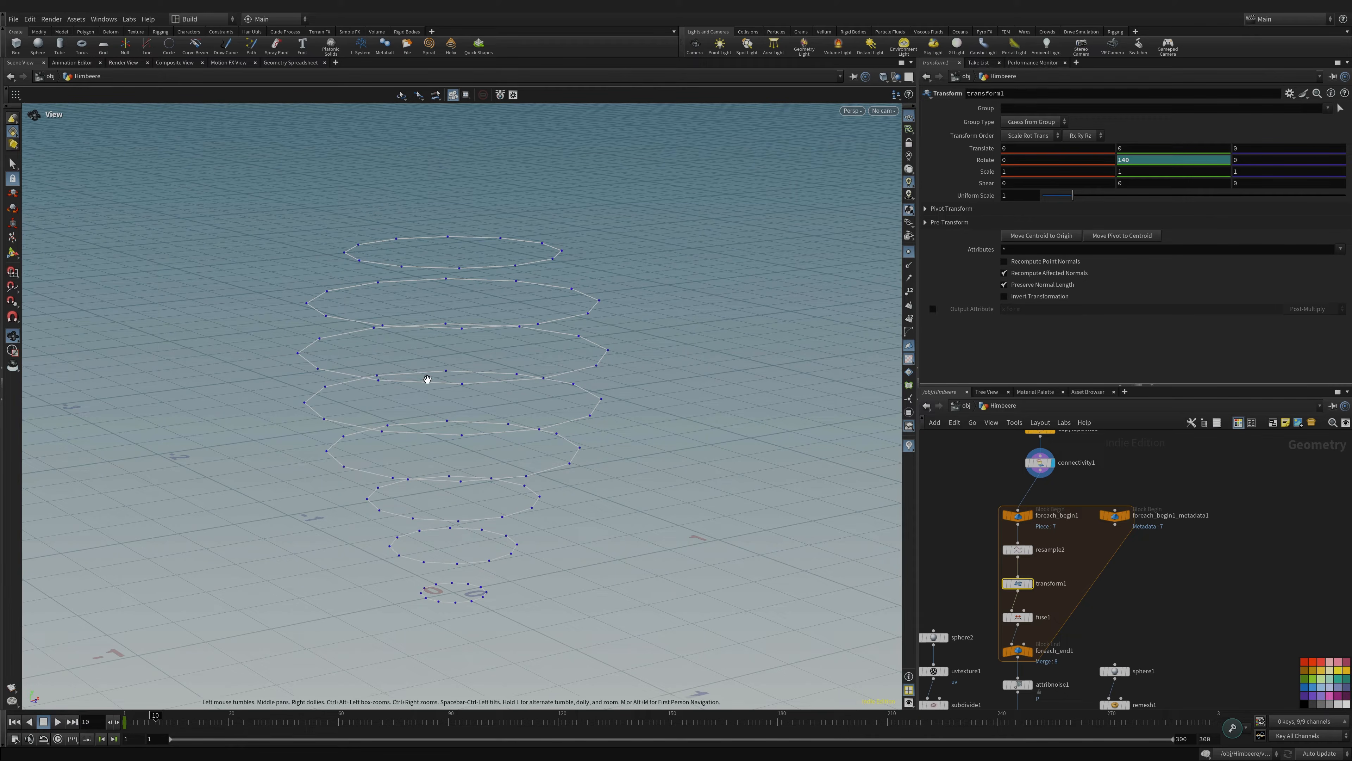
drag(521, 385, 506, 393)
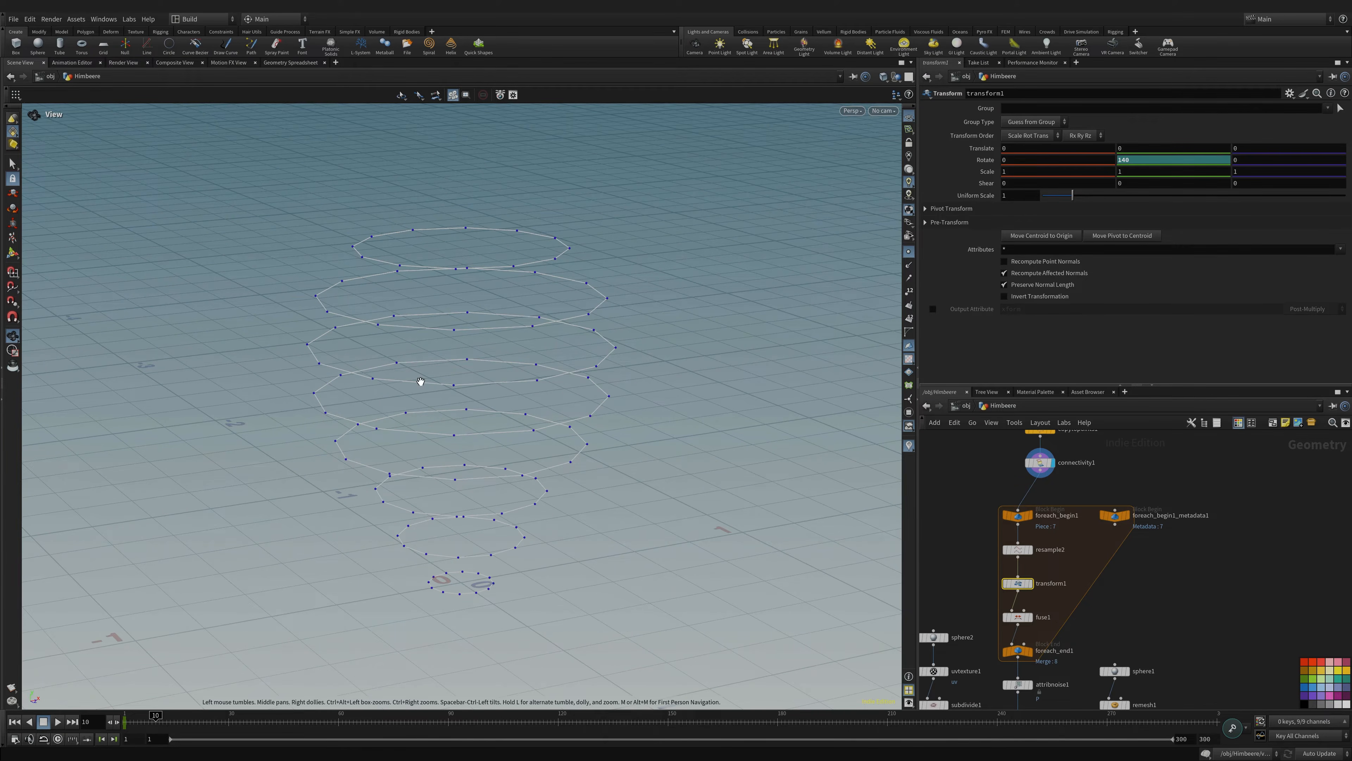
middle_drag(1150, 610, 1147, 478)
middle_drag(1038, 530, 1038, 580)
drag(520, 414, 471, 401)
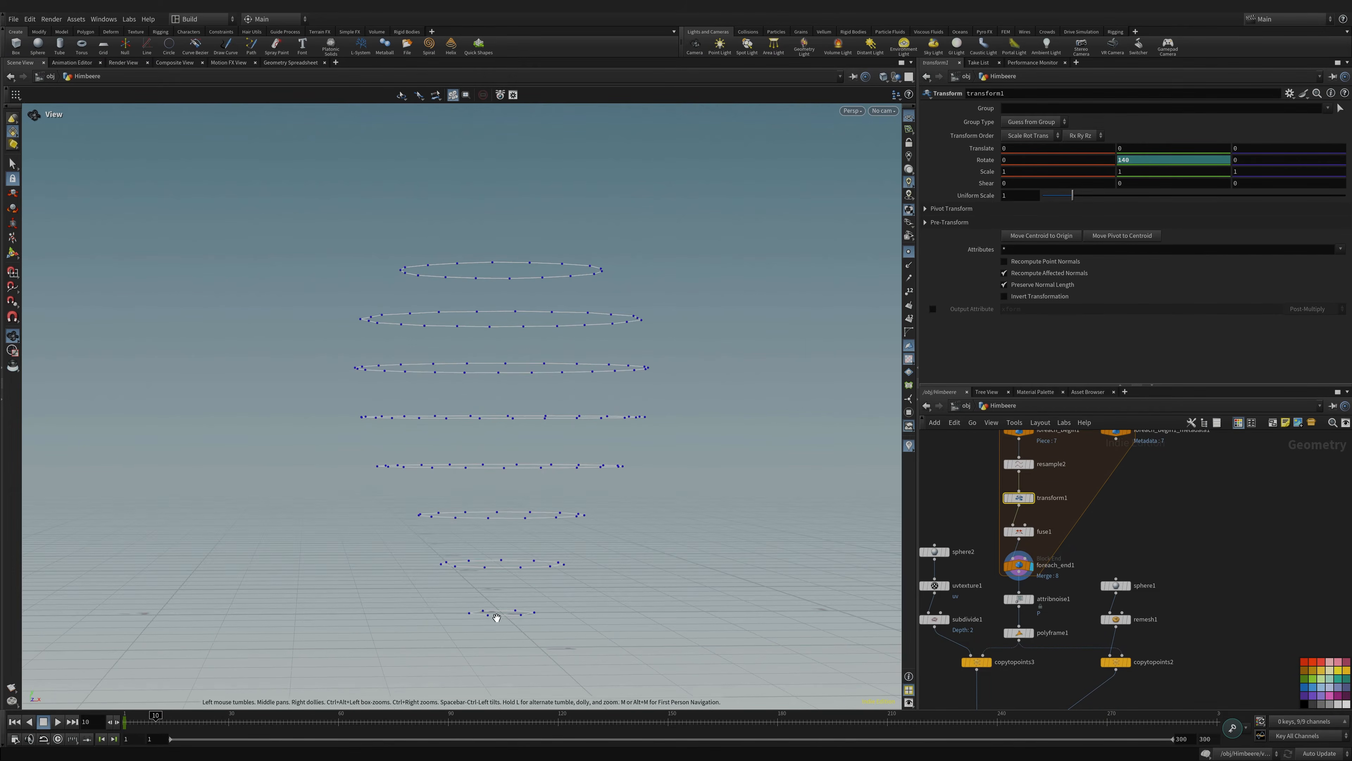
right_drag(503, 624, 383, 554)
middle_drag(554, 429, 489, 529)
drag(536, 505, 480, 482)
key(ctrl+s)
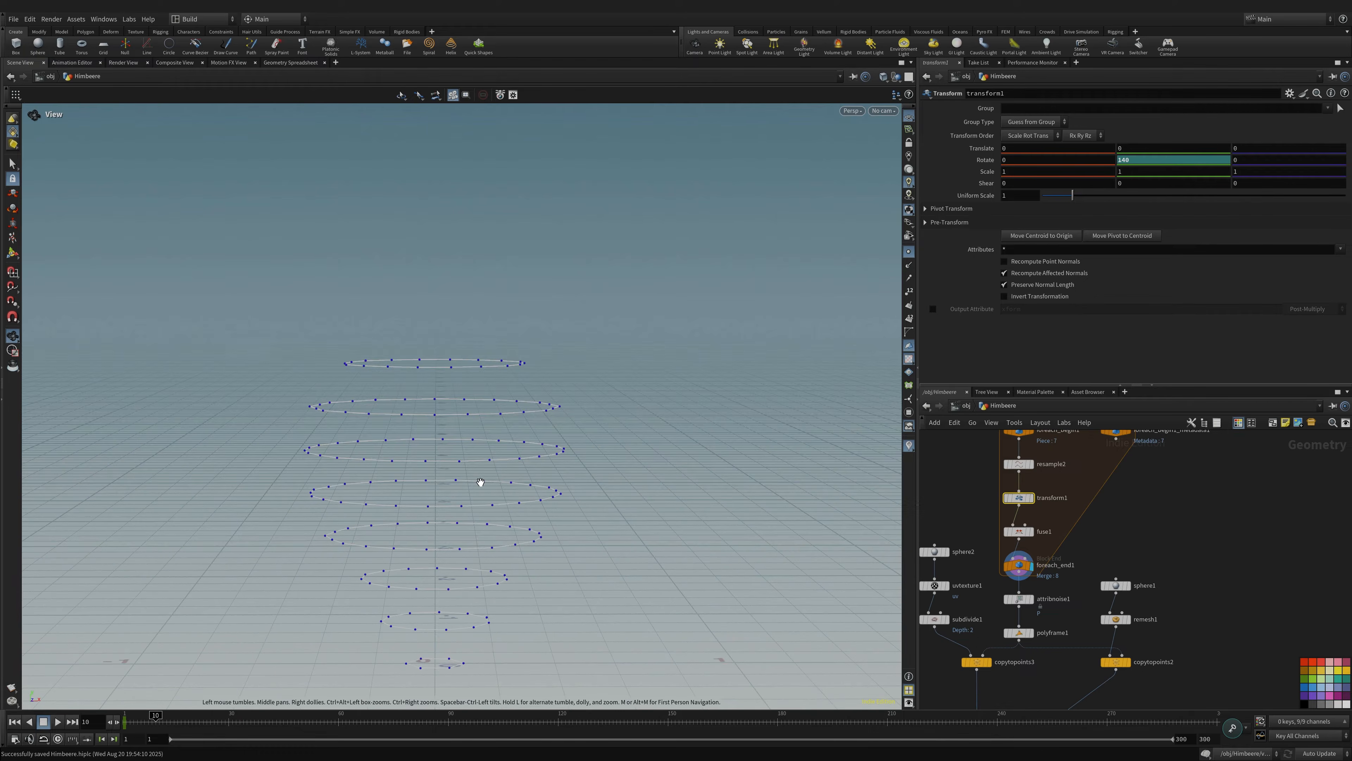
middle_drag(1098, 597, 1149, 511)
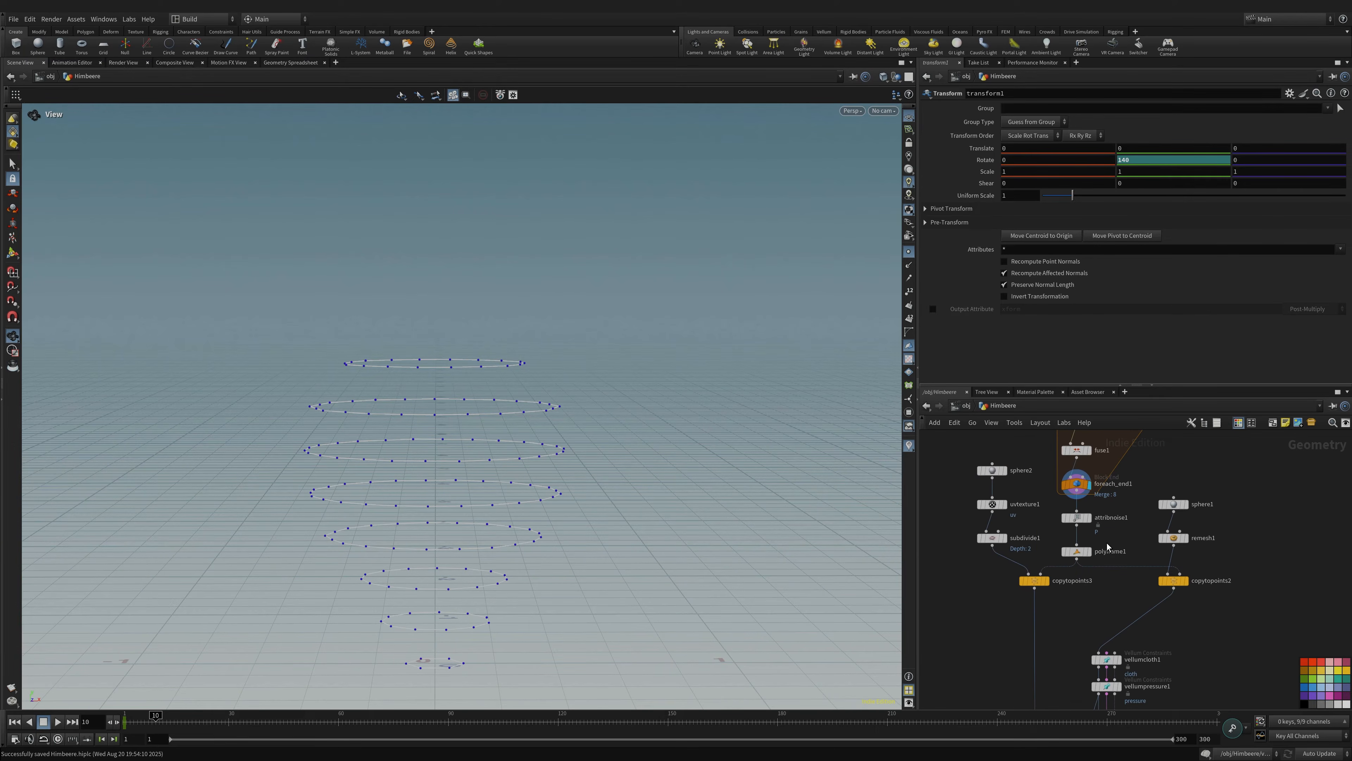
- Display polyframe1, then attribnoise1's wobbling rings with Simplex noise along N at amplitude 0.14
click(1089, 552)
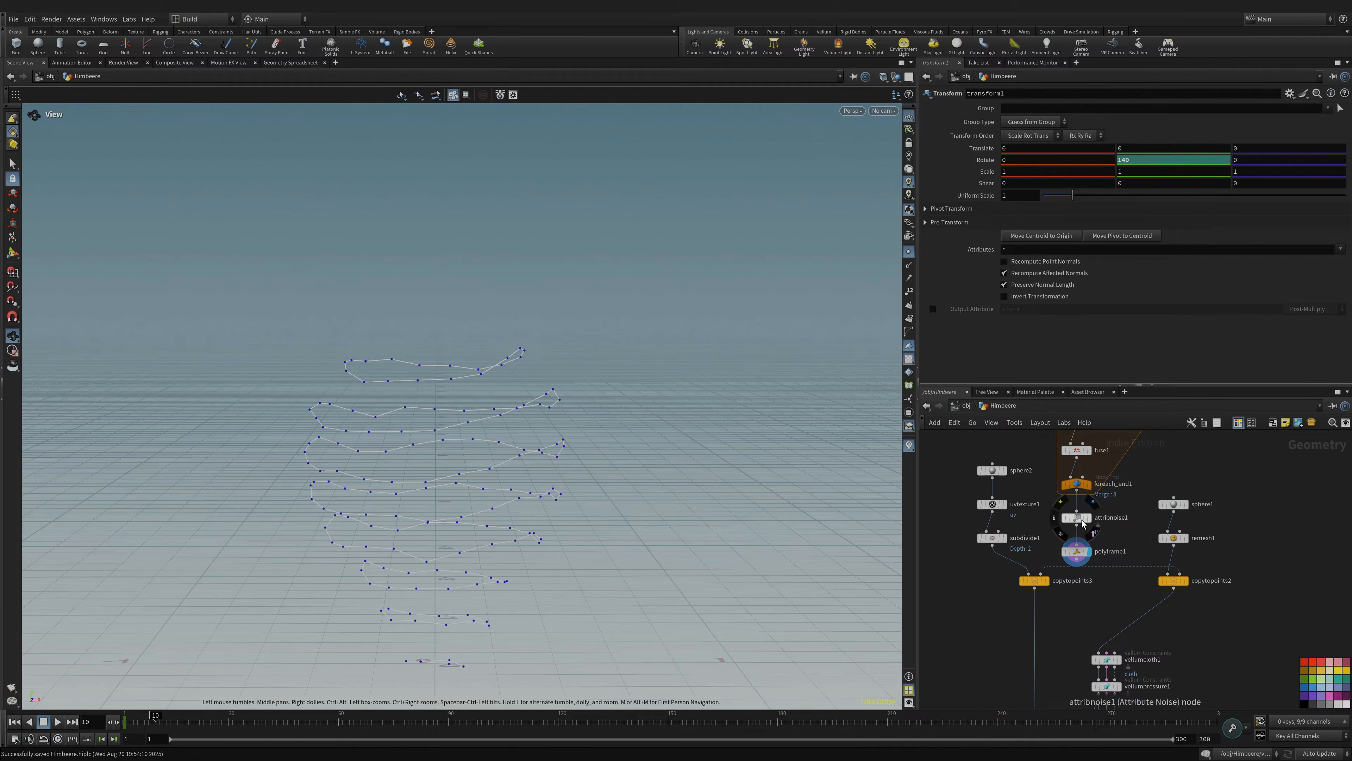
click(1091, 518)
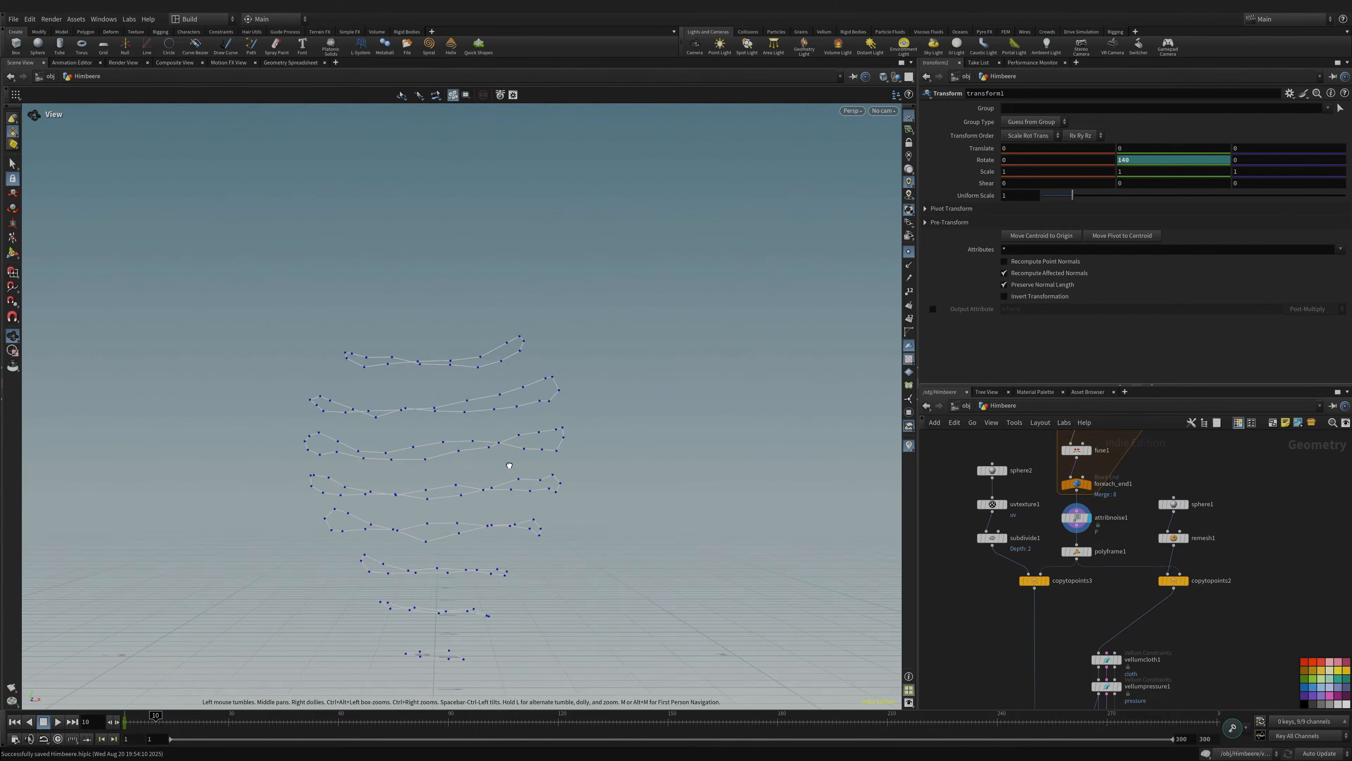
click(1090, 521)
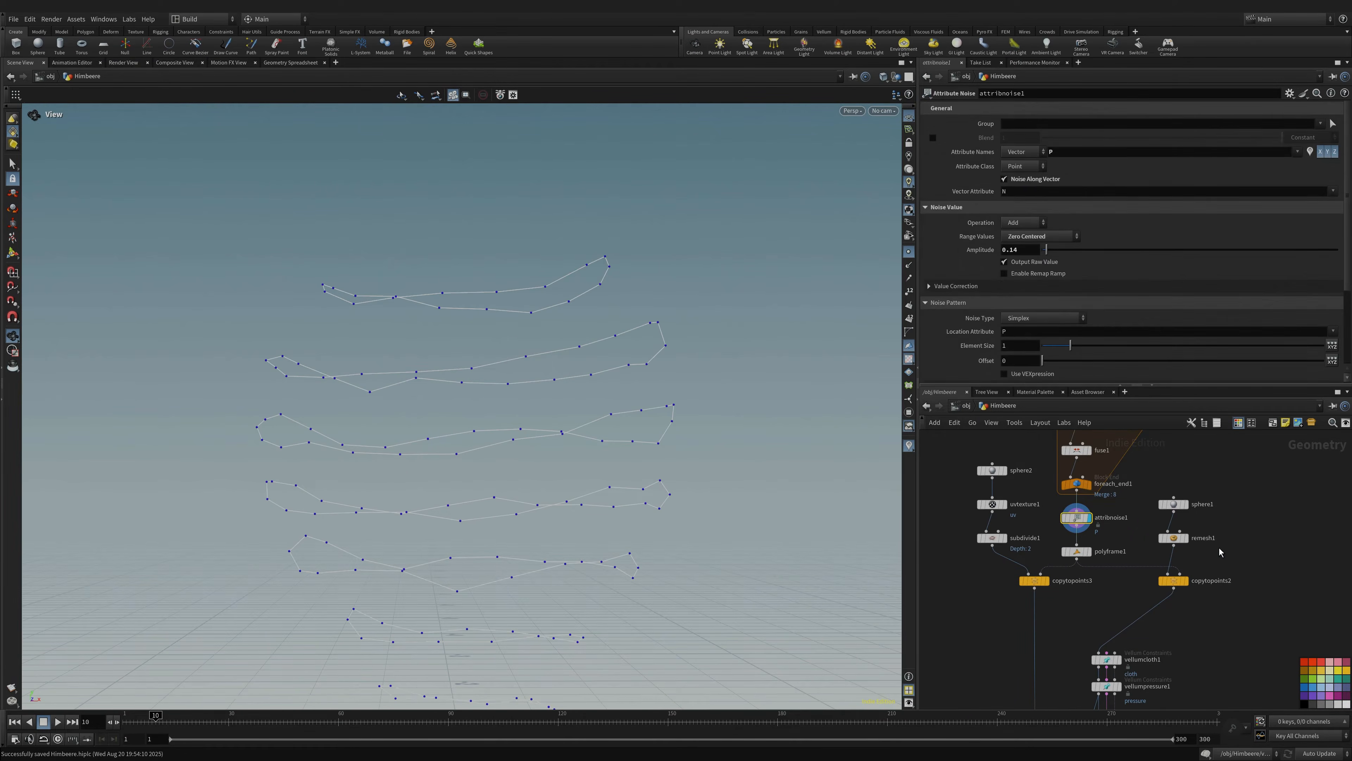
drag(465, 396, 519, 368)
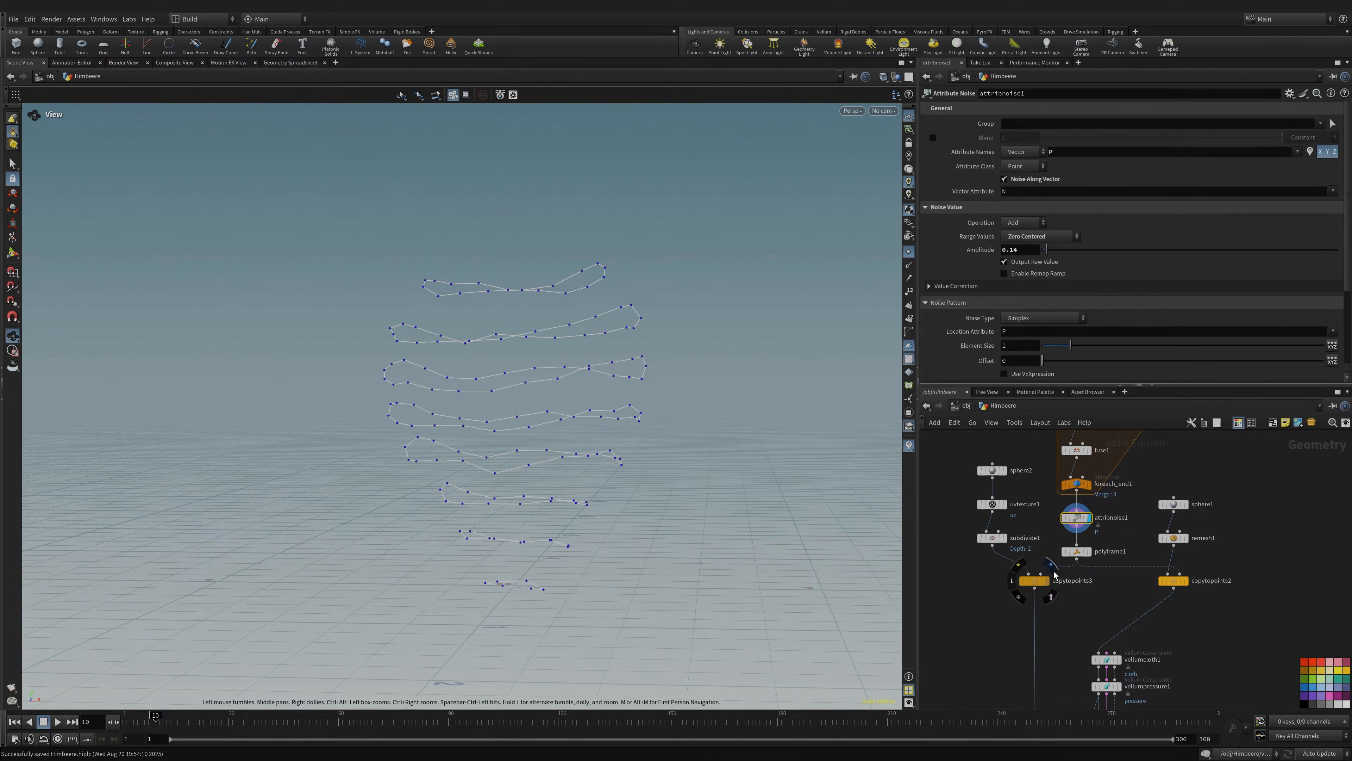
- Display copytopoints3's spheres on the points with point markers hidden
click(1047, 580)
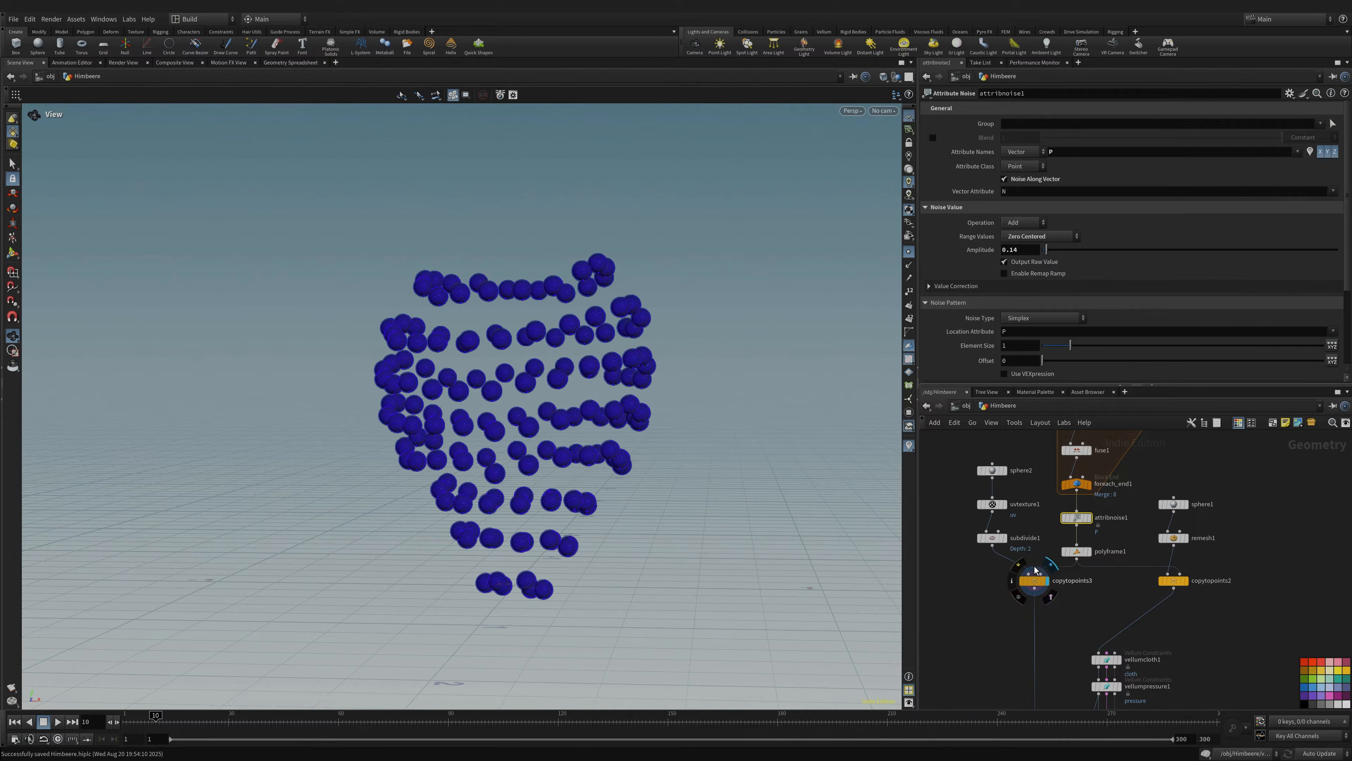
drag(587, 404, 488, 325)
right_drag(489, 324, 875, 242)
drag(875, 242, 647, 320)
click(909, 252)
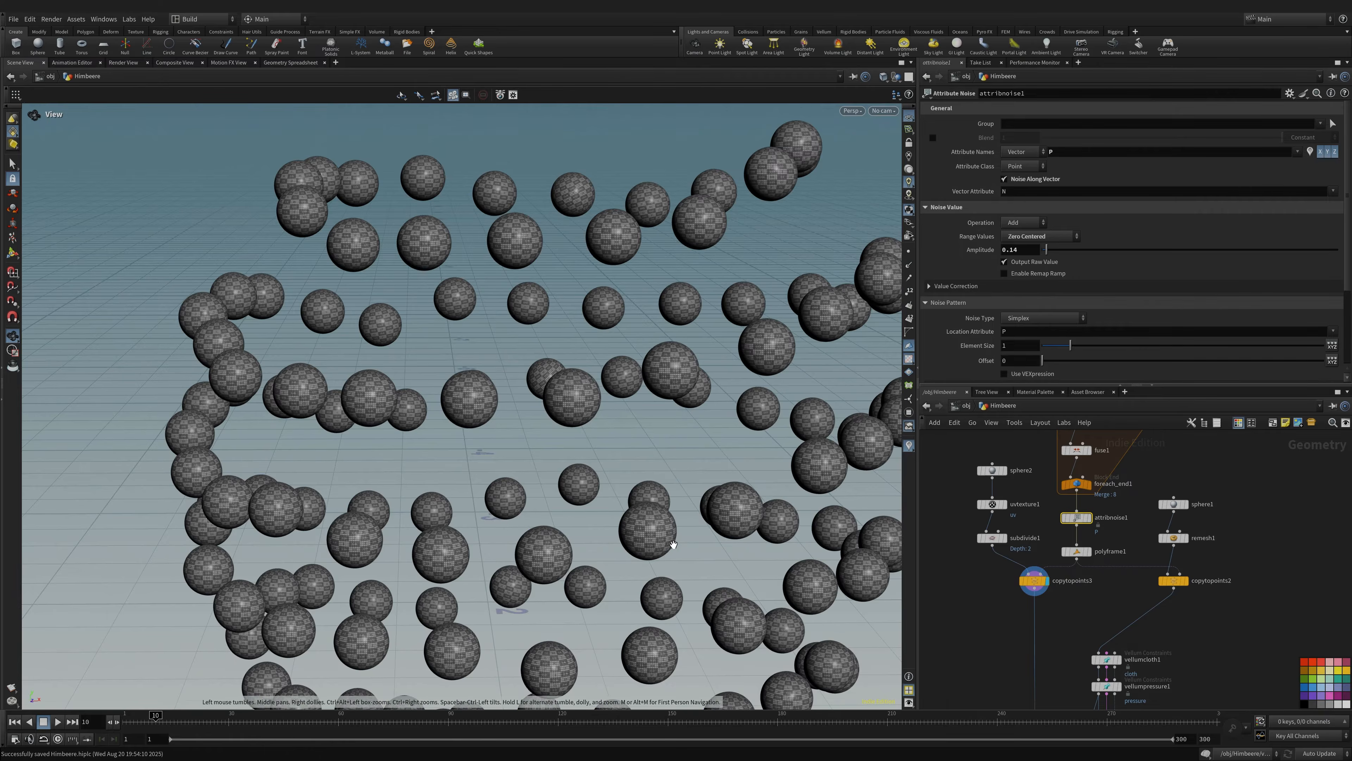
middle_drag(671, 541, 565, 439)
right_drag(565, 440, 437, 437)
middle_drag(437, 437, 528, 400)
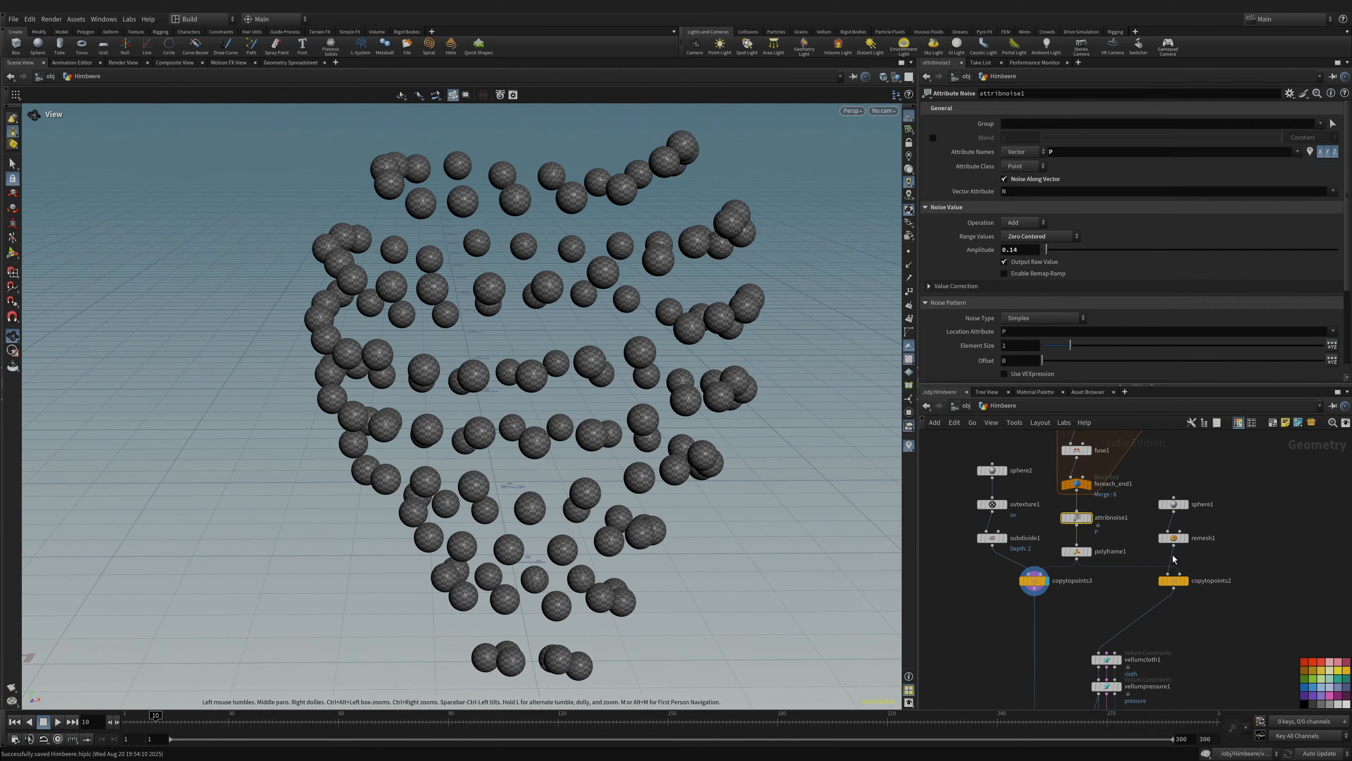
- Select the sphere1 and sphere2 branches and examine the checkered spheres up close
mouse_move(1104, 600)
middle_down()
mouse_move(1117, 554)
mouse_move(1093, 583)
middle_up()
drag(1265, 476, 1159, 547)
middle_drag(943, 465, 950, 481)
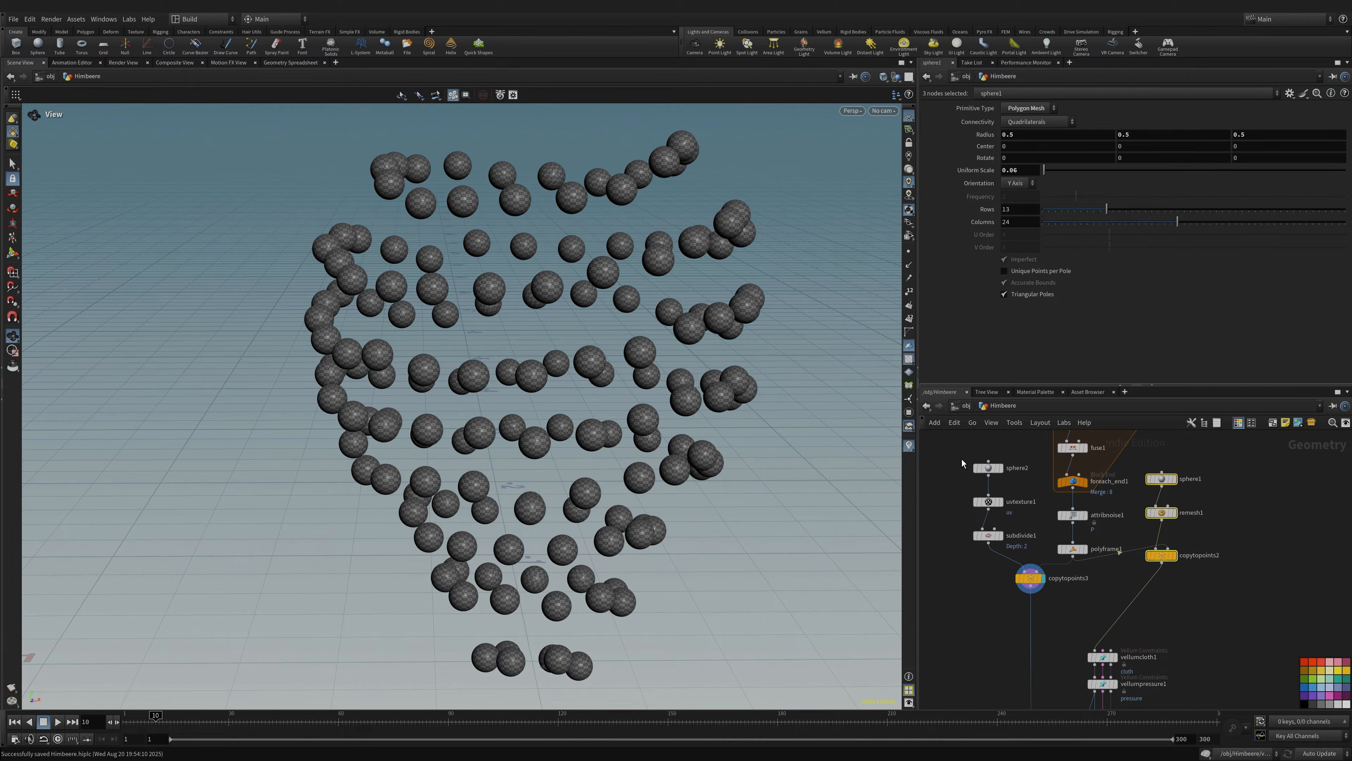
drag(960, 459, 1032, 552)
drag(511, 394, 544, 337)
right_drag(544, 337, 1010, 278)
right_drag(672, 418, 761, 439)
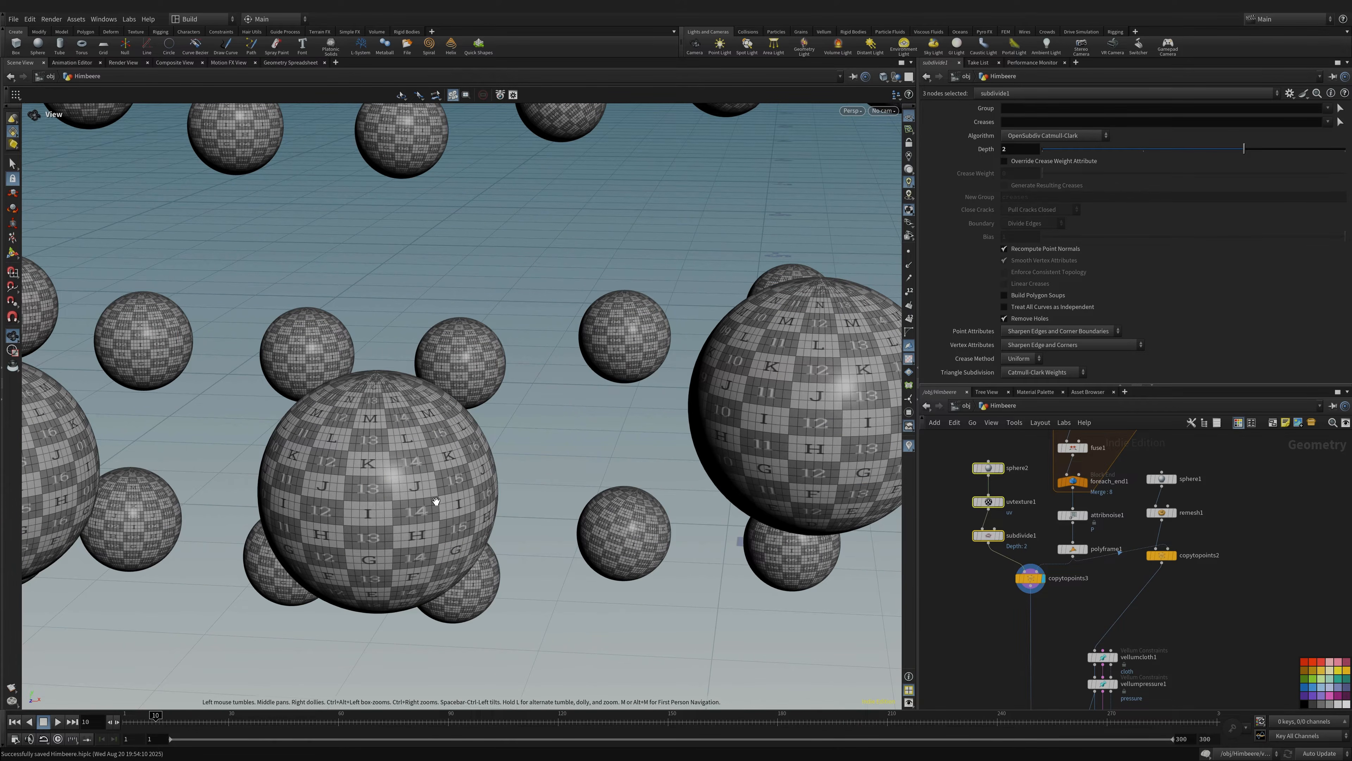
drag(789, 473, 546, 361)
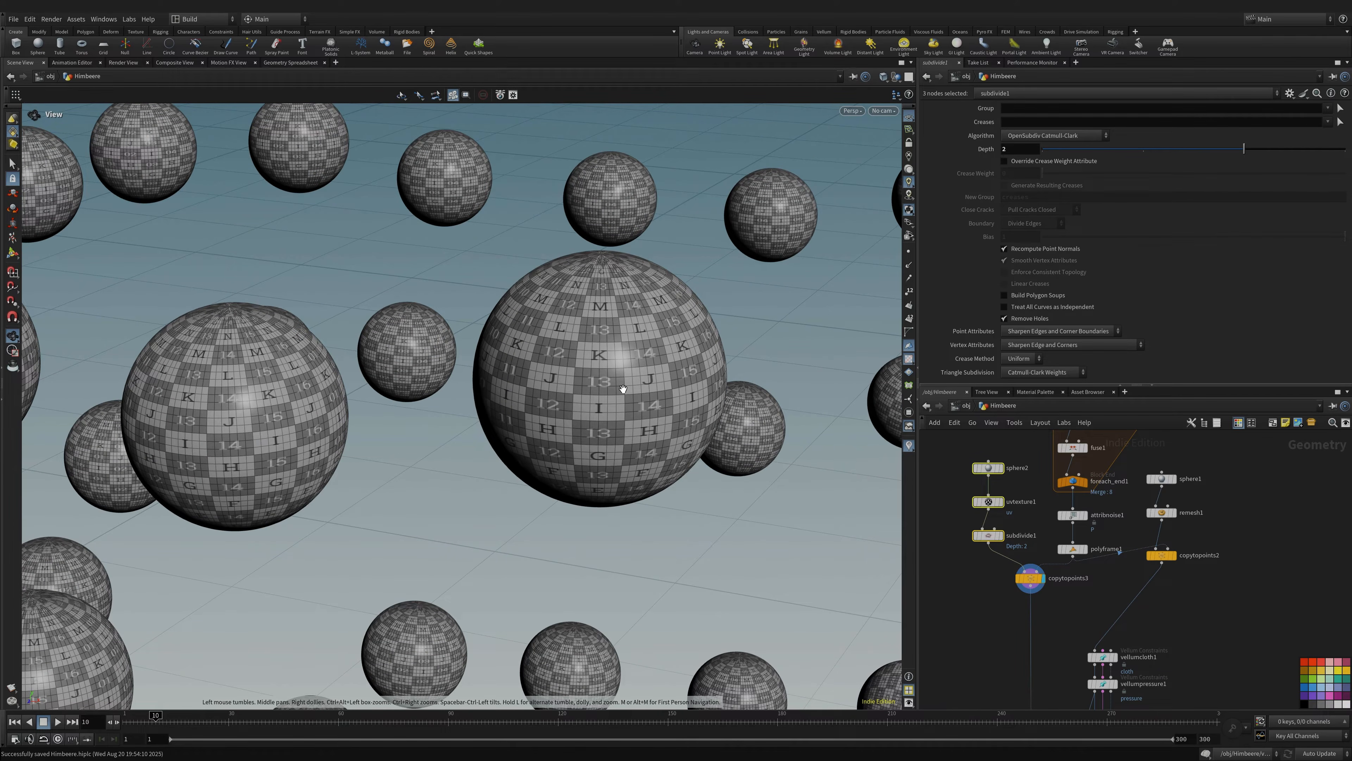
- Move the sphere1, remesh1, copytopoints2 branch down-left in the network
middle_drag(1195, 517, 1140, 517)
drag(1181, 463, 1087, 575)
middle_drag(1024, 609, 1105, 559)
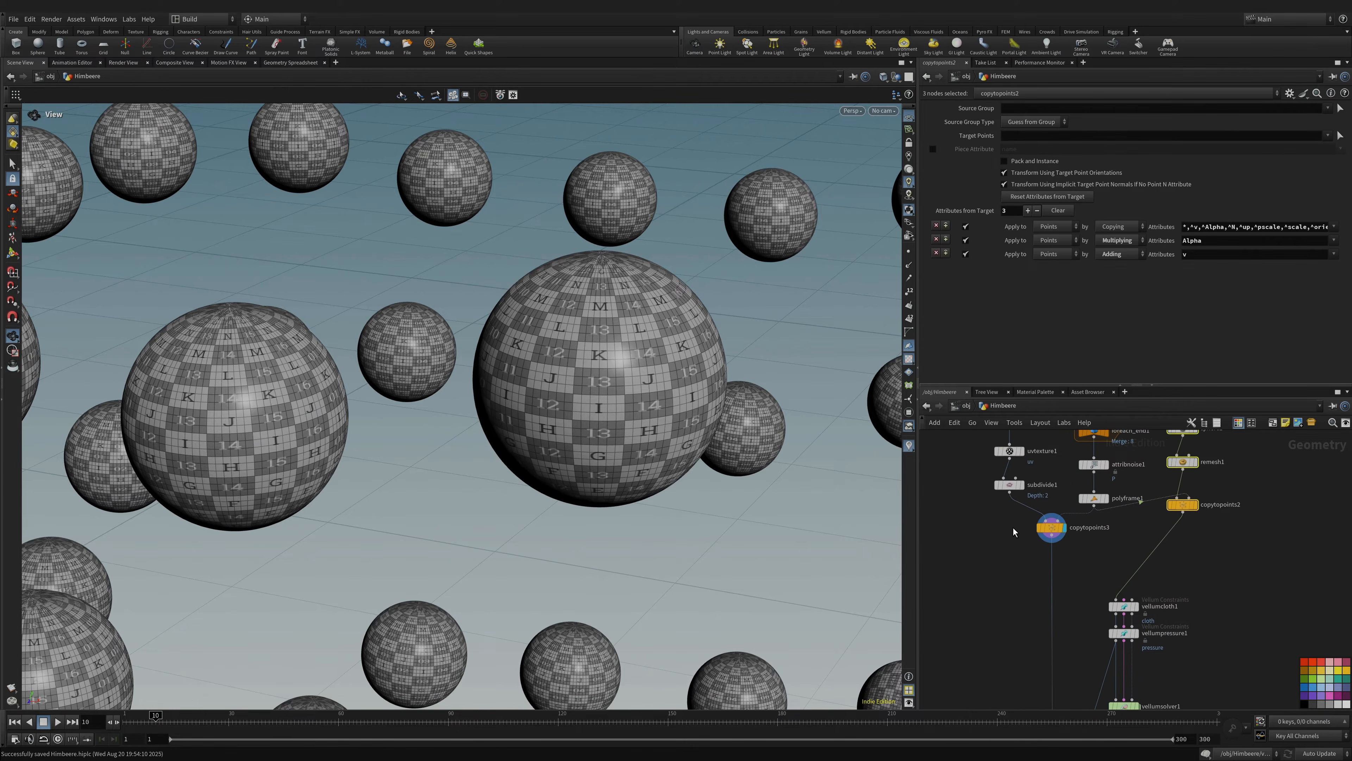
middle_drag(1244, 514, 1178, 557)
drag(1173, 458, 1114, 571)
click(1208, 534)
- Compare copytopoints2's remeshed sphere copies with copytopoints3's UV-checkered copies
click(1127, 556)
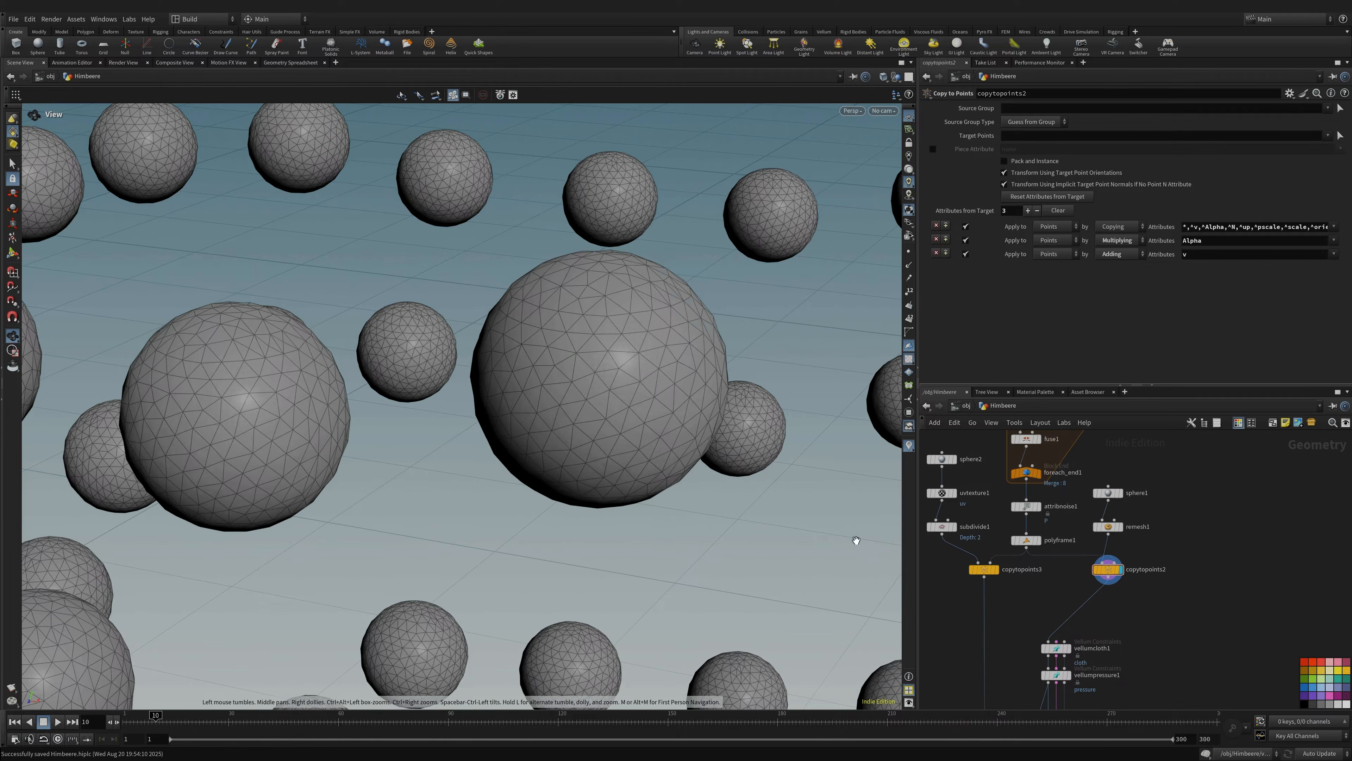
drag(855, 539, 718, 455)
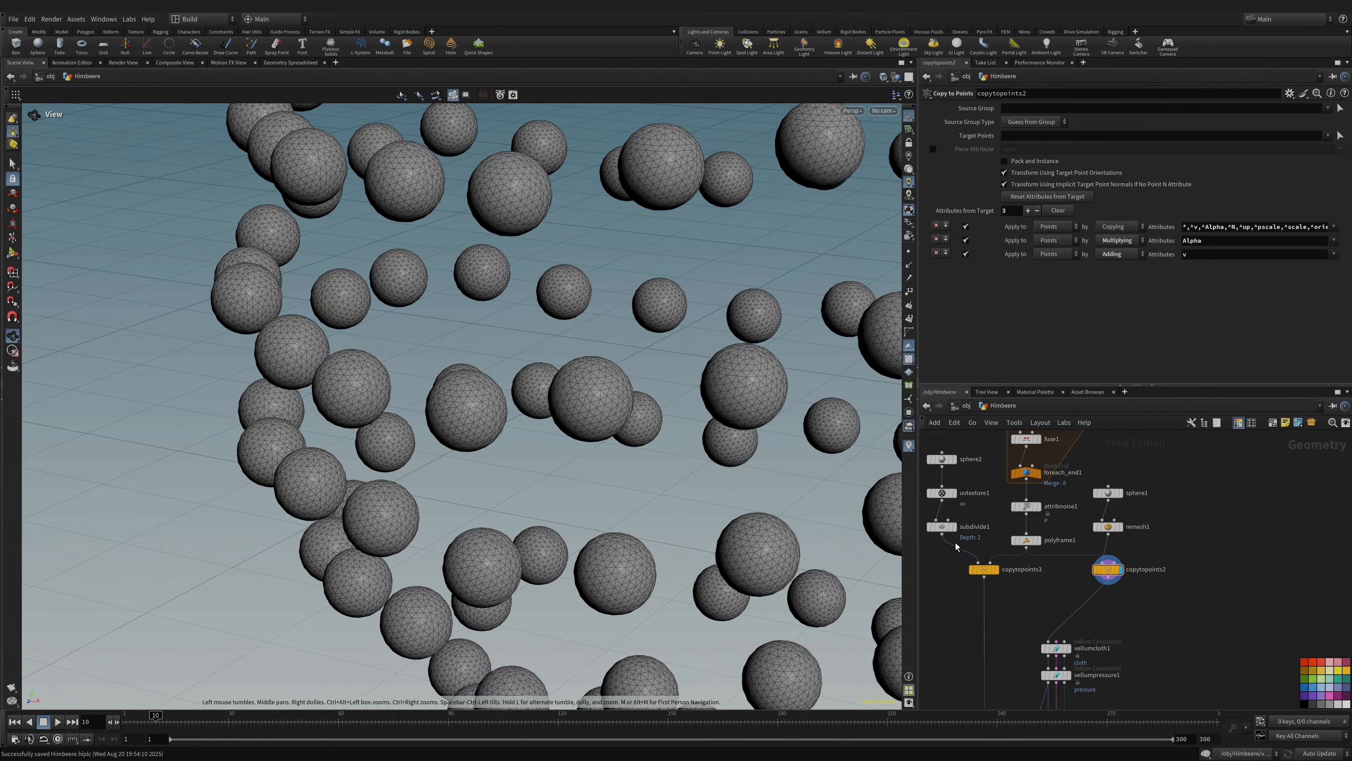
click(1001, 555)
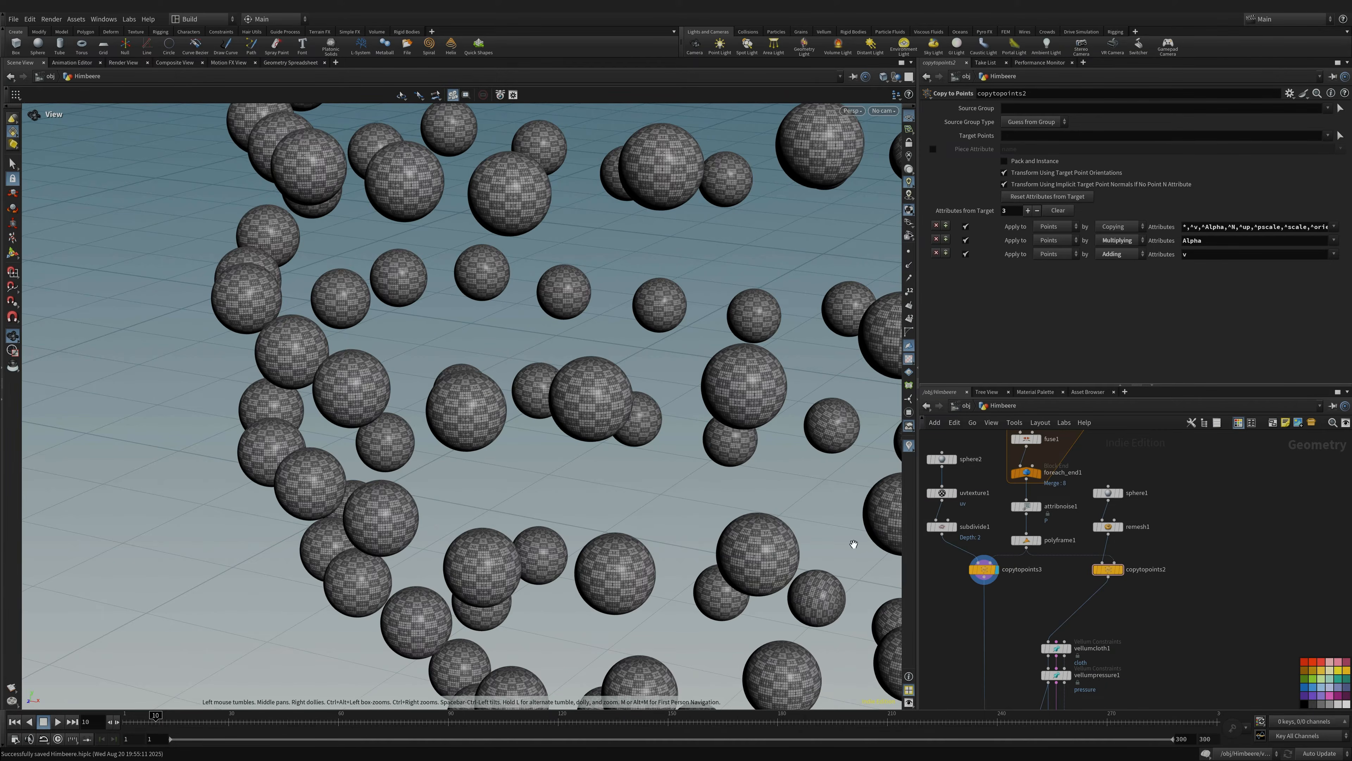
drag(508, 427, 533, 385)
drag(680, 373, 782, 512)
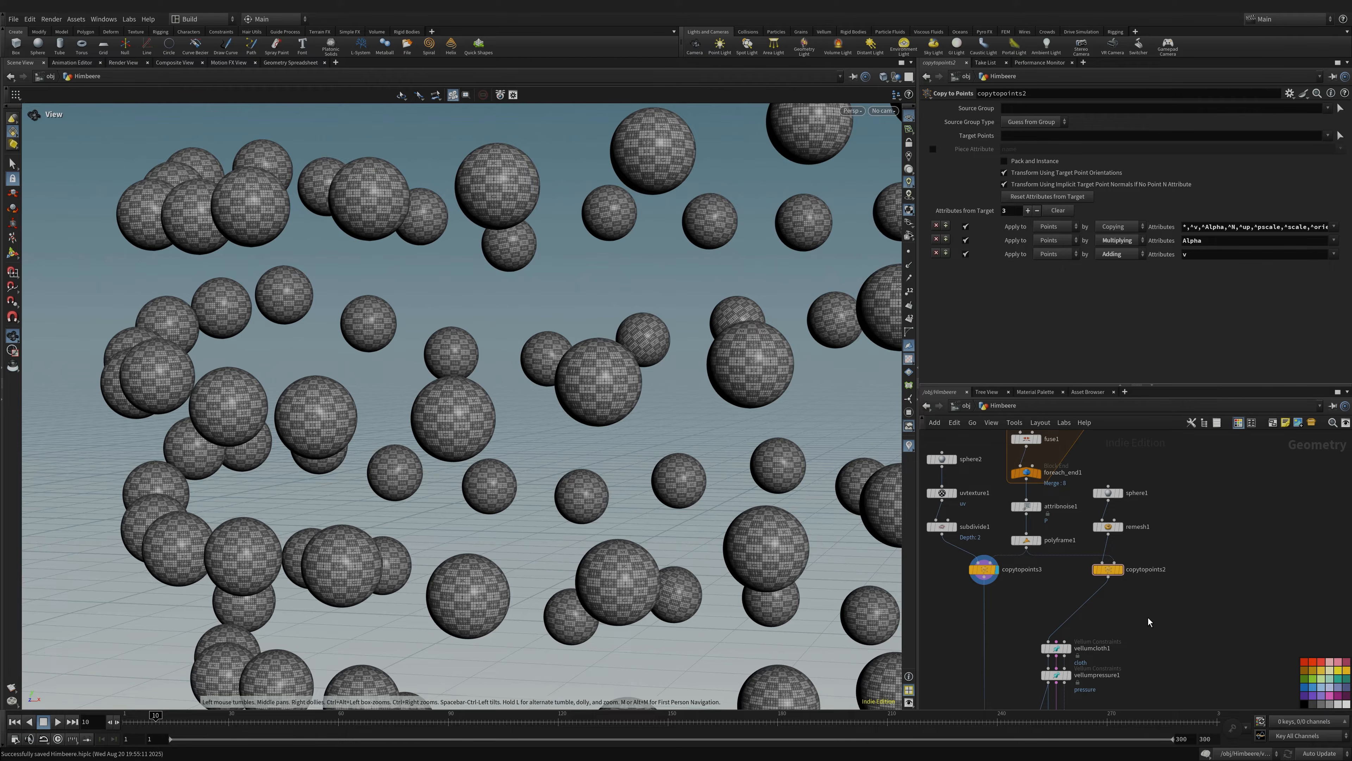
middle_drag(1130, 594, 1097, 572)
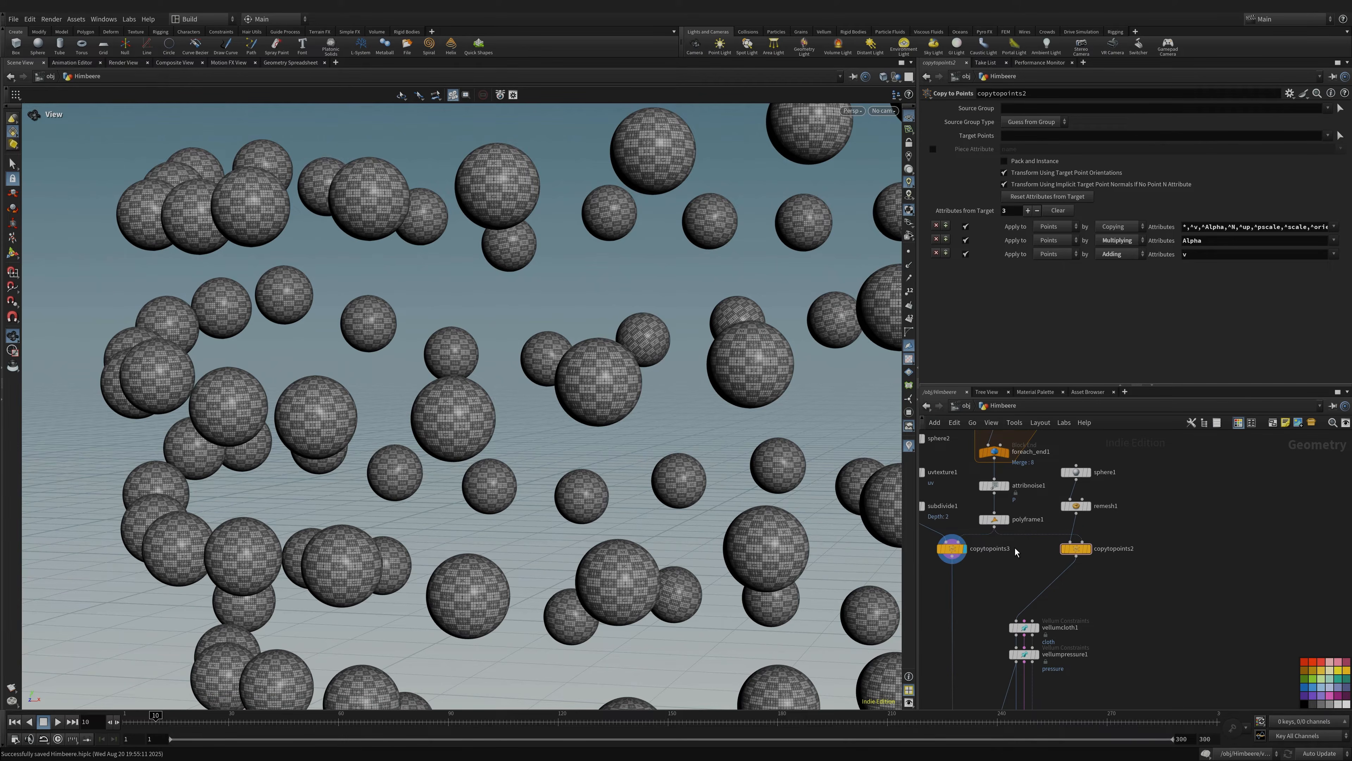
- Display copytopoints2's raspberry-shaped sphere cluster, then navigate the network to the cloth and pressure nodes
click(1089, 547)
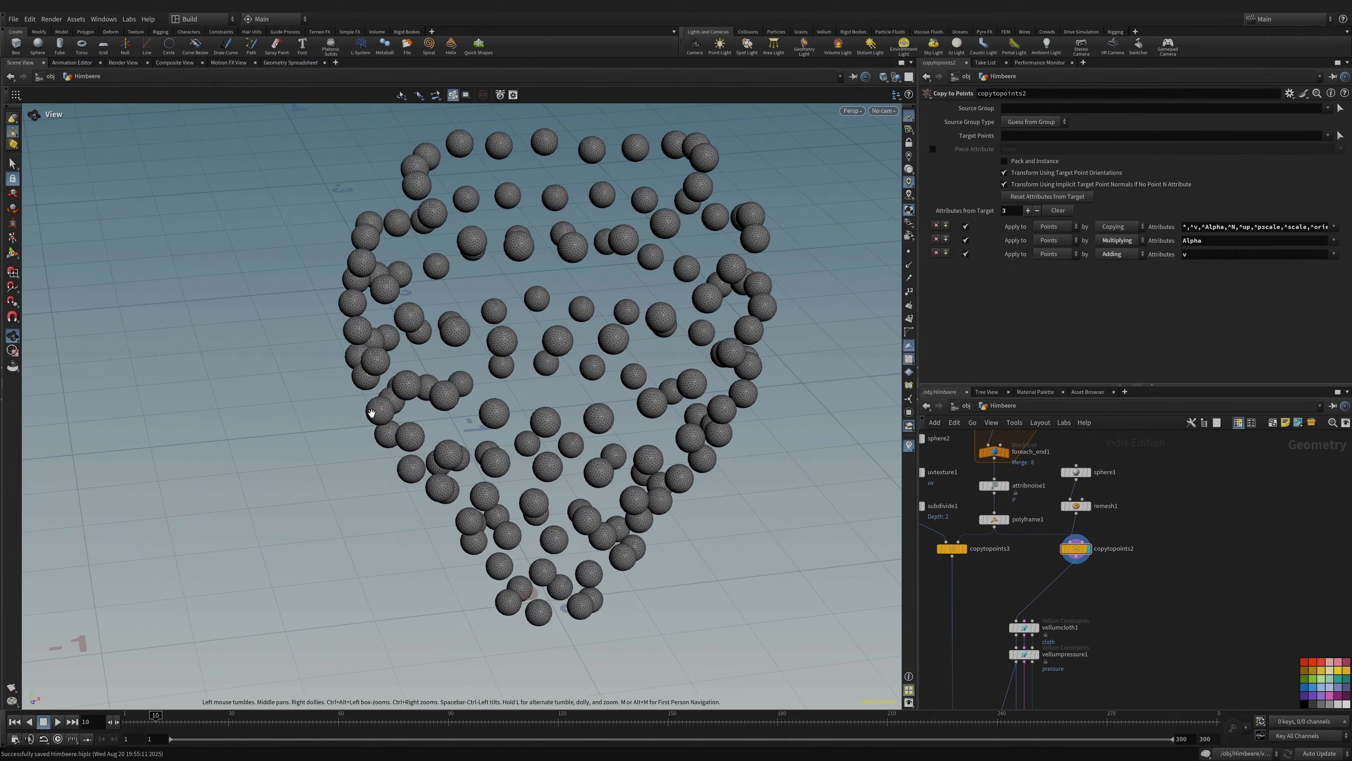
drag(605, 426, 493, 314)
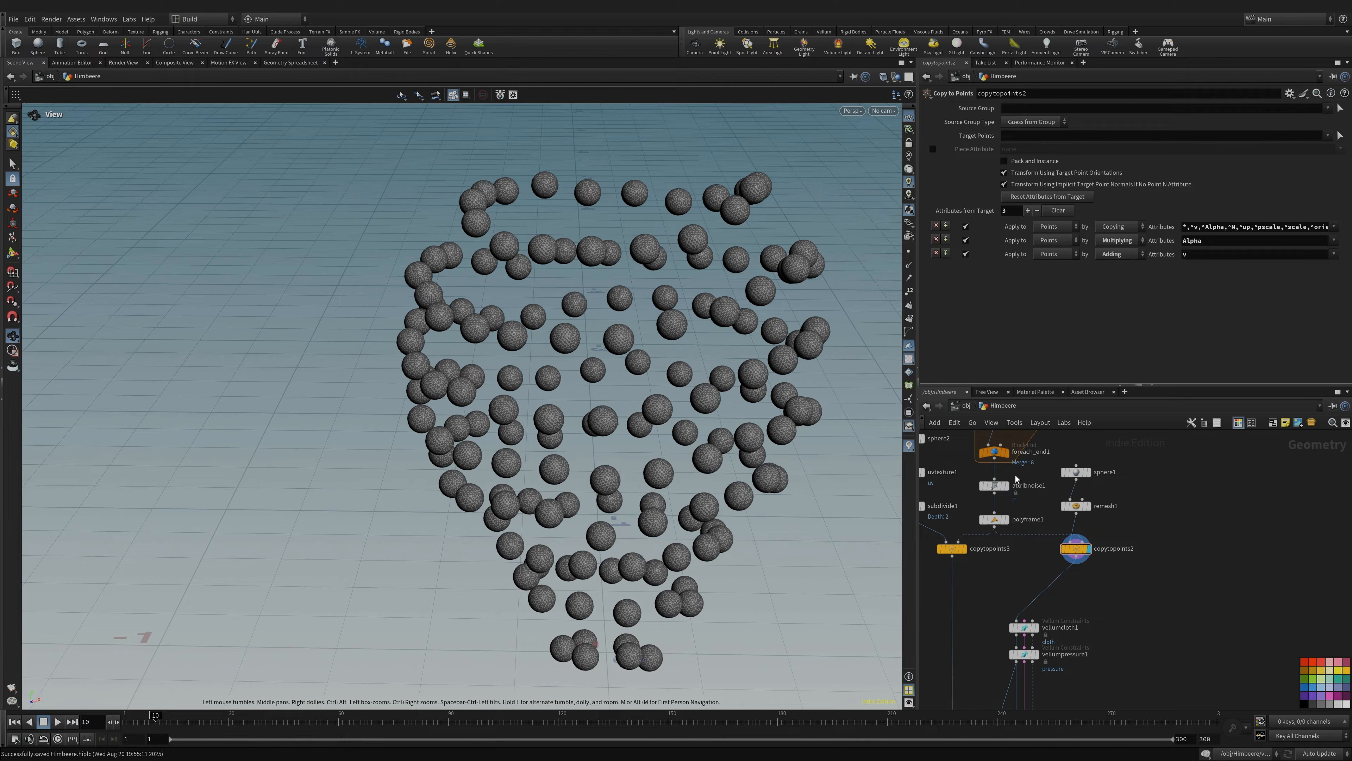
scroll(1001, 618, down, 8)
middle_drag(1073, 635, 1112, 480)
middle_drag(988, 594, 1106, 599)
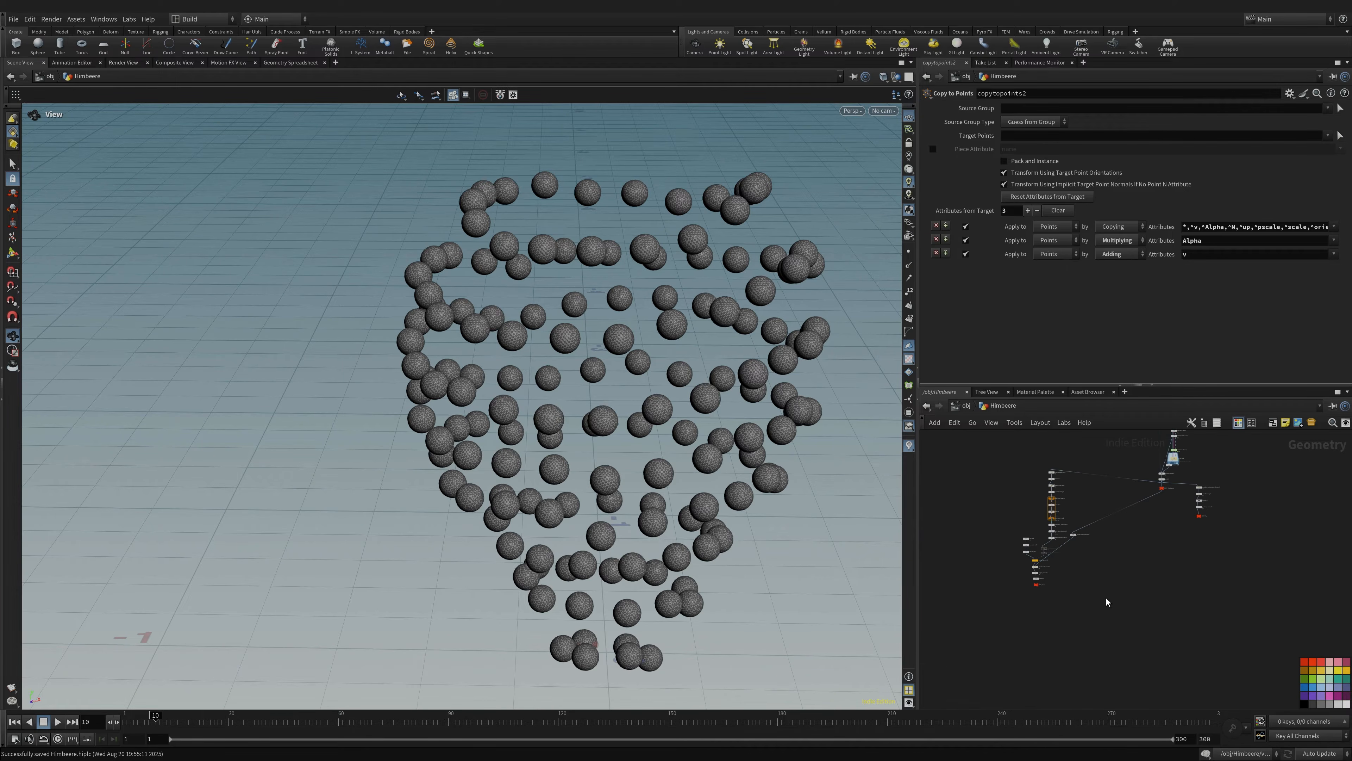
scroll(1068, 589, up, 6)
middle_drag(1161, 533, 1054, 647)
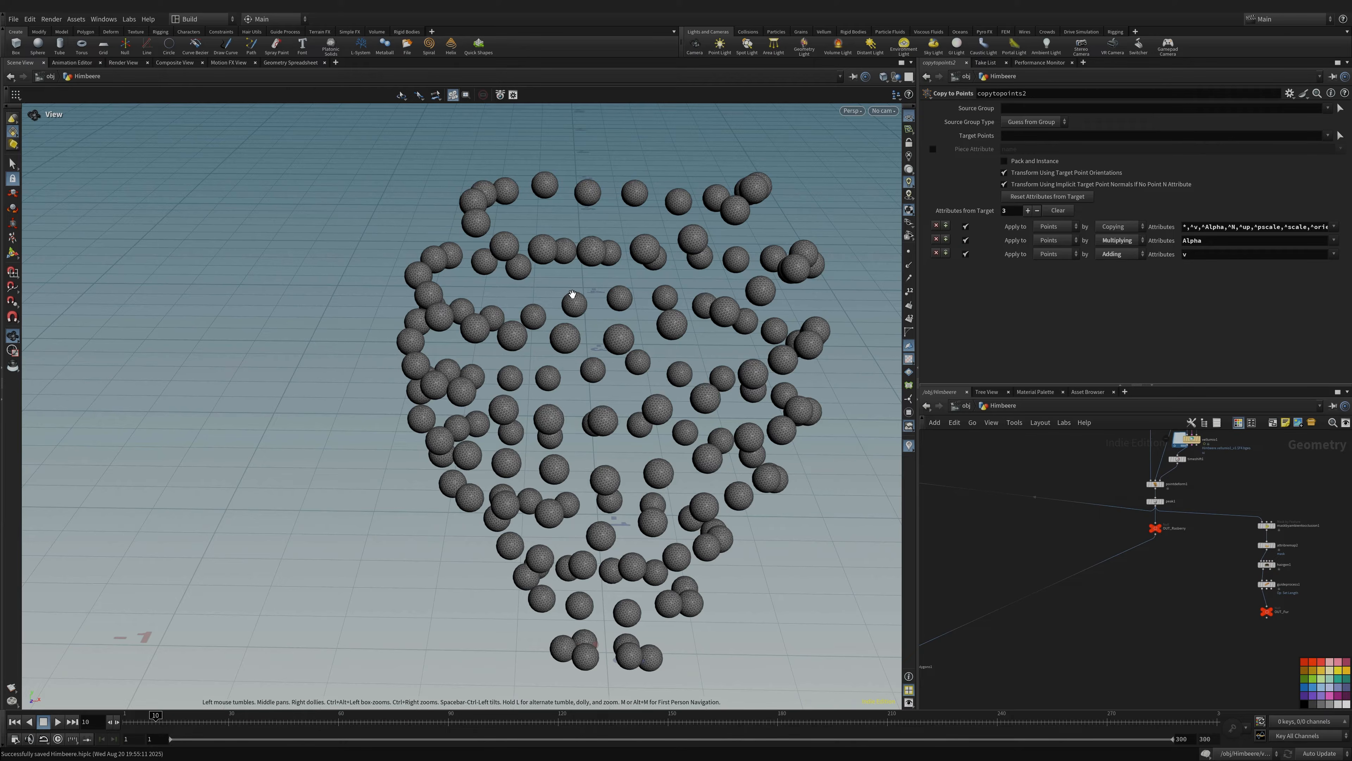
middle_drag(1245, 462, 1156, 617)
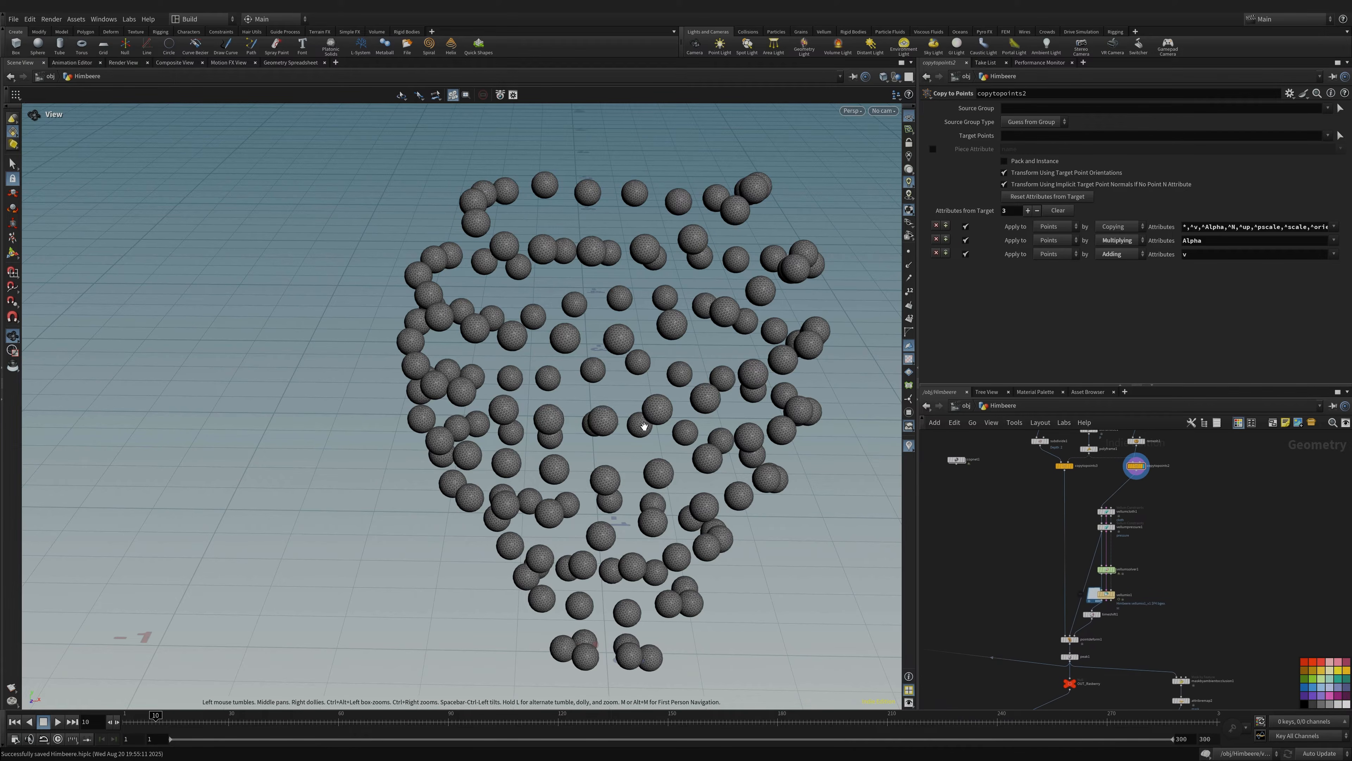
middle_drag(1079, 473, 1033, 500)
scroll(1057, 530, up, 6)
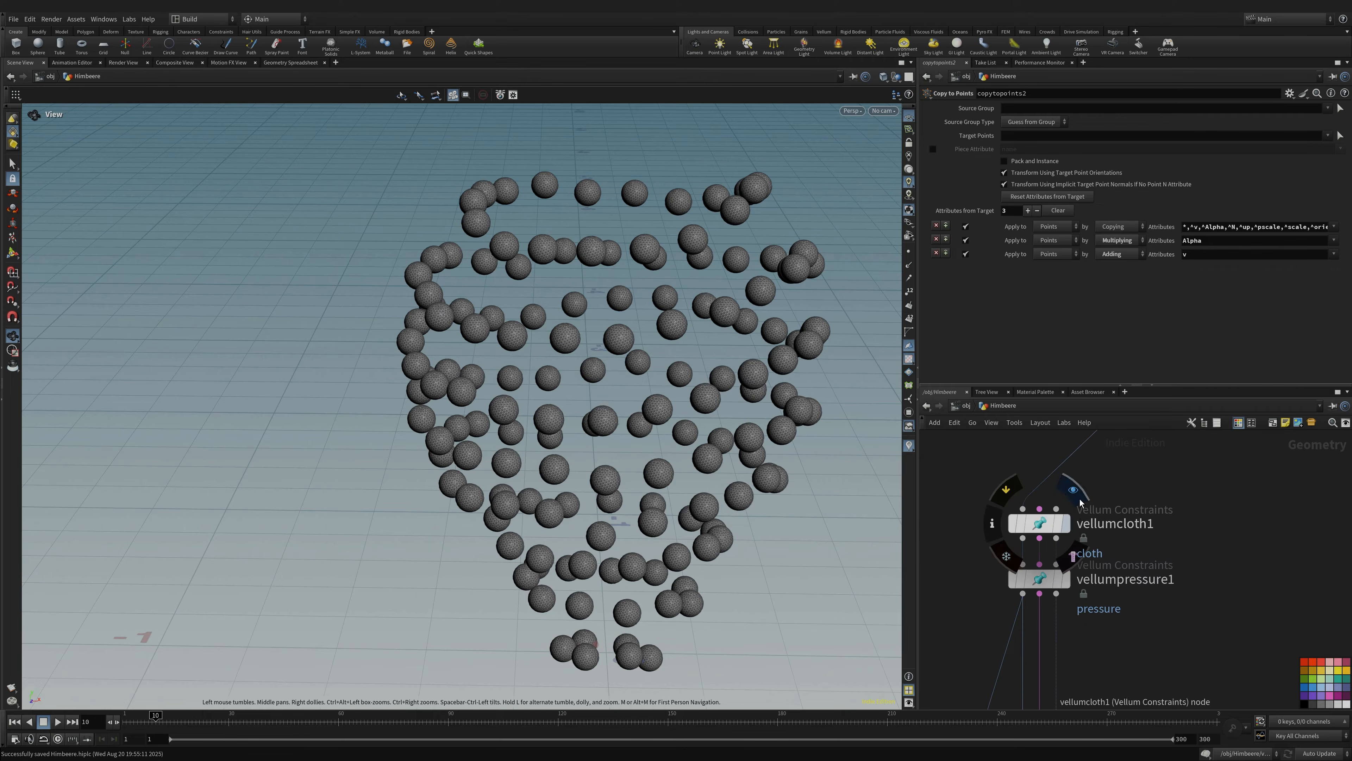
- Display the vellumcloth1 constraints on the spheres and review its settings
click(1066, 525)
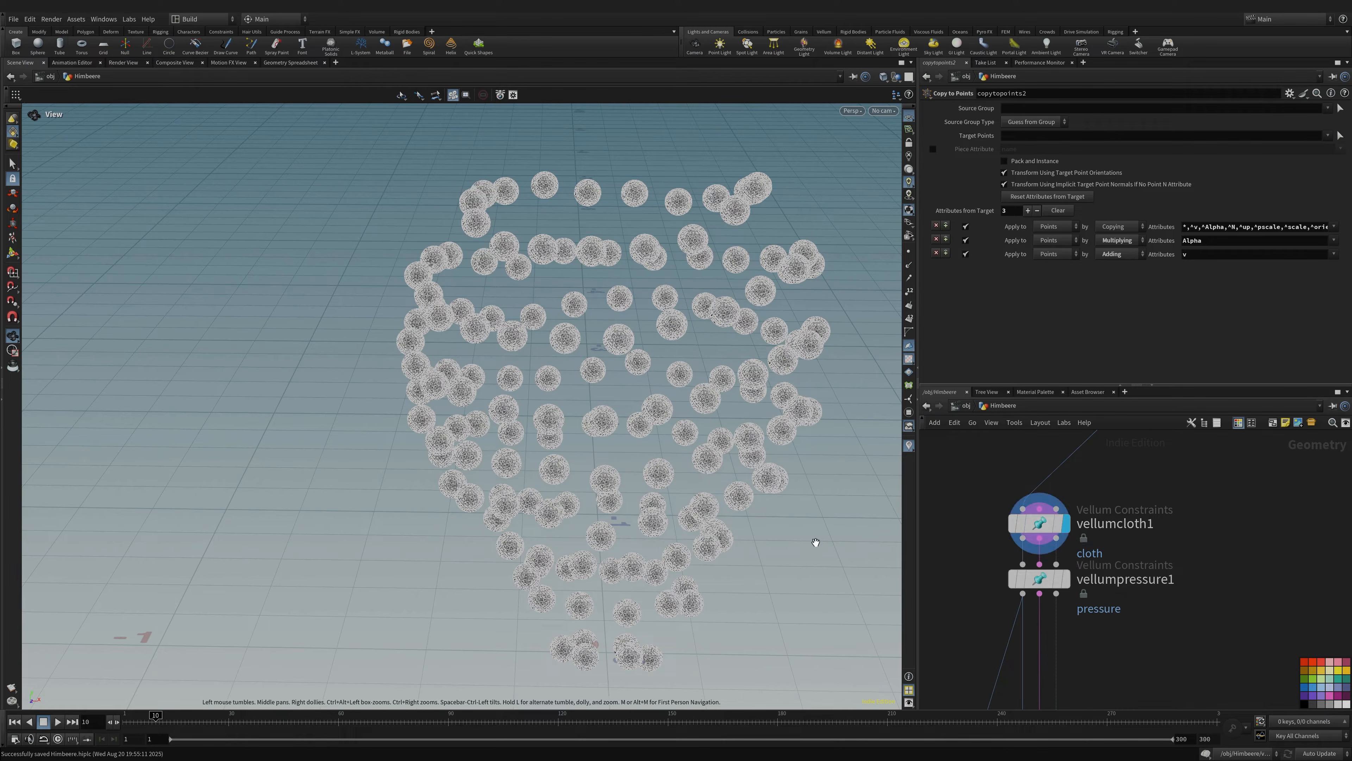
click(1014, 525)
scroll(973, 276, down, 10)
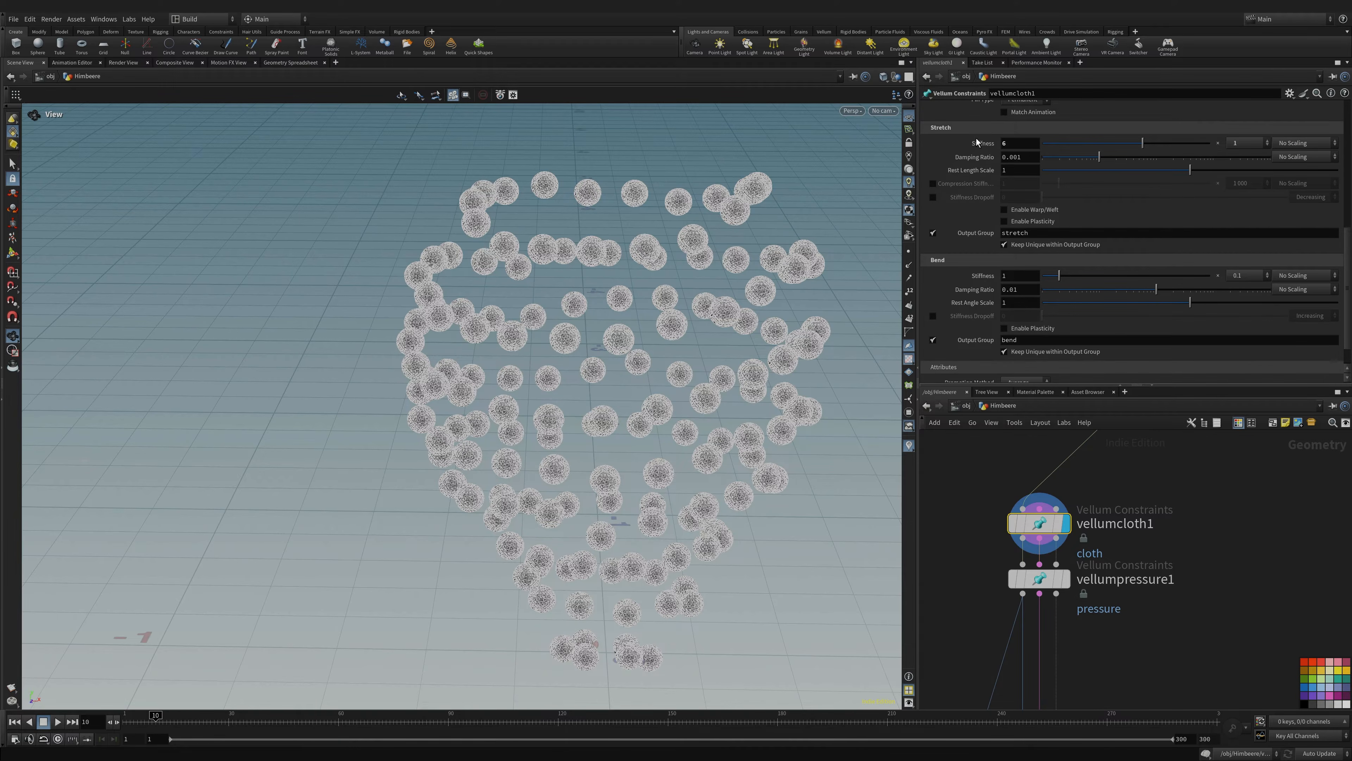
scroll(983, 274, down, 1)
scroll(983, 312, up, 5)
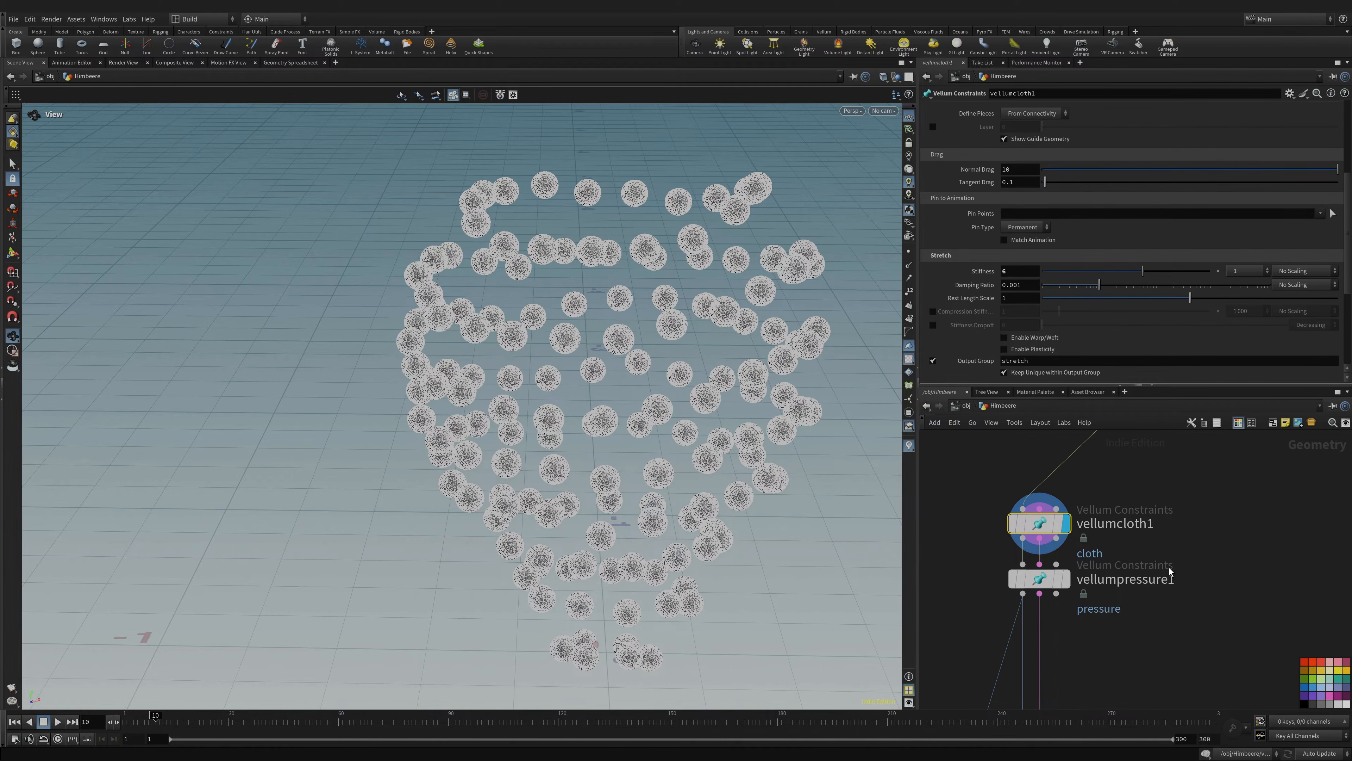
middle_drag(1127, 592, 1146, 506)
- Display vellumpressure1: Stretch Stiffness 6, Damping Ratio 0.001, Rest Length Scale 5000
click(1092, 463)
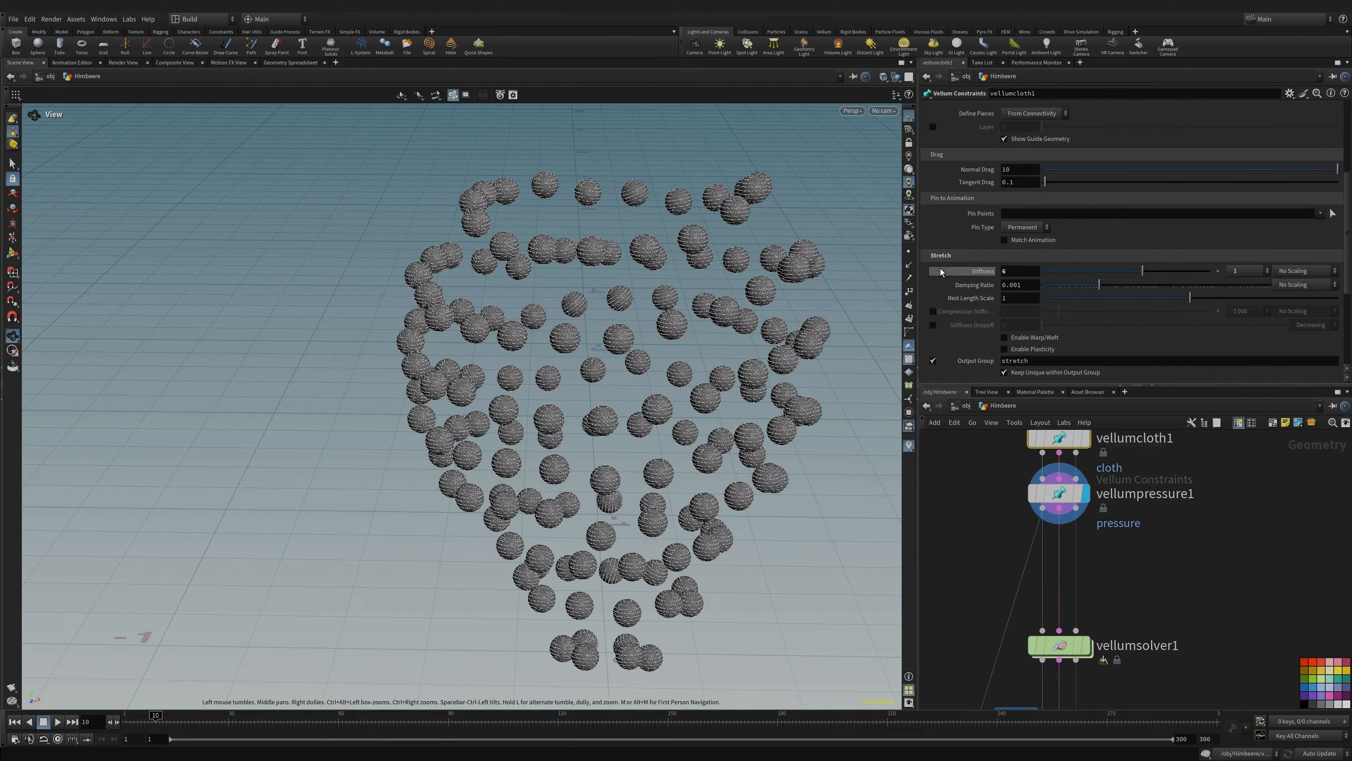
drag(683, 480, 618, 463)
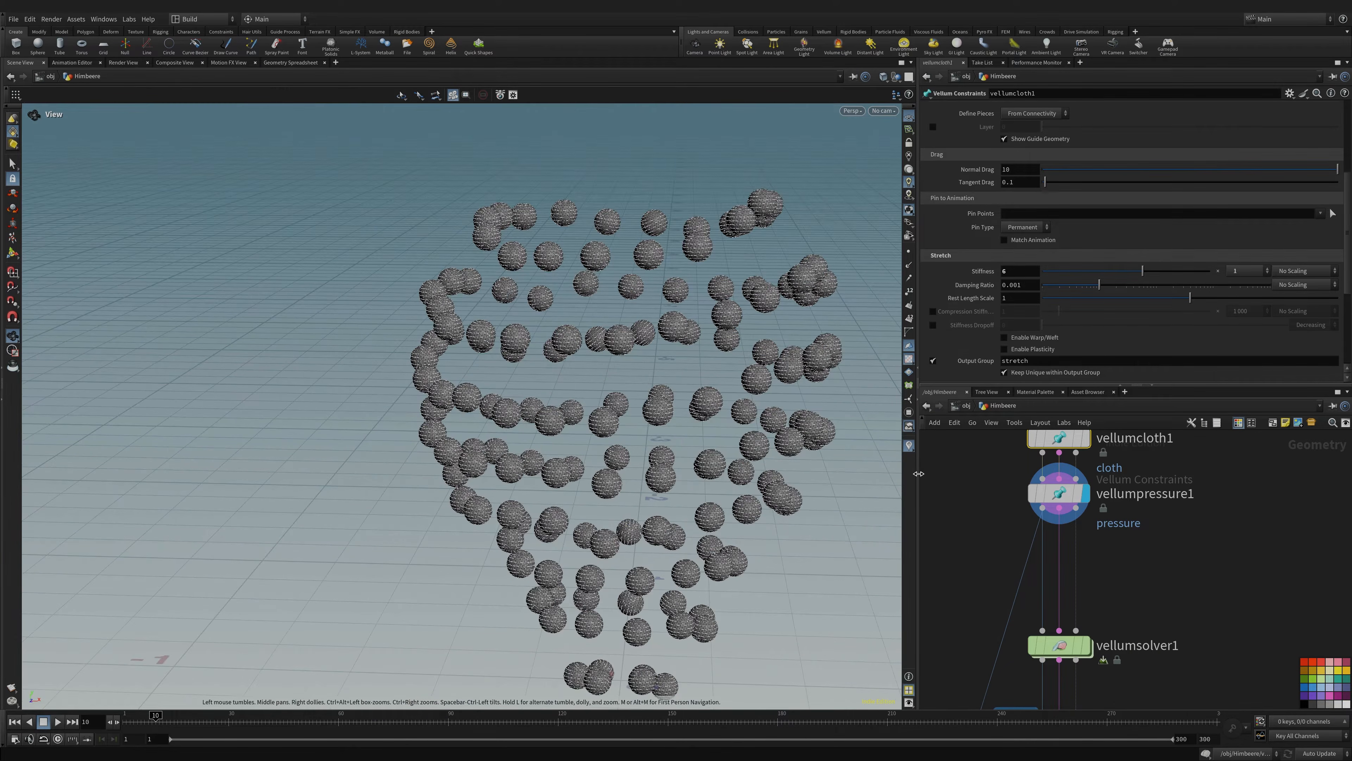
click(1055, 493)
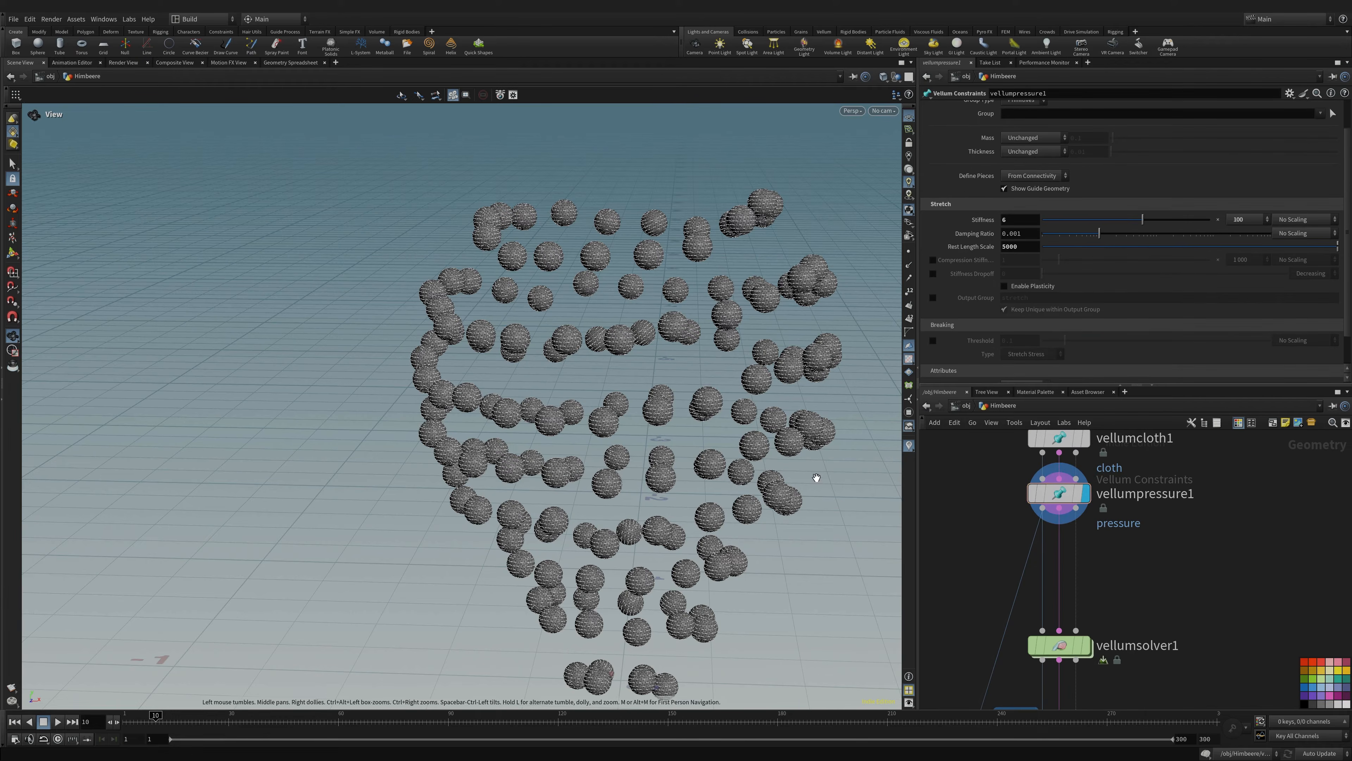
scroll(960, 268, down, 2)
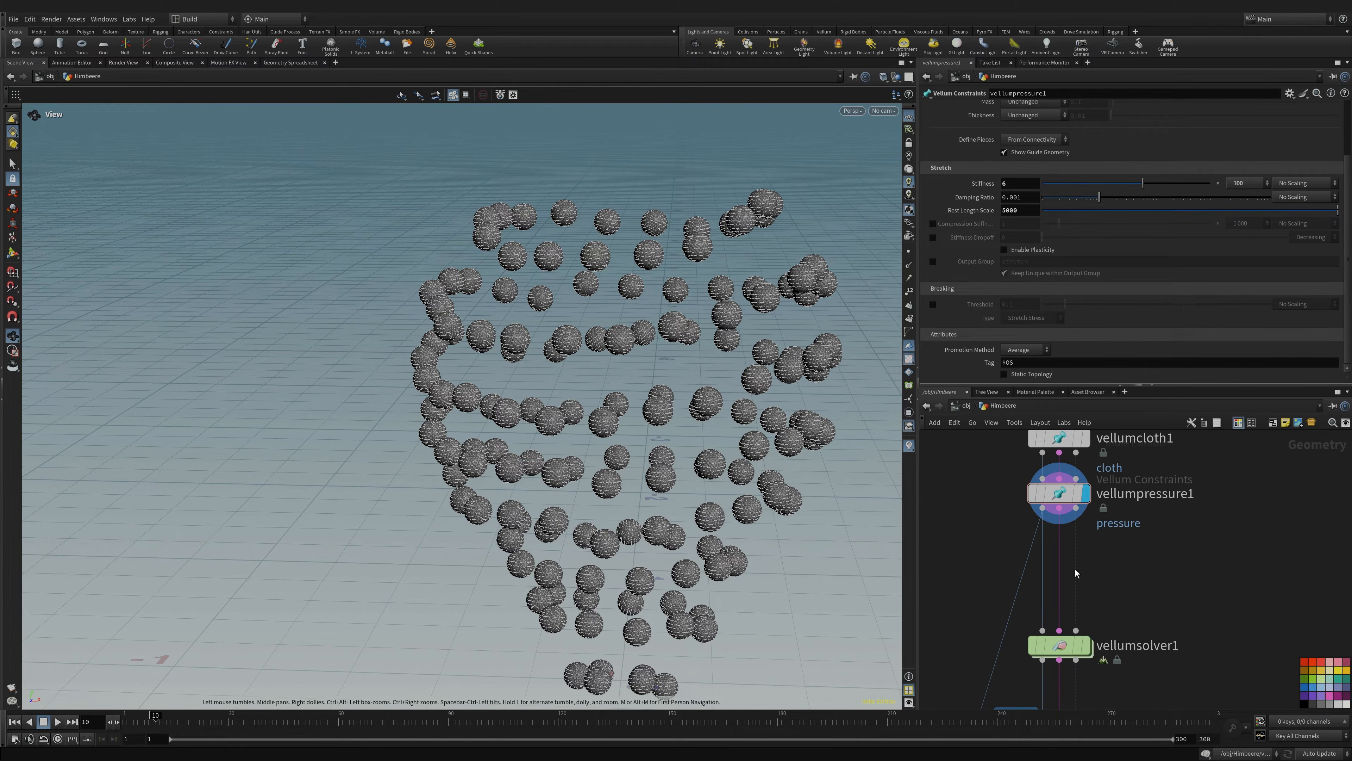
middle_drag(1157, 582, 1138, 591)
- Save the Himbeere scene and move the vellumpressure1 node lower in the graph
drag(652, 445, 626, 431)
drag(705, 528, 576, 476)
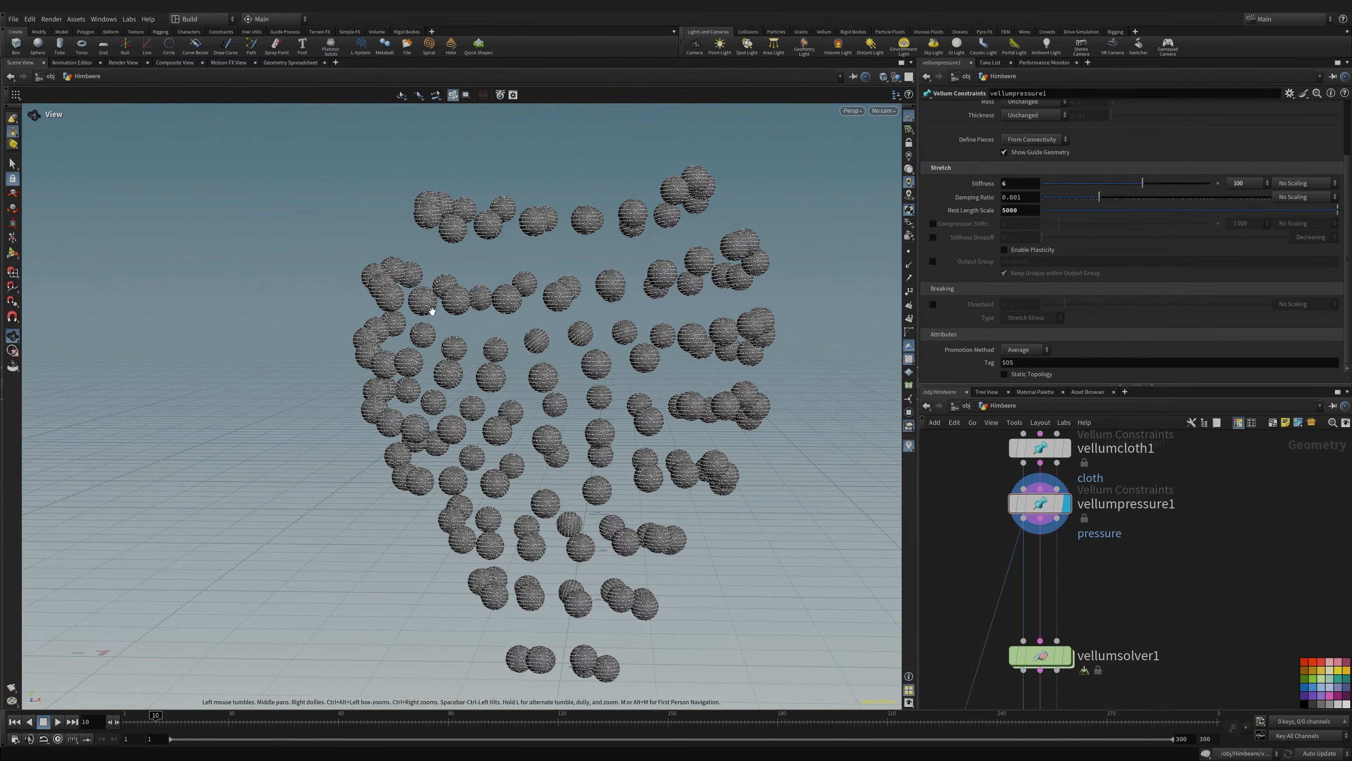
drag(432, 311, 480, 330)
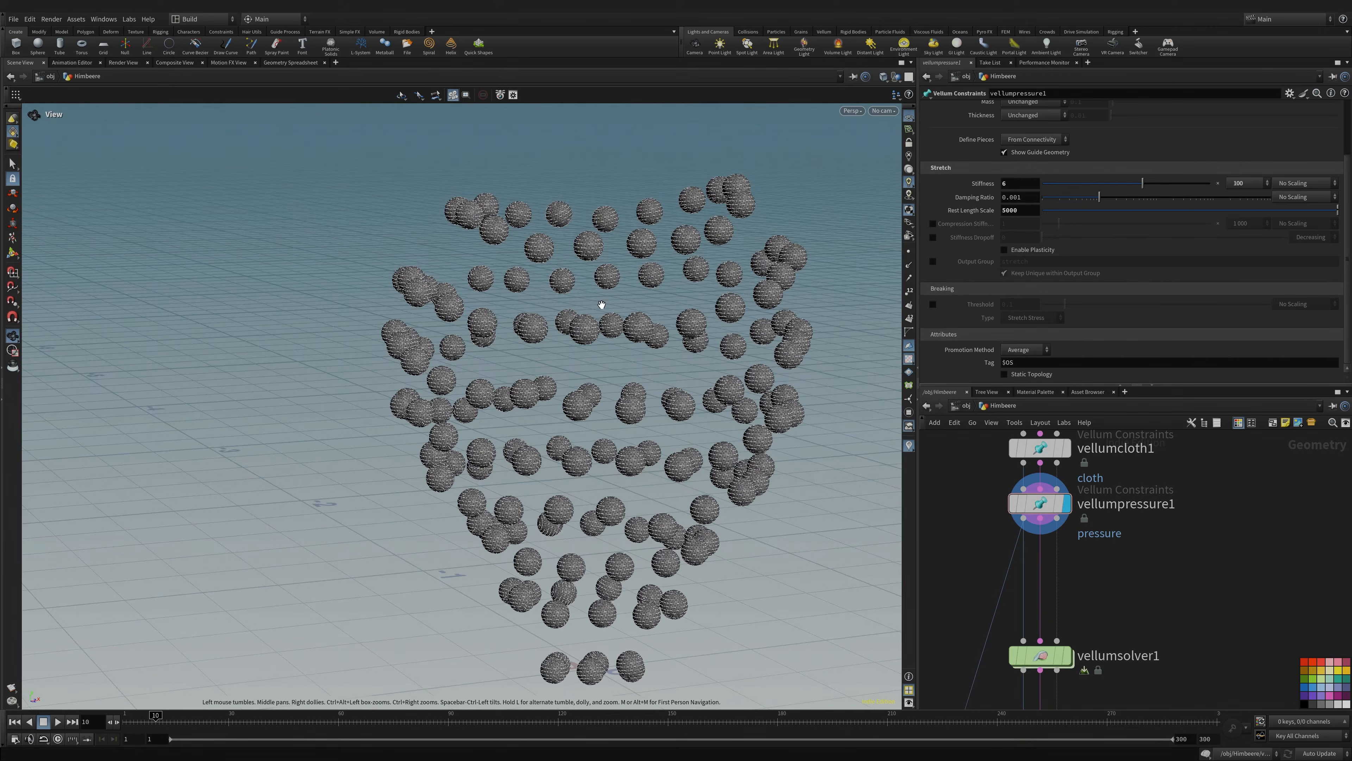
drag(602, 305, 652, 389)
key(ctrl+s)
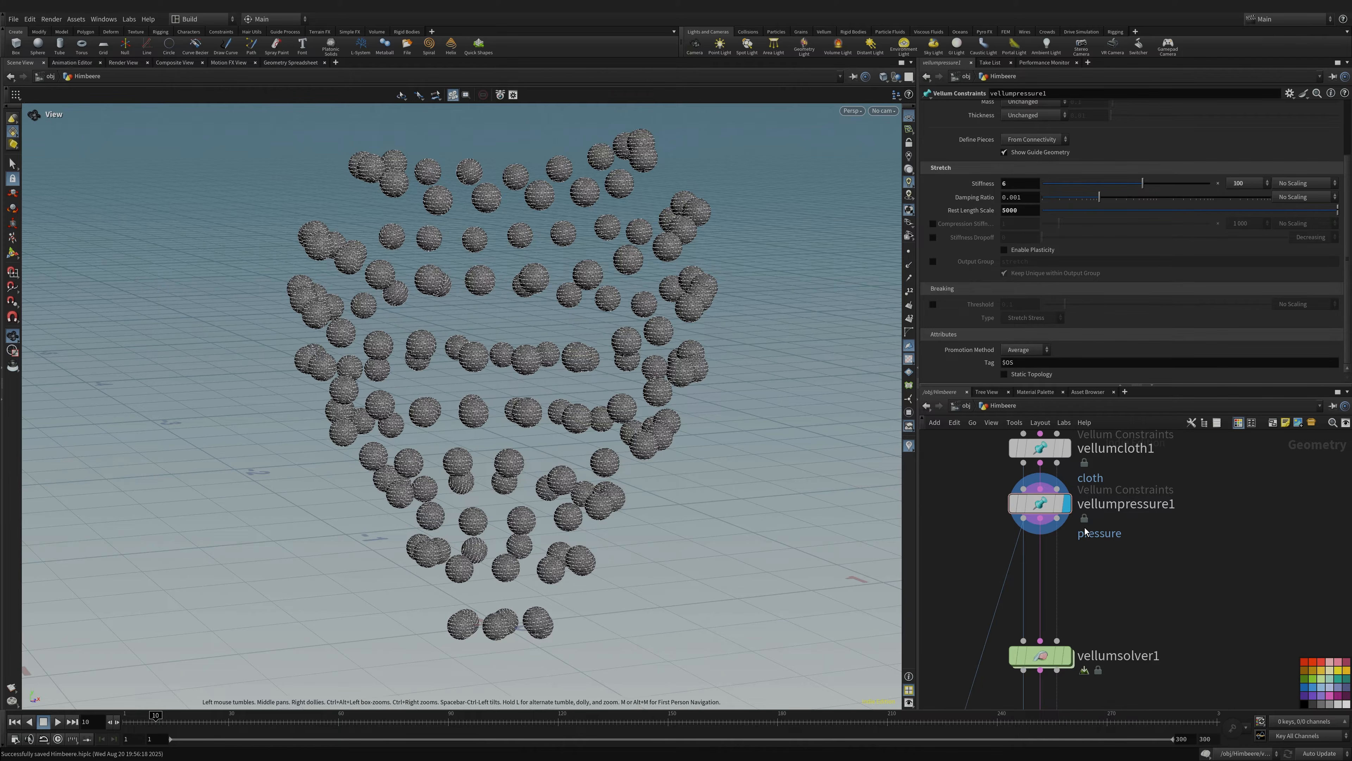
drag(1044, 506, 1046, 542)
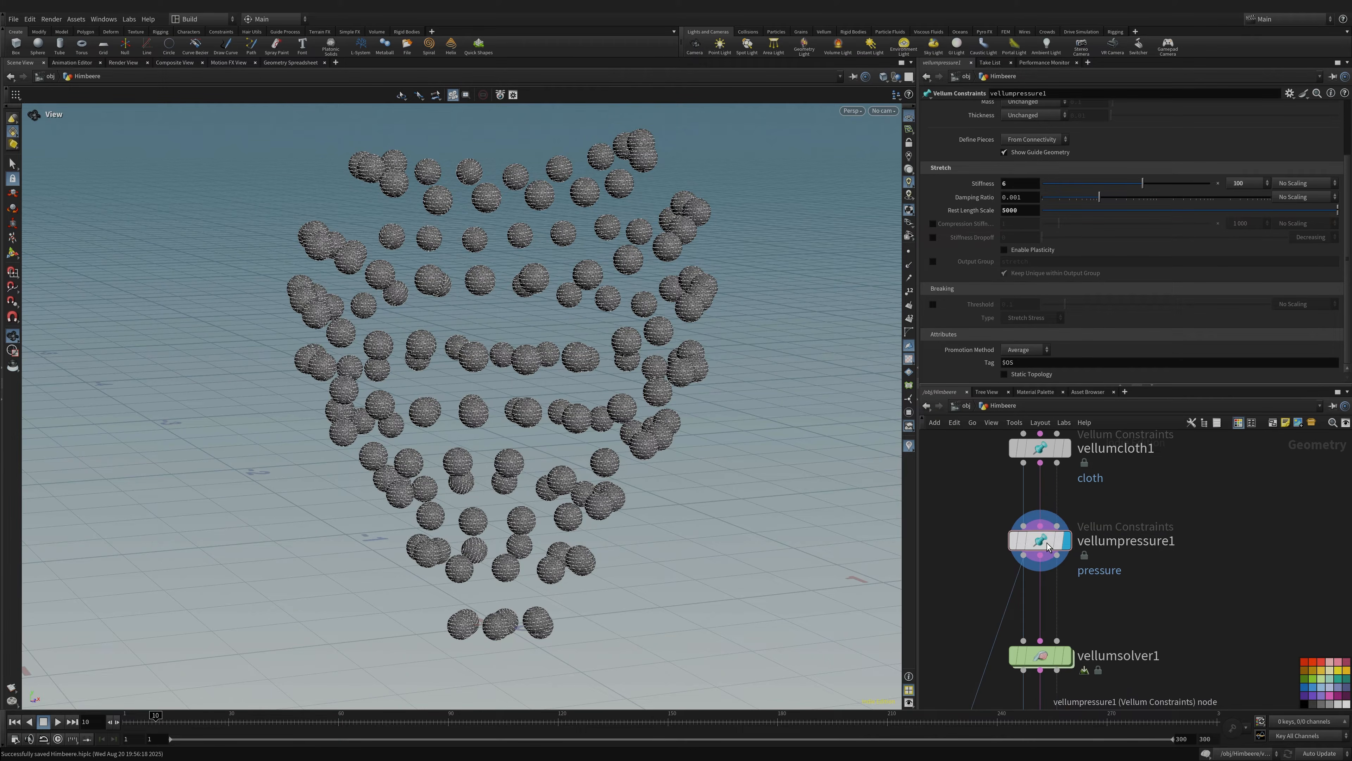
mouse_move(630, 474)
mouse_down()
mouse_move(679, 445)
mouse_move(632, 448)
mouse_up()
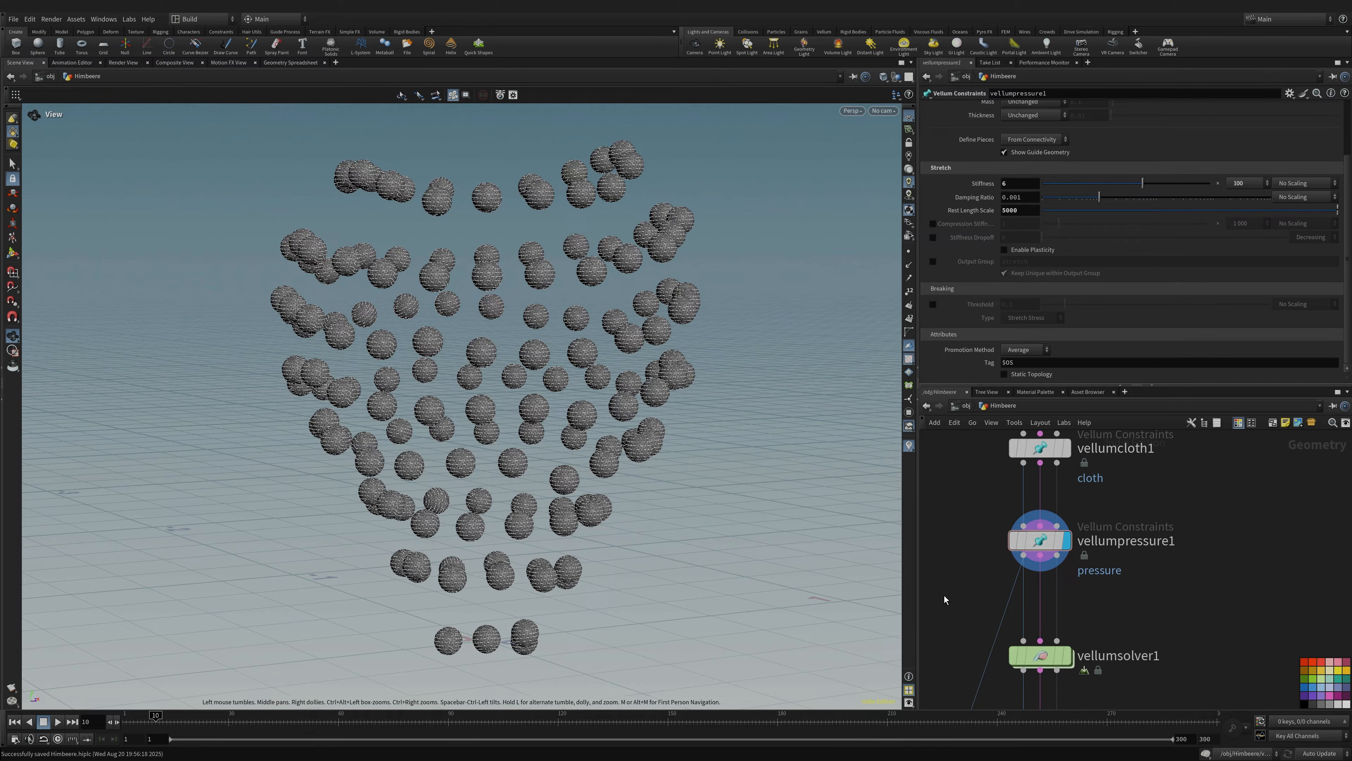
middle_drag(945, 595, 957, 502)
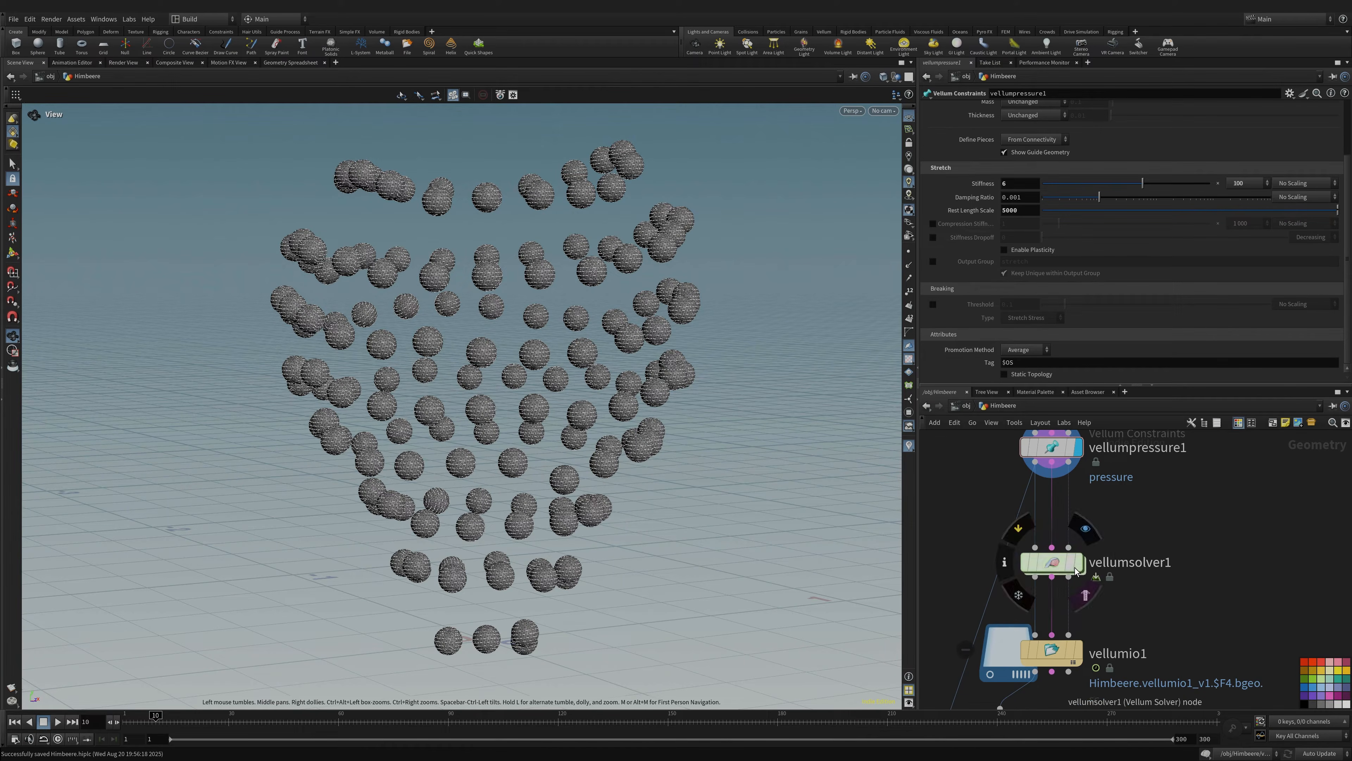
- From frame 1, check vellumsolver1's forces network, then play the simulation
click(20, 722)
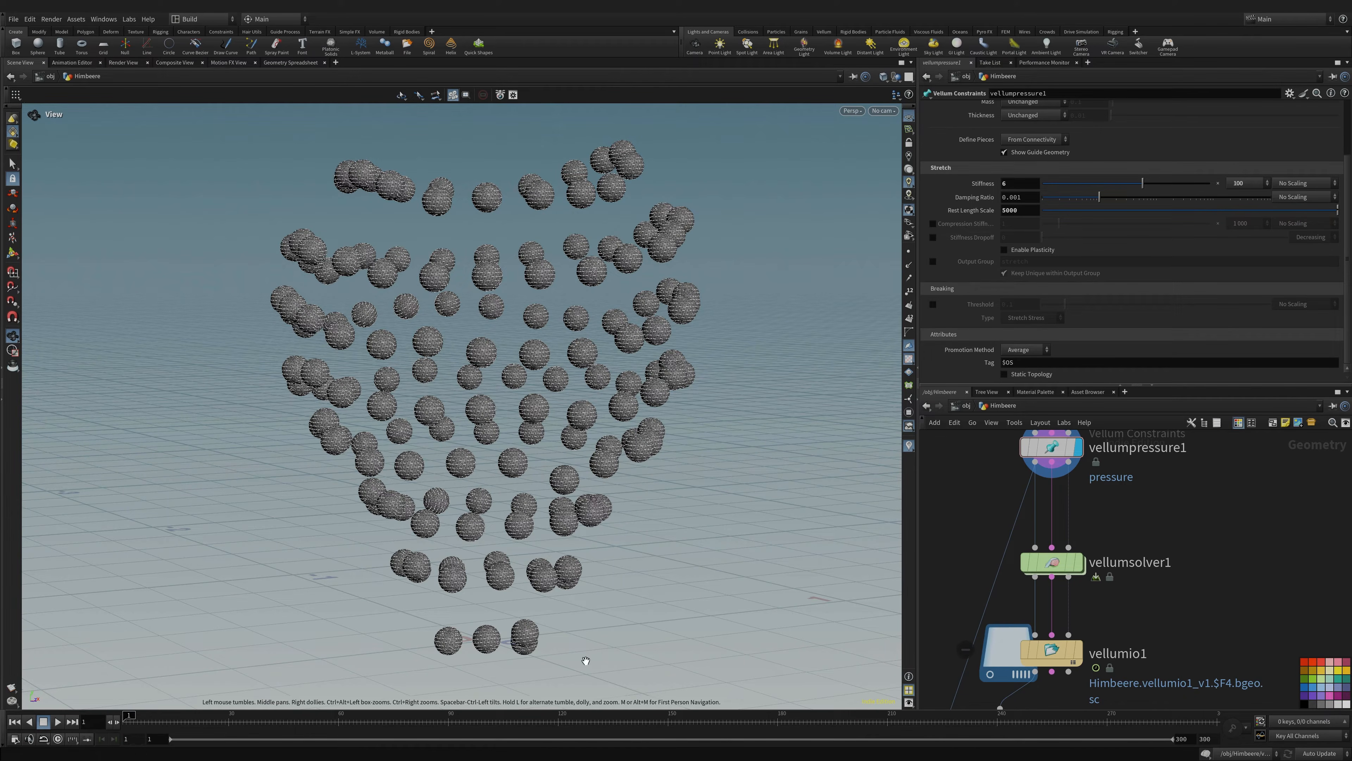
mouse_move(1089, 533)
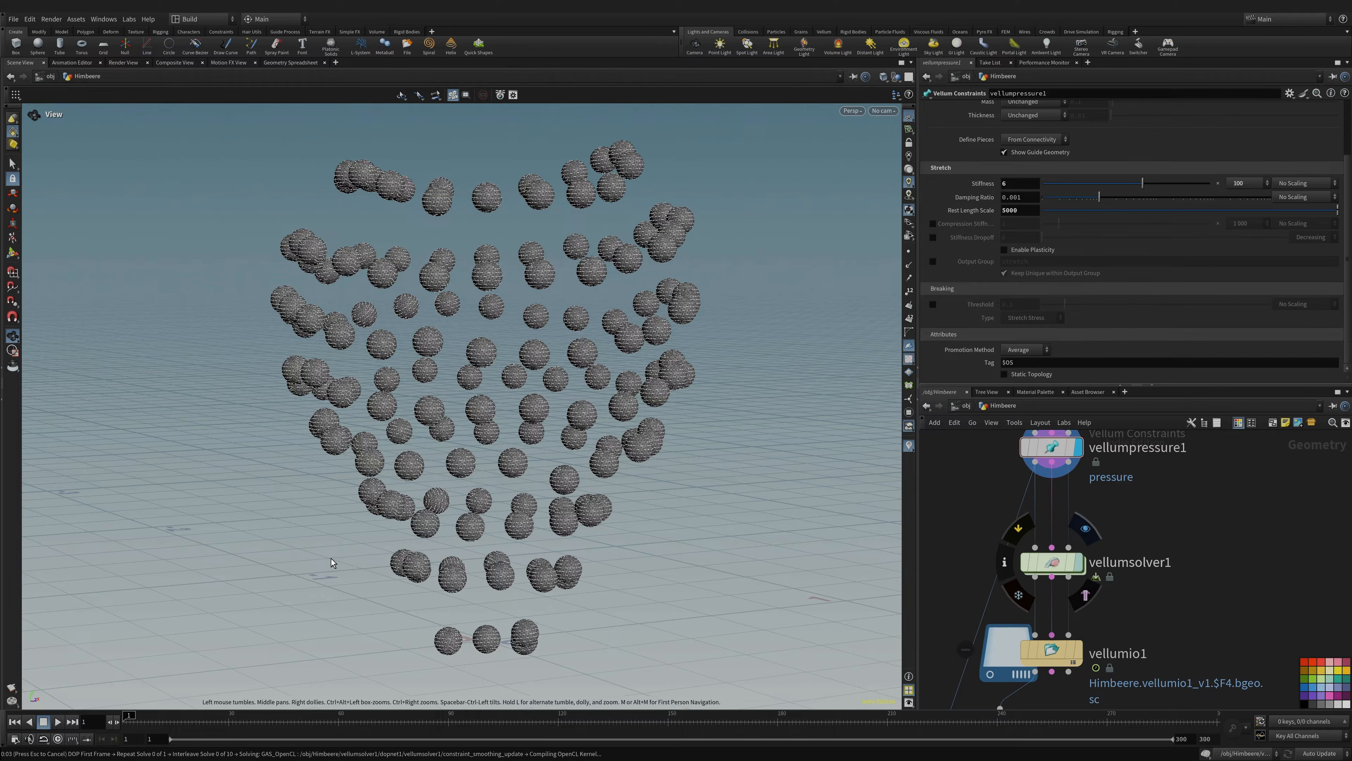
click(1057, 563)
double_click(1057, 562)
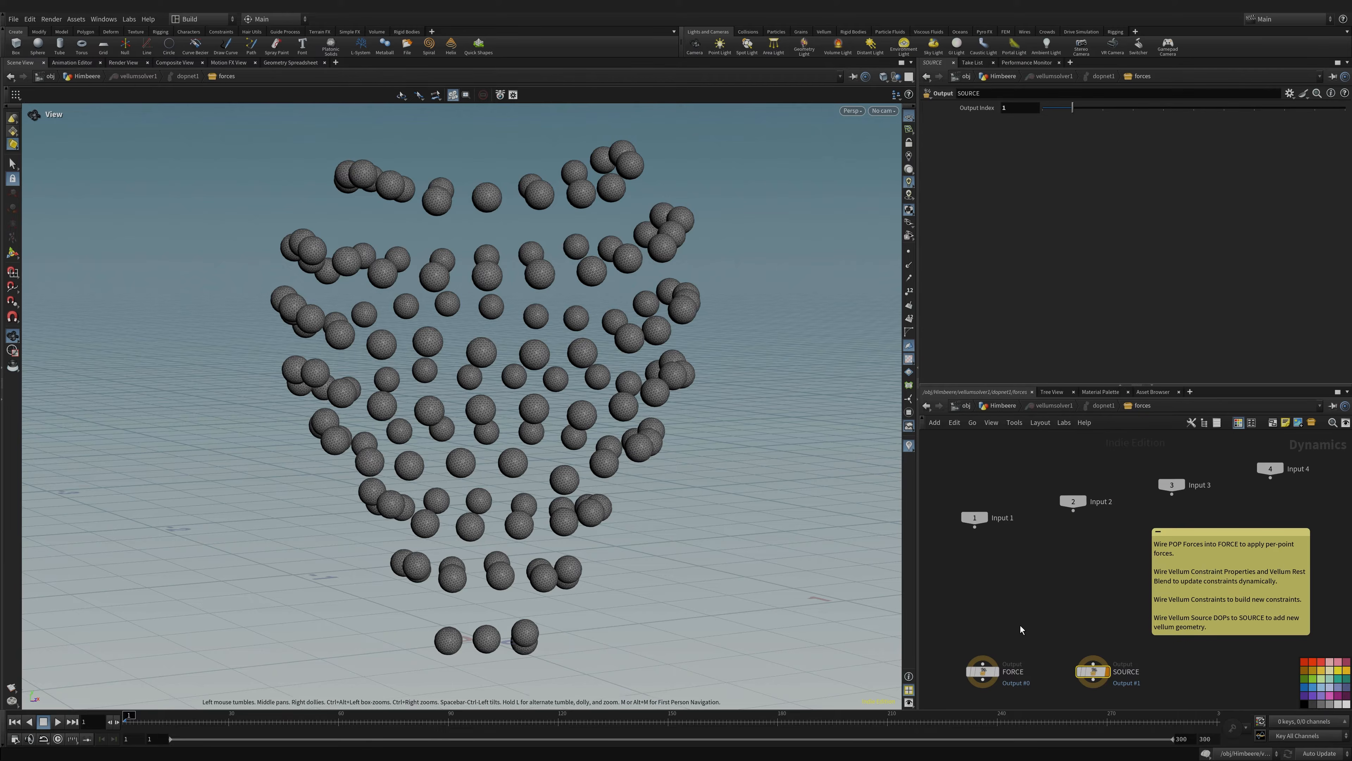
click(994, 405)
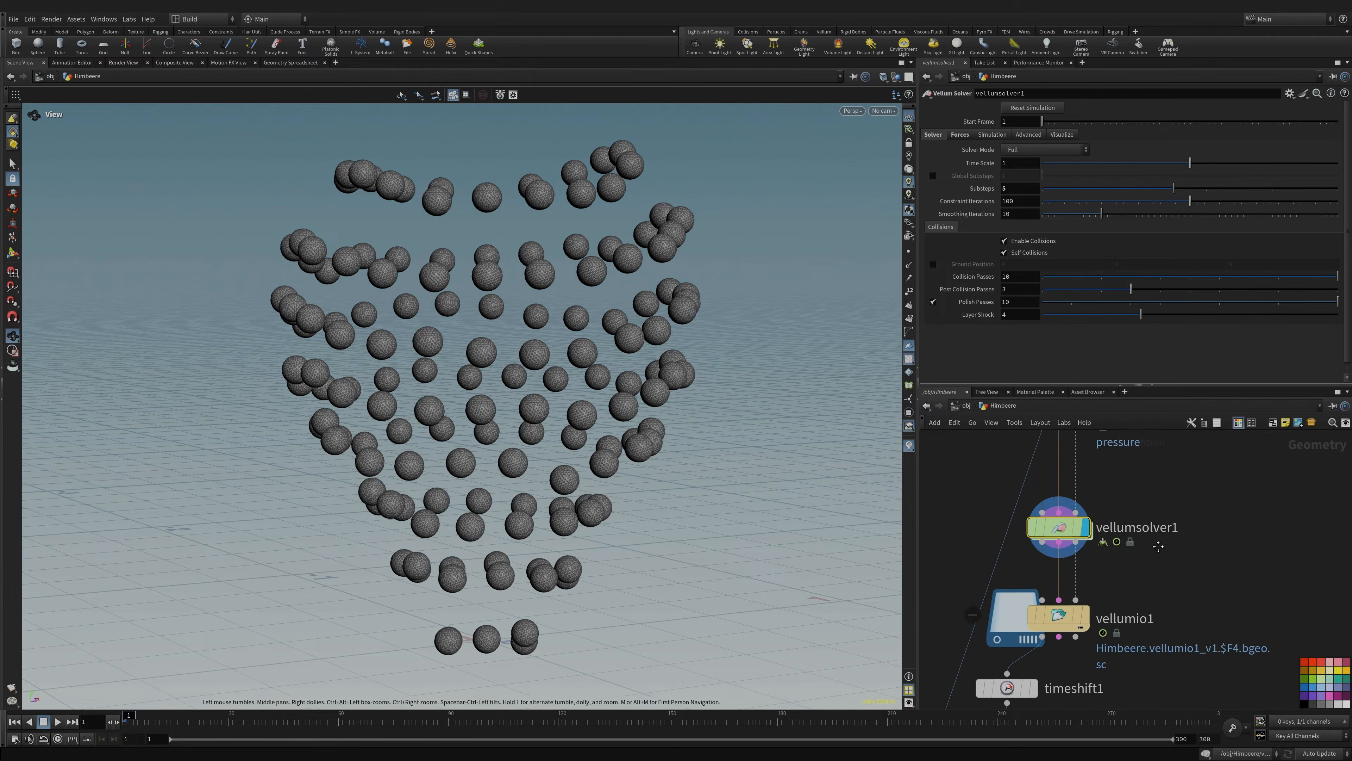
click(59, 721)
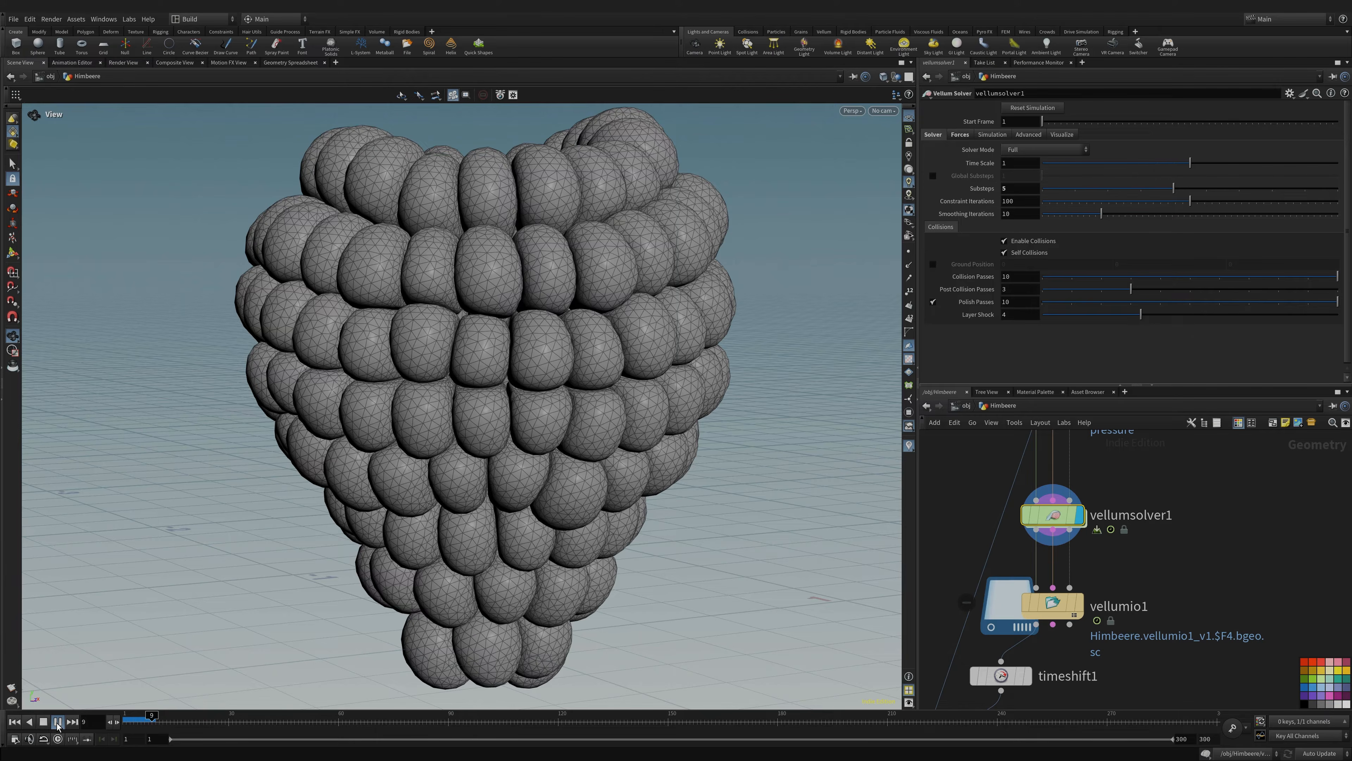
- Pause the simulation and scrub the timeline back to frame 10, with the raspberry fully inflated
click(57, 723)
scroll(427, 591, up, 2)
scroll(427, 591, up, 3)
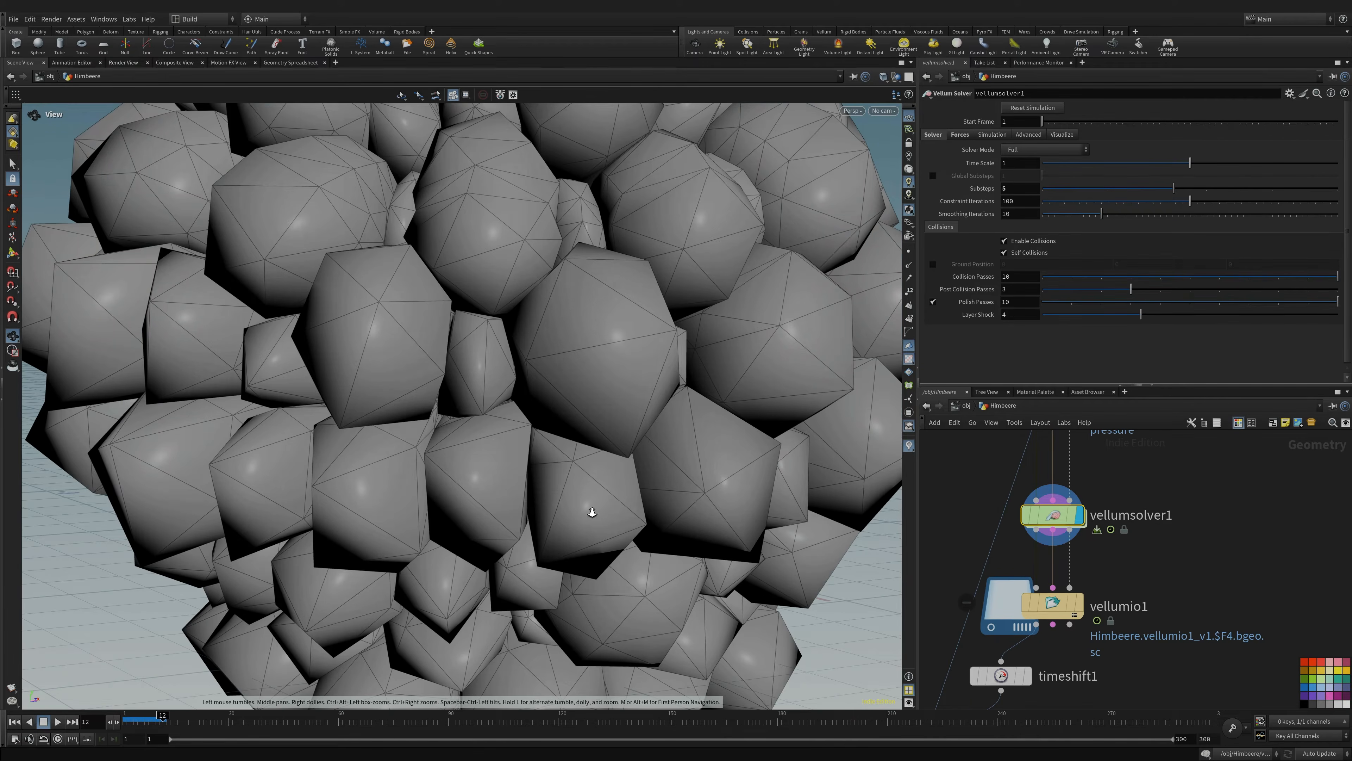
scroll(592, 512, down, 5)
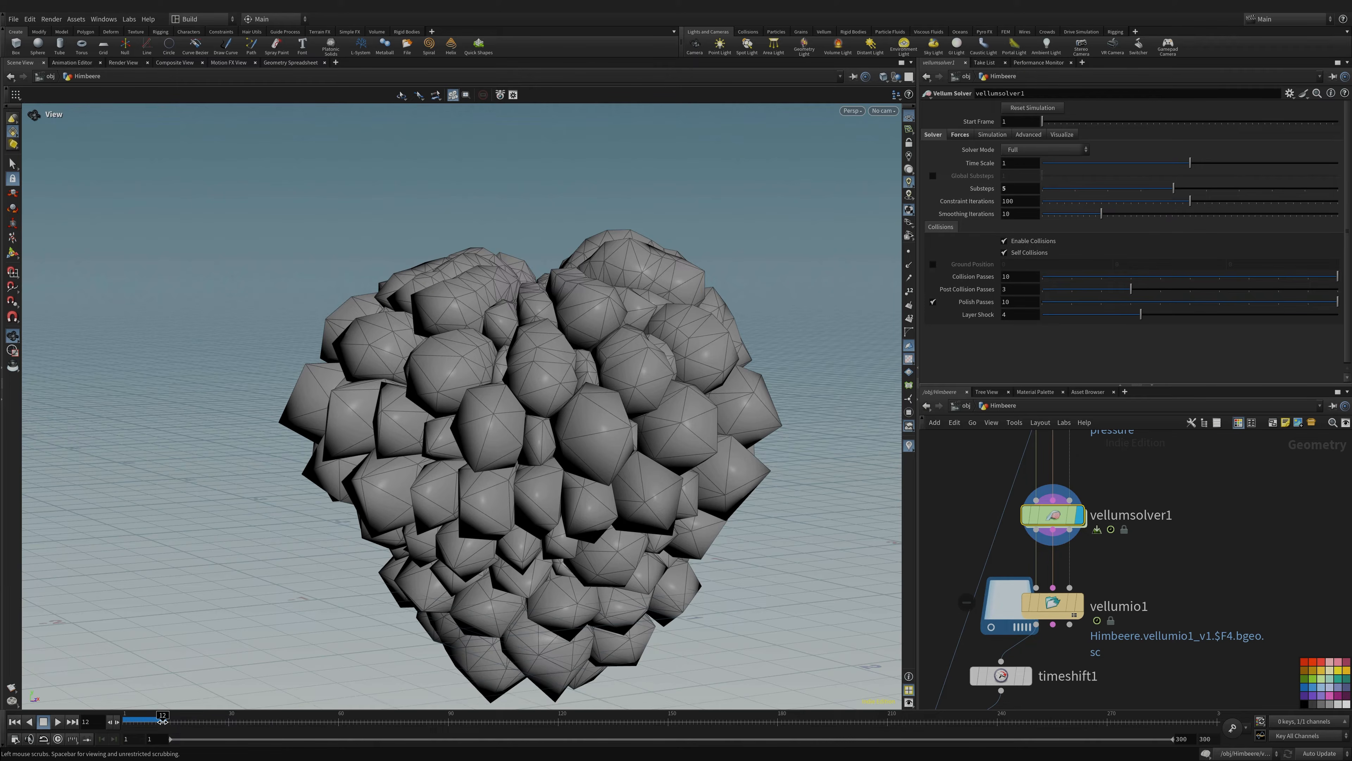
drag(162, 721, 152, 721)
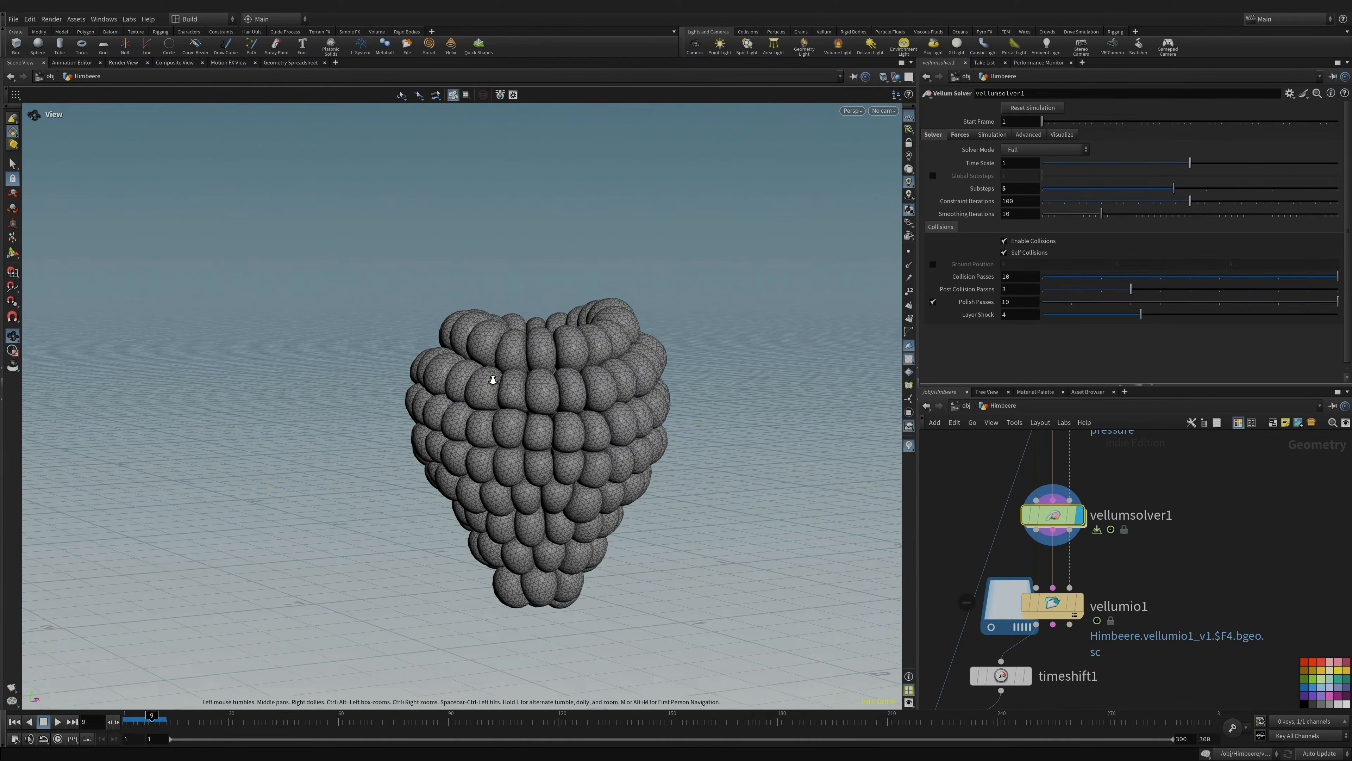
scroll(561, 366, up, 6)
drag(560, 346, 586, 539)
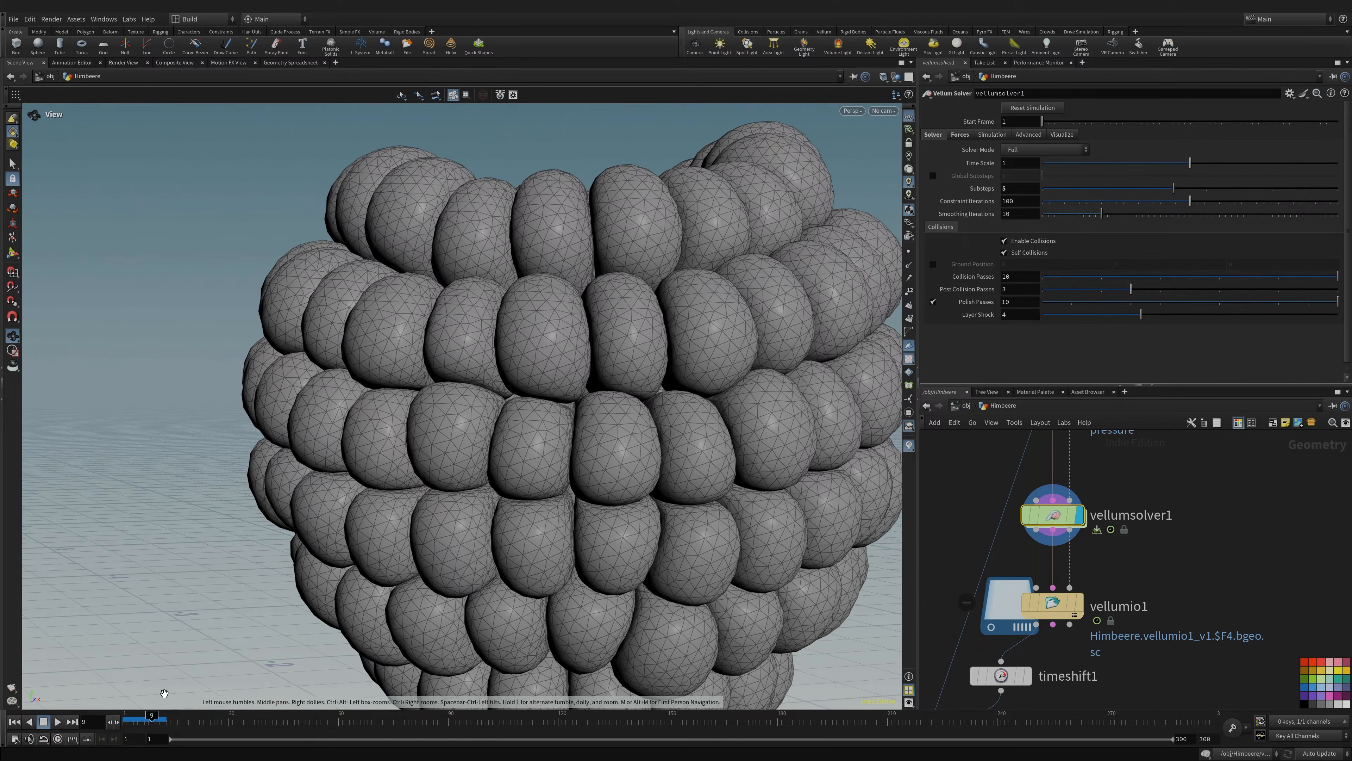
drag(152, 715, 155, 715)
scroll(387, 443, down, 5)
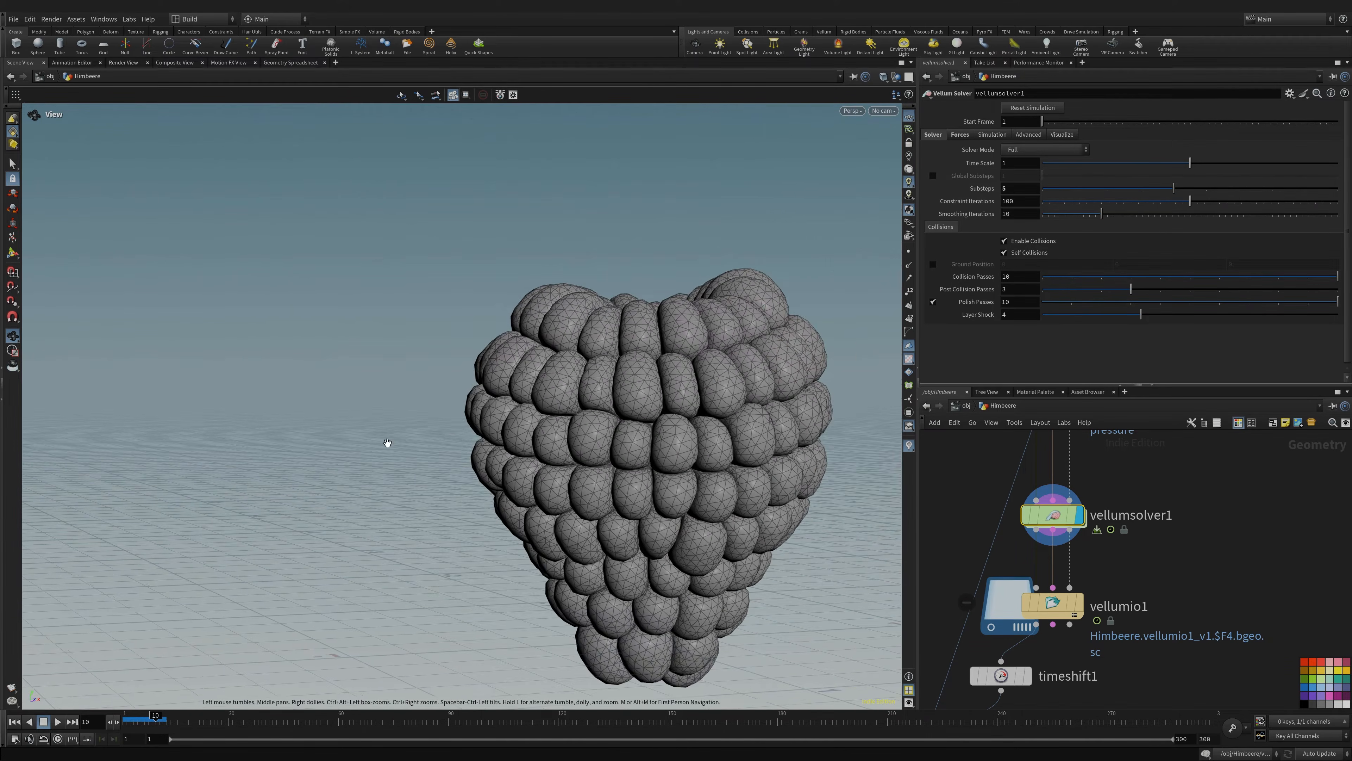
- Orbit around the inflated raspberry from above and below, then save the scene
drag(387, 444, 586, 439)
scroll(489, 418, up, 5)
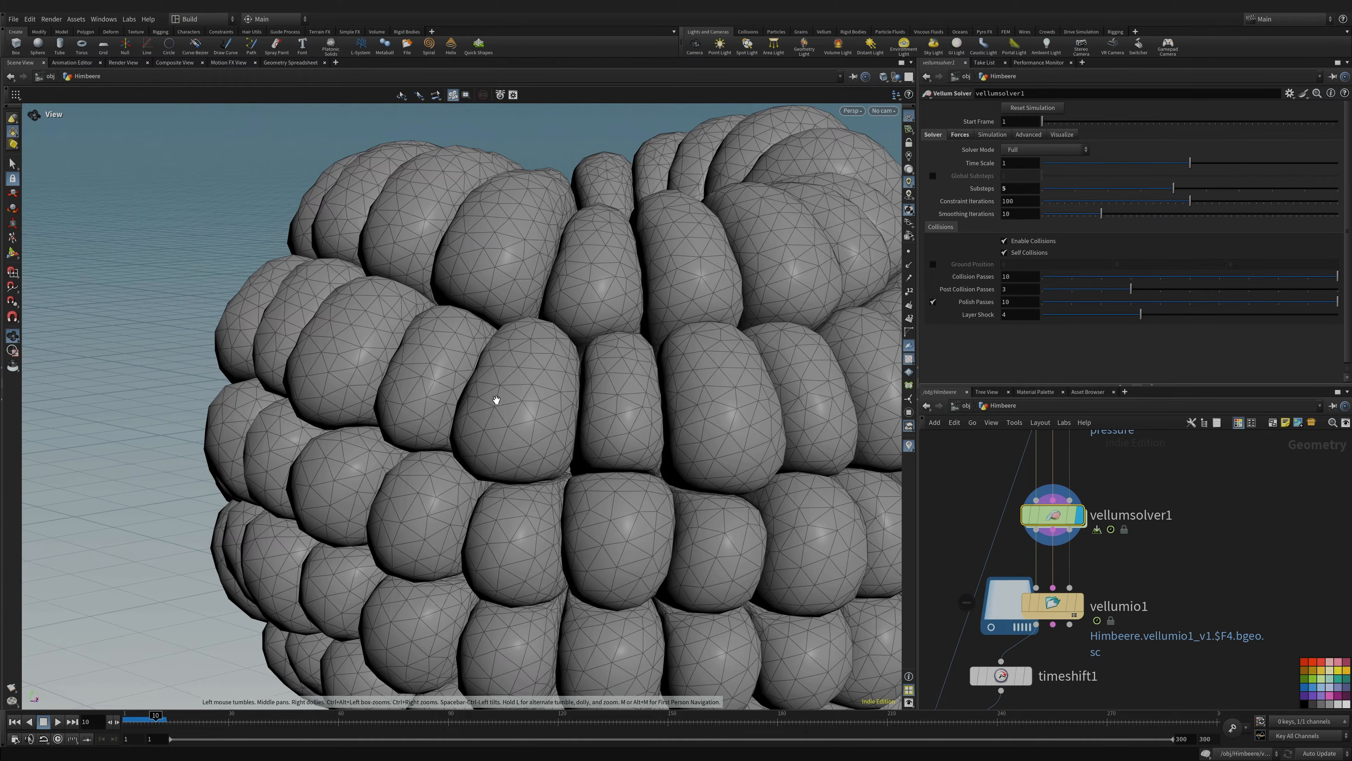
middle_drag(610, 431, 488, 365)
right_drag(595, 396, 485, 399)
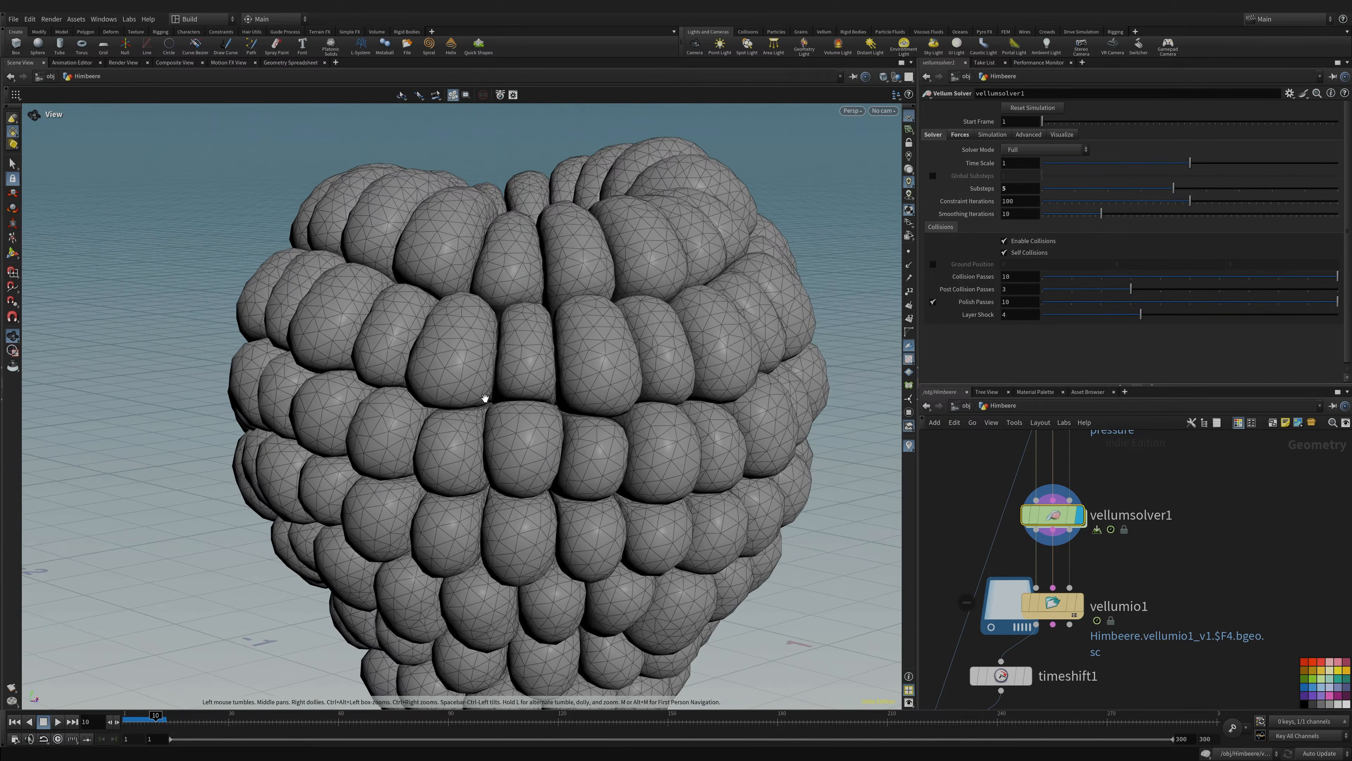
drag(490, 400, 464, 371)
key(ctrl+s)
- Tumble around the raspberry, including its hollow underside, and pan the network to vellumio1
right_drag(465, 372, 734, 260)
drag(734, 260, 546, 308)
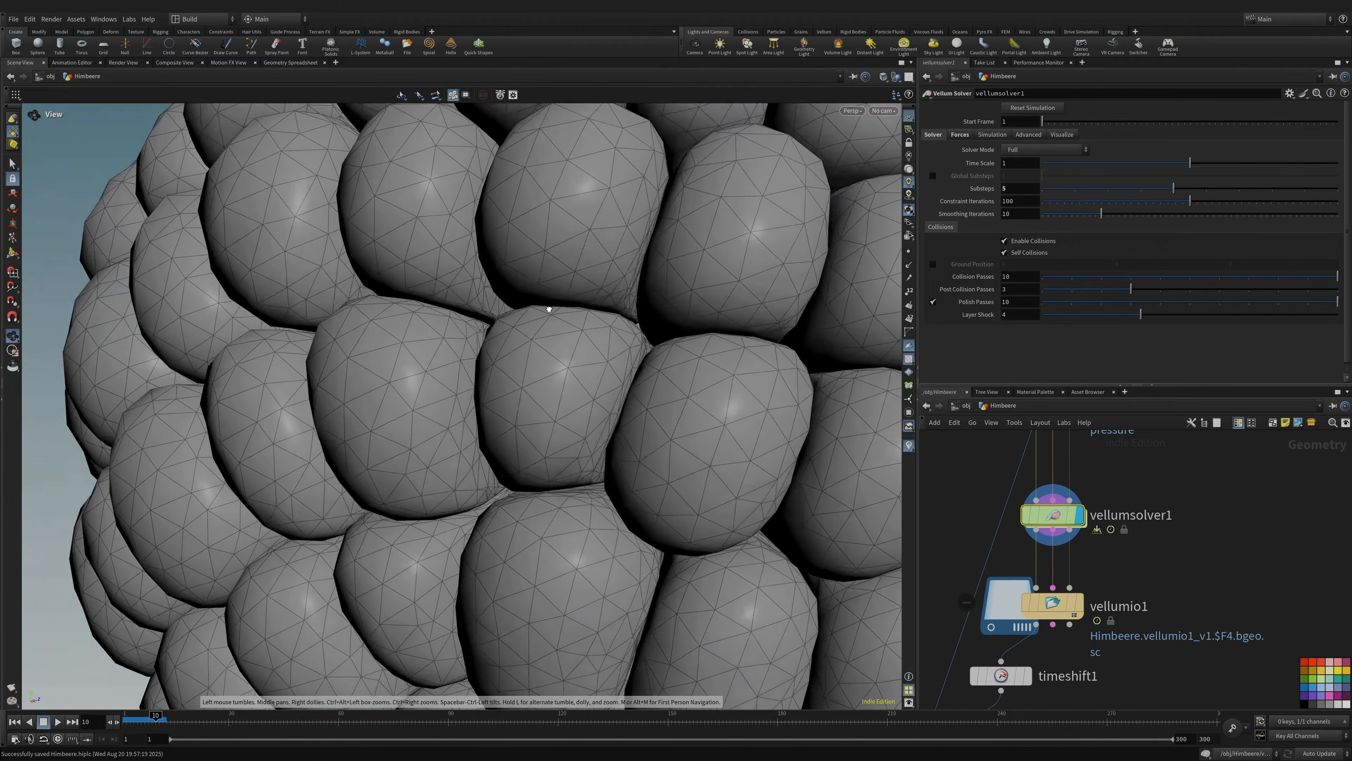
right_drag(547, 308, 483, 397)
drag(483, 398, 537, 365)
right_drag(538, 366, 555, 405)
drag(555, 405, 542, 382)
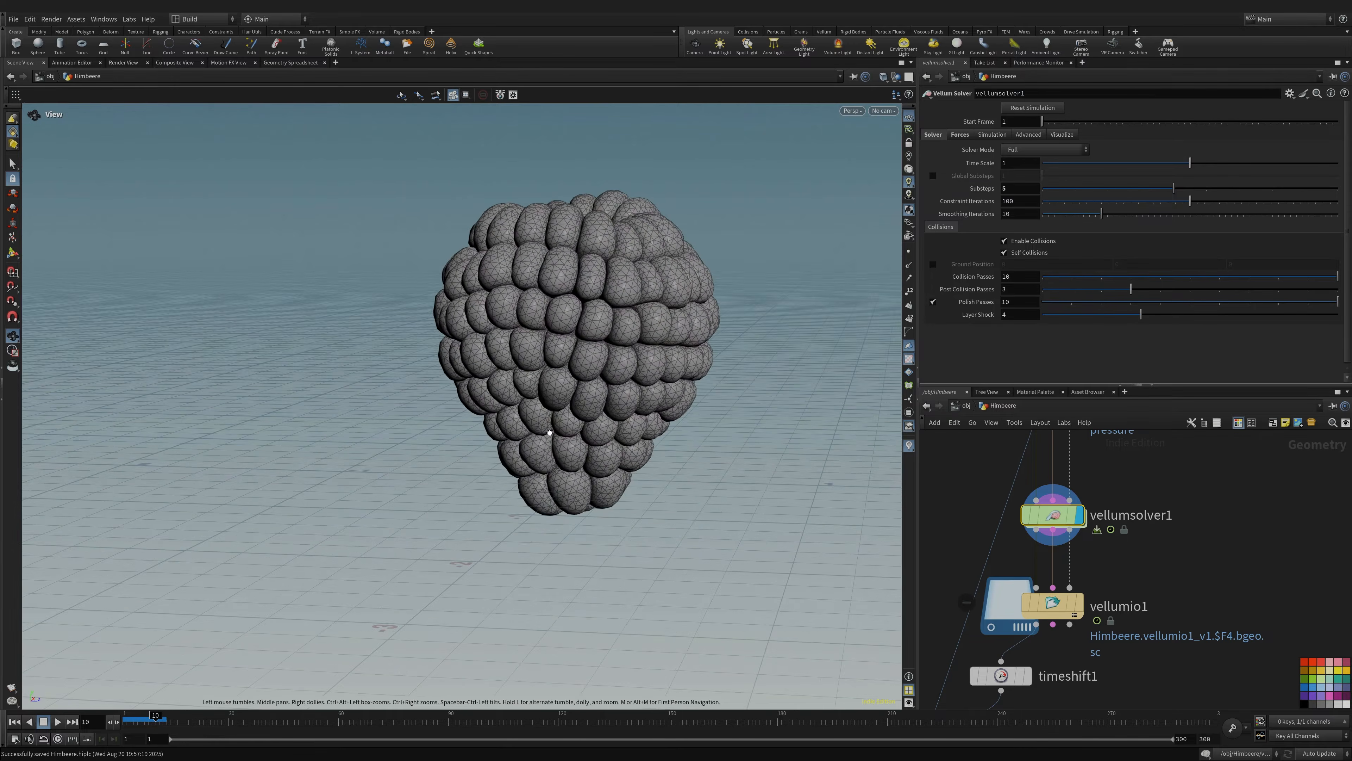
middle_drag(542, 382, 527, 468)
drag(527, 468, 610, 309)
drag(505, 461, 575, 365)
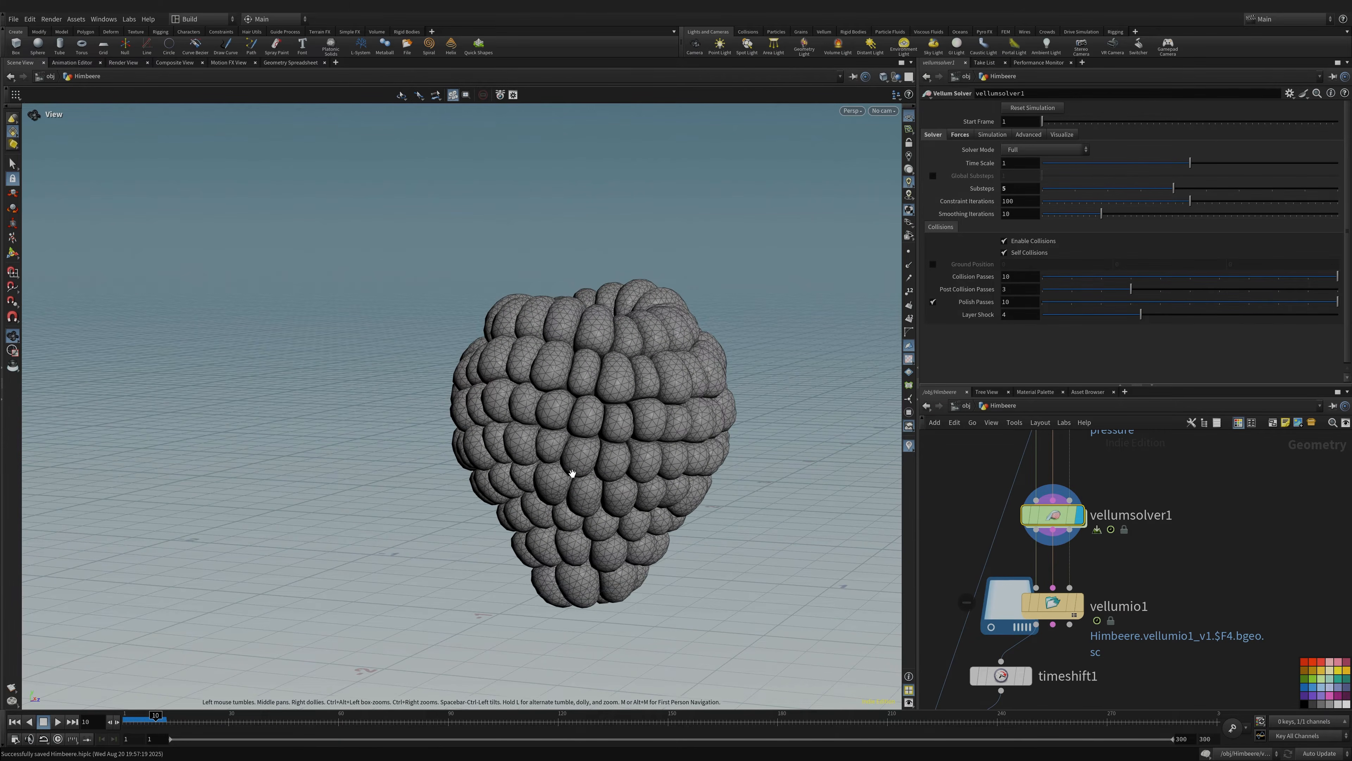
middle_drag(572, 474, 530, 430)
middle_drag(1176, 582, 1181, 489)
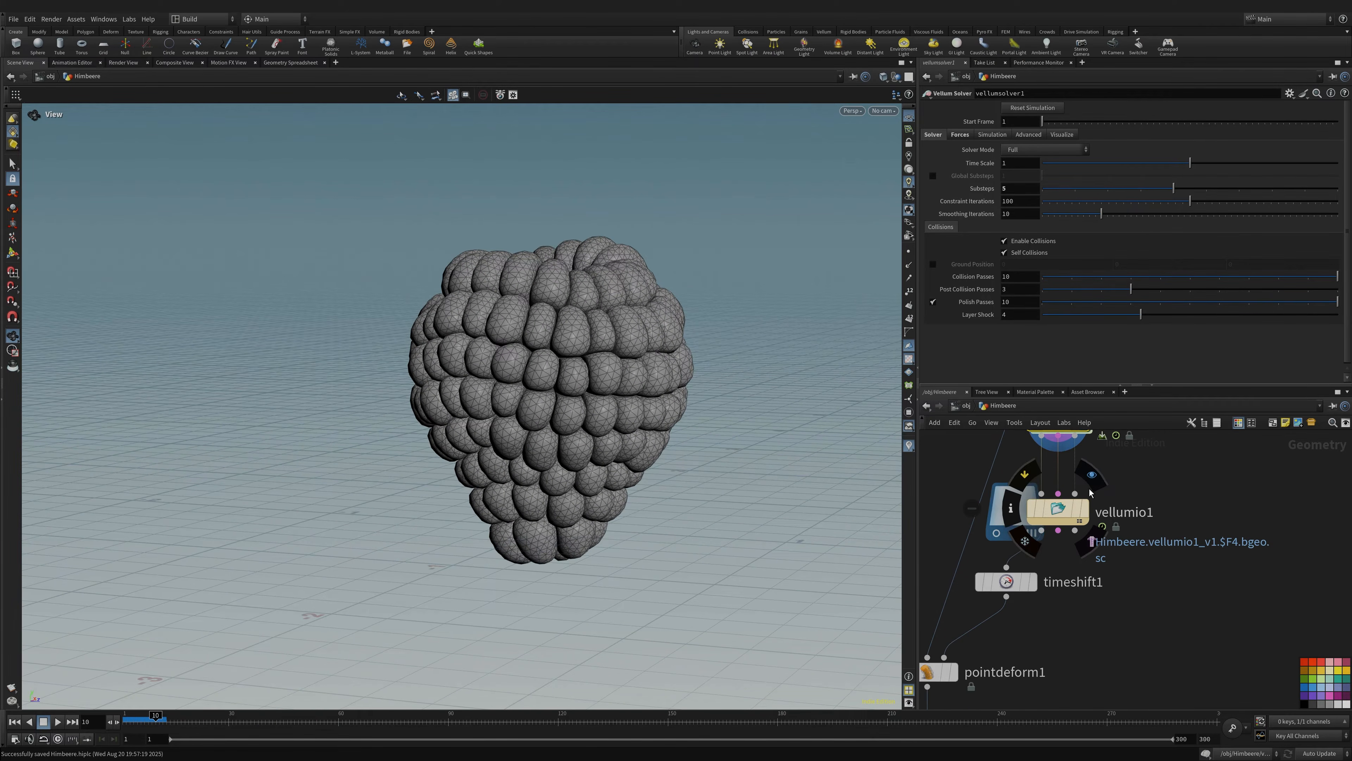
click(1063, 509)
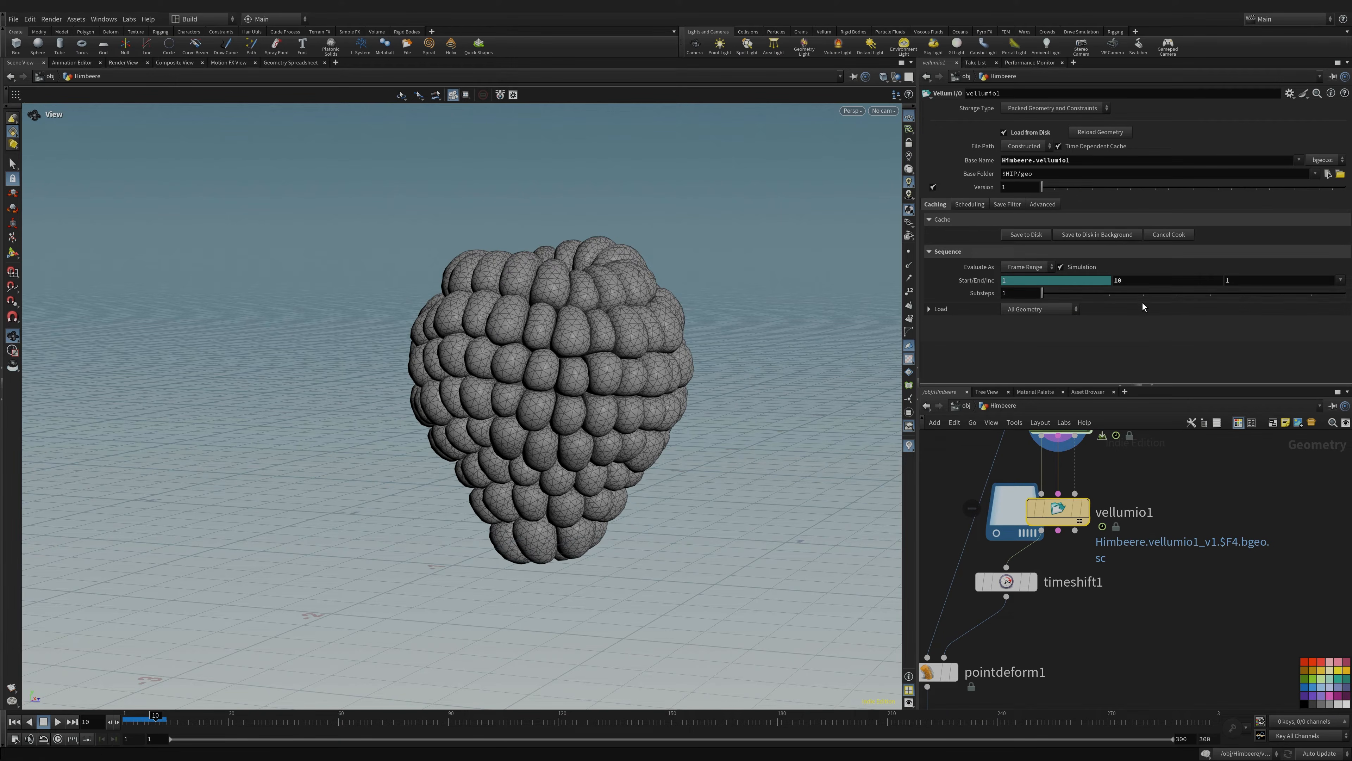
middle_drag(1137, 581, 1191, 566)
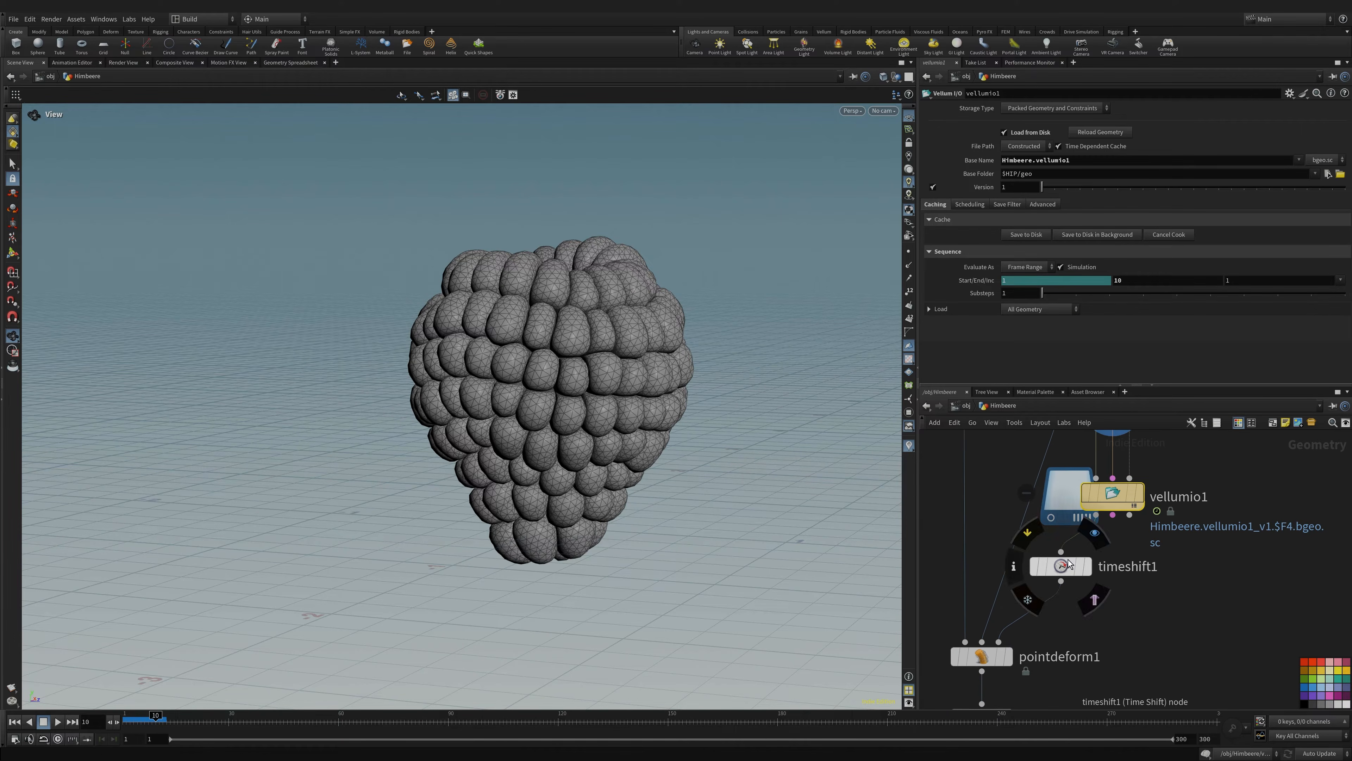
drag(1068, 565, 1101, 561)
mouse_move(1132, 490)
click(1147, 460)
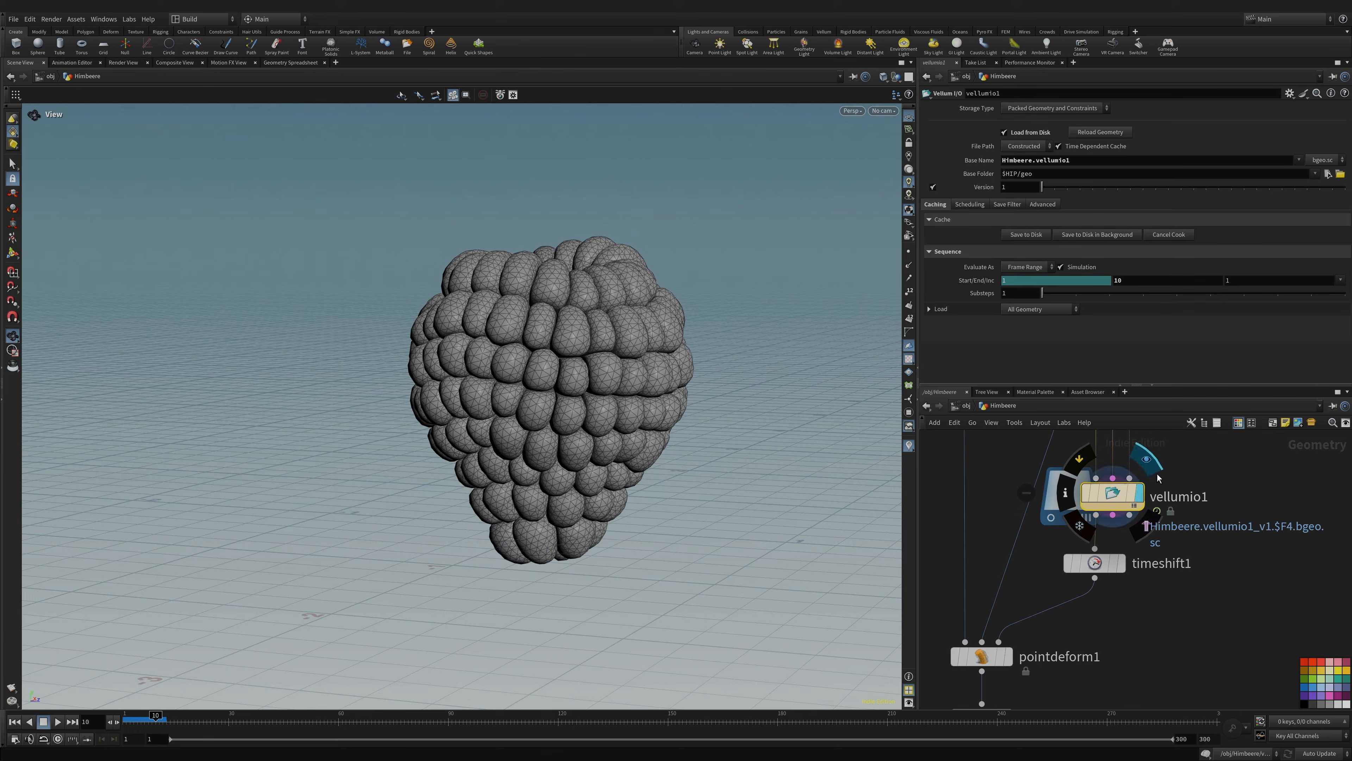
drag(500, 377, 508, 349)
click(1120, 563)
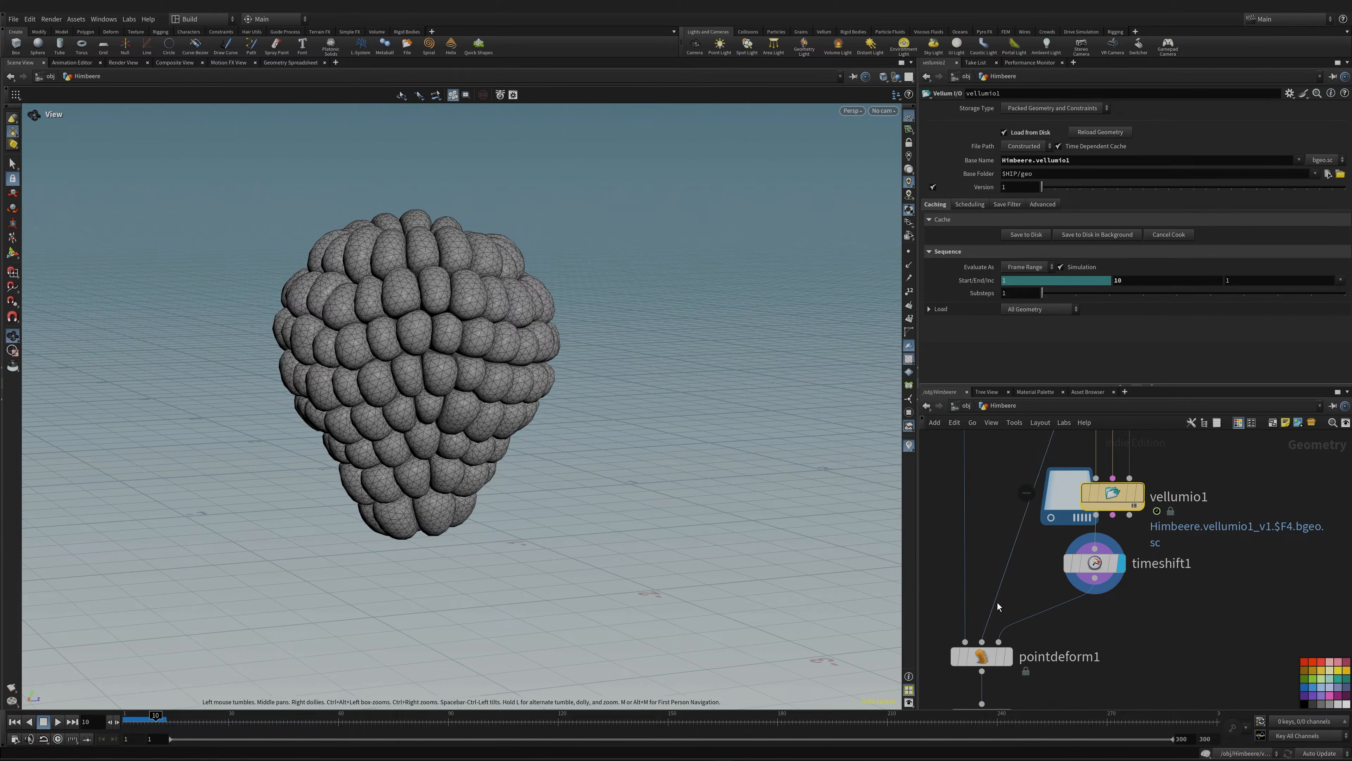
drag(553, 432, 347, 375)
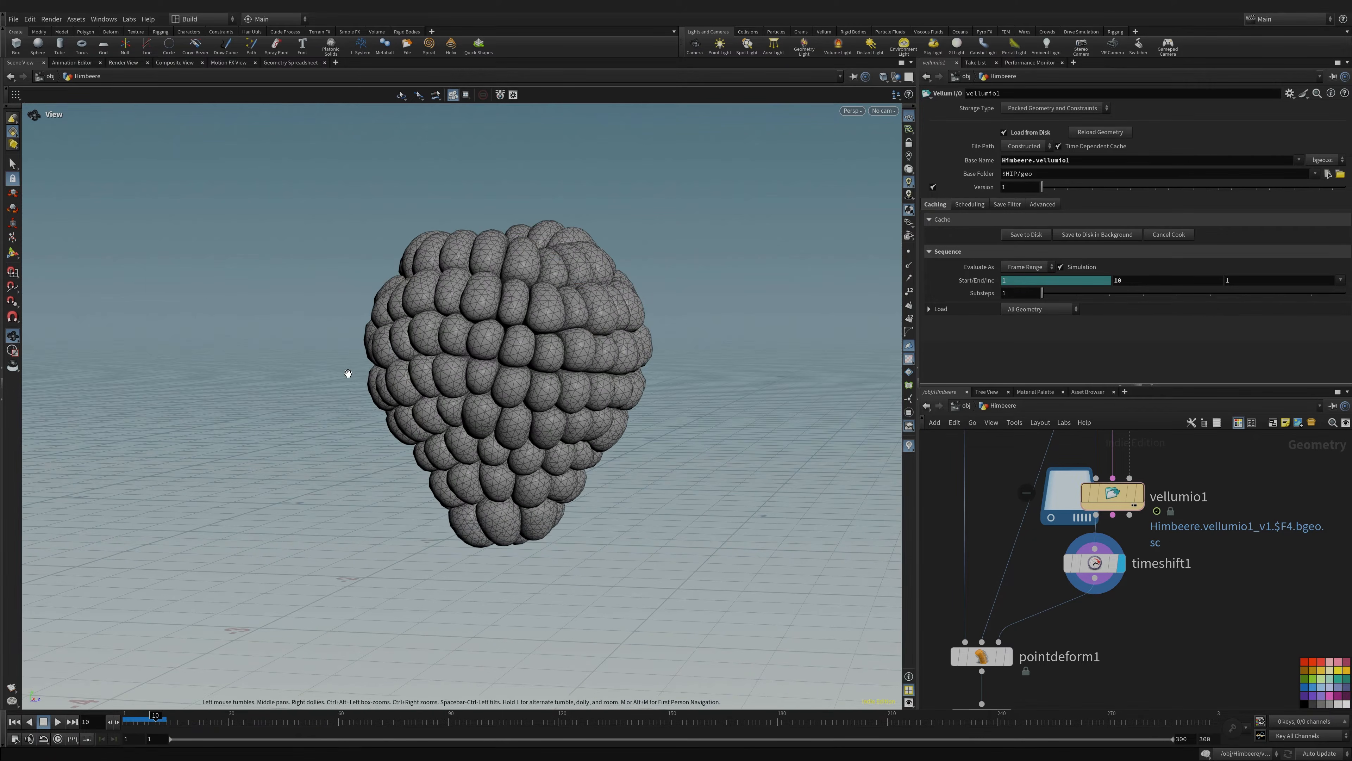
scroll(737, 353, up, 5)
scroll(737, 354, down, 4)
middle_drag(976, 545, 1058, 453)
drag(507, 289, 479, 337)
middle_drag(1119, 469, 1151, 631)
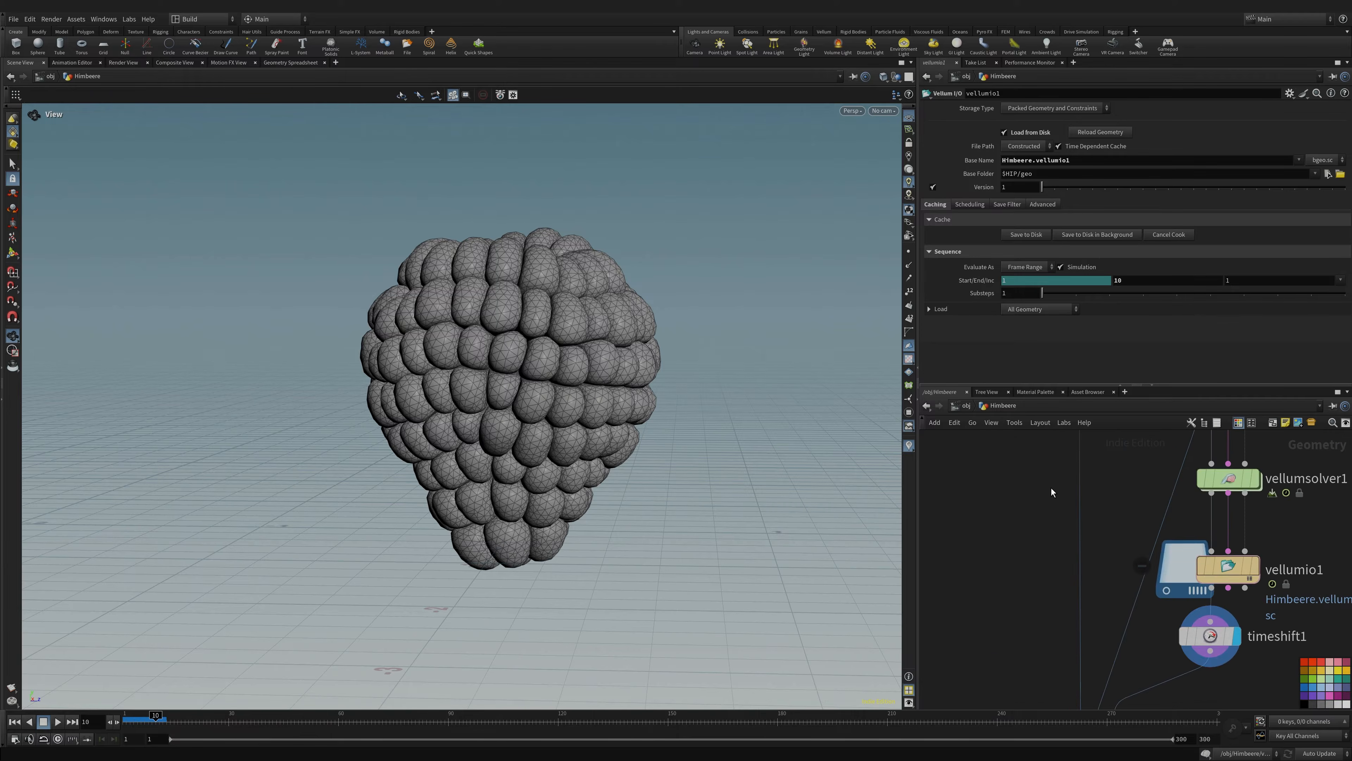
middle_drag(1052, 488, 1039, 613)
middle_drag(1022, 554, 1026, 629)
middle_drag(1063, 499, 1112, 563)
- Display the plain sphere2 sphere framed in view, then the UV-textured uvtexture1 sphere
click(1053, 443)
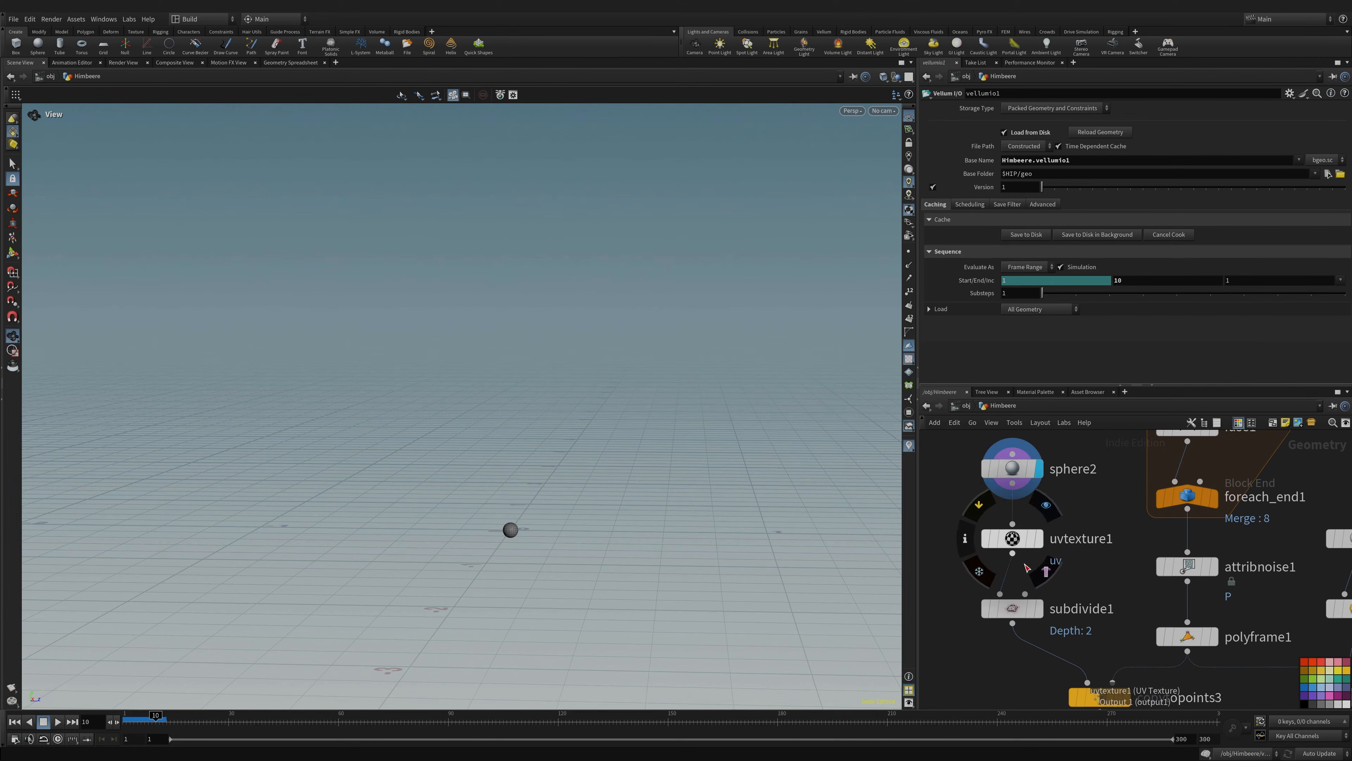
key(g)
scroll(476, 524, down, 8)
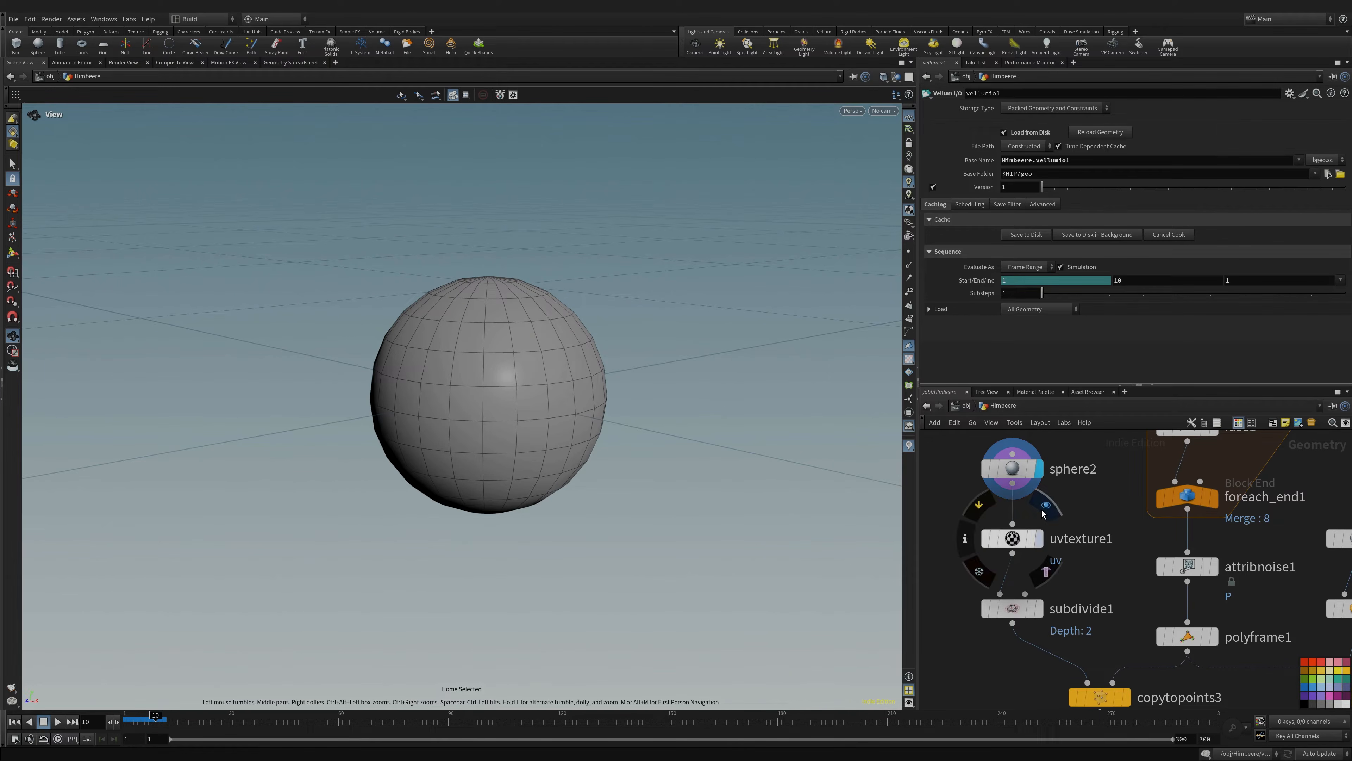
click(1039, 538)
drag(479, 437, 649, 519)
- Display the subdivided sphere from subdivide1 and tumble around it
click(1041, 608)
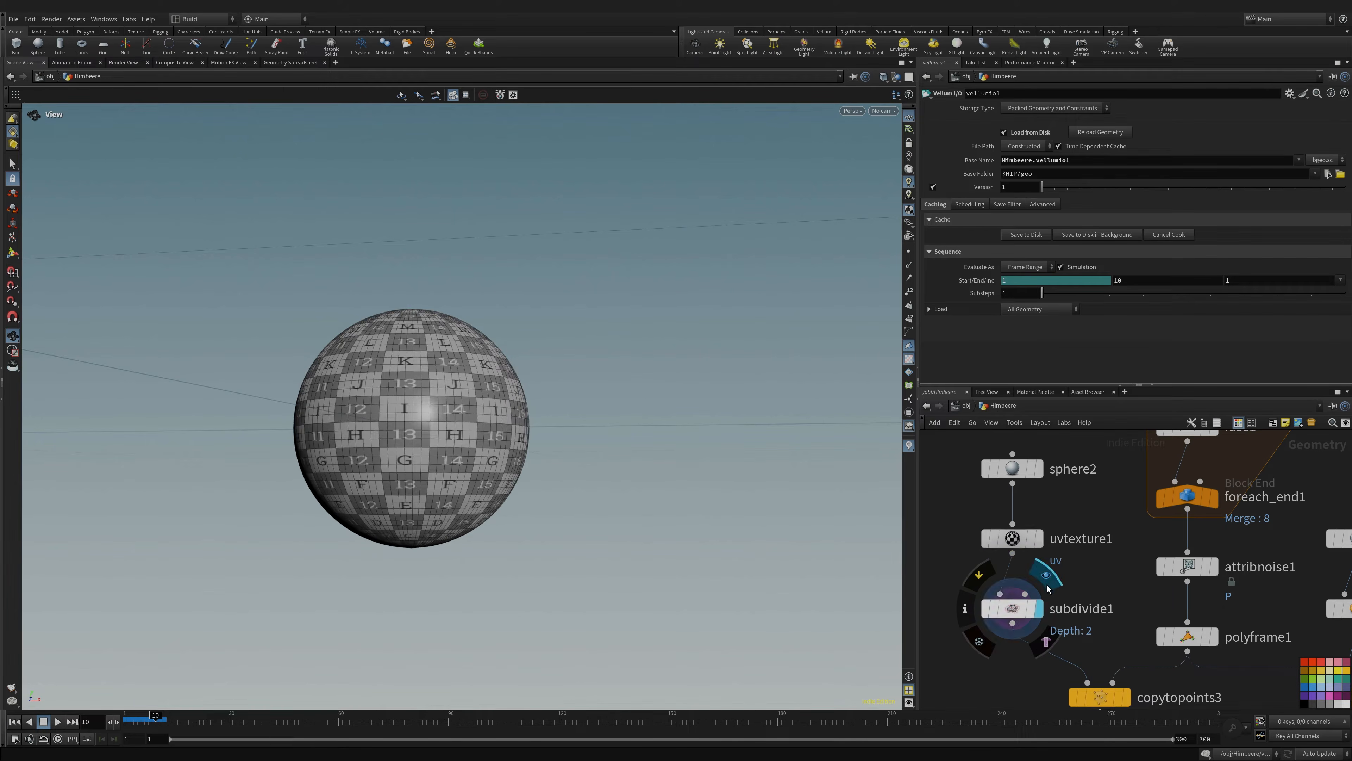
drag(438, 423, 485, 463)
scroll(578, 481, down, 3)
middle_drag(610, 473, 592, 409)
- Display copytopoints3 to see the checker spheres copied onto the ring points
middle_drag(1104, 590, 1083, 468)
middle_drag(1048, 617, 1014, 574)
click(1070, 523)
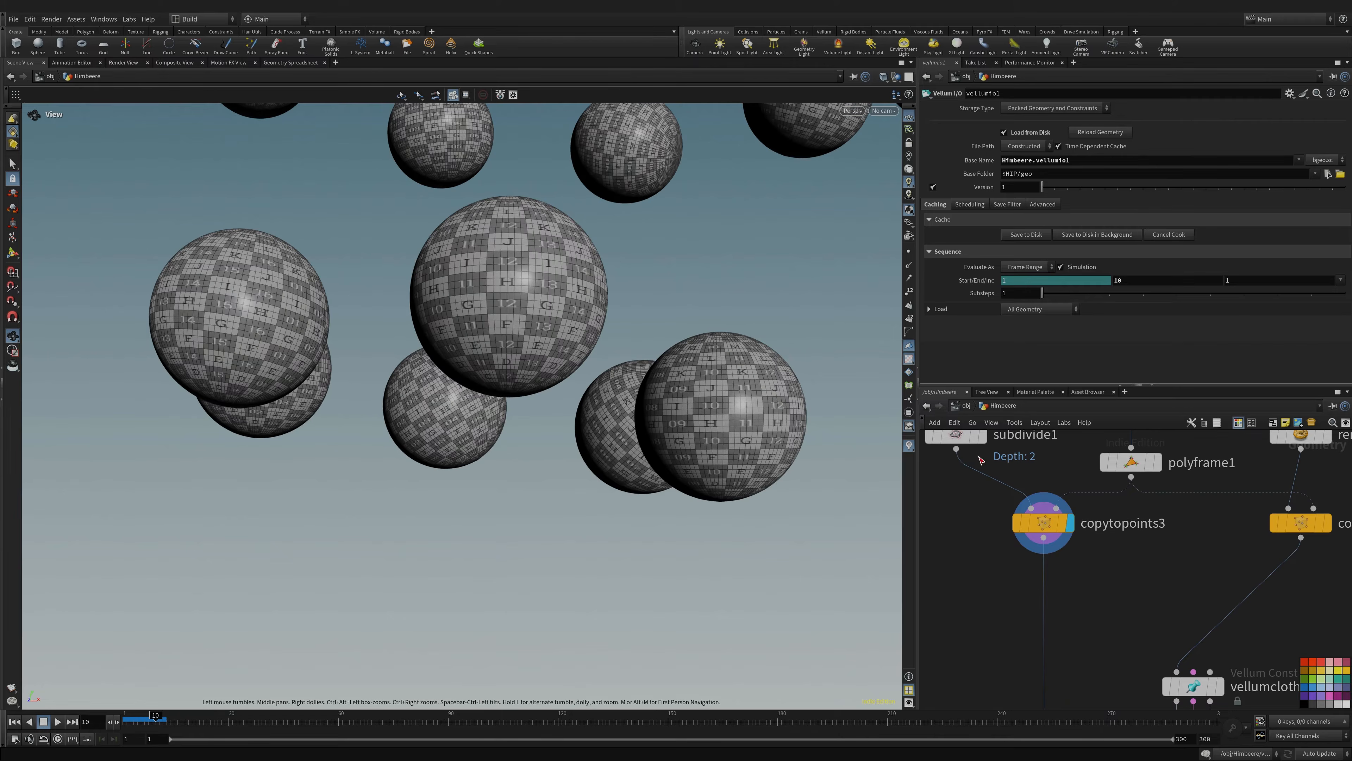
scroll(673, 398, down, 10)
middle_drag(673, 399, 657, 497)
scroll(658, 497, down, 2)
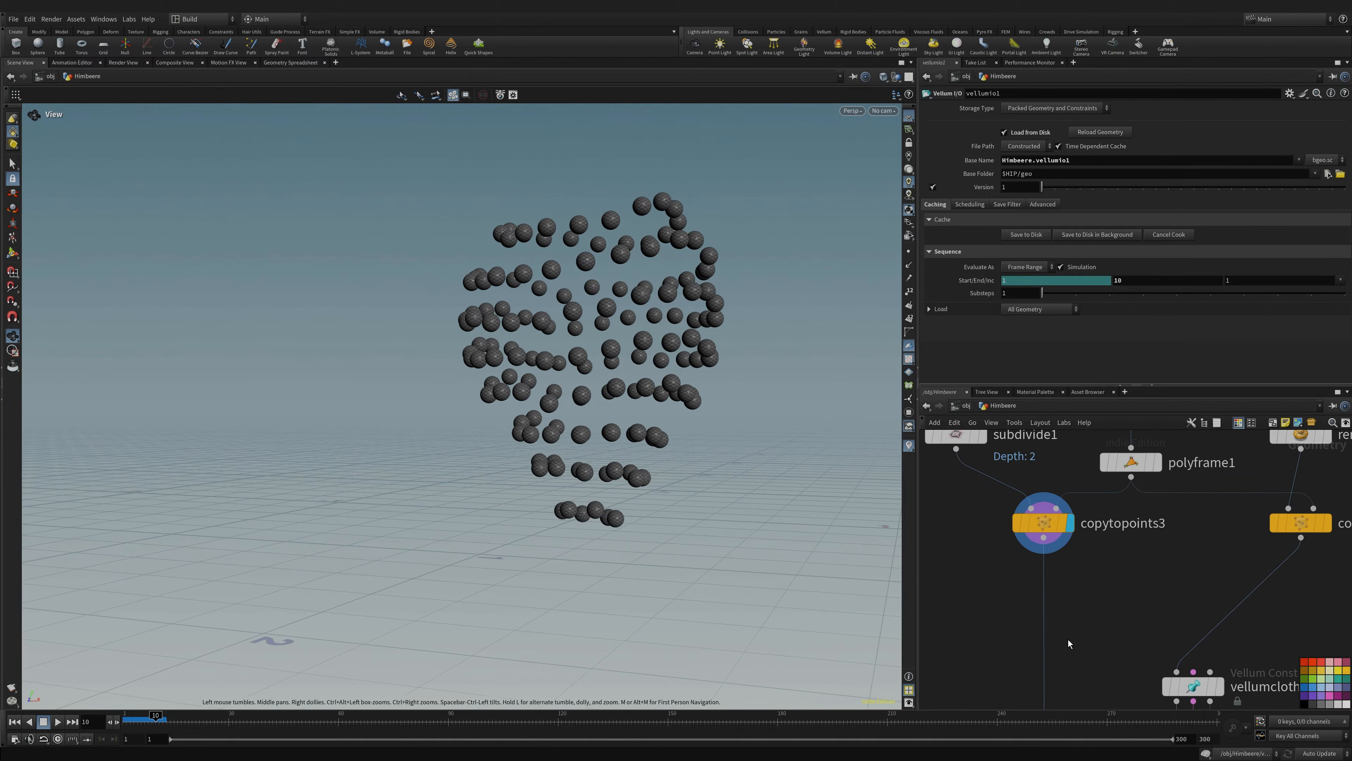
- Display the deformed raspberry output of pointdeform1
middle_drag(1068, 640, 1024, 469)
middle_drag(1044, 661, 1023, 488)
mouse_move(1004, 546)
click(1028, 505)
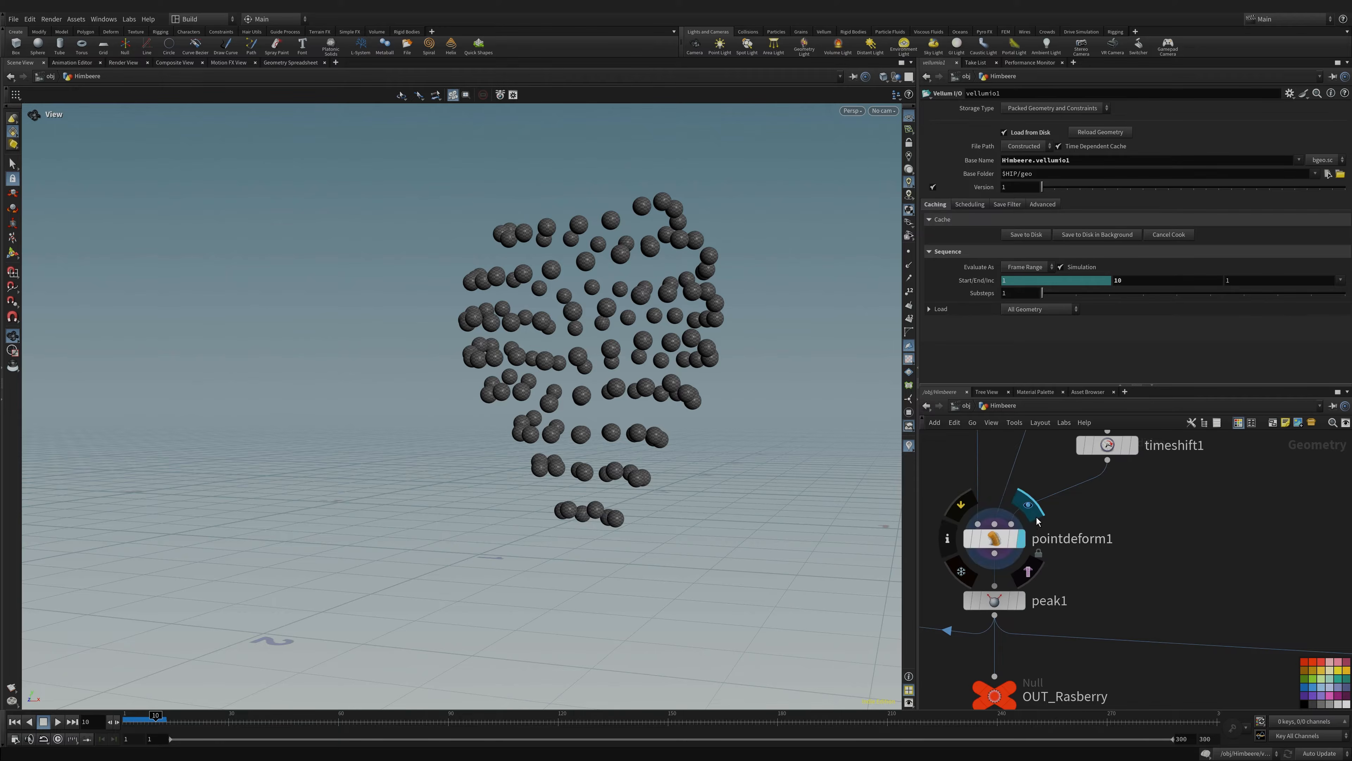
- Save the scene and zoom back out to the whole raspberry
scroll(564, 298, up, 10)
scroll(563, 298, down, 10)
key(ctrl+s)
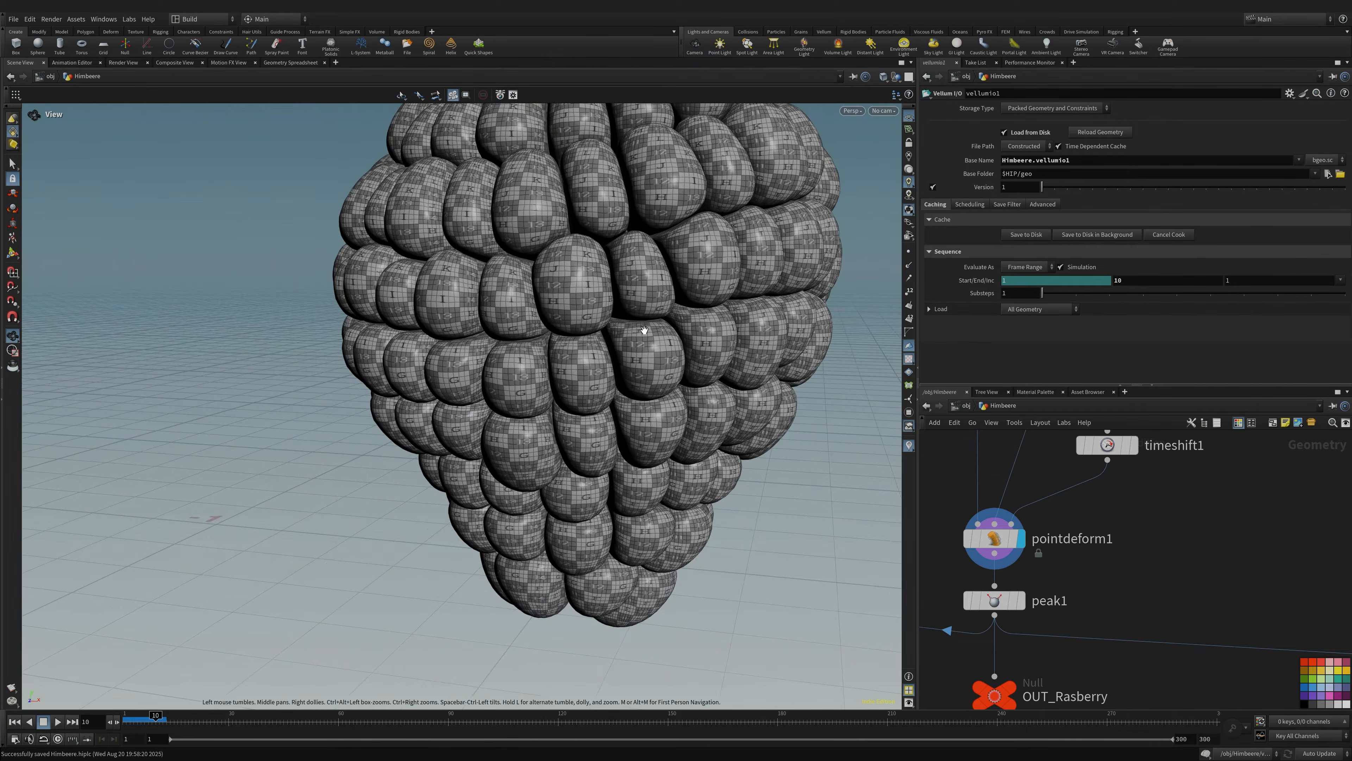
middle_drag(564, 298, 546, 371)
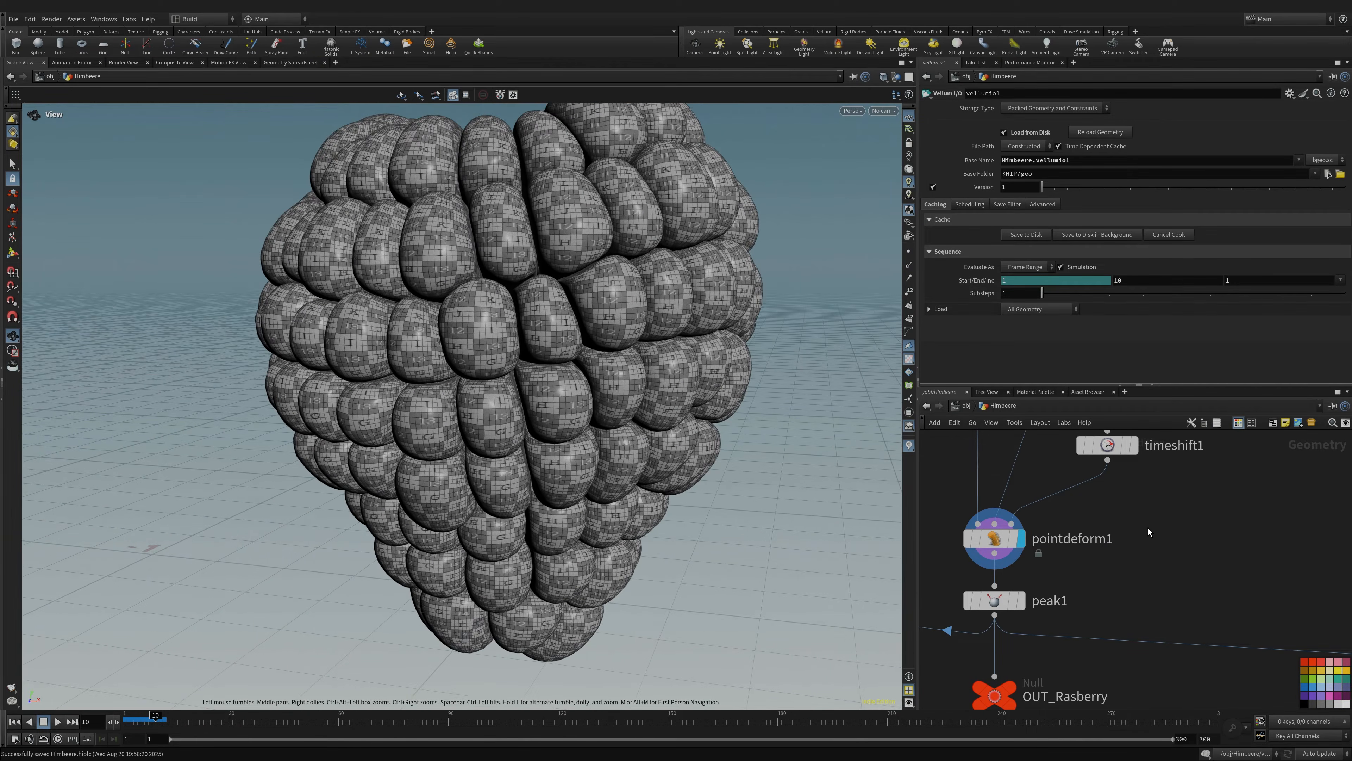
middle_drag(1127, 484, 1087, 587)
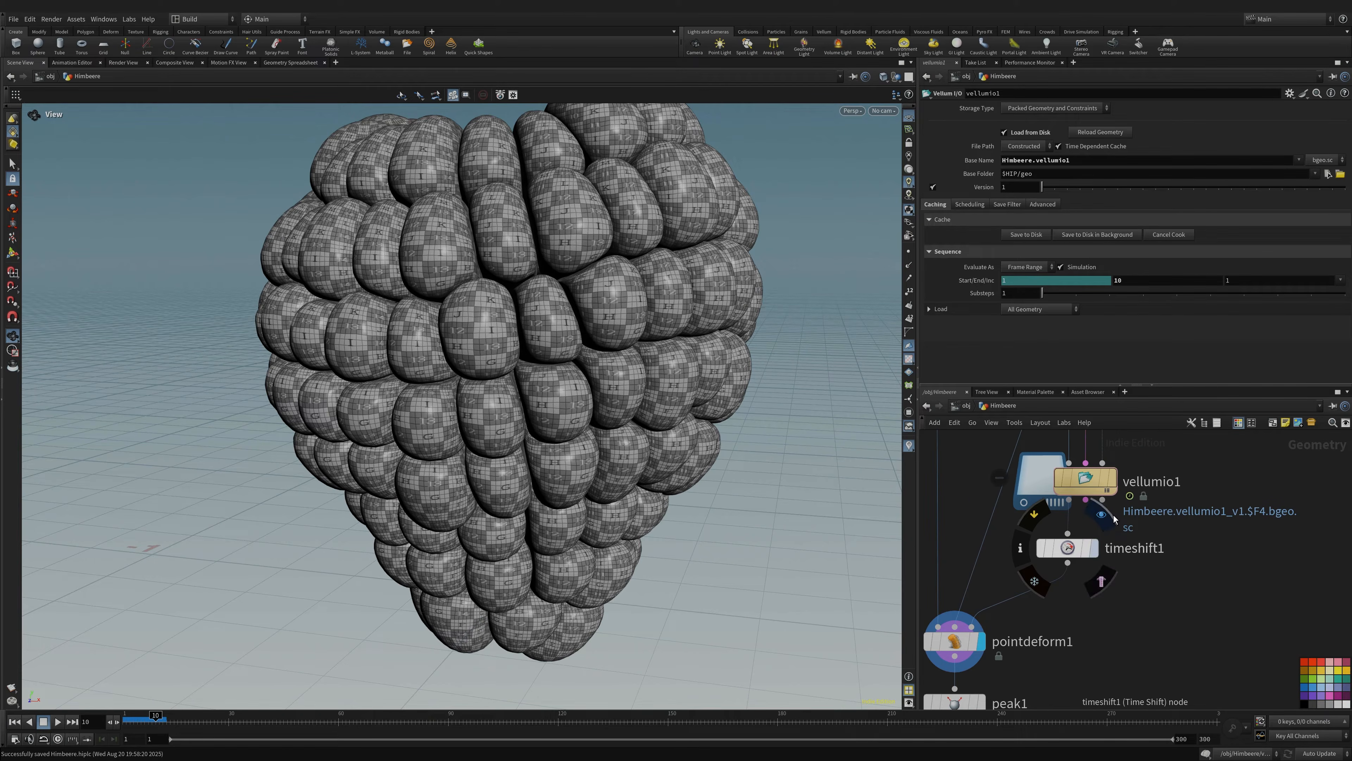
- Compare the untextured timeshift1 mesh with the UV-textured pointdeform1 raspberry
click(1102, 581)
click(989, 609)
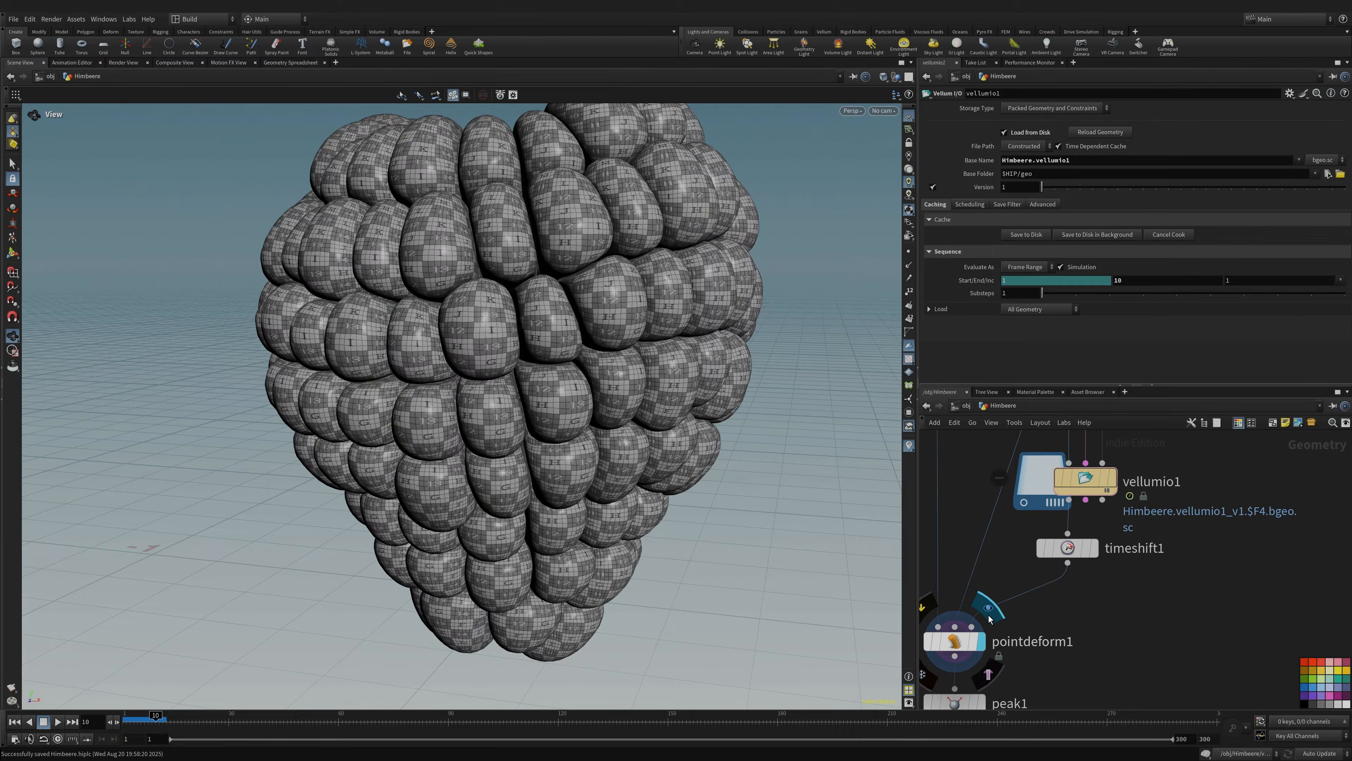
drag(585, 339, 580, 384)
drag(564, 337, 606, 299)
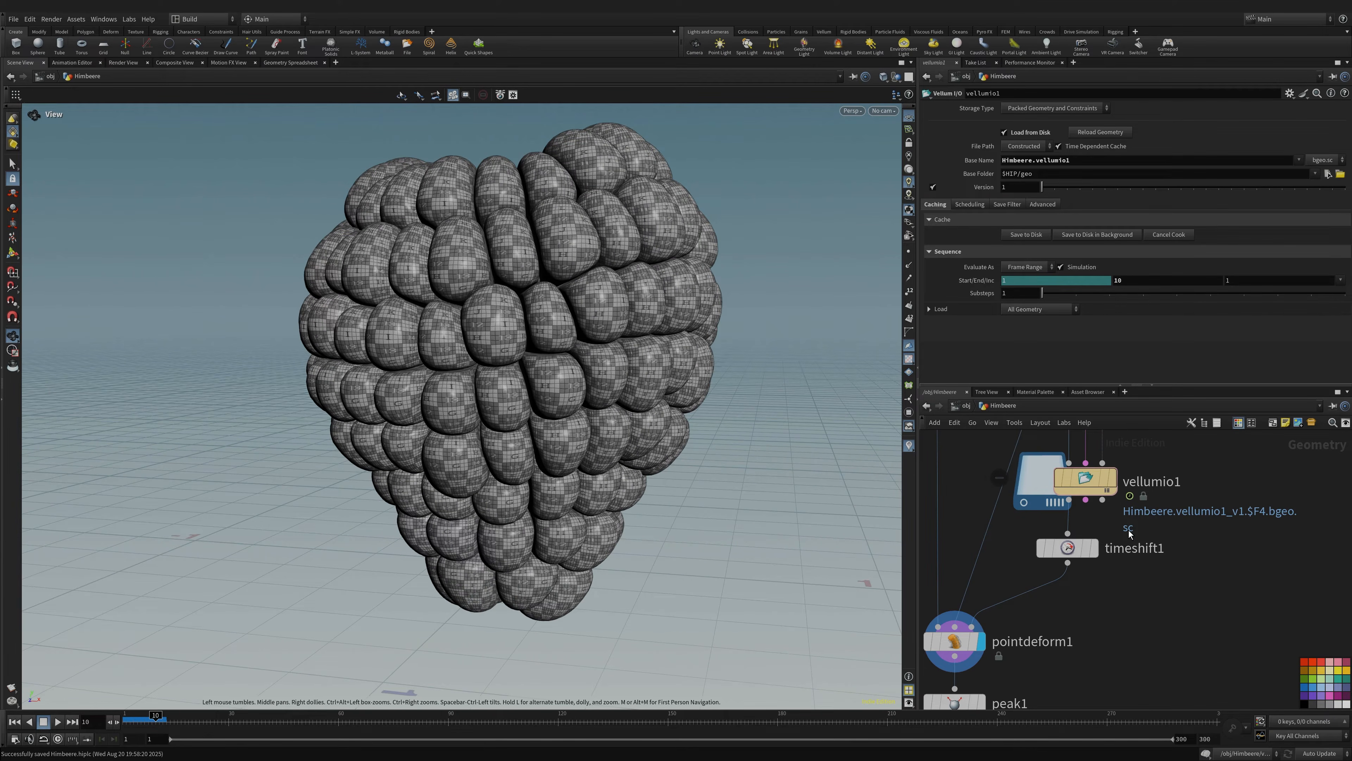
- Display the peak1 output and zoom in to inspect the packed drupes
middle_drag(1051, 584, 1067, 465)
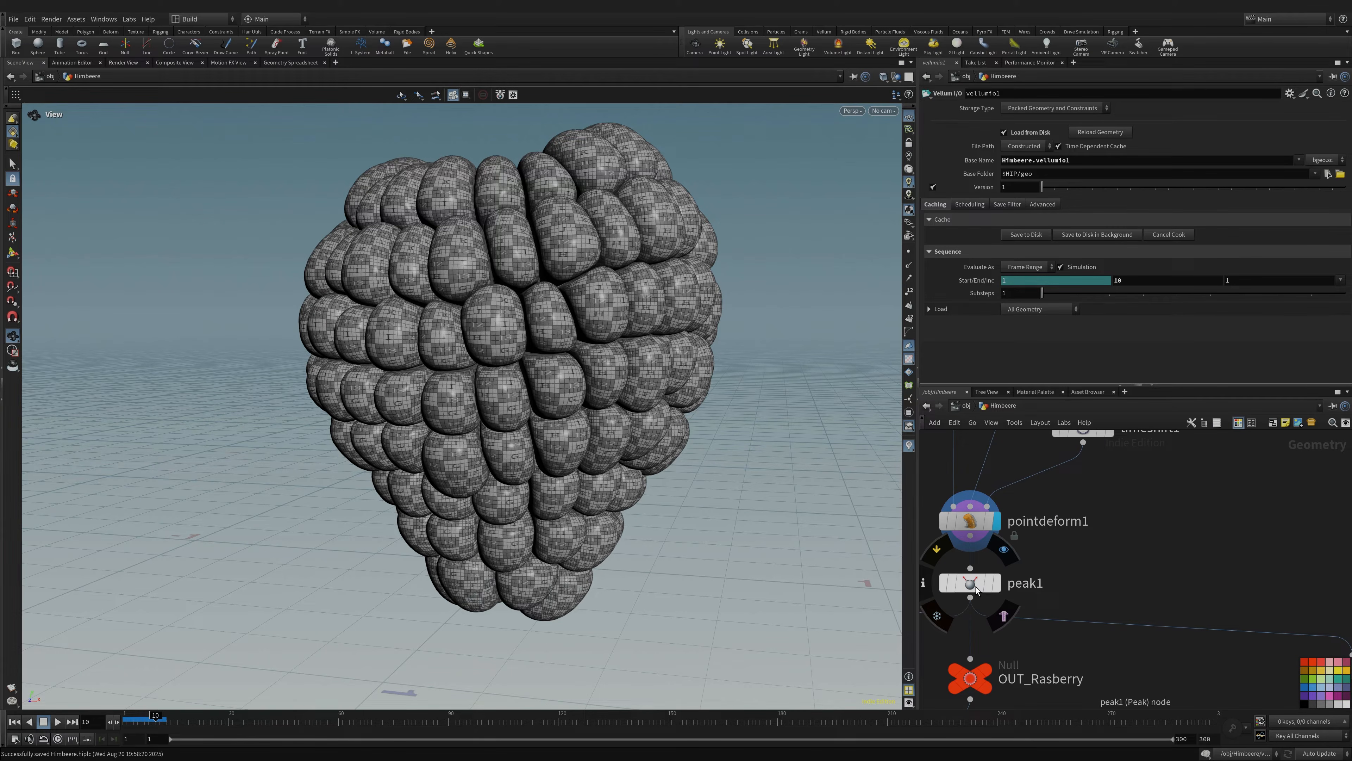
click(1004, 549)
right_drag(486, 273, 554, 266)
drag(554, 266, 477, 288)
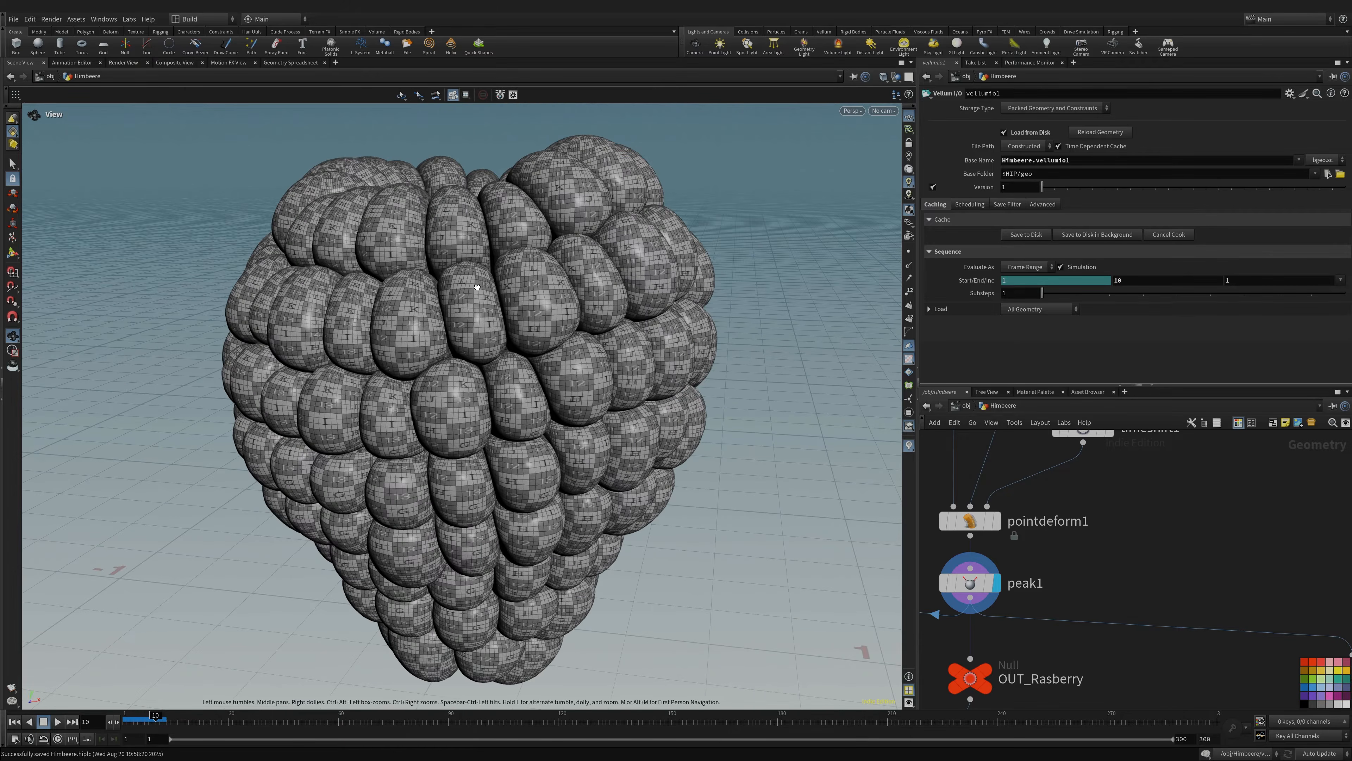
middle_drag(1102, 601, 1179, 515)
- Show the peak1 parameters (Distance 0.0026) and inspect the drupes up close
click(1047, 497)
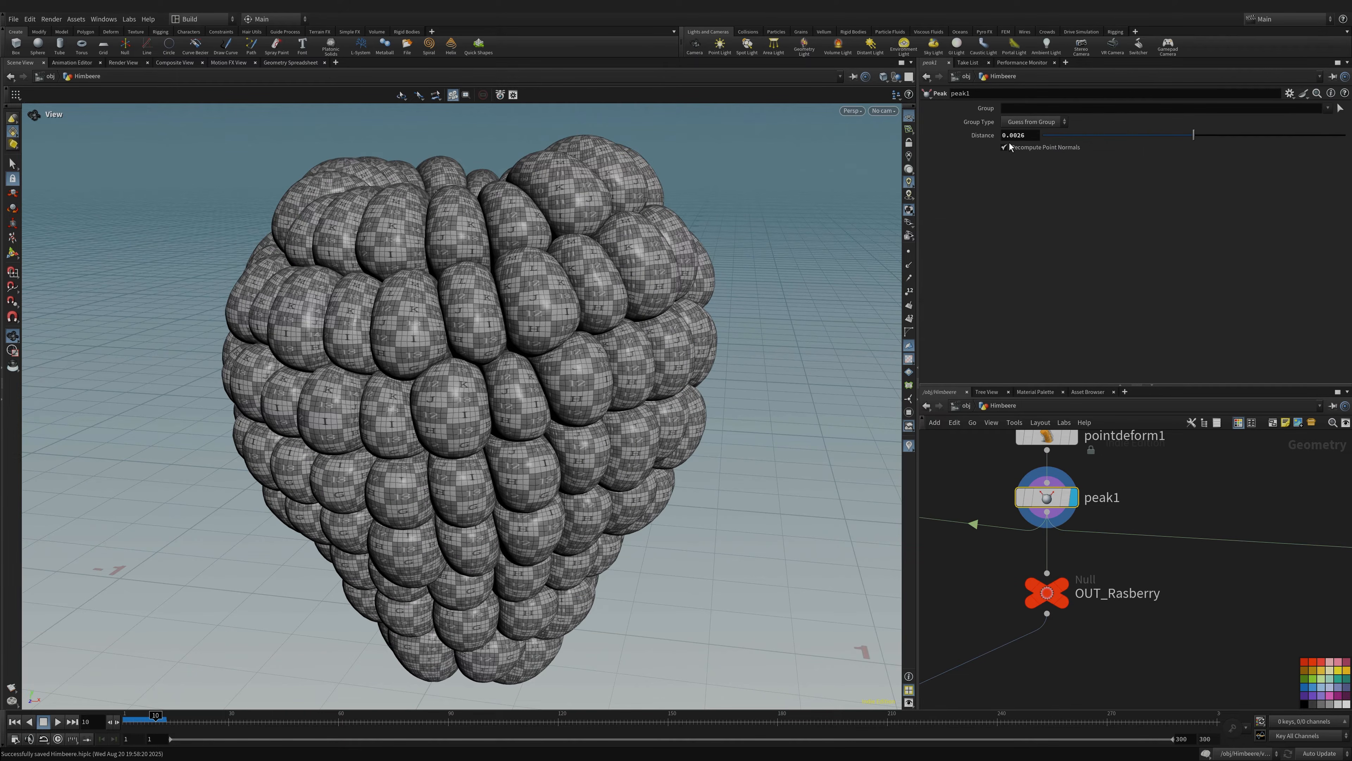
drag(600, 359, 389, 307)
right_drag(377, 305, 643, 277)
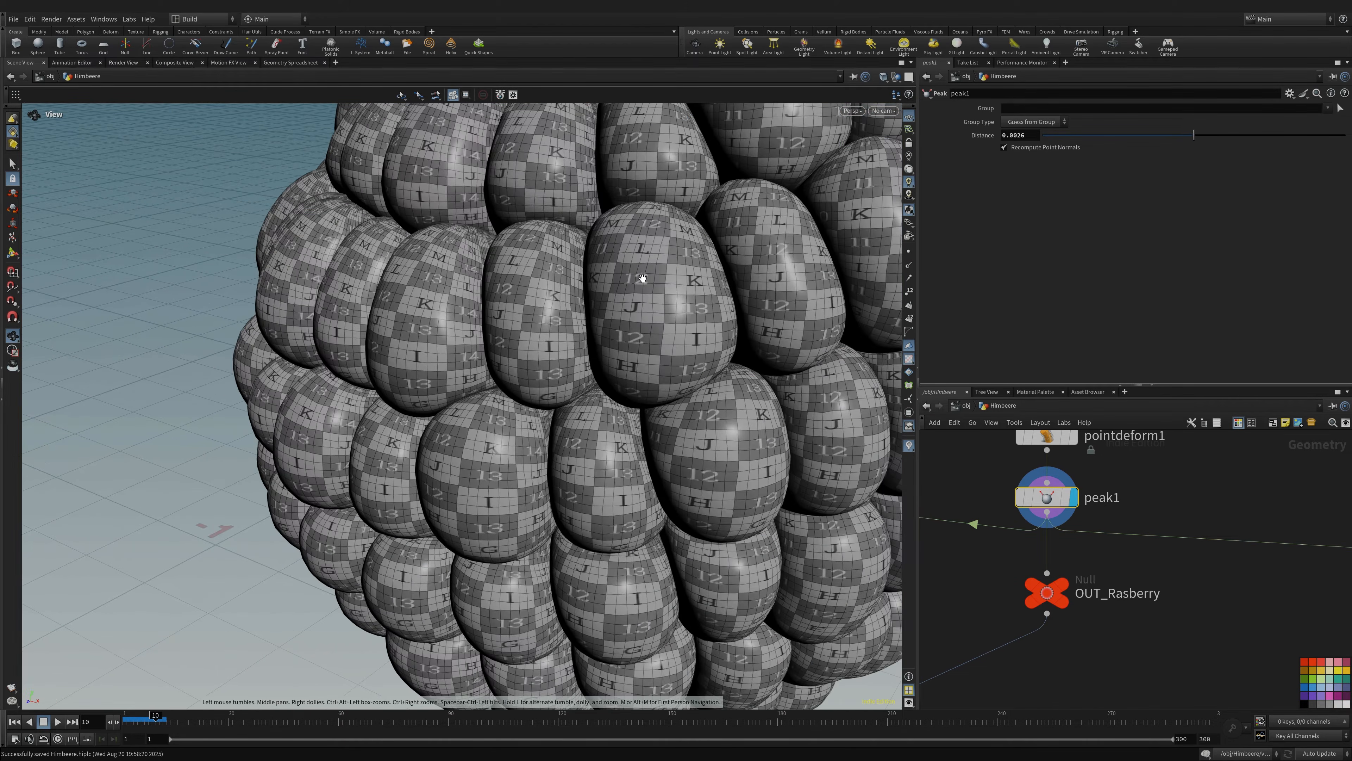
drag(533, 375, 558, 321)
right_drag(559, 321, 468, 353)
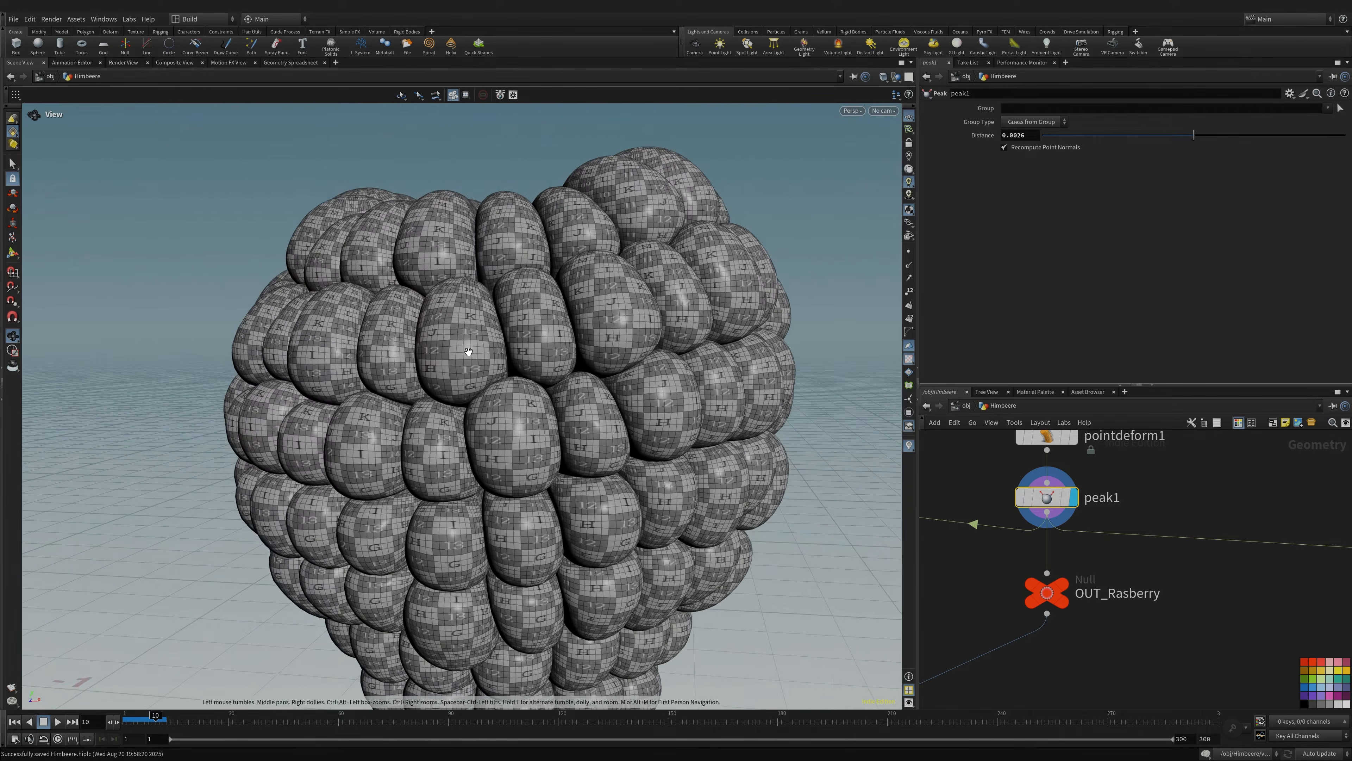
middle_drag(468, 353, 441, 228)
right_drag(441, 223, 505, 311)
- Display the OUT_Rasberry null and zoom the network out toward the mask nodes
middle_drag(1193, 469, 1181, 502)
scroll(1180, 502, down, 5)
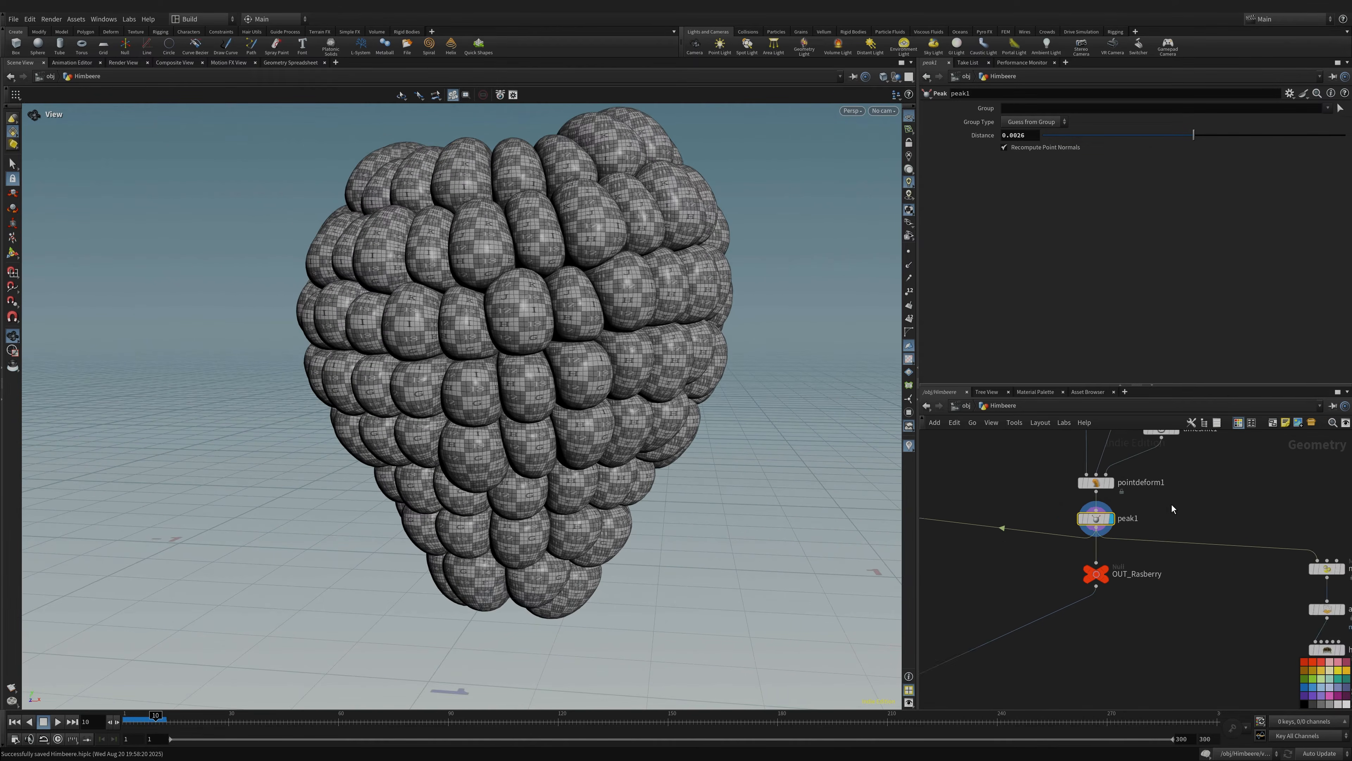
click(1117, 557)
drag(606, 462, 425, 421)
scroll(1092, 561, down, 5)
mouse_move(1139, 596)
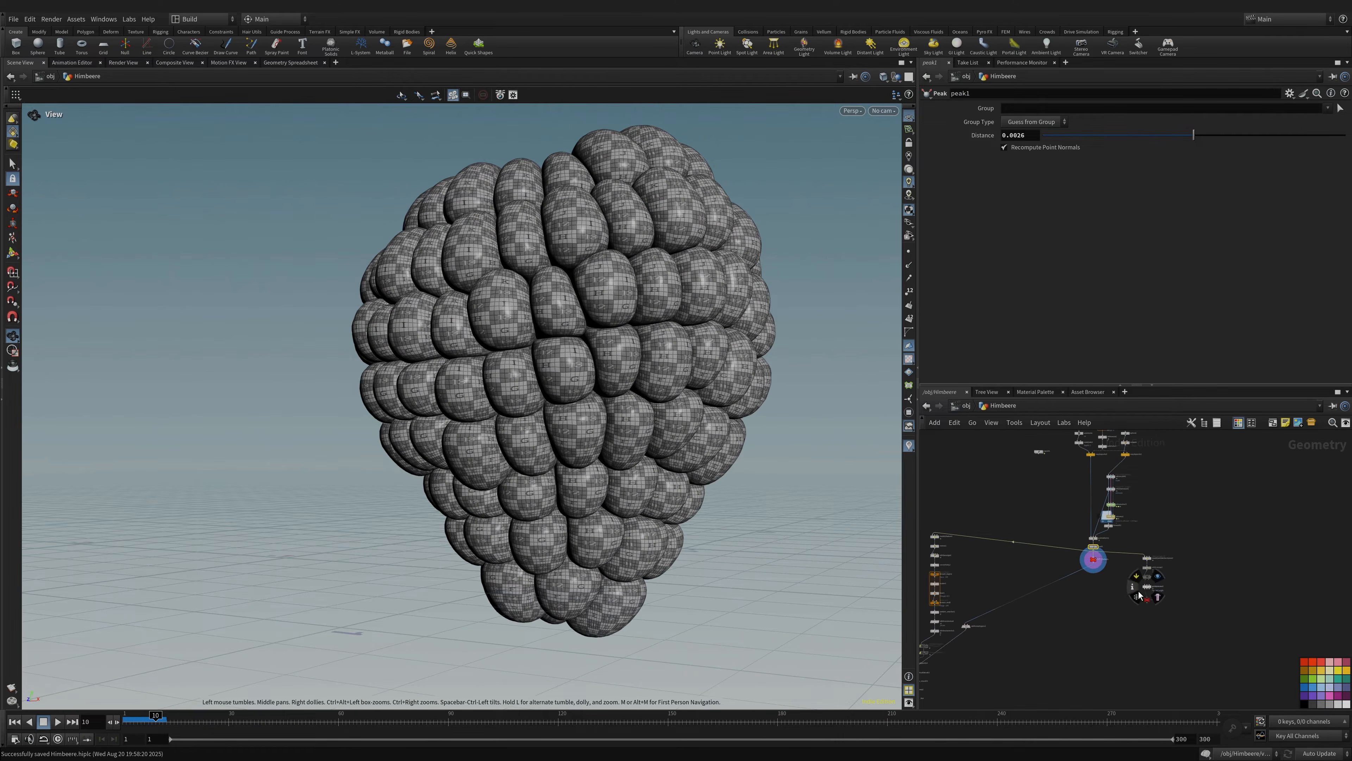
middle_drag(951, 562, 1076, 489)
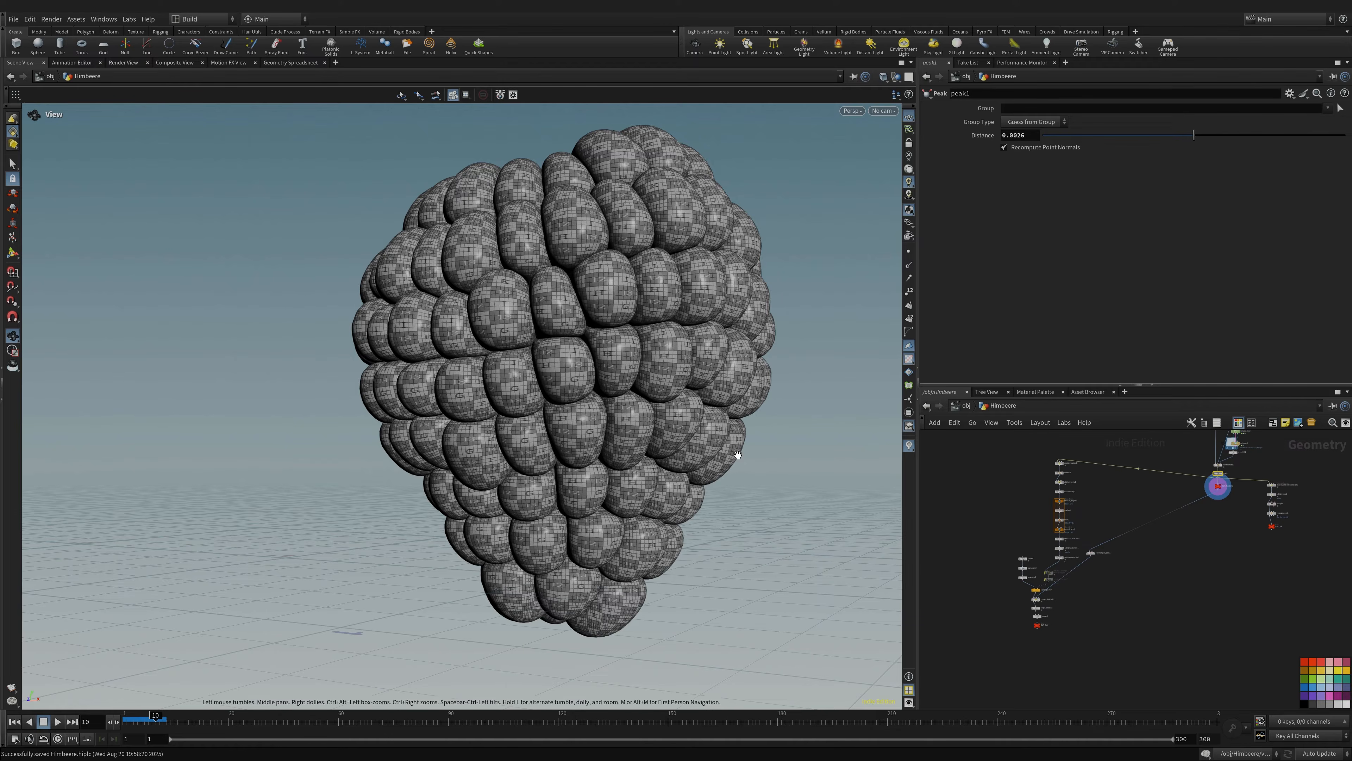
drag(496, 346, 597, 374)
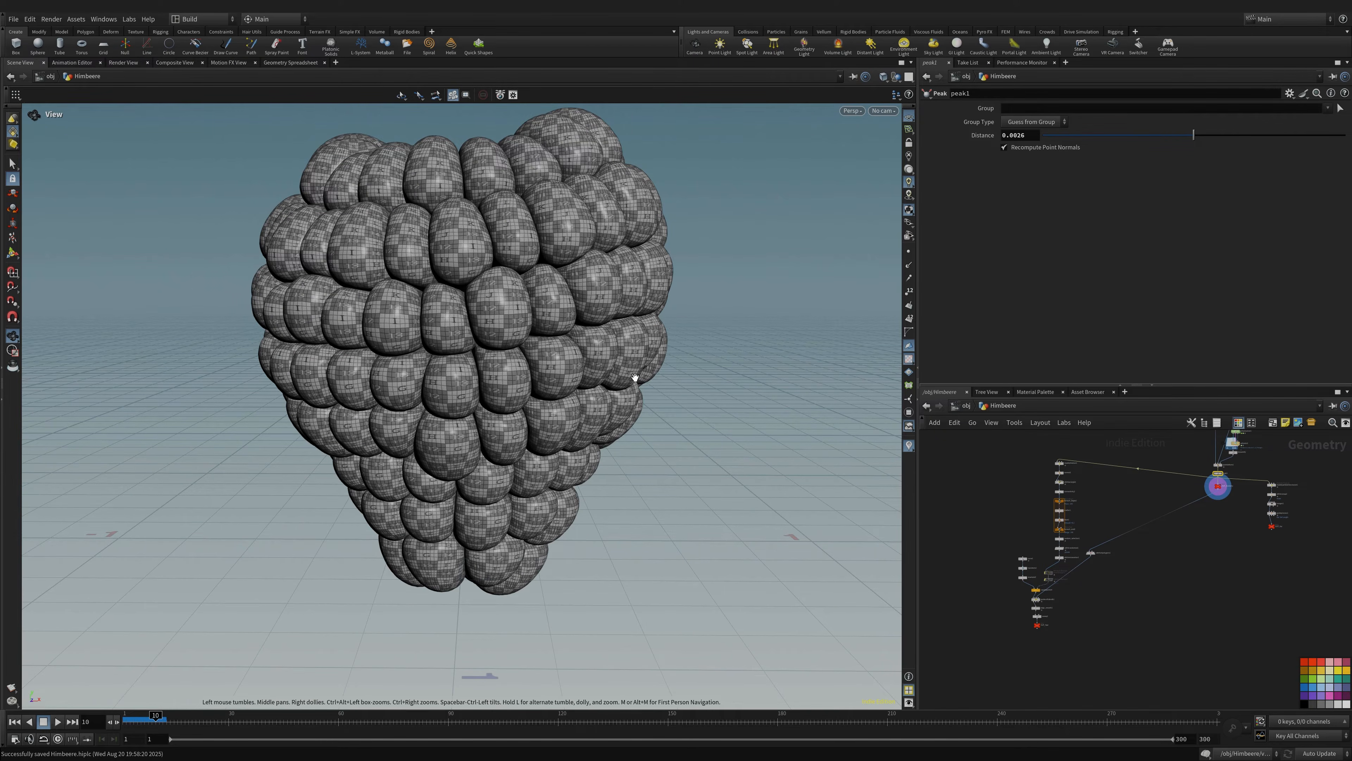
drag(594, 338, 532, 320)
scroll(1066, 479, up, 6)
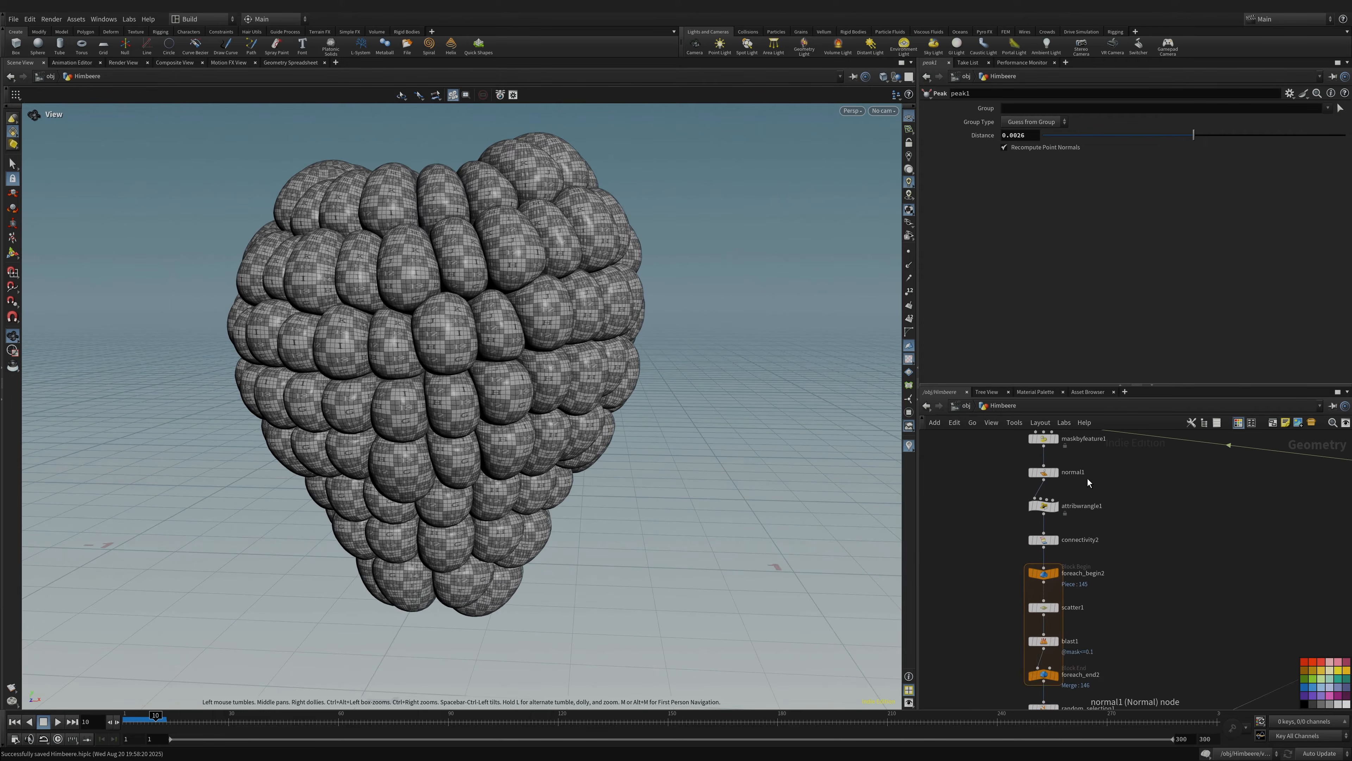
- Display maskbyfeature1's purple-to-green mask colours and save the scene
mouse_move(1063, 490)
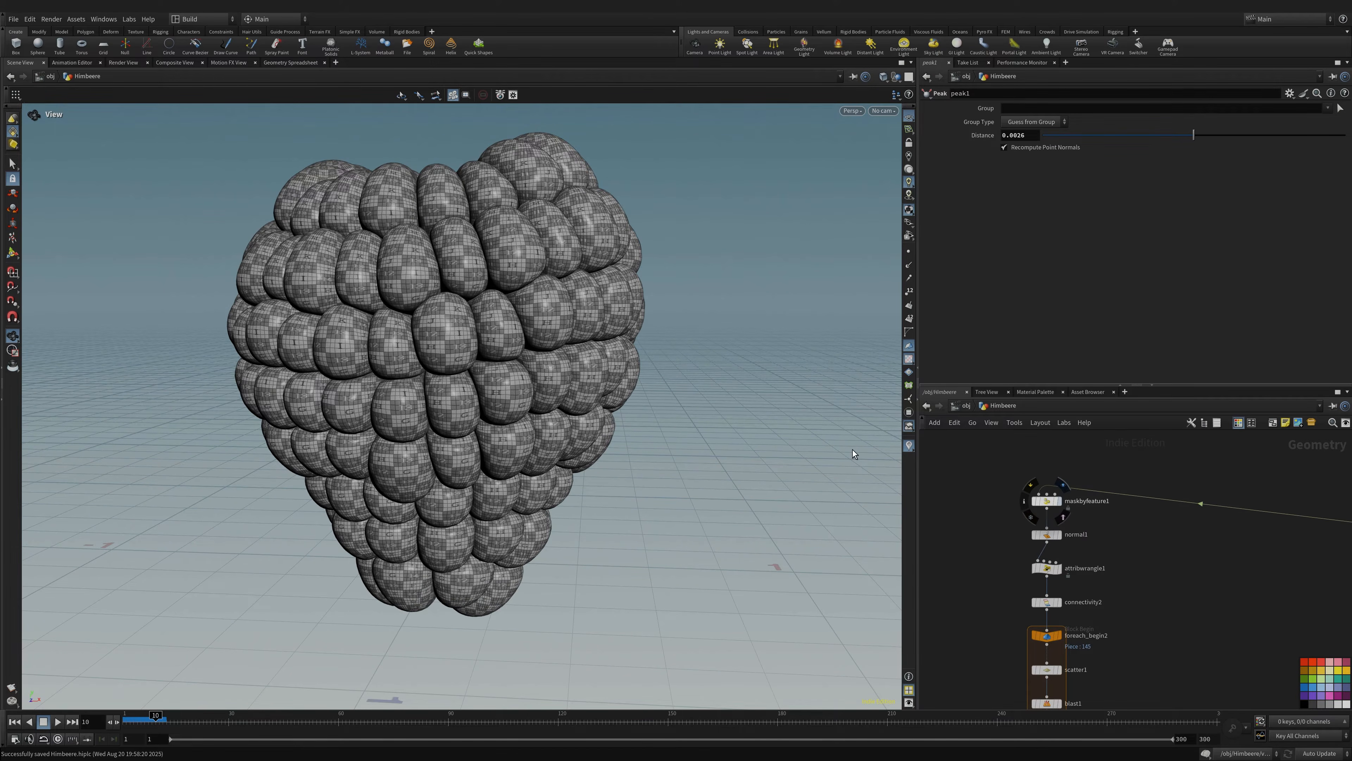
click(1063, 485)
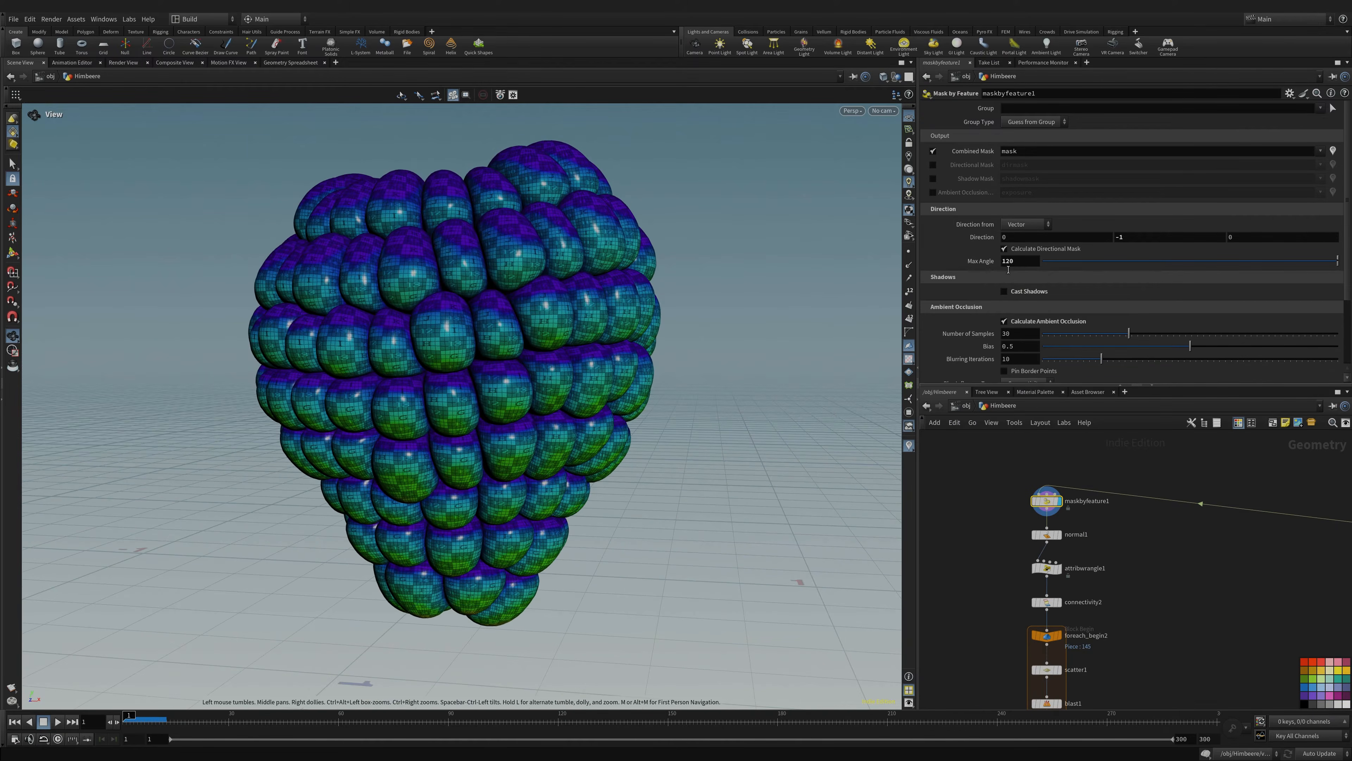
scroll(1011, 266, down, 3)
key(ctrl+s)
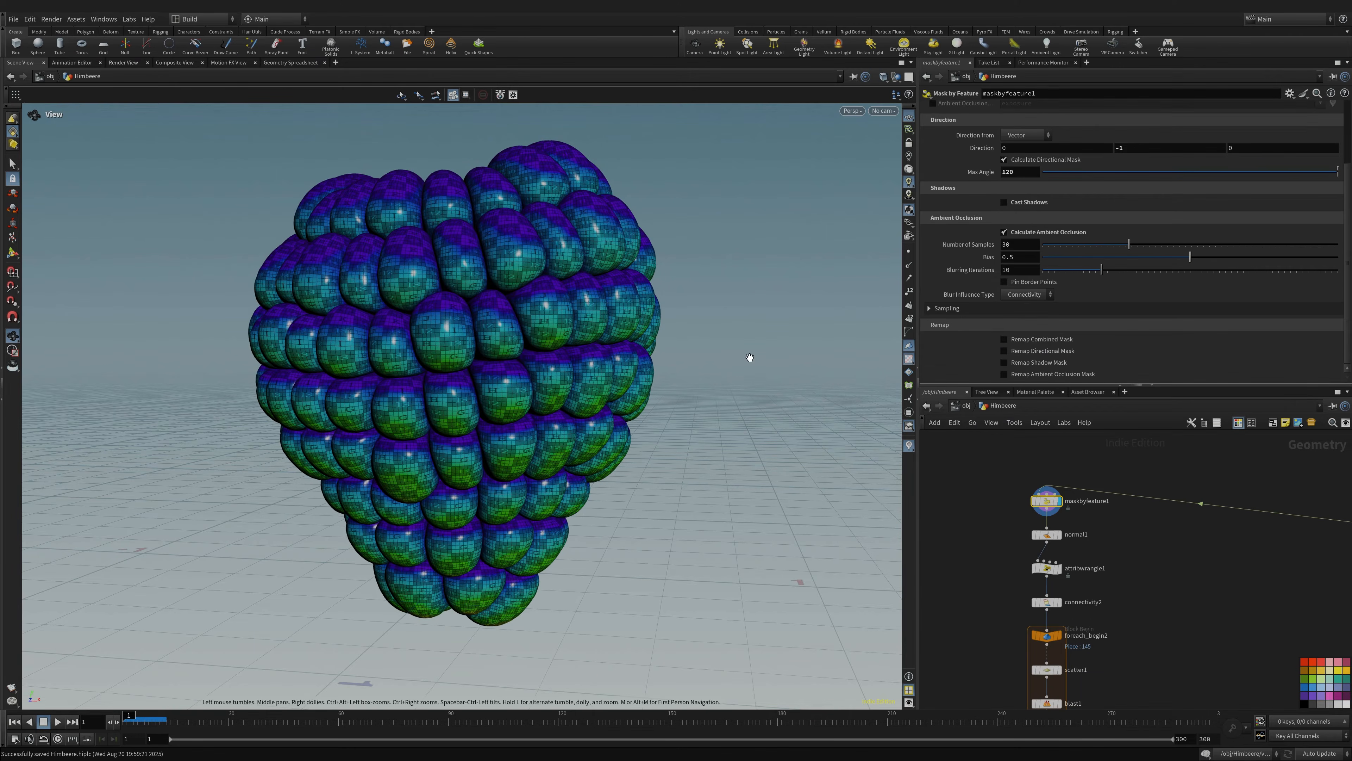
- Tumble around the masked raspberry from below, the side and above
drag(502, 507, 510, 469)
right_drag(510, 469, 520, 624)
drag(520, 624, 452, 469)
right_drag(453, 469, 639, 402)
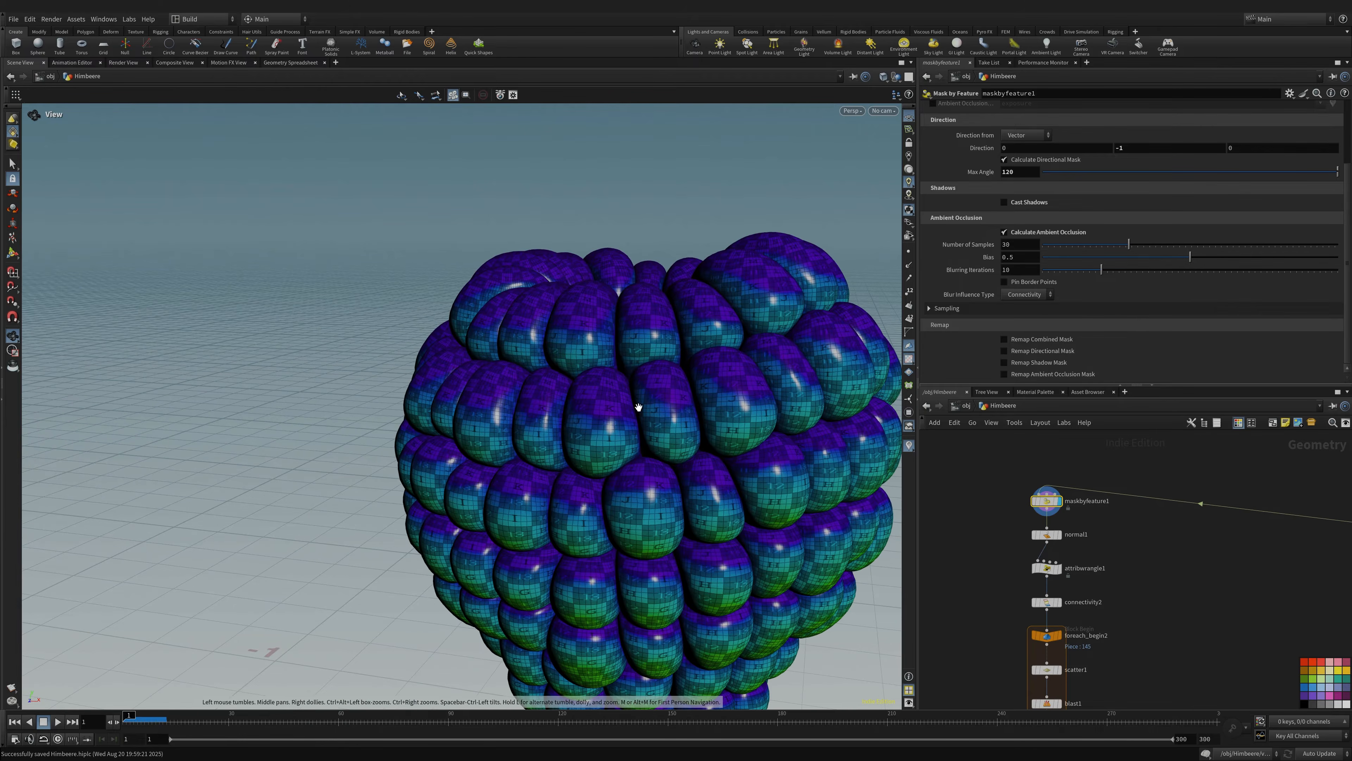
scroll(1135, 326, up, 2)
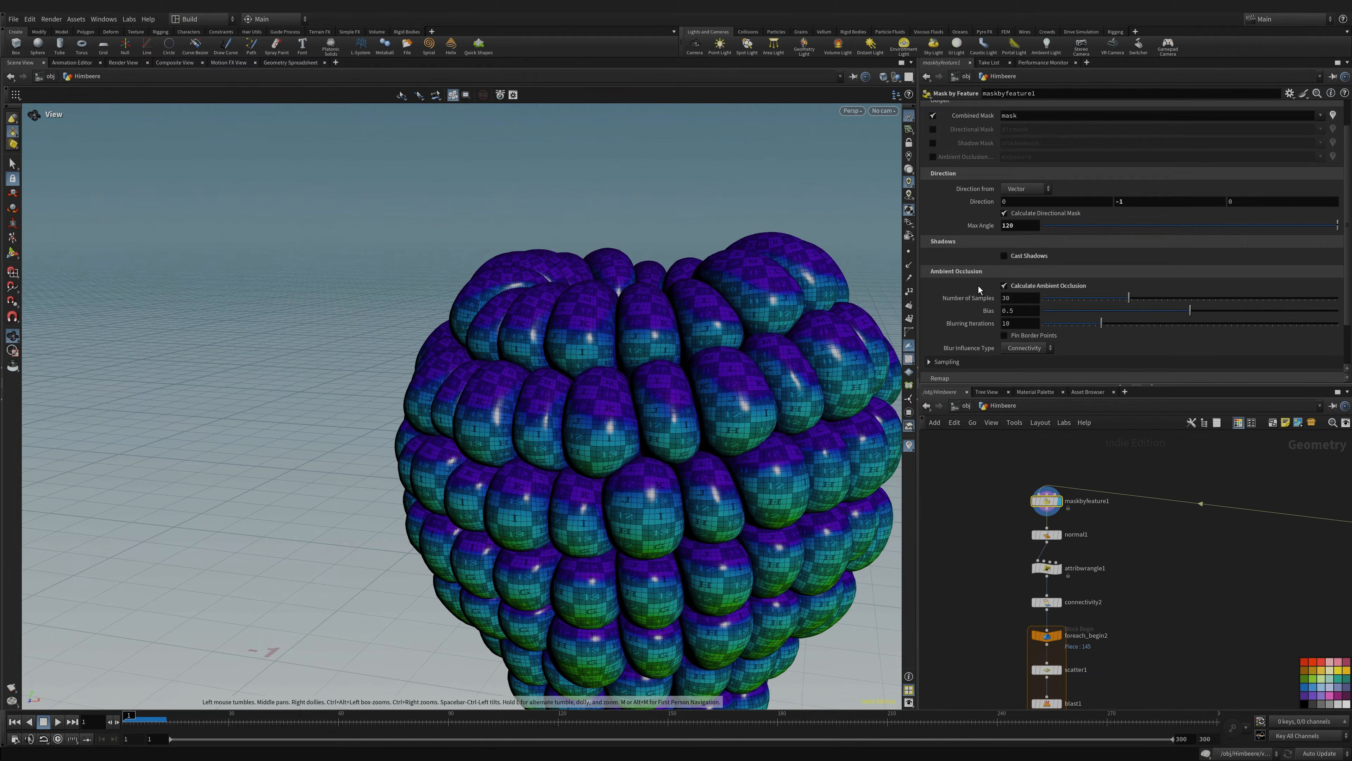
drag(541, 451, 573, 460)
right_drag(573, 460, 543, 554)
middle_drag(543, 554, 540, 444)
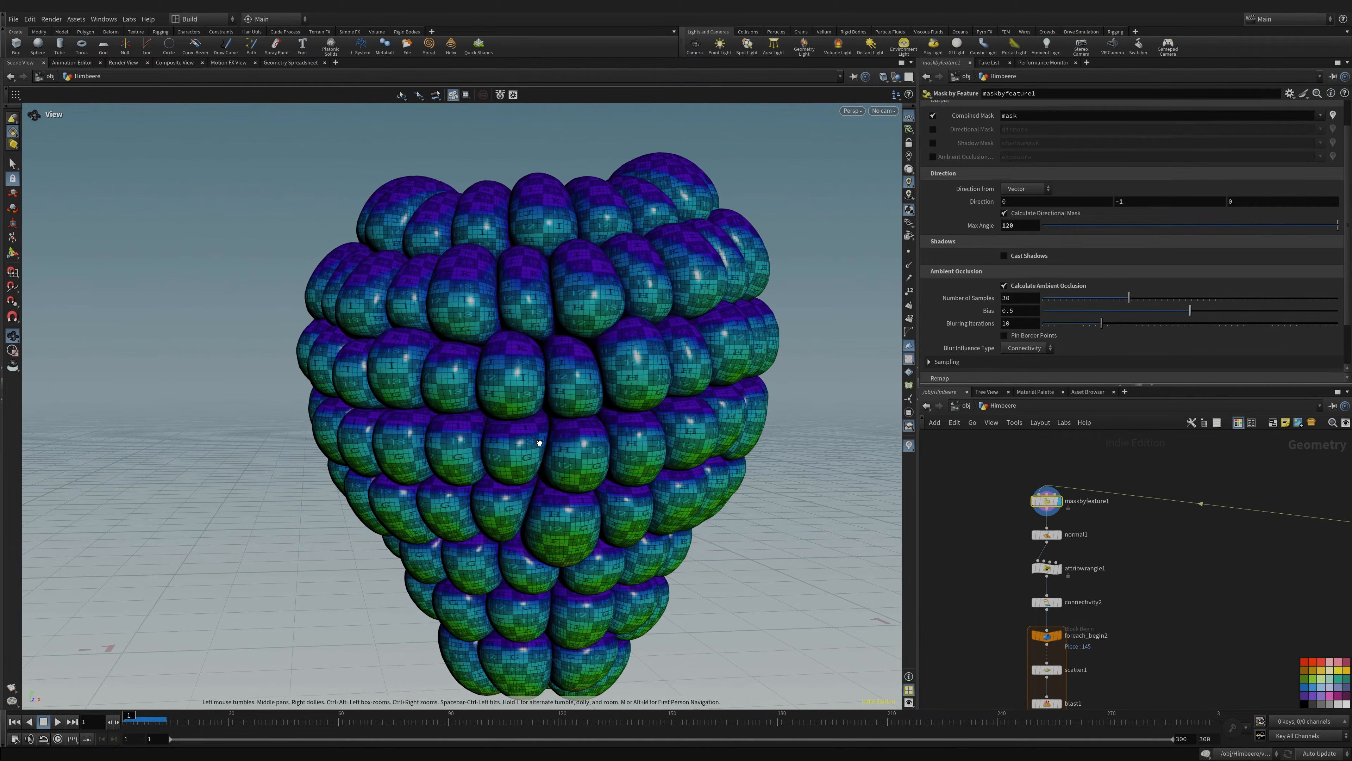
drag(540, 444, 486, 405)
right_drag(486, 405, 633, 392)
drag(489, 432, 556, 397)
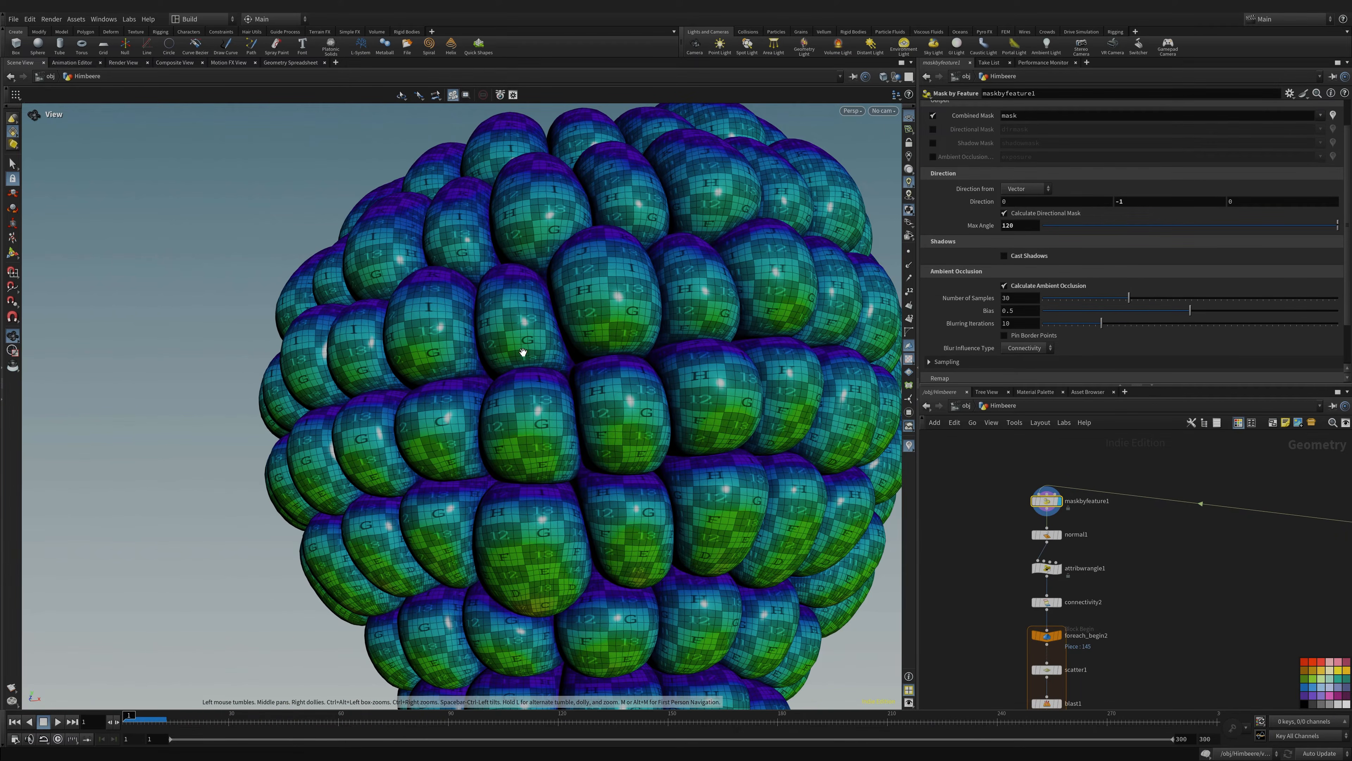
drag(523, 353, 456, 369)
right_drag(456, 368, 450, 434)
drag(450, 435, 608, 471)
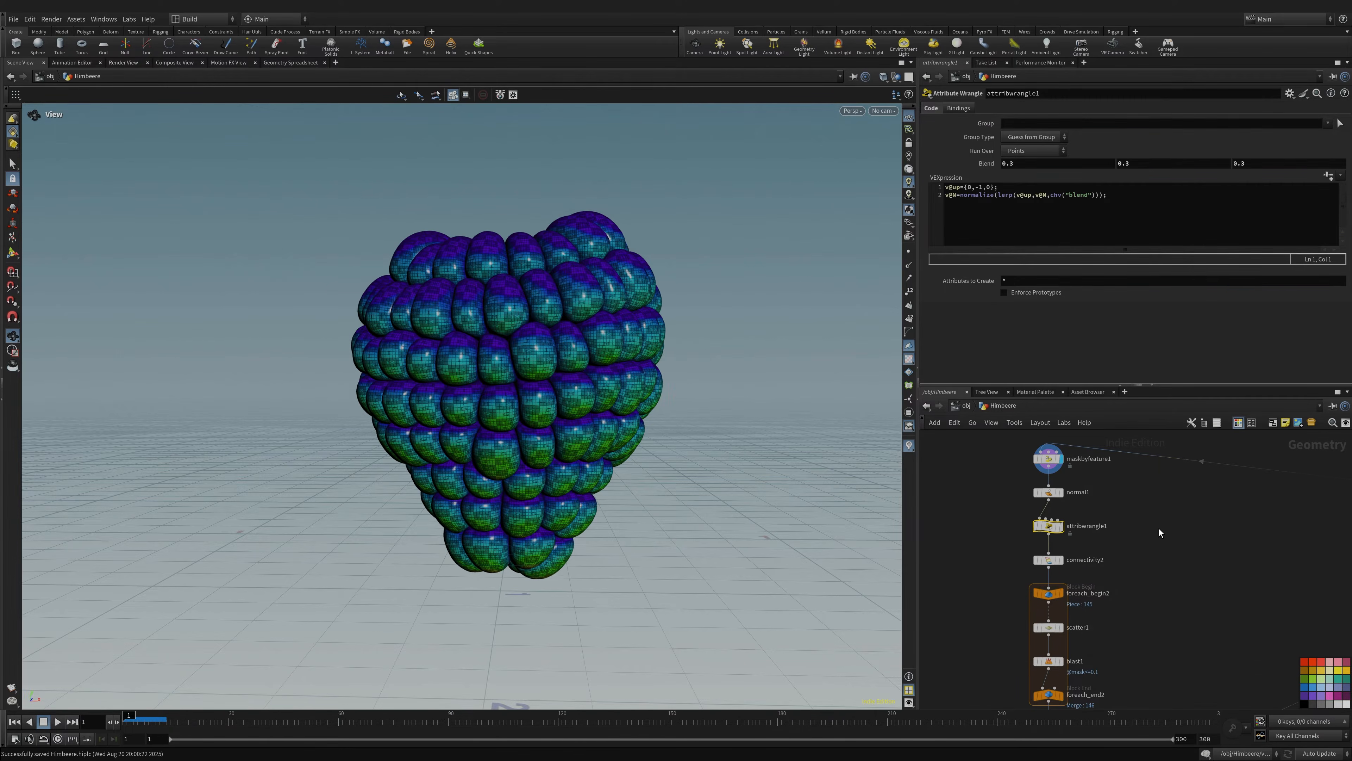
- Display normal1 and switch the viewport from primitive normals to point normals
click(1065, 477)
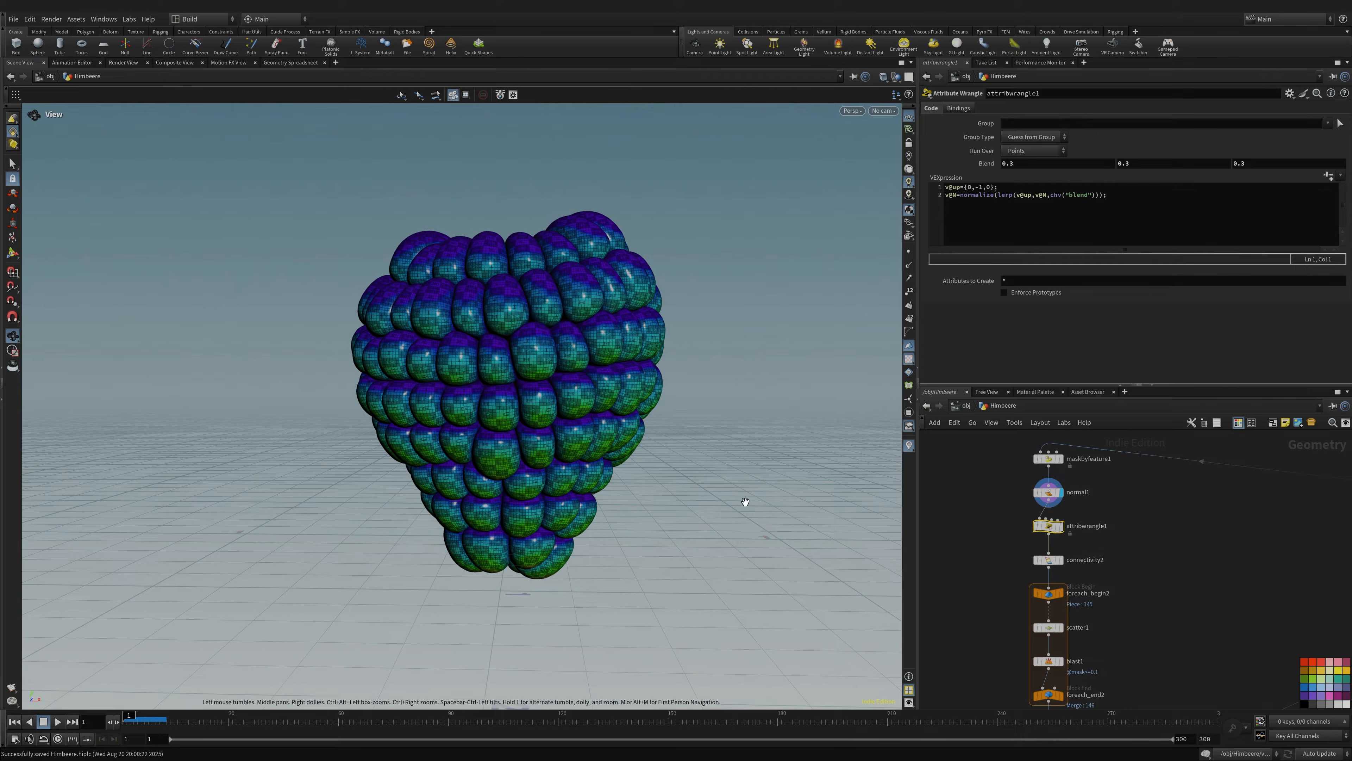
click(909, 305)
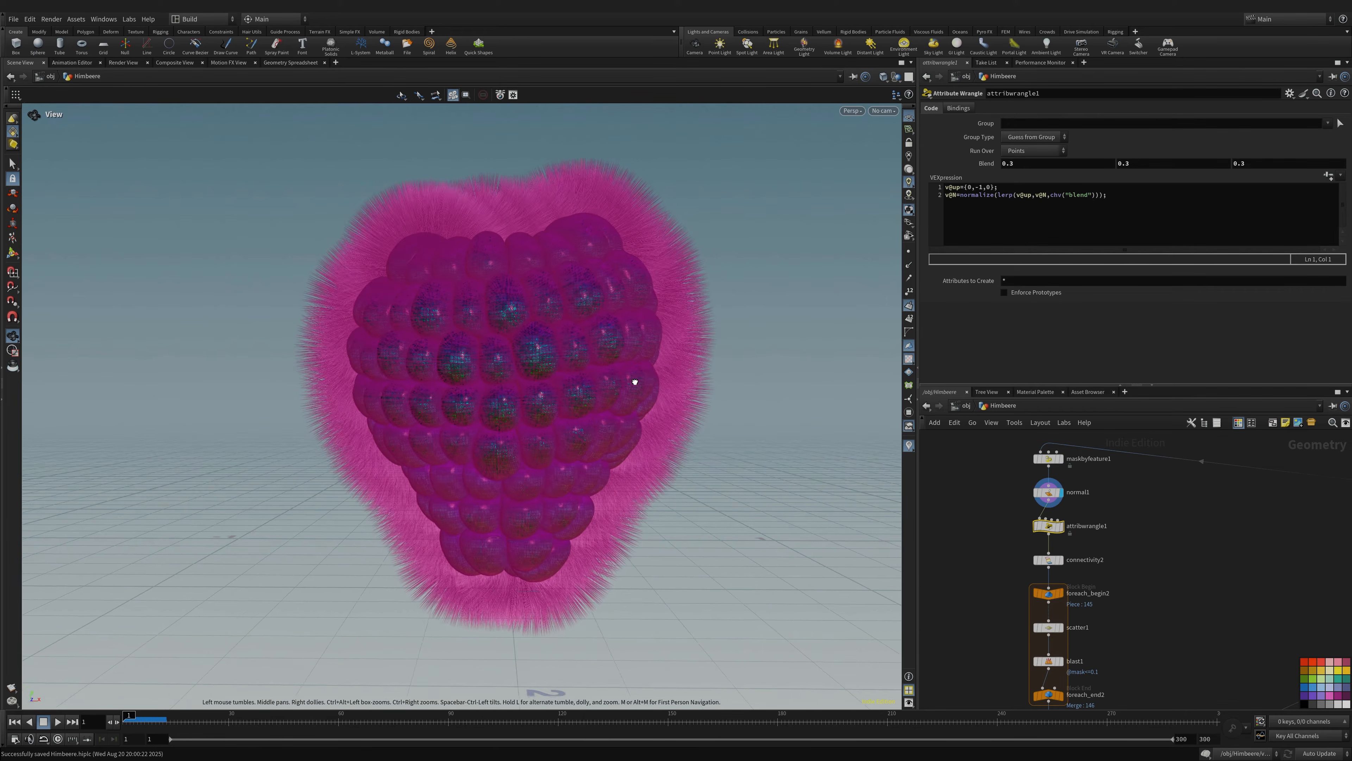
click(911, 306)
click(911, 266)
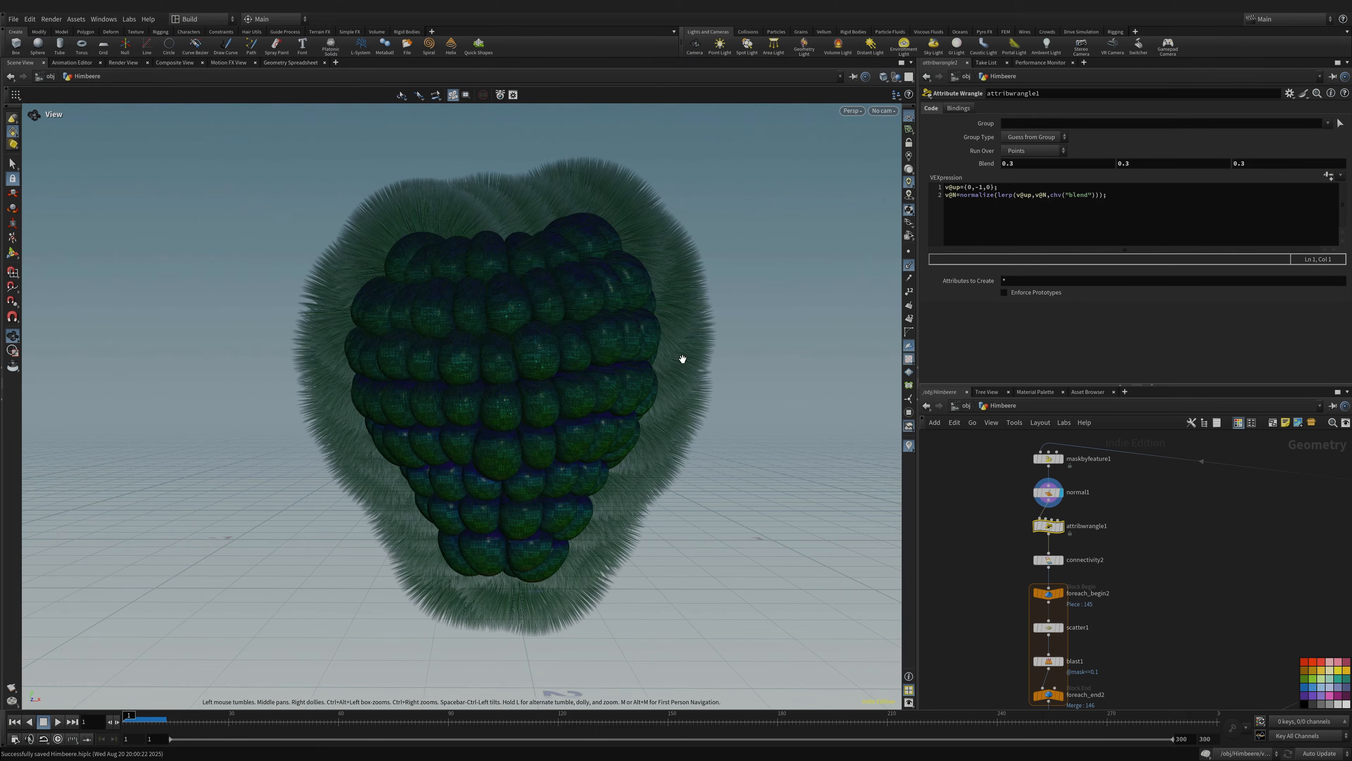
drag(624, 382, 484, 385)
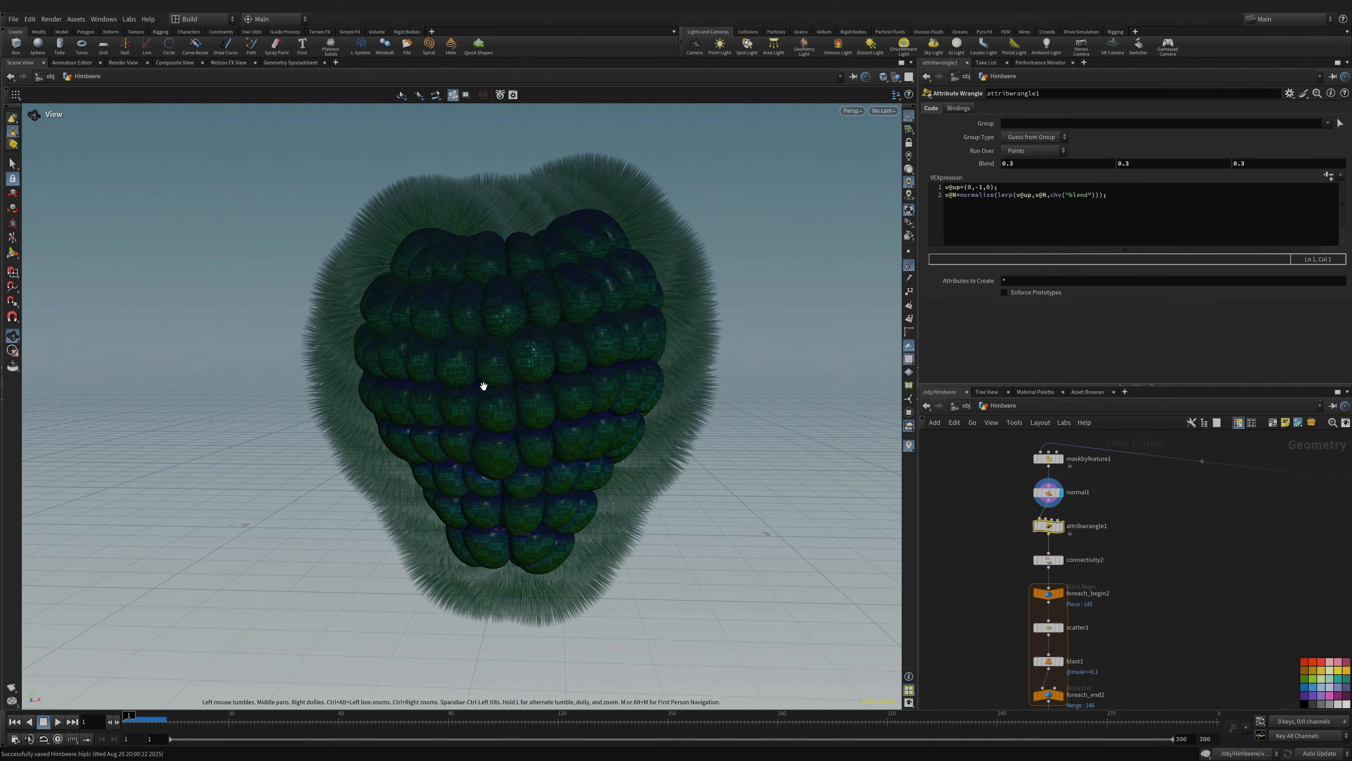
- Display attribwrangle1 to see the normals blended toward the downward up vector
mouse_move(1046, 557)
drag(602, 335, 555, 381)
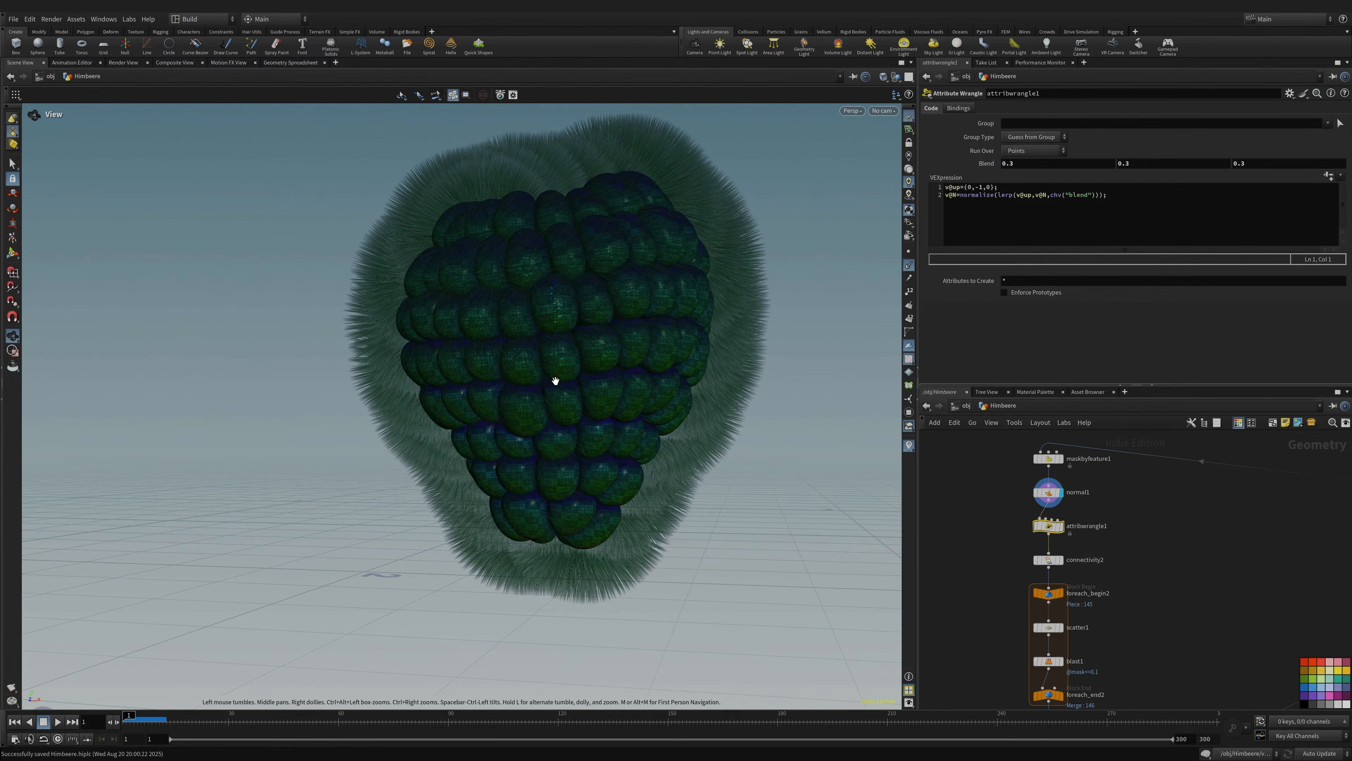
click(1060, 526)
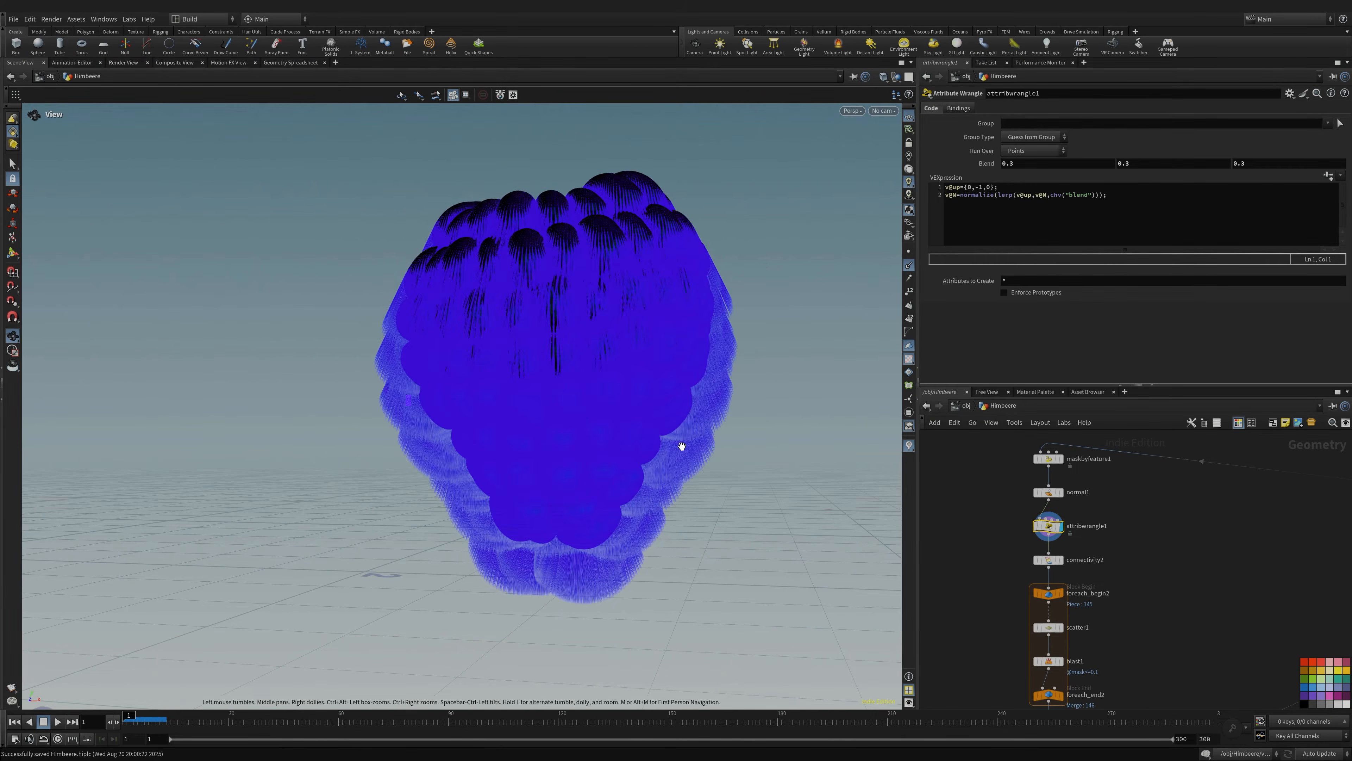
drag(704, 393, 519, 343)
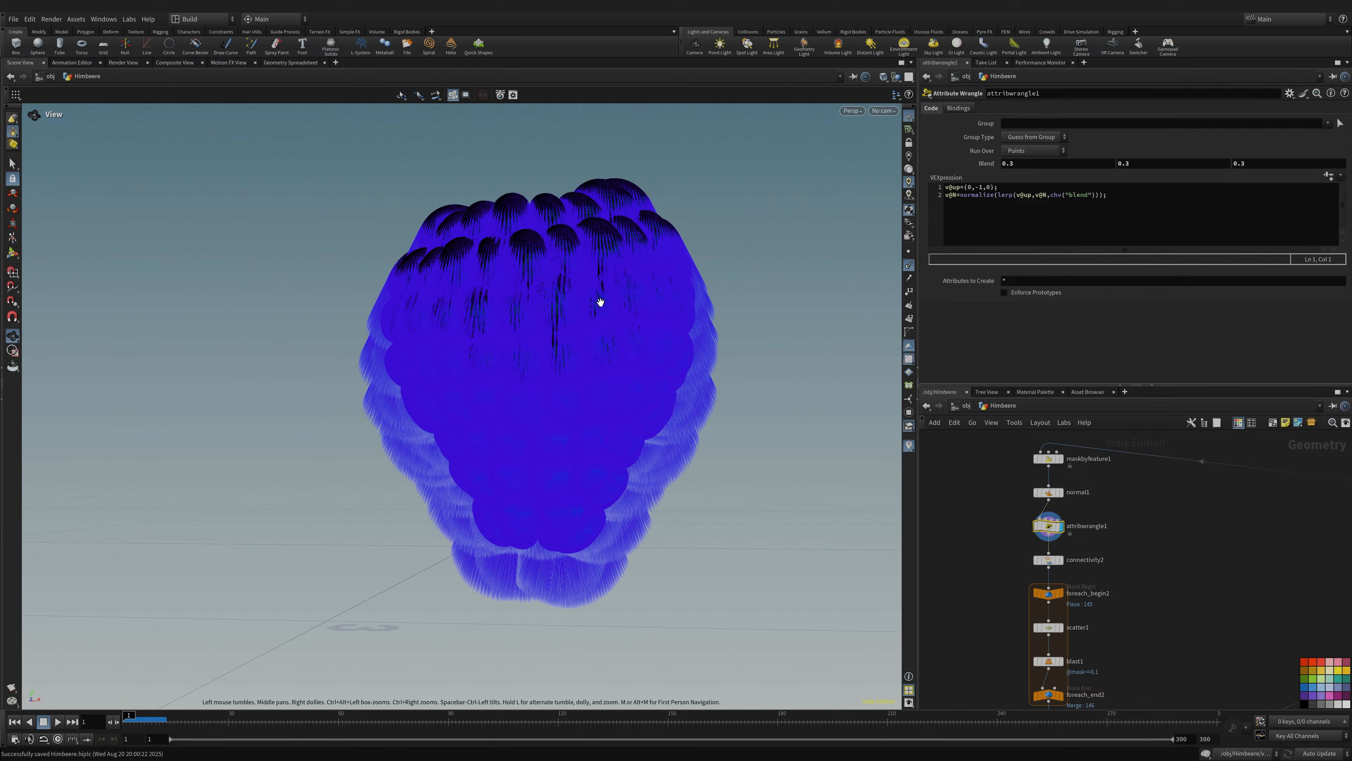
drag(600, 303, 531, 333)
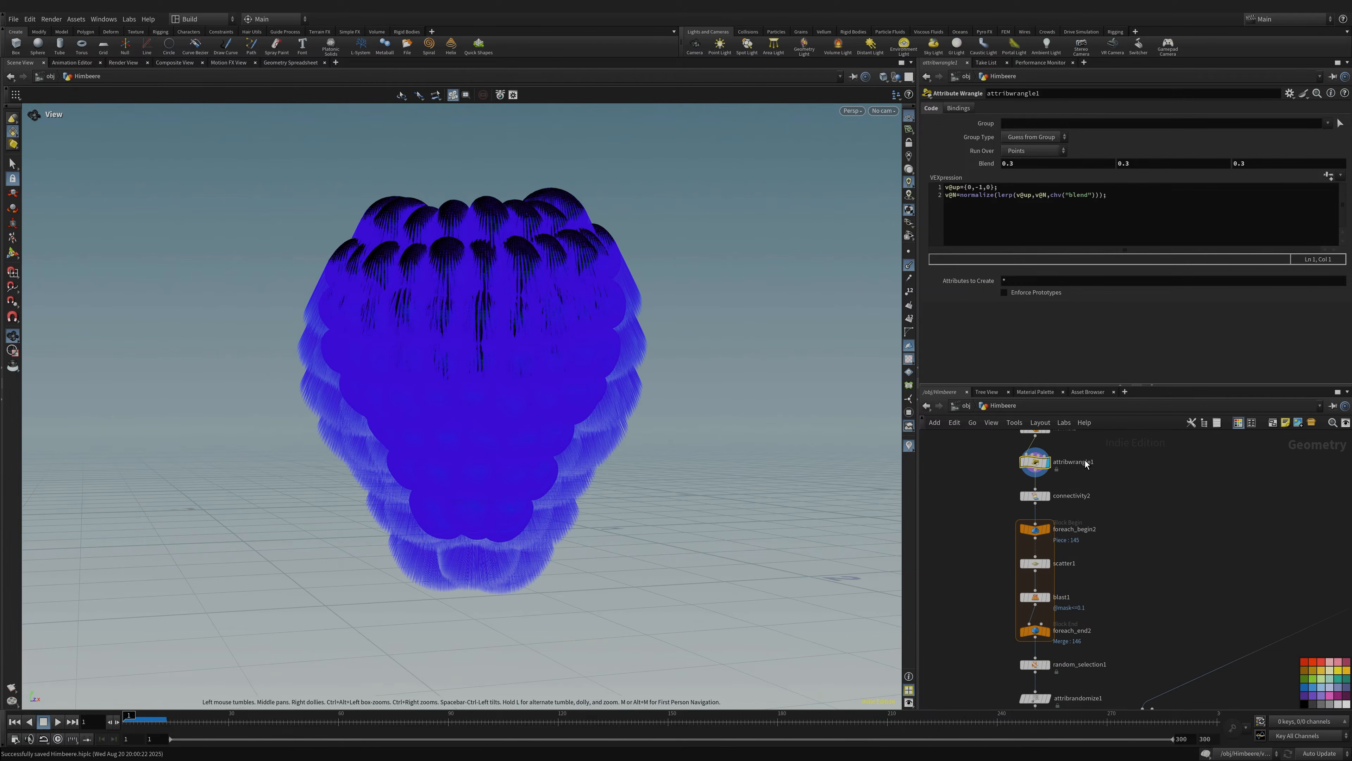
- Display connectivity2 and show its settings for the integer class attribute
click(1047, 496)
click(1035, 498)
drag(586, 368, 555, 389)
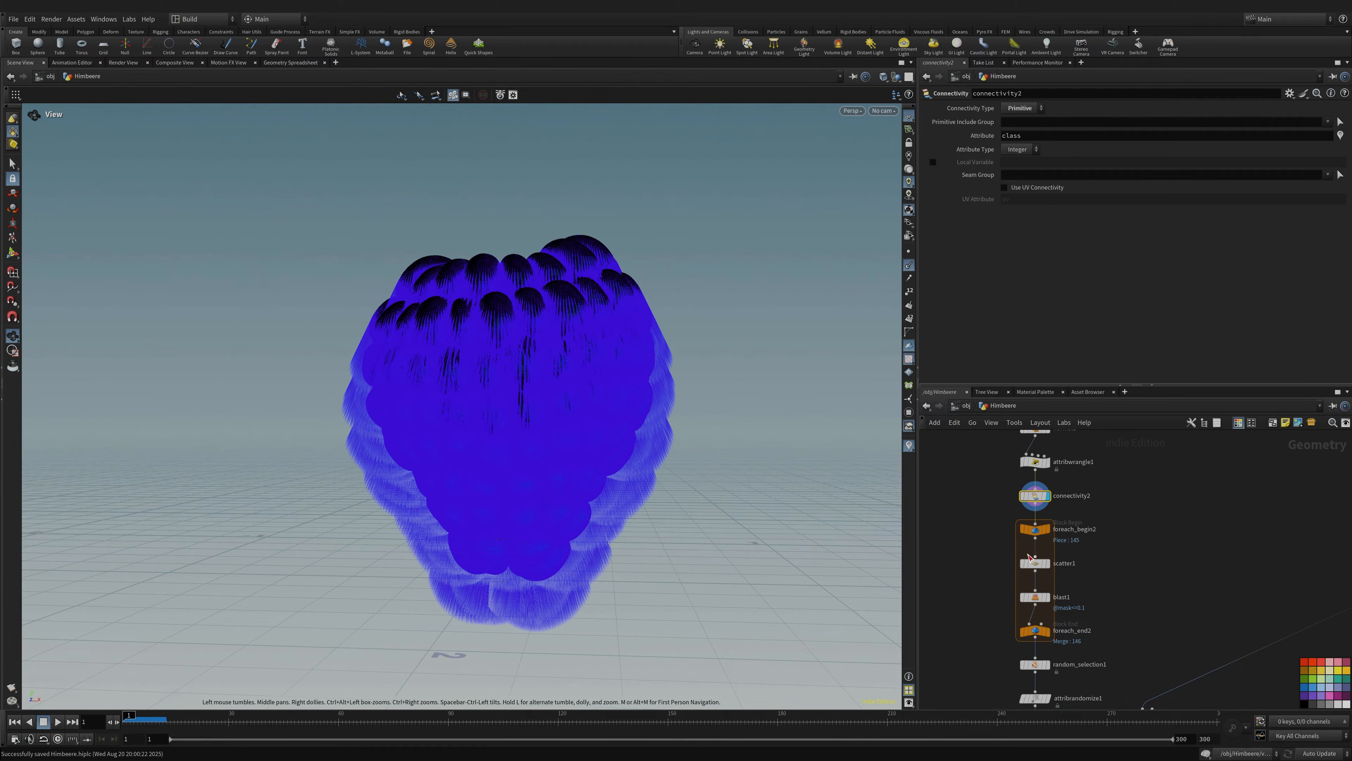
- Display blast1 with normals off, then foreach_end2 and the thinned random_selection1 points
click(1048, 597)
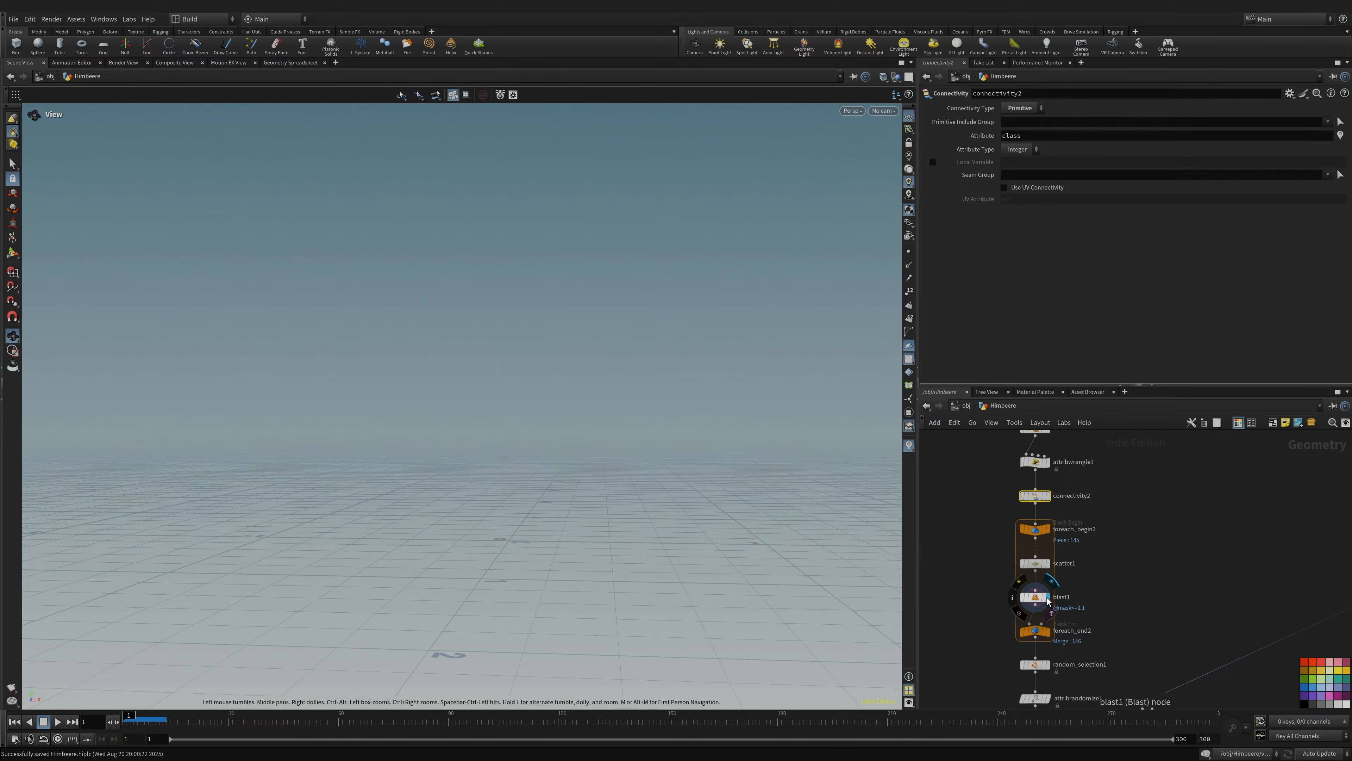
click(909, 265)
drag(429, 385, 607, 420)
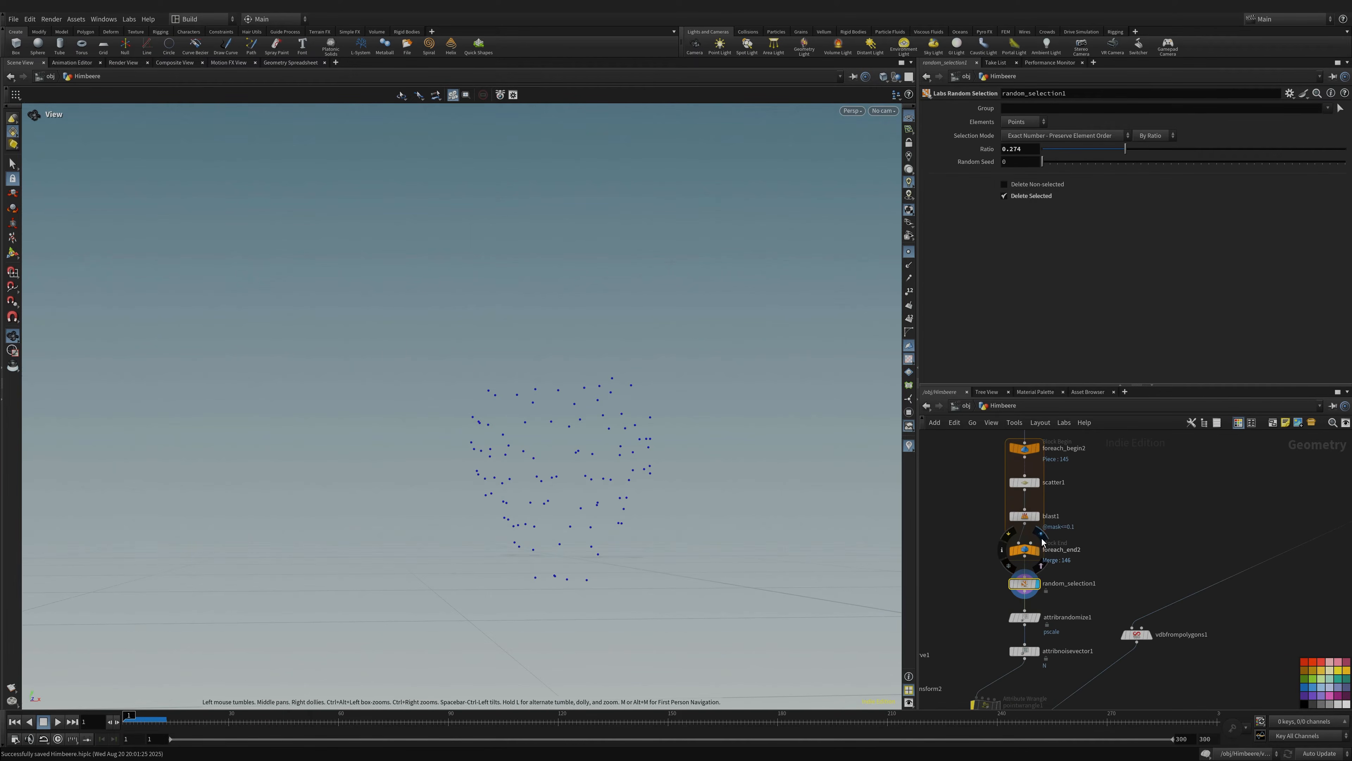
click(1042, 535)
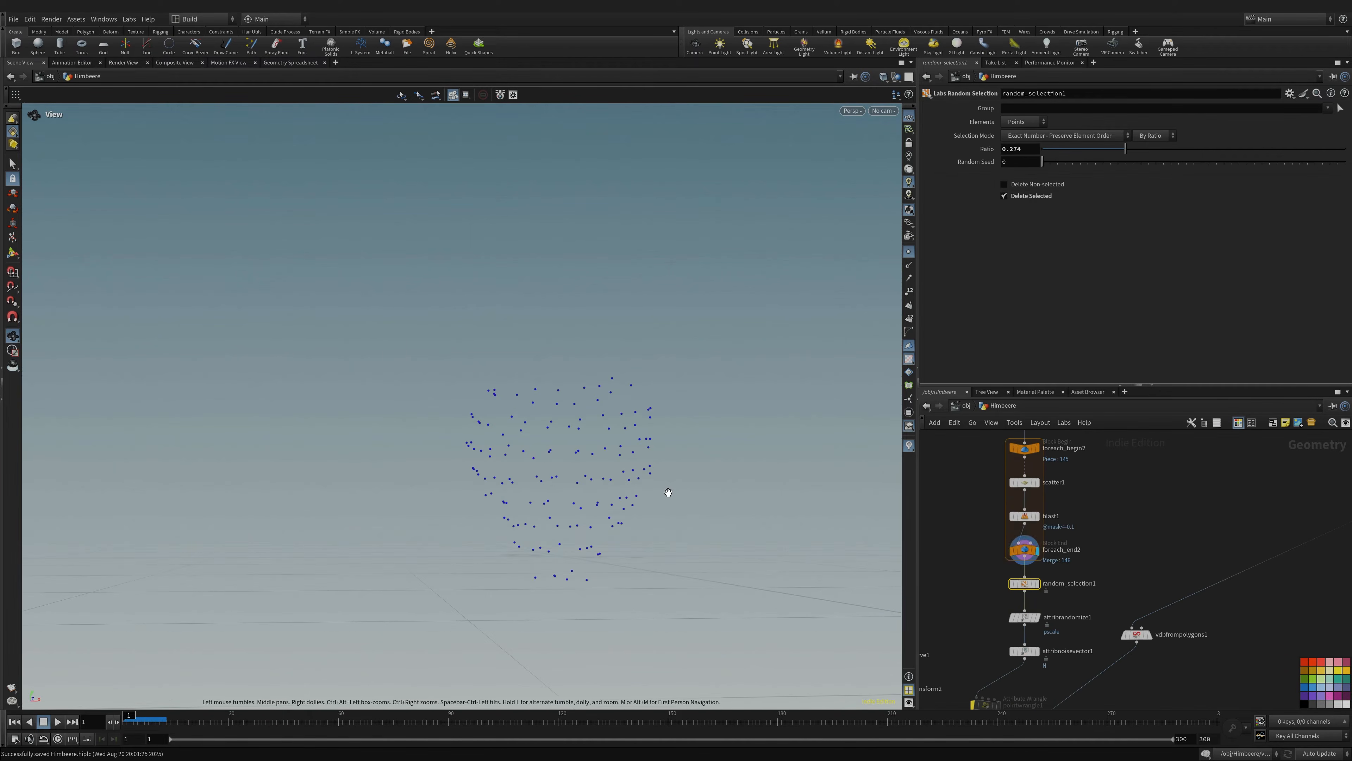
drag(745, 471, 643, 481)
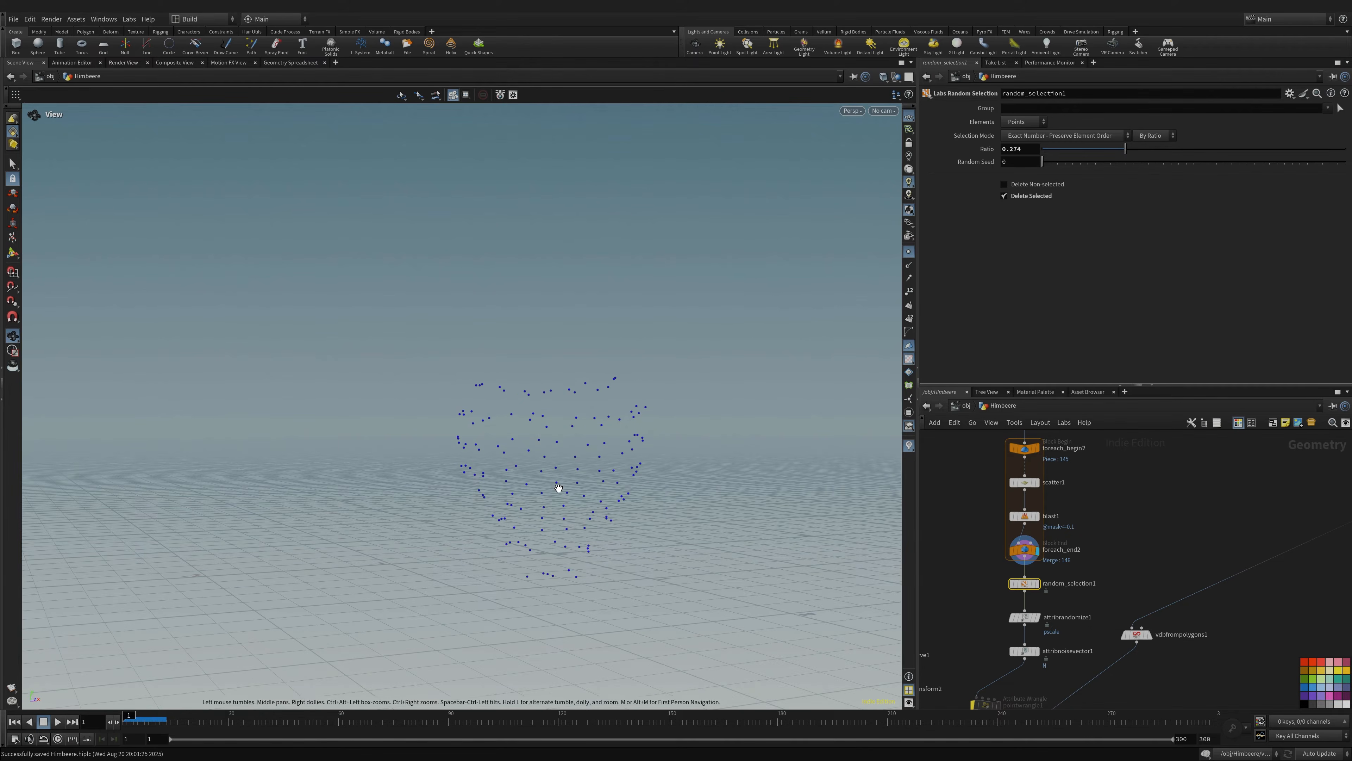
drag(558, 488, 506, 467)
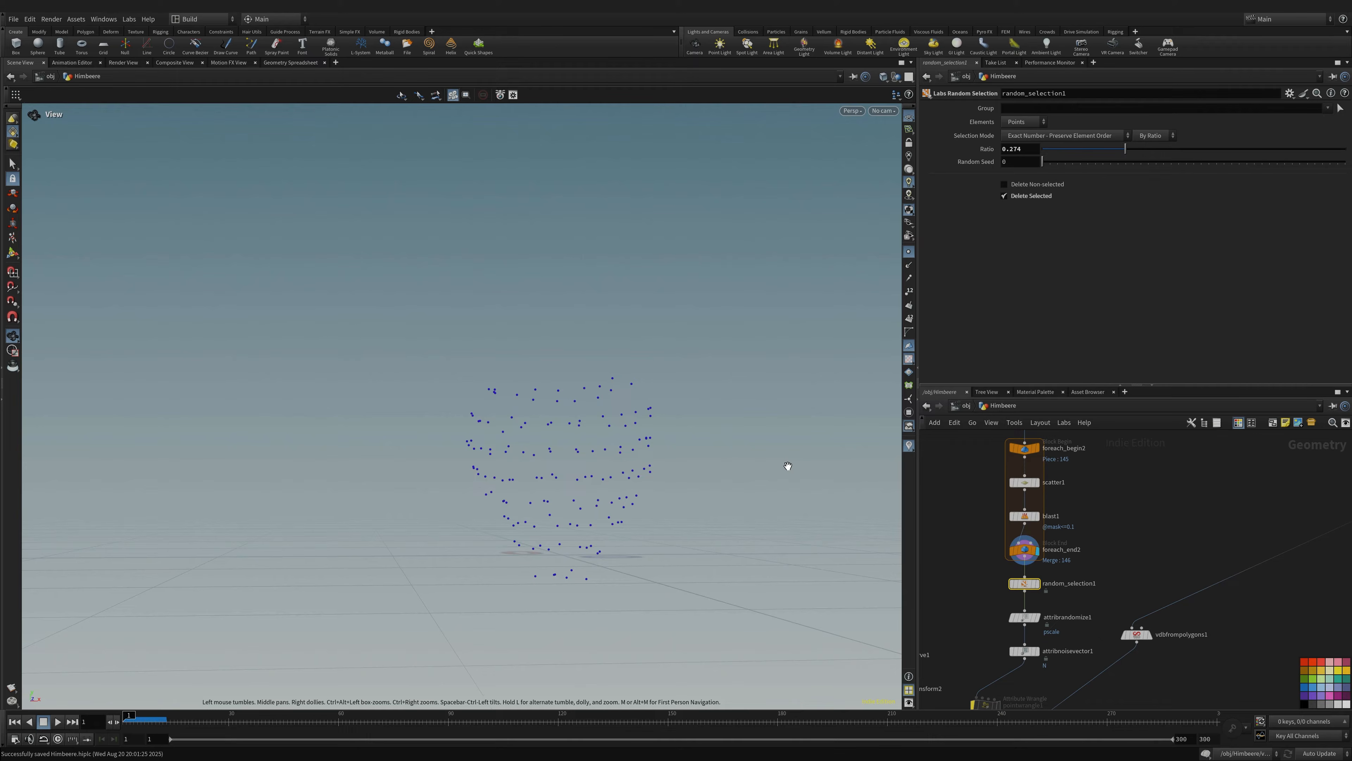
click(1045, 579)
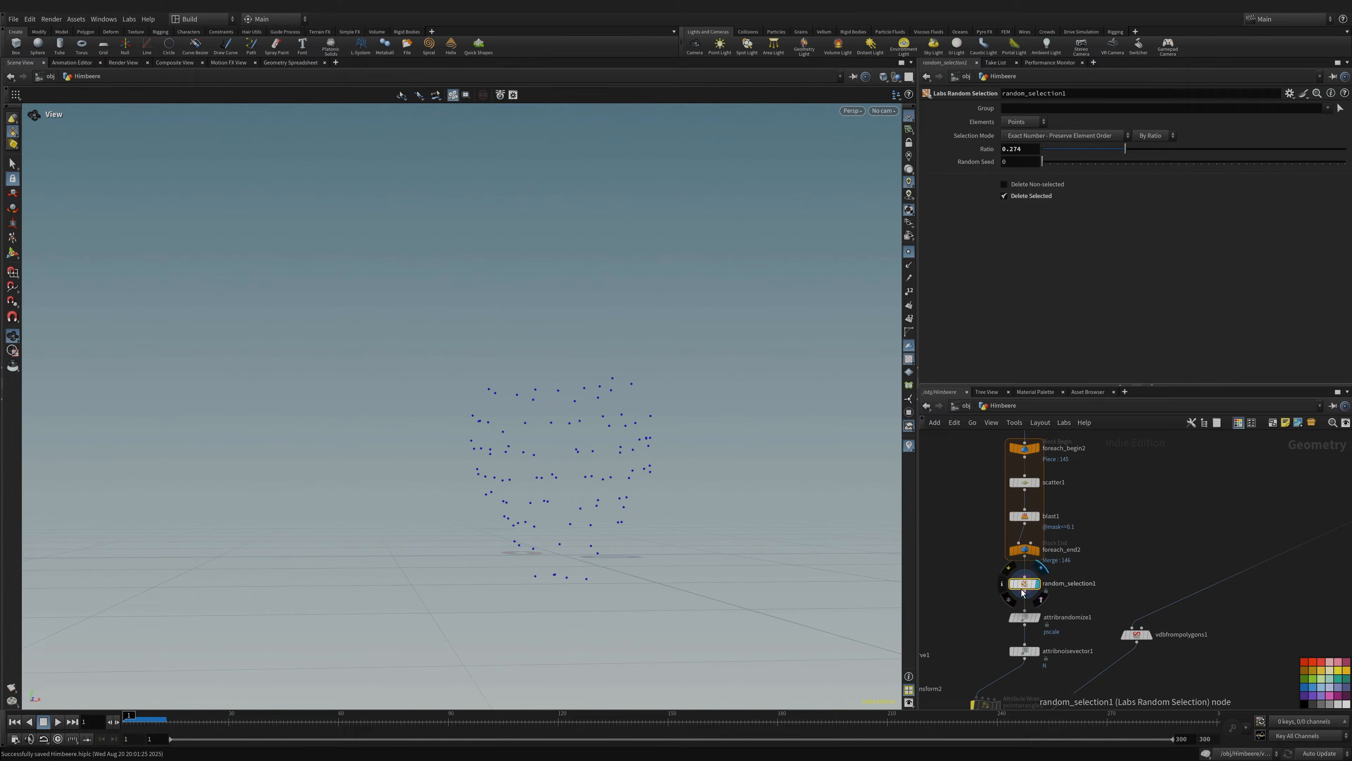
- Search the Tab menu for 'rando' and dismiss it without adding a node
key(Tab)
mouse_move(1138, 535)
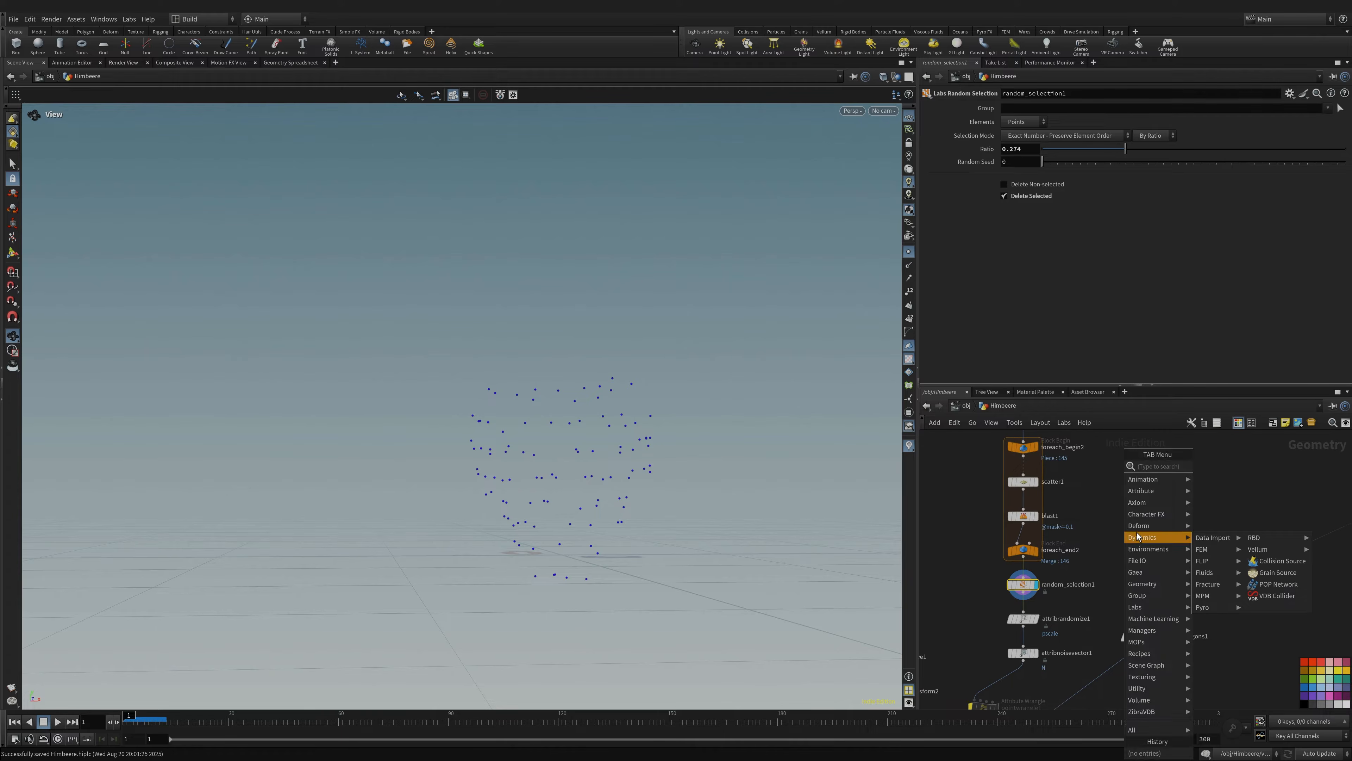
text(random)
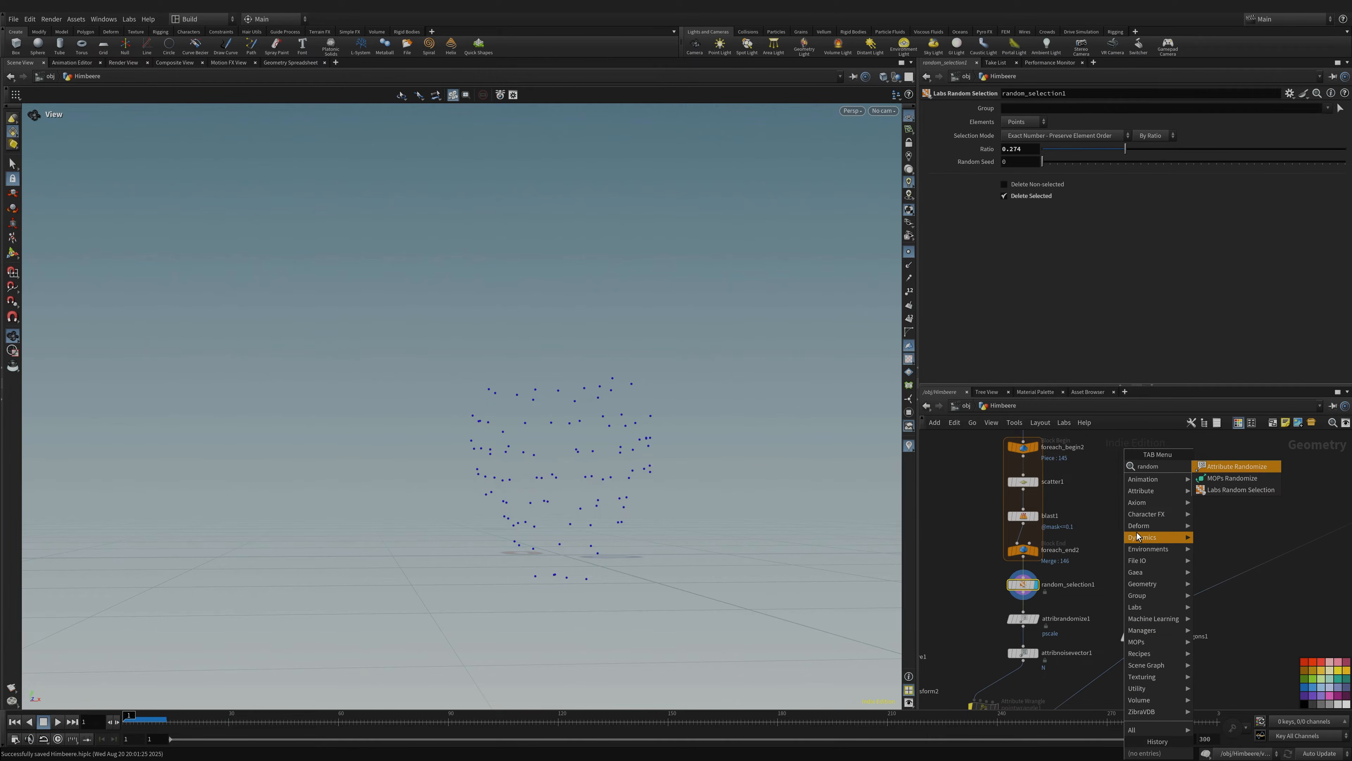
click(988, 604)
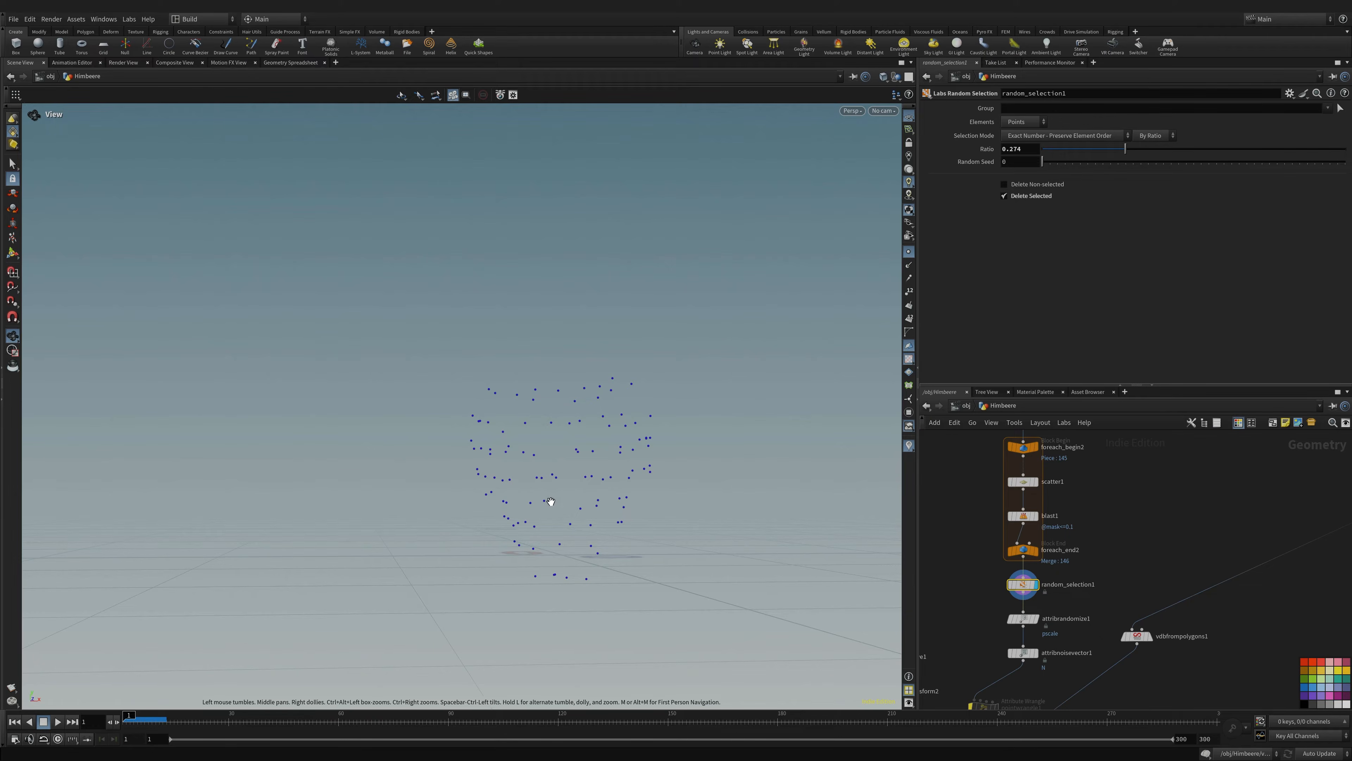
- Pan down the network and show attribrandomize1's pscale settings (0.7 to 1)
middle_drag(1070, 597, 1080, 528)
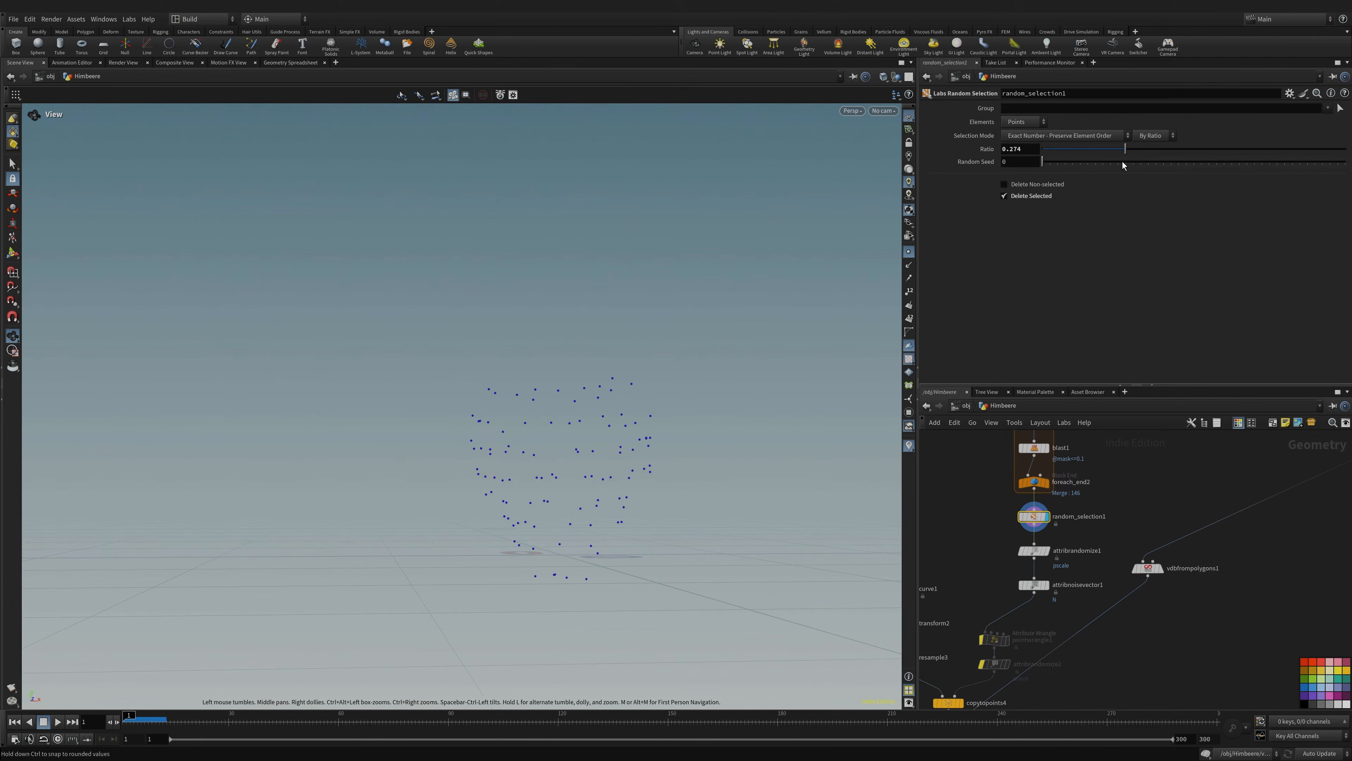
scroll(1036, 565, up, 5)
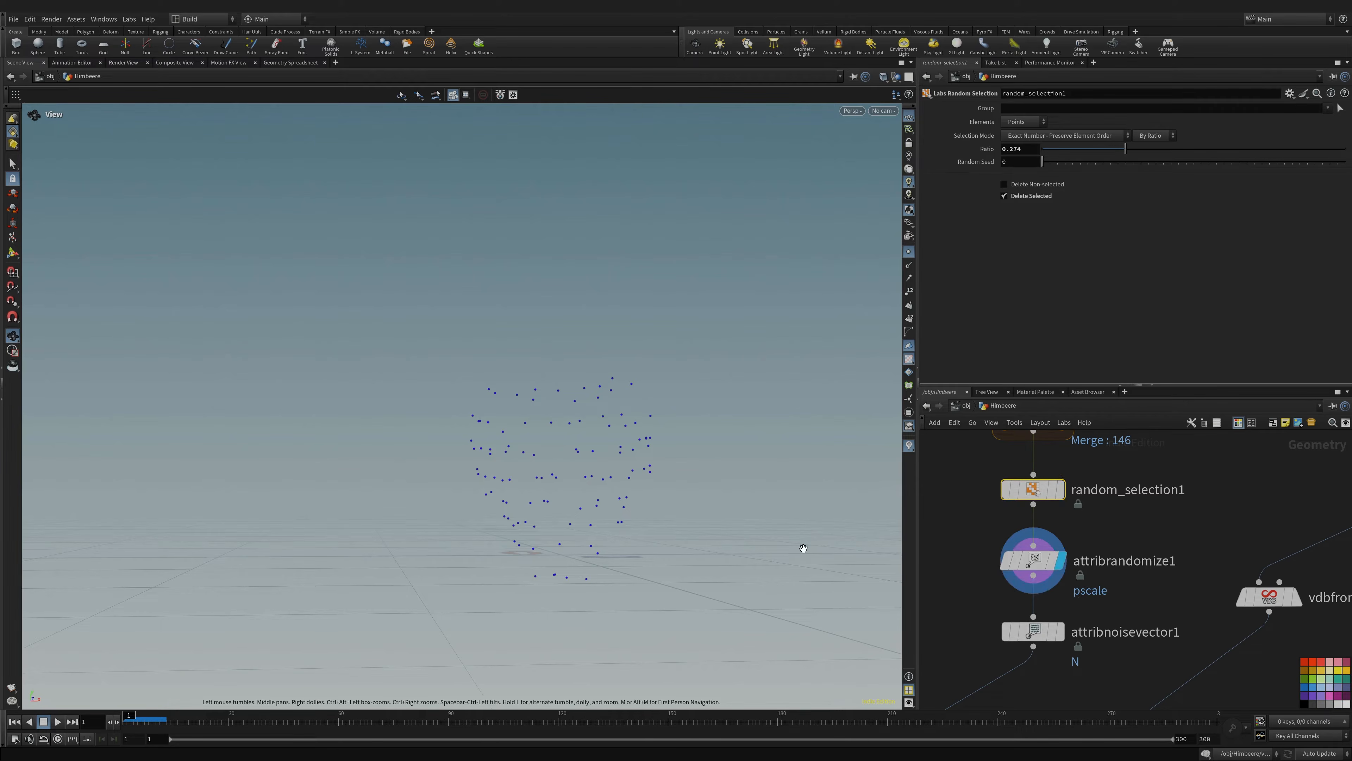
middle_drag(1104, 596, 1128, 514)
click(1057, 482)
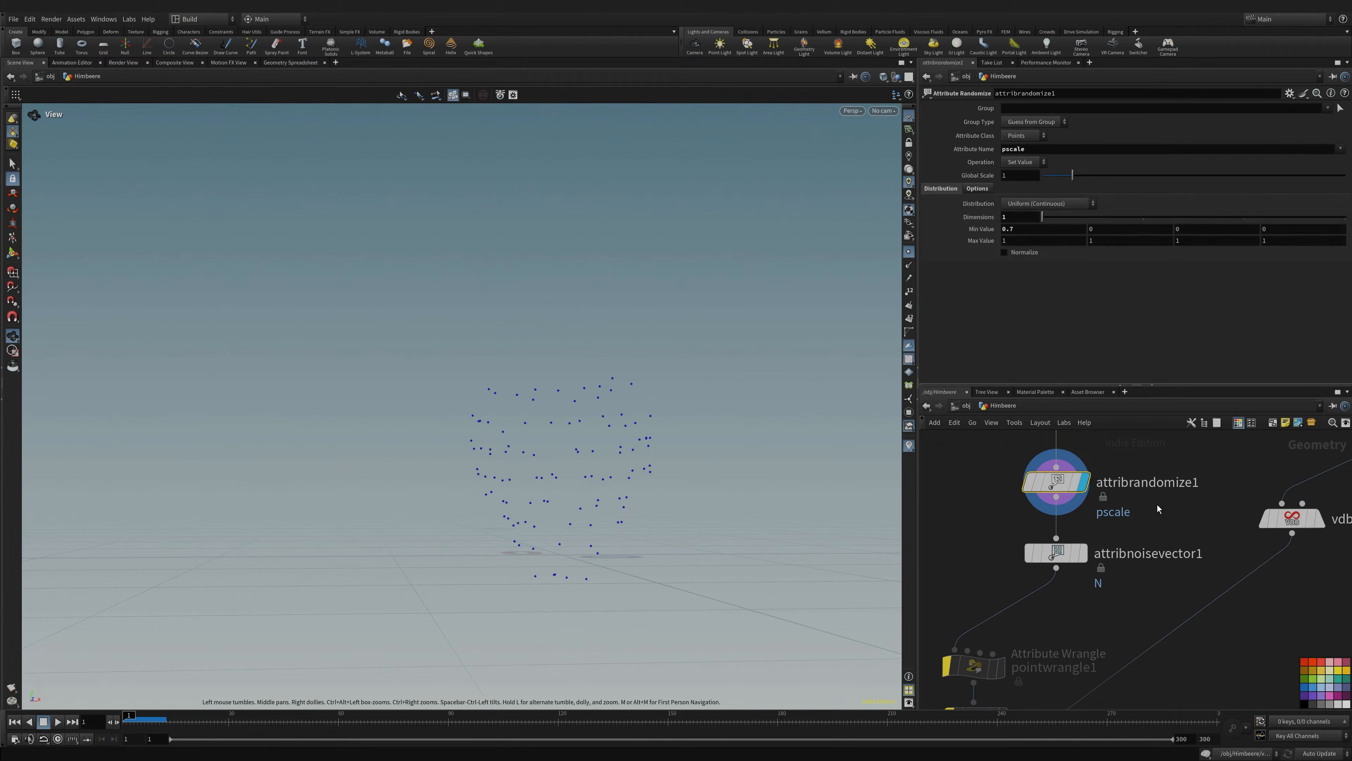
- Show attribnoisevector1's Alligator noise settings and turn on point normal display
drag(612, 403, 524, 468)
drag(617, 548, 588, 466)
middle_drag(1065, 585, 1065, 557)
click(1056, 526)
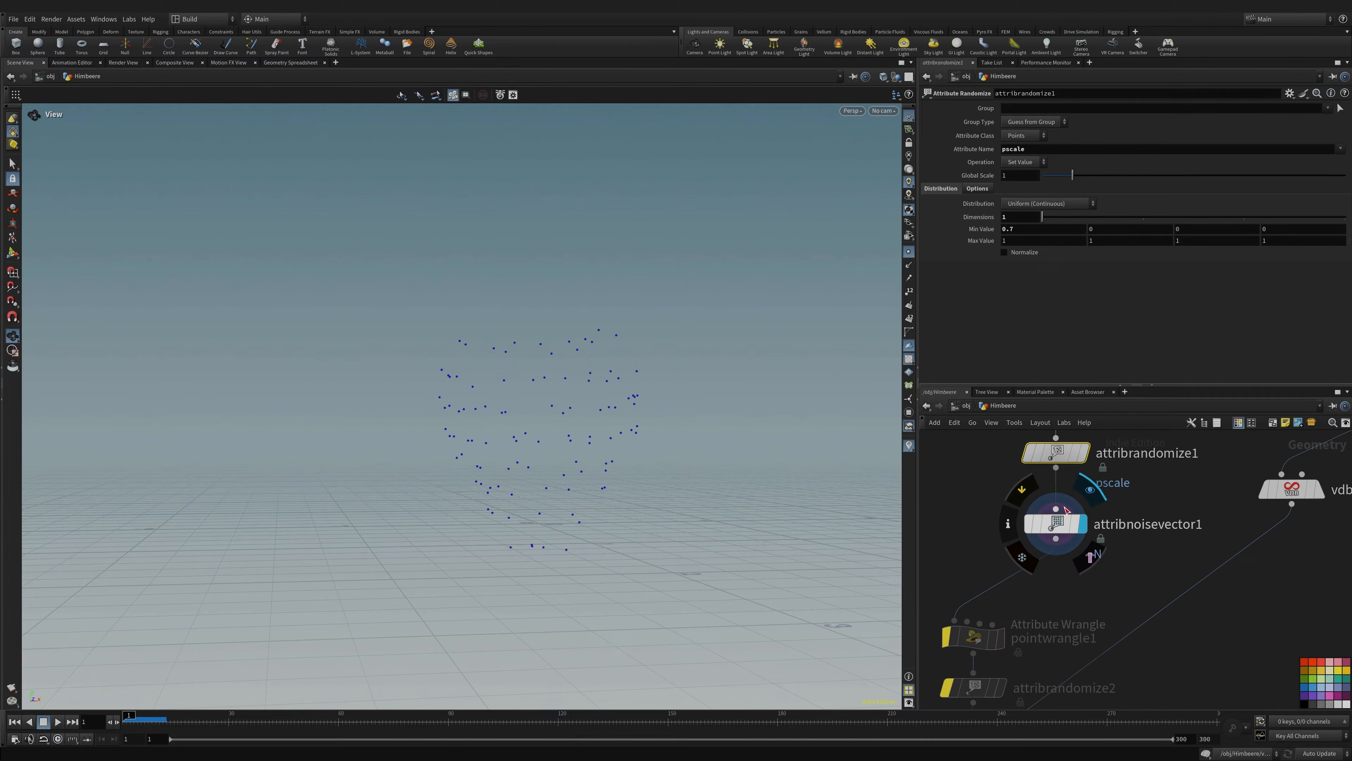
mouse_move(525, 479)
mouse_down()
mouse_move(561, 483)
mouse_move(543, 483)
mouse_up()
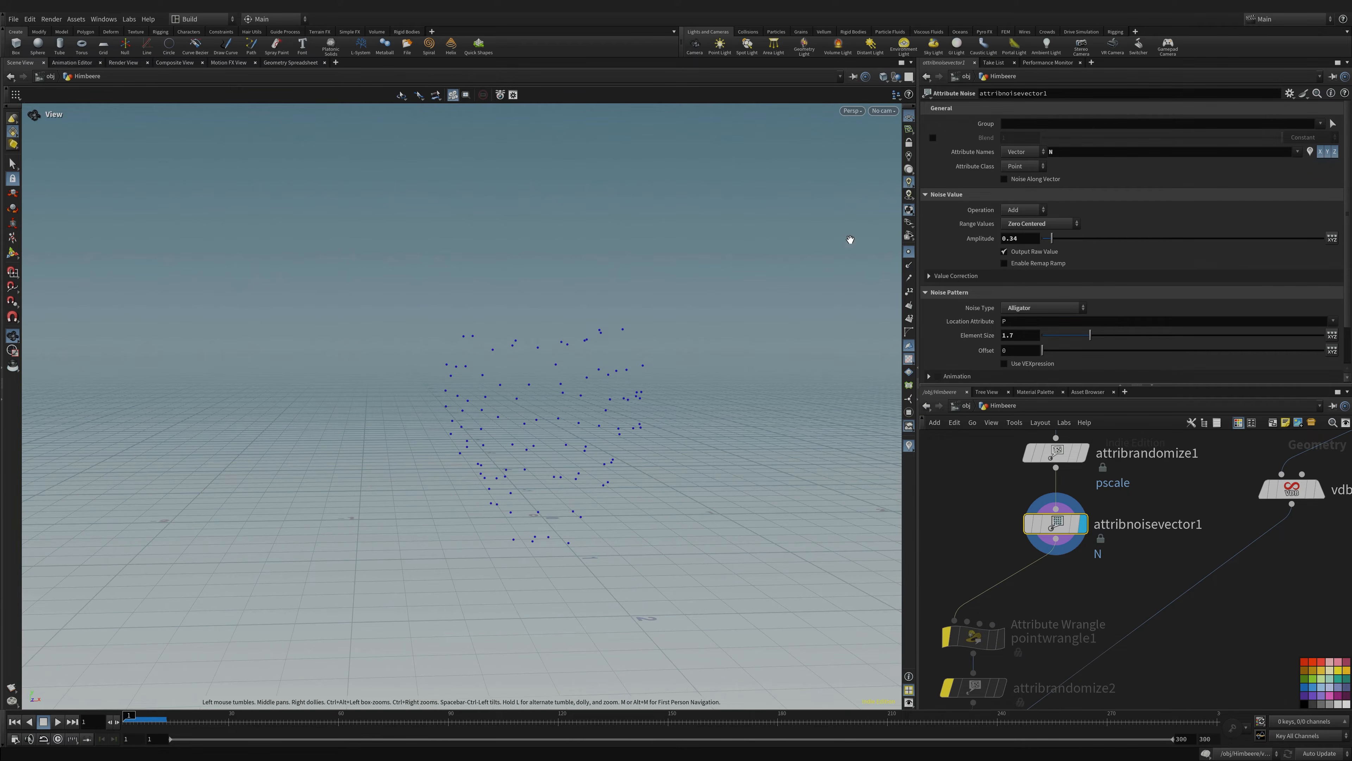
click(910, 265)
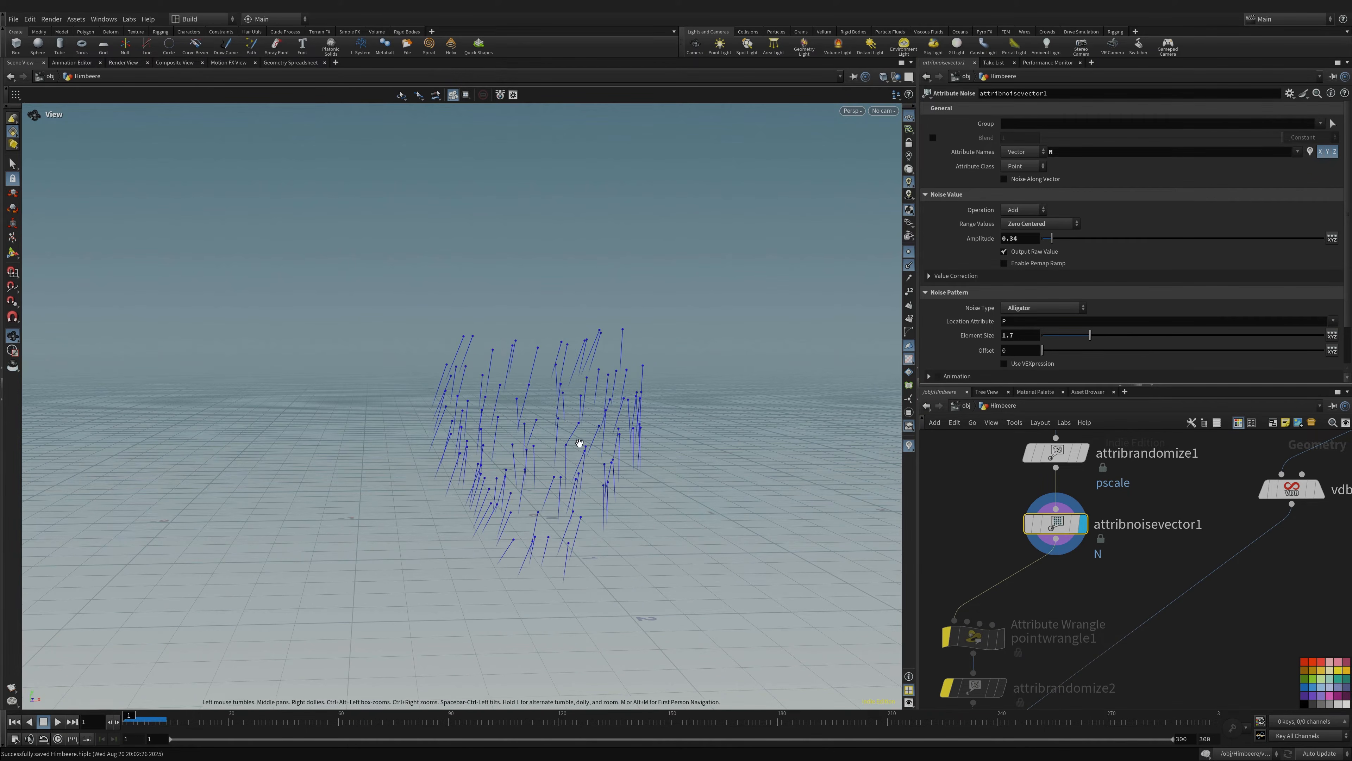
- Compare attribrandomize1 and attribnoisevector1 outputs to see the noise-perturbed normals
drag(577, 444, 566, 443)
middle_drag(1072, 499, 1036, 560)
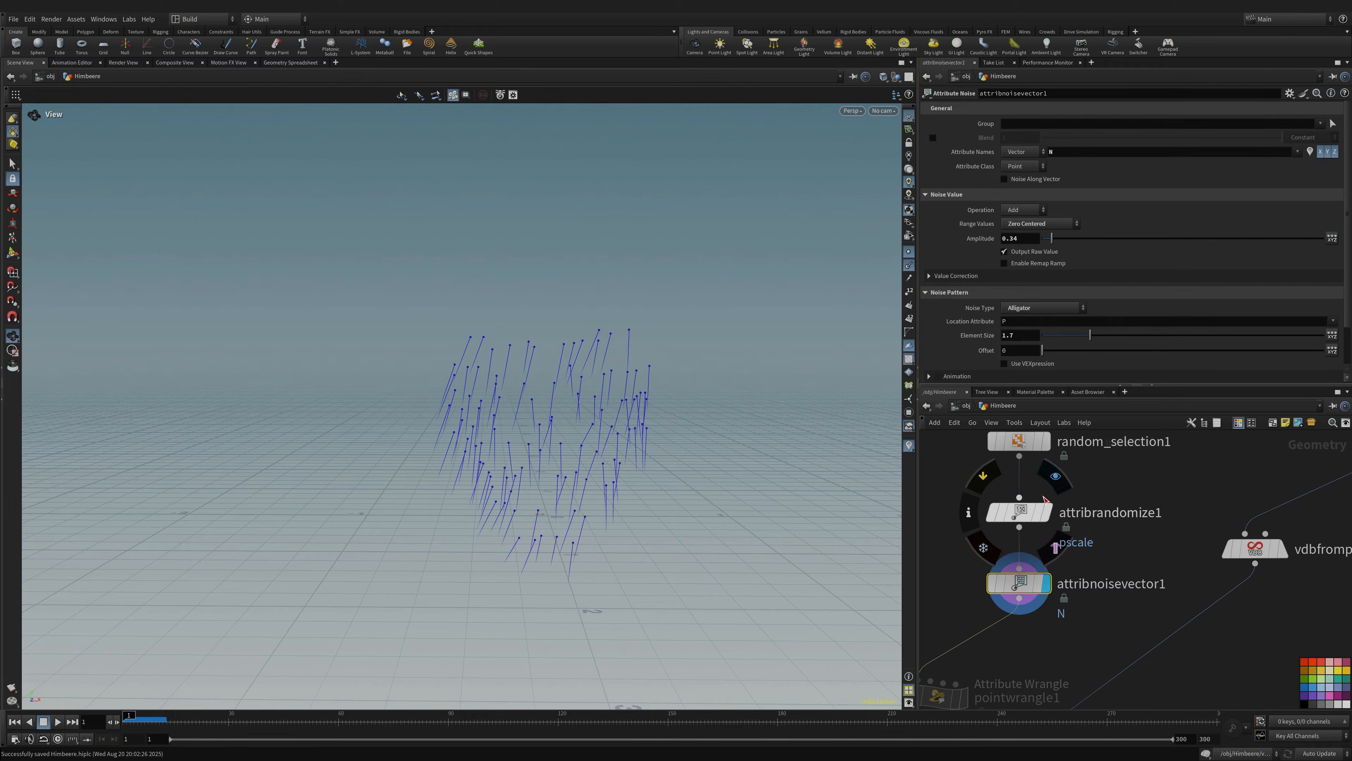
click(1047, 511)
click(1047, 584)
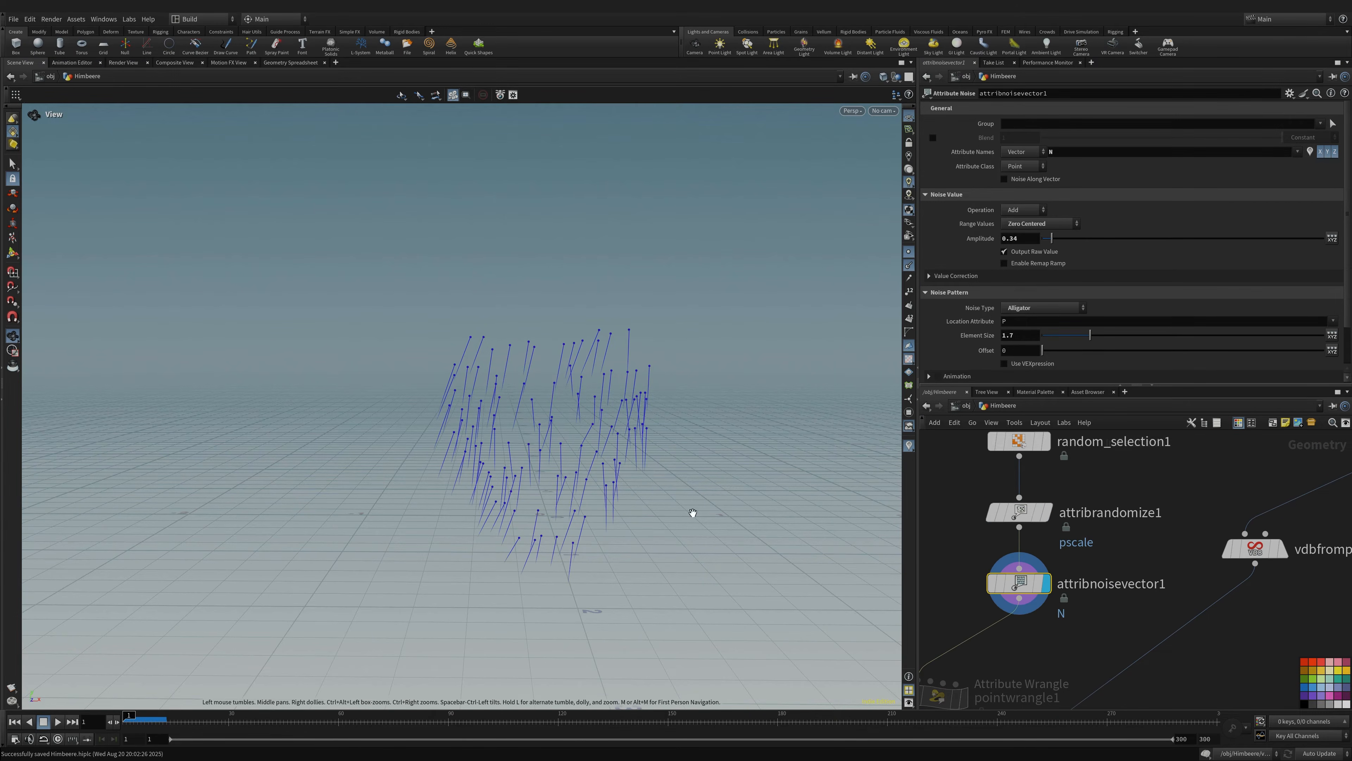
mouse_move(617, 439)
mouse_down()
mouse_move(643, 469)
mouse_move(633, 440)
mouse_up()
scroll(1070, 536, down, 5)
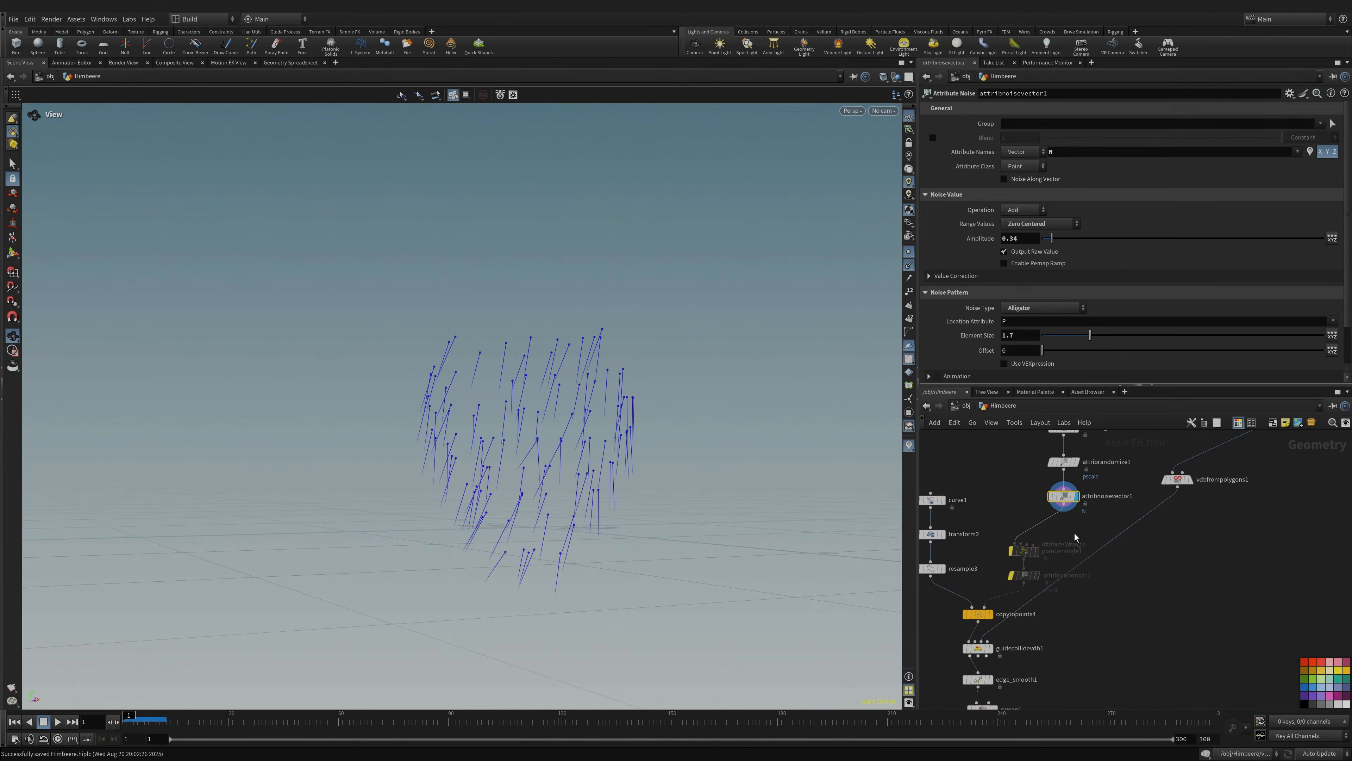
- Preview the single hair curve from curve1 and transform2 in the viewport
mouse_move(1011, 469)
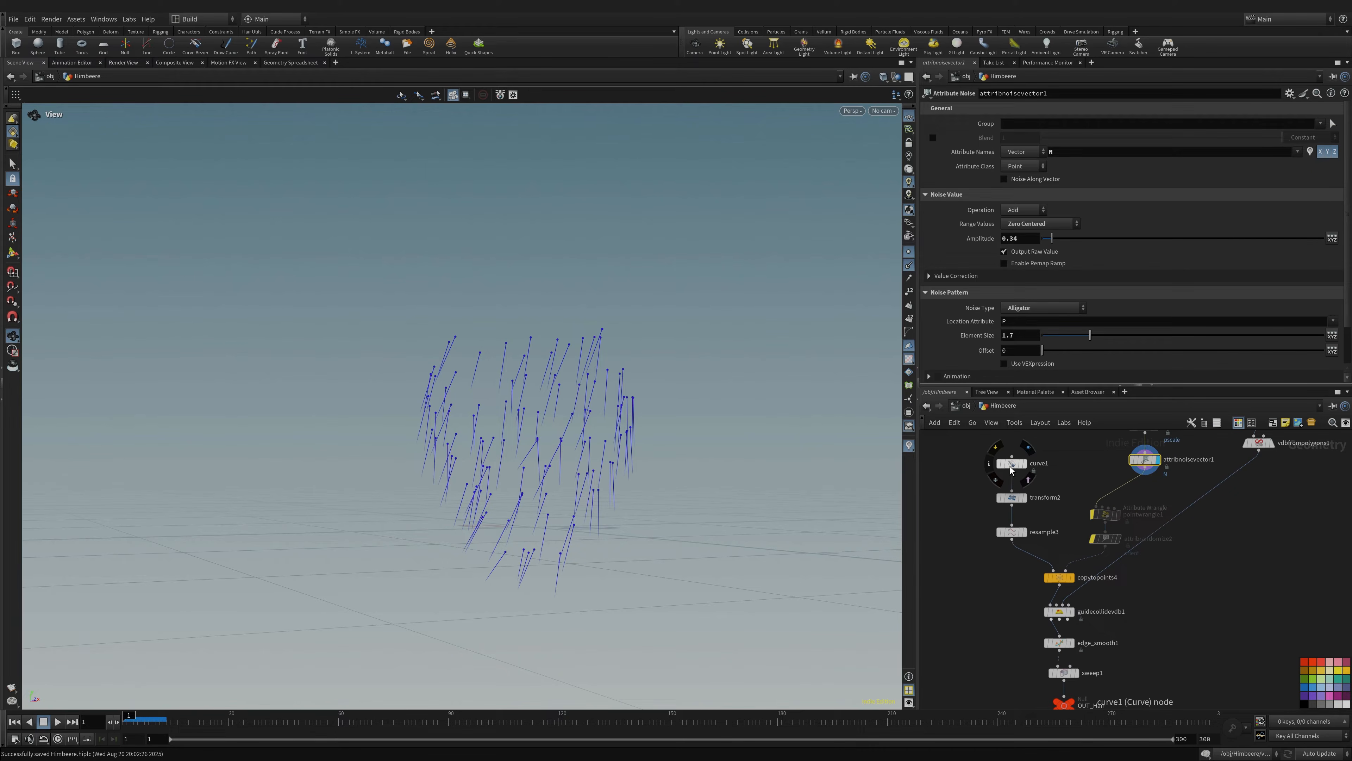
click(1029, 445)
click(1029, 481)
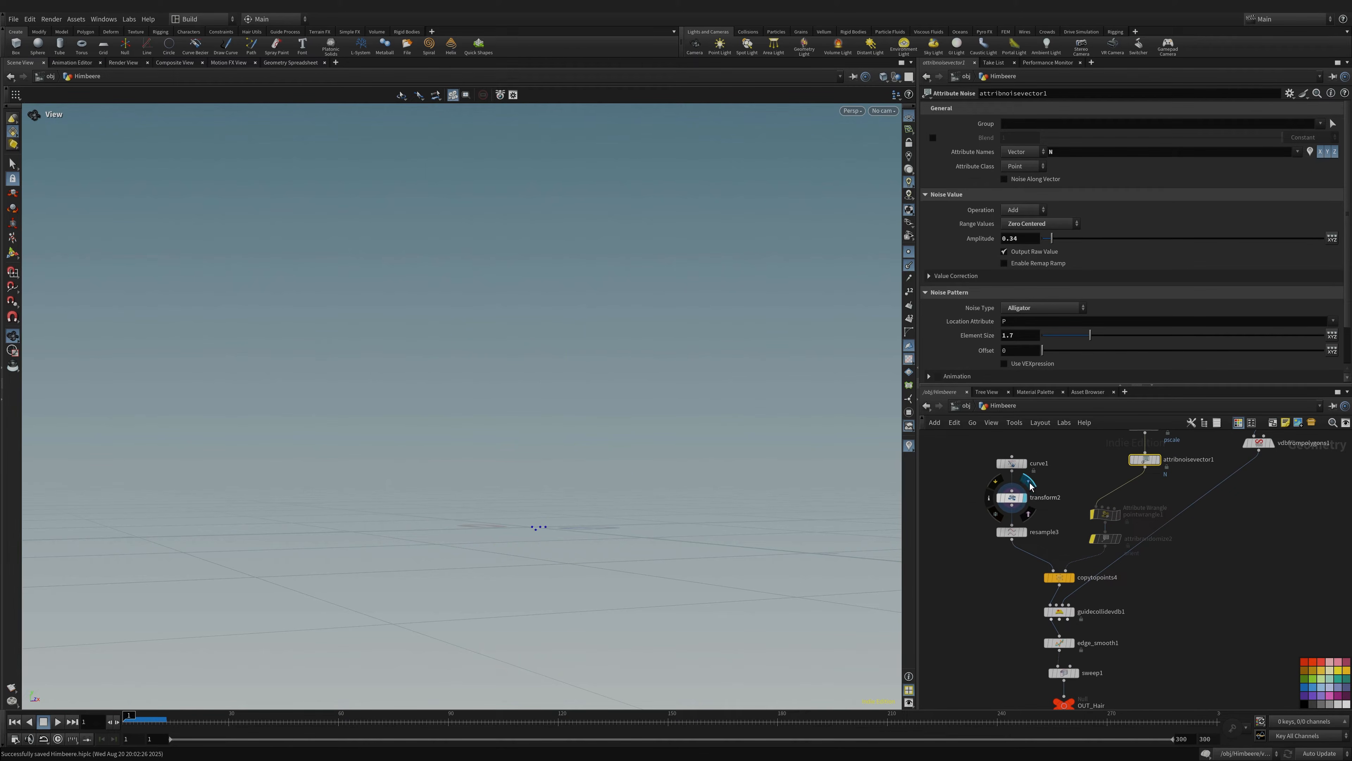
right_drag(537, 519, 543, 507)
drag(543, 507, 649, 592)
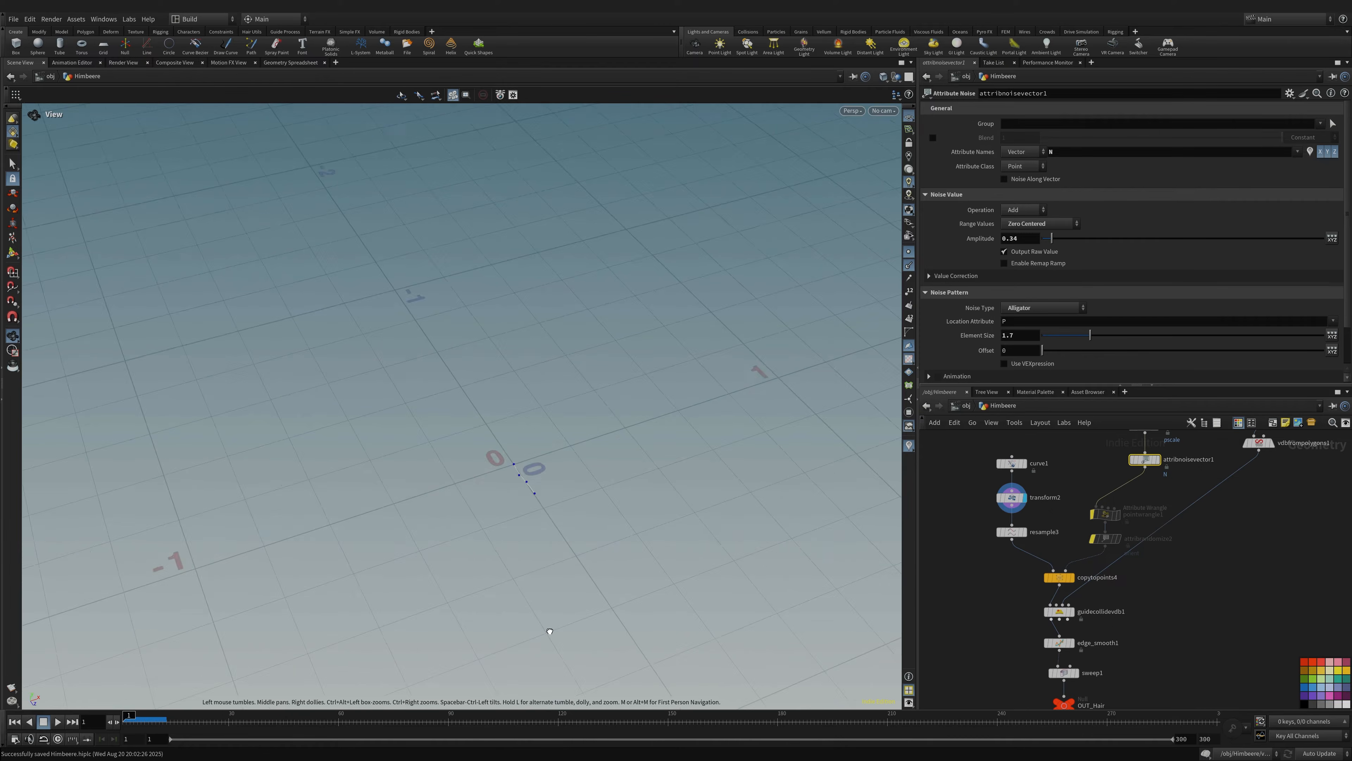
right_drag(650, 591, 841, 437)
middle_drag(840, 436, 653, 475)
drag(715, 529, 445, 188)
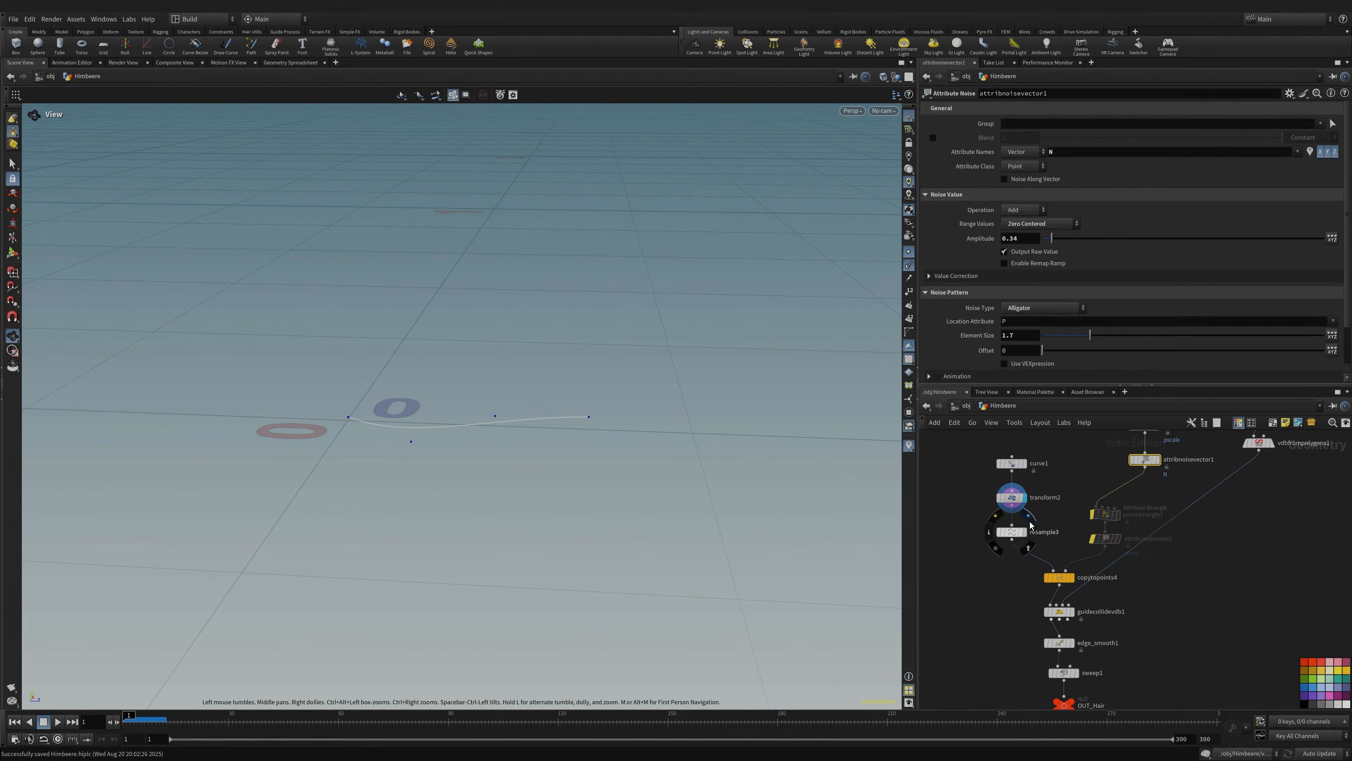
- Display the resampled curve, then the copytopoints4 hair cluster framed in view
click(1024, 532)
drag(386, 433, 510, 423)
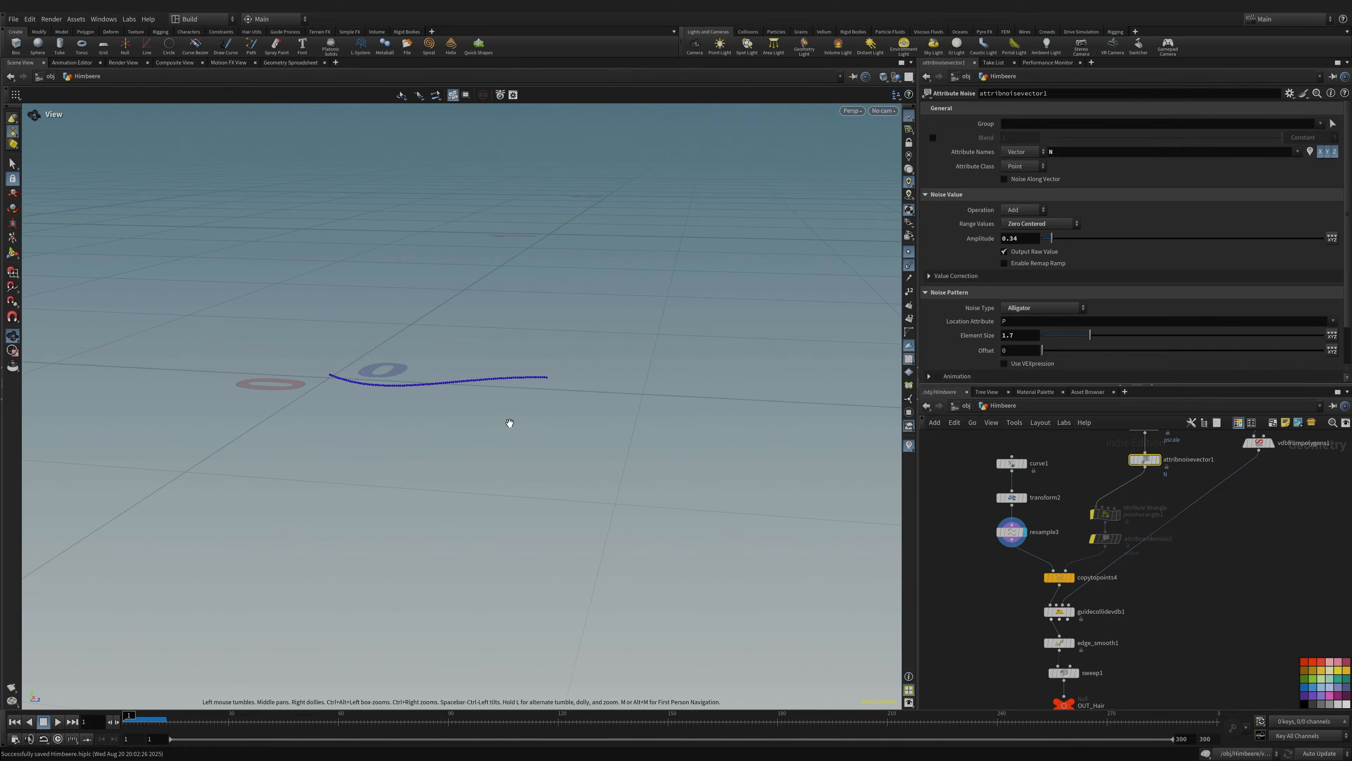
middle_drag(1149, 615, 1124, 556)
click(1045, 519)
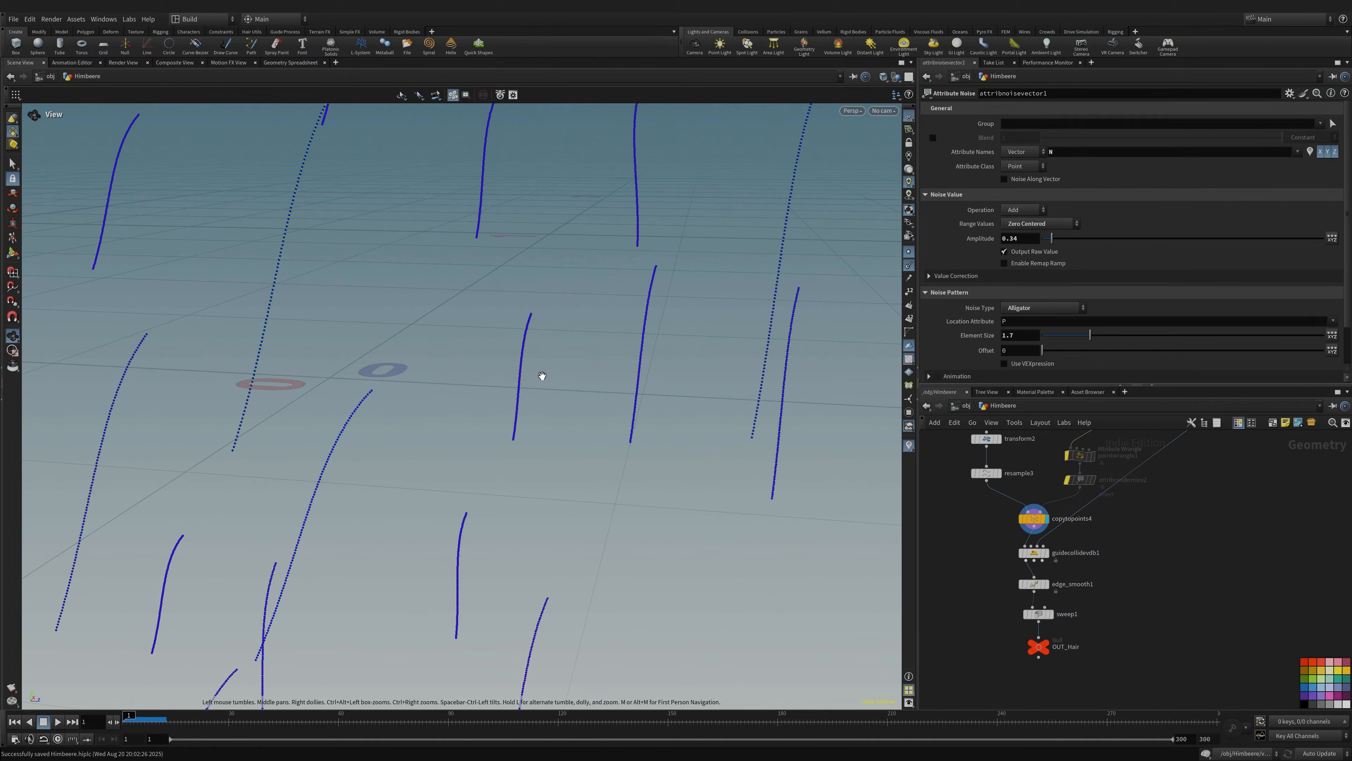
key(g)
drag(522, 408, 512, 353)
middle_drag(1144, 540, 1148, 590)
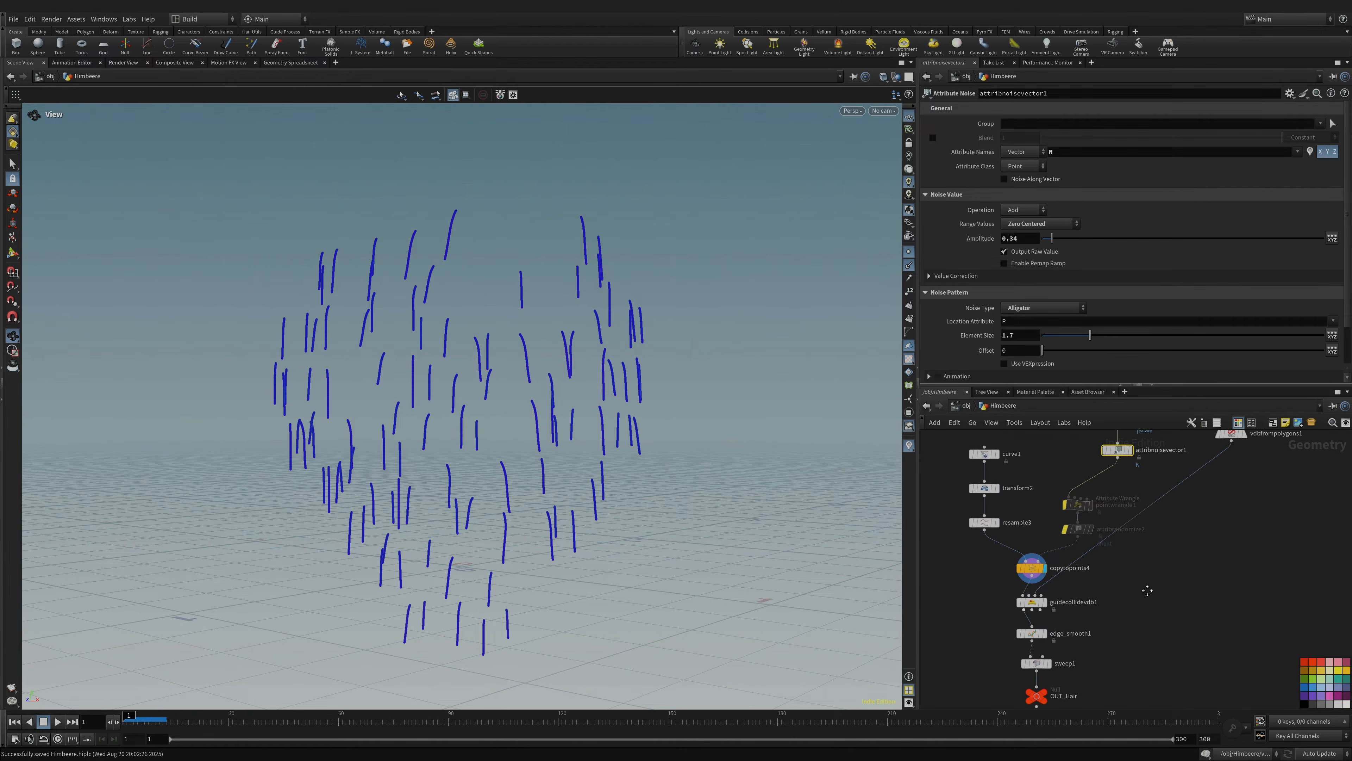
- Turn off the point markers on the hair curves
scroll(1147, 593, down, 5)
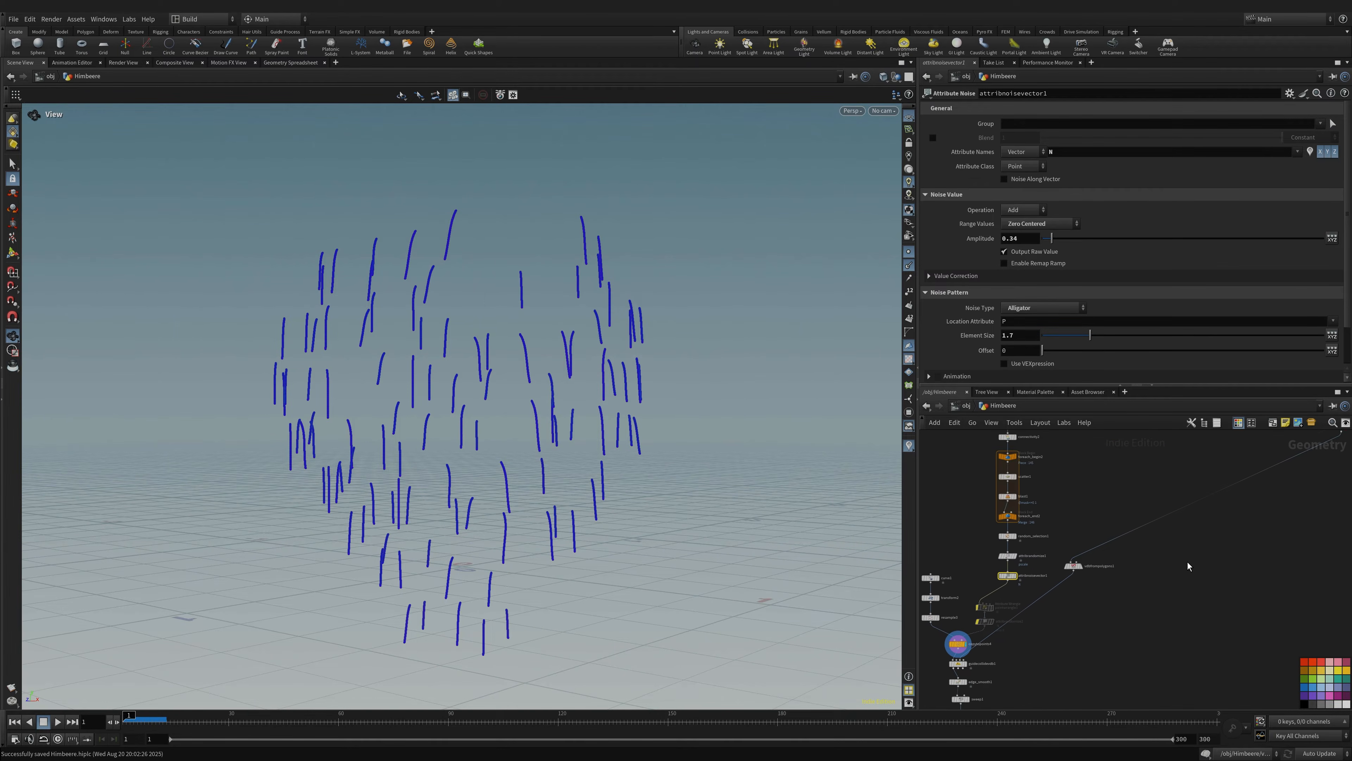
scroll(1011, 578, up, 5)
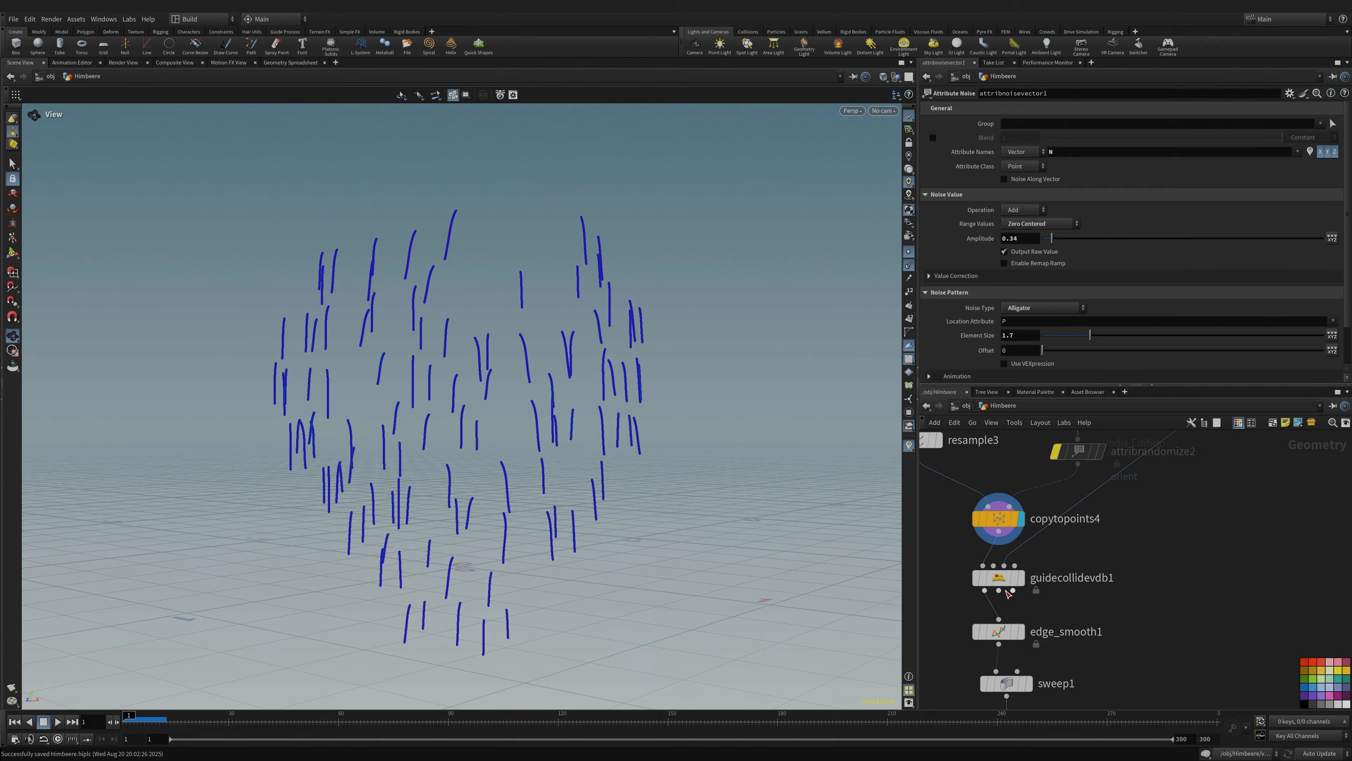
mouse_move(1001, 588)
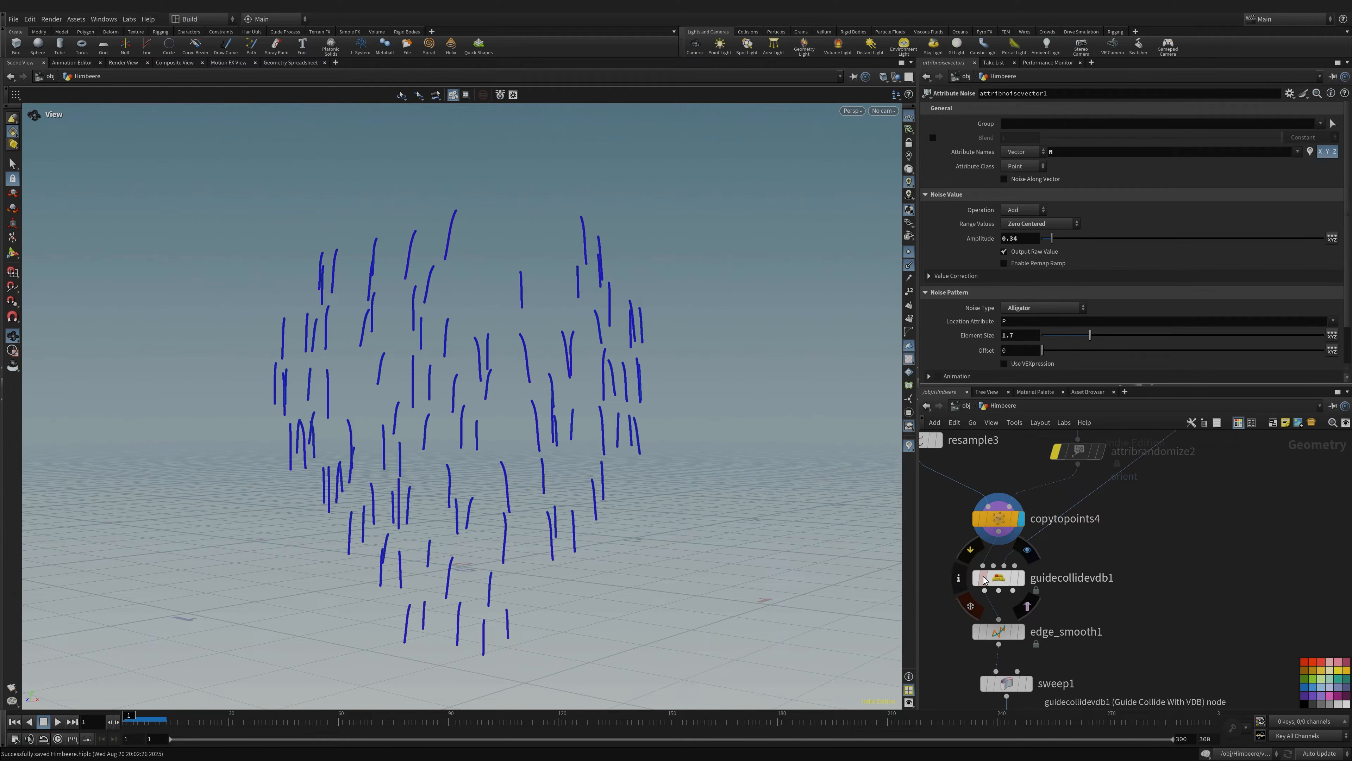
mouse_move(459, 433)
mouse_down()
mouse_move(426, 431)
mouse_move(439, 427)
mouse_up()
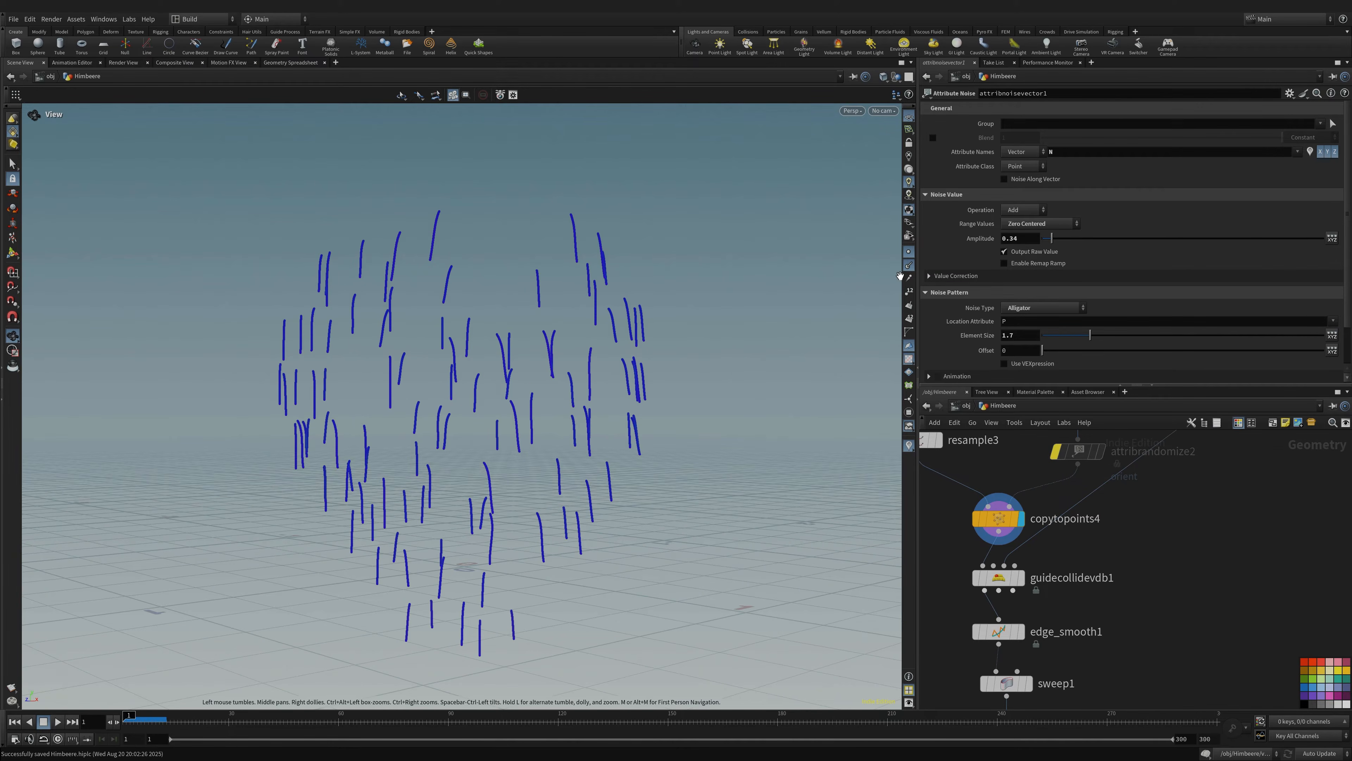
click(911, 251)
middle_drag(532, 457, 601, 422)
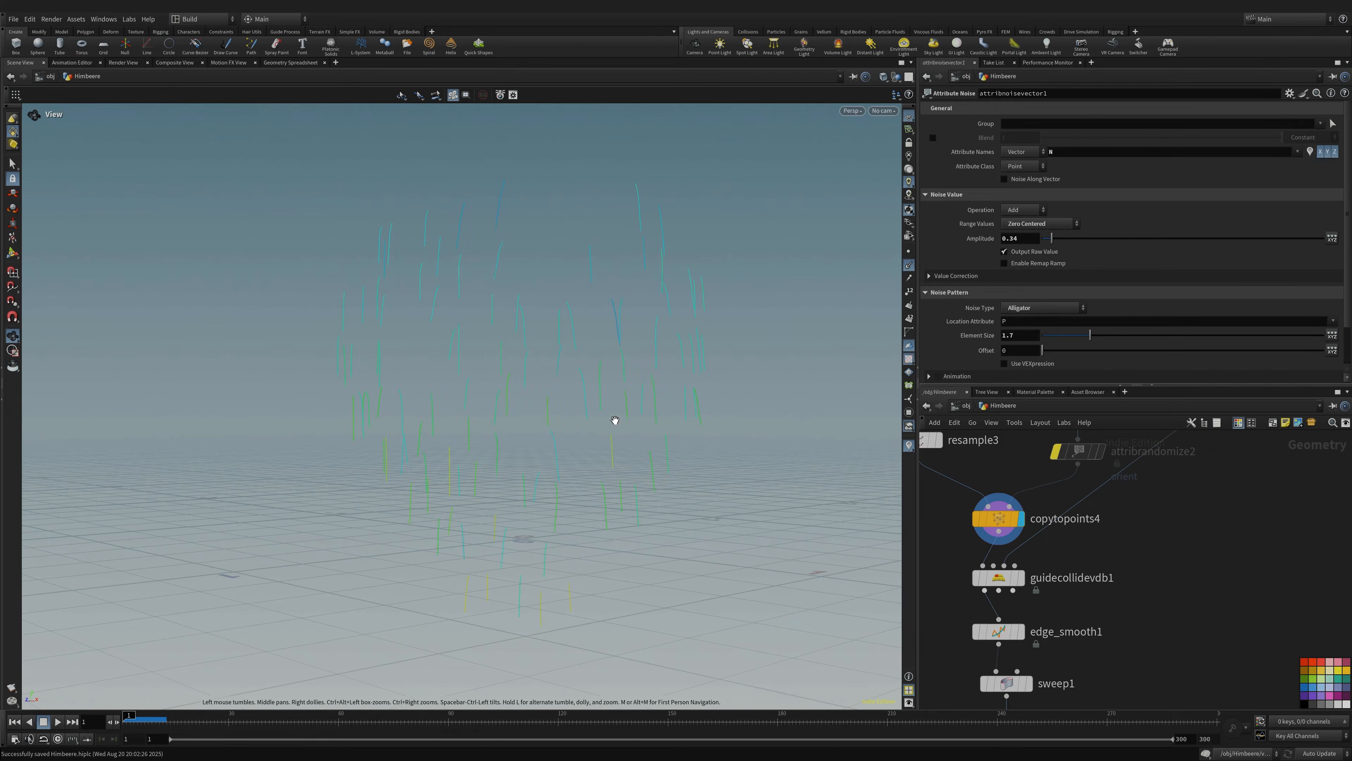
- Set the viewport Color Scheme to Dark in the Display Options
key(d)
click(595, 315)
click(595, 321)
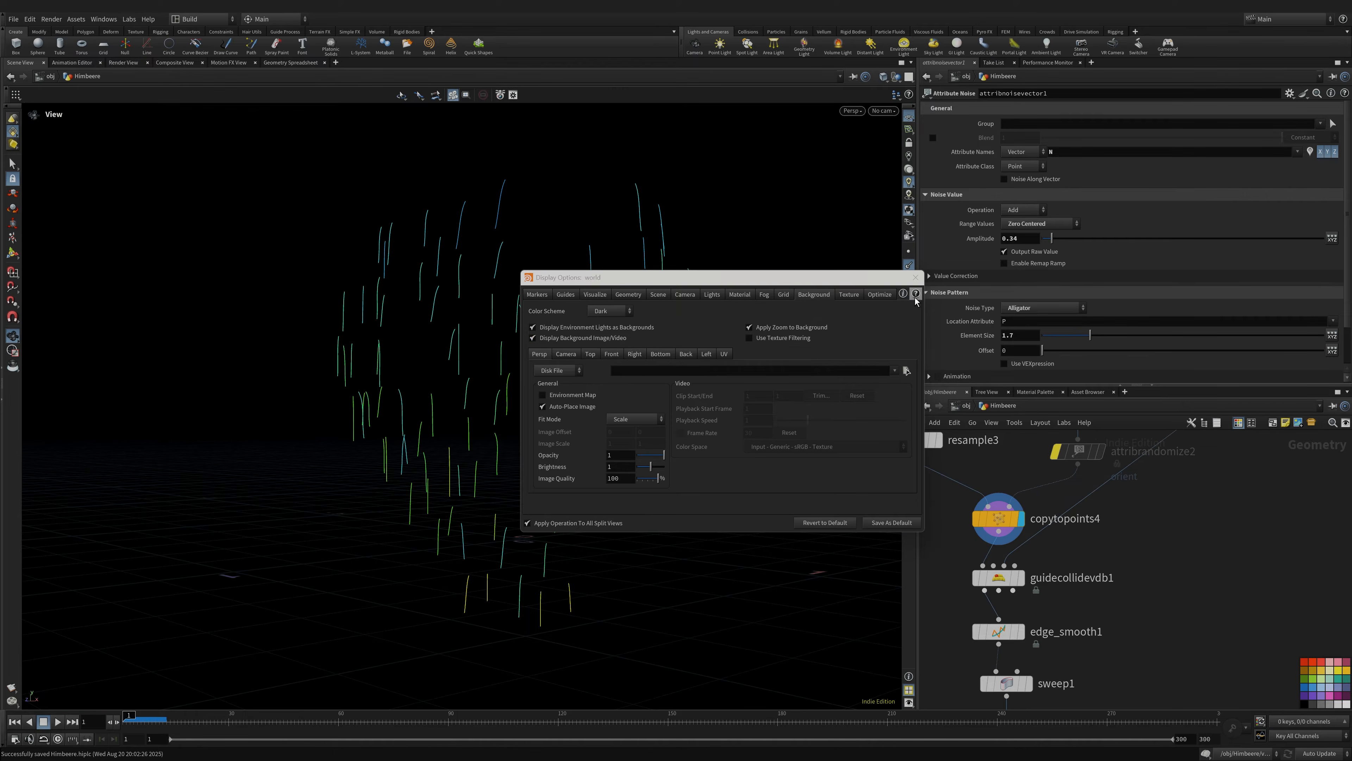
click(915, 278)
mouse_move(634, 431)
mouse_down()
mouse_move(549, 438)
mouse_move(631, 428)
mouse_up()
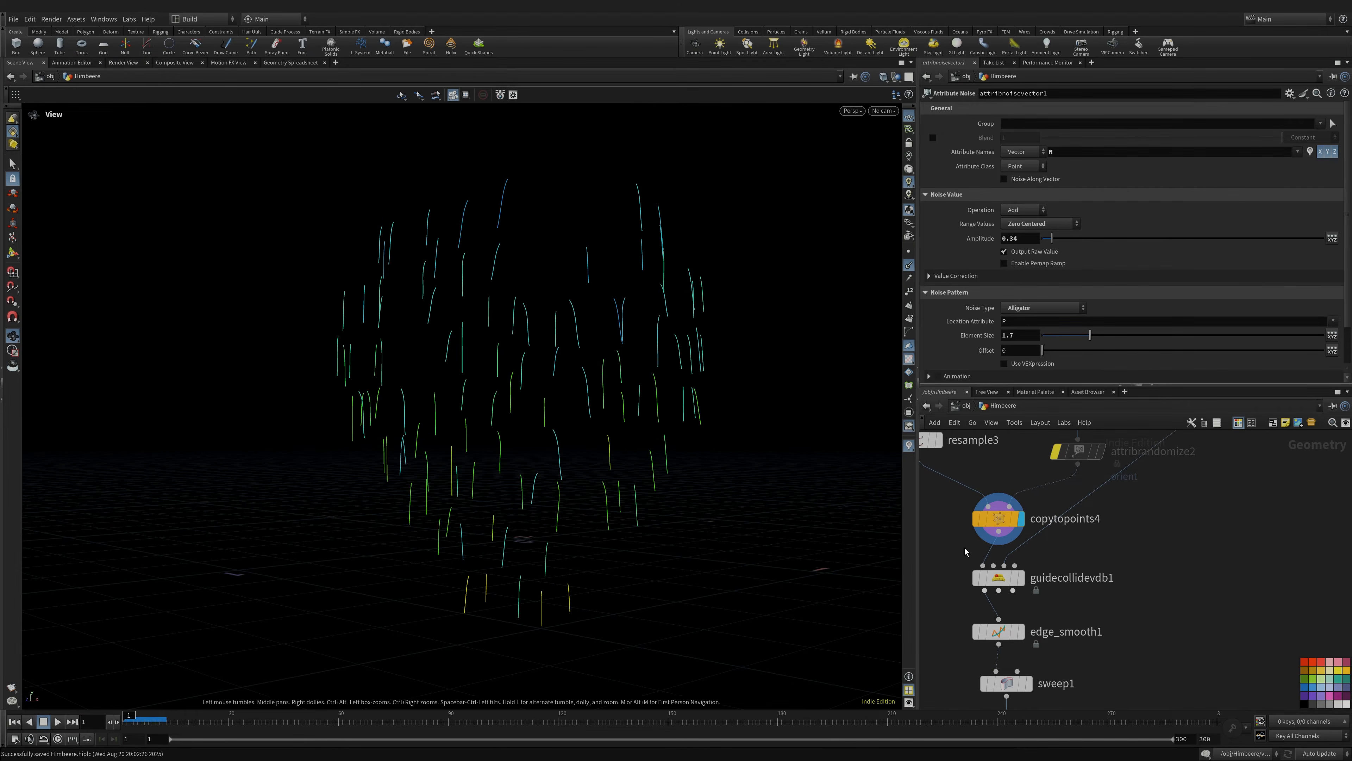
mouse_move(1004, 583)
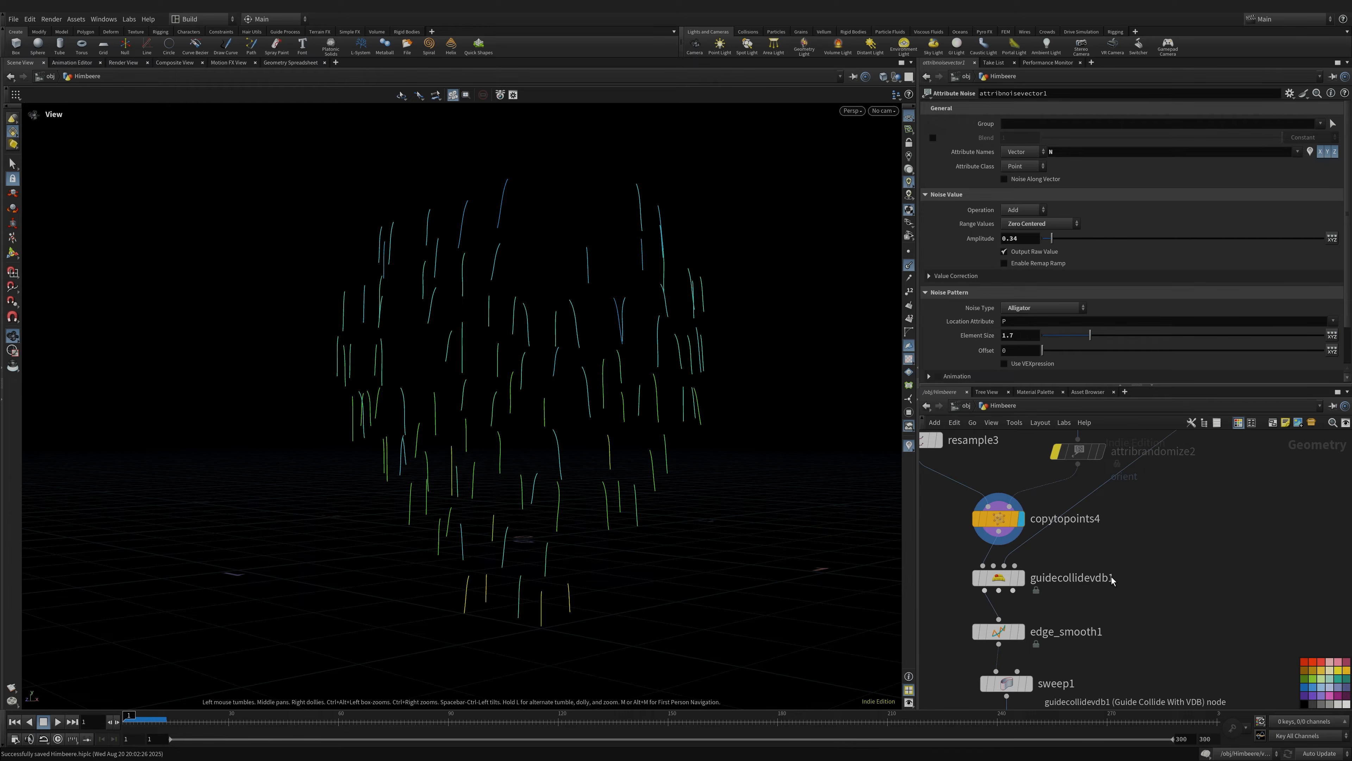
scroll(1004, 580, down, 6)
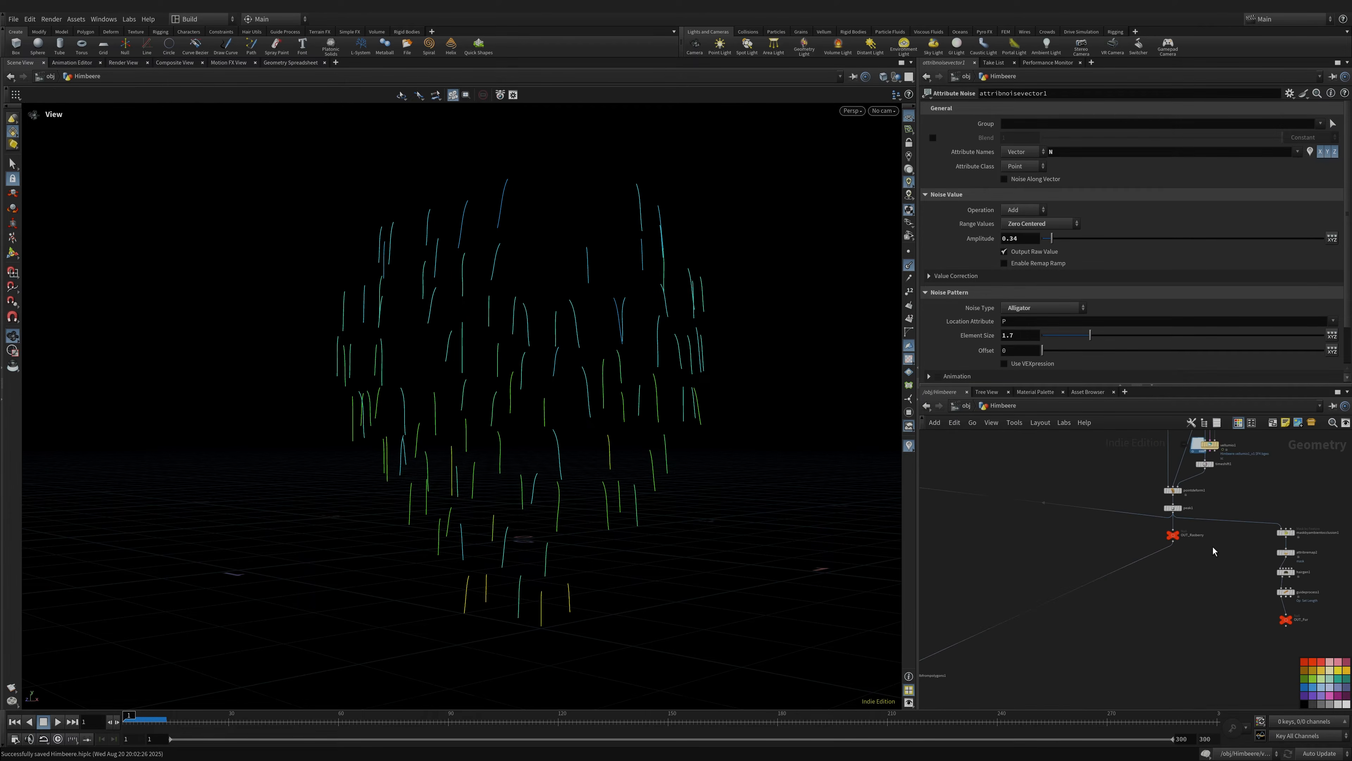
scroll(1073, 606, up, 8)
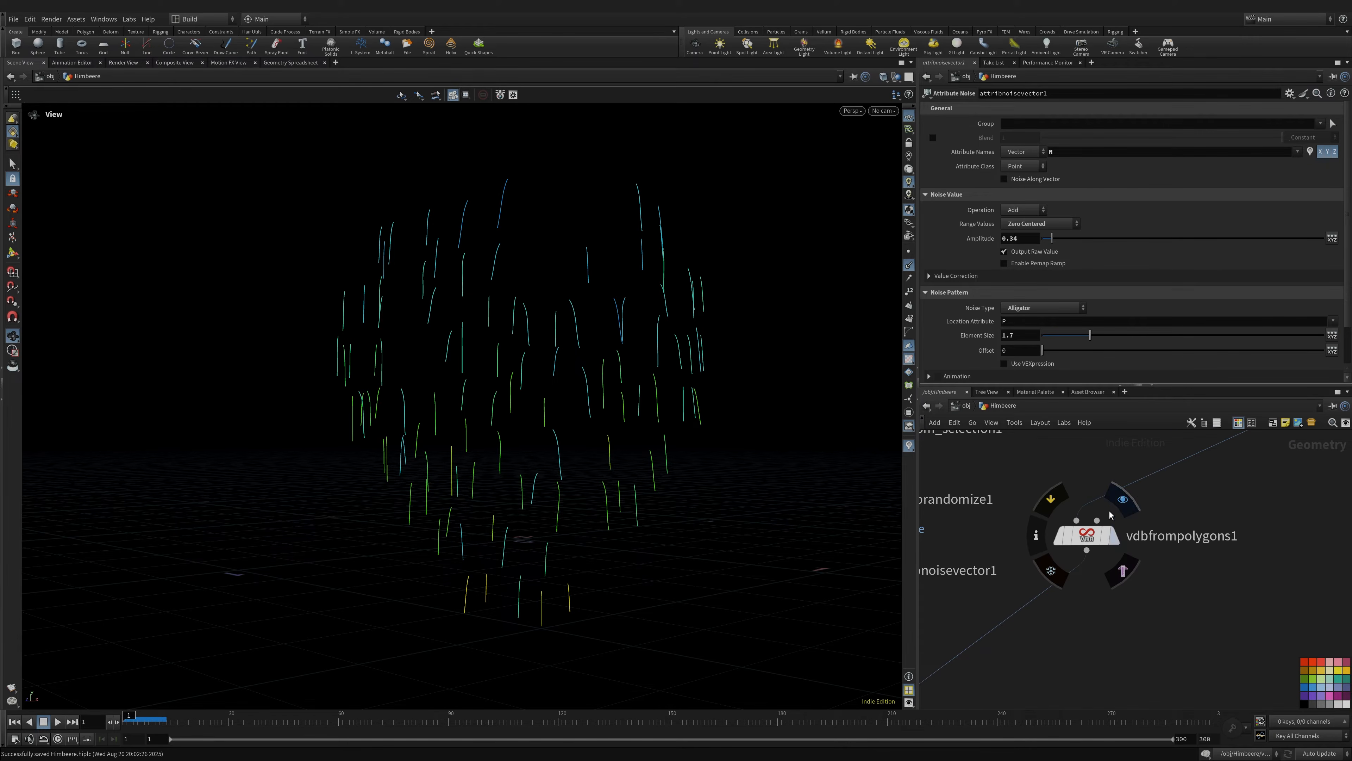
- Display vdbfrompolygons1 to check the raspberry's VDB collision surface and its settings
click(1119, 504)
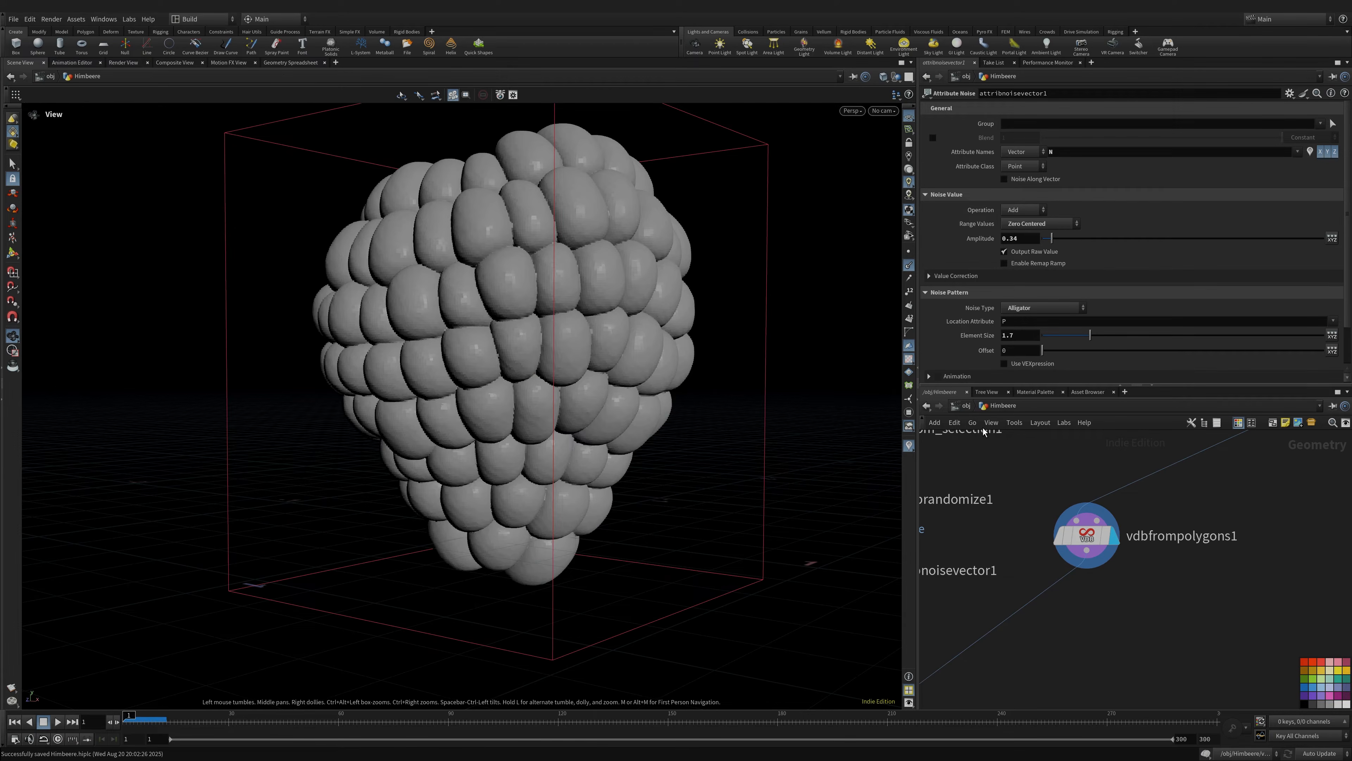
click(1085, 536)
middle_drag(1003, 620, 1112, 513)
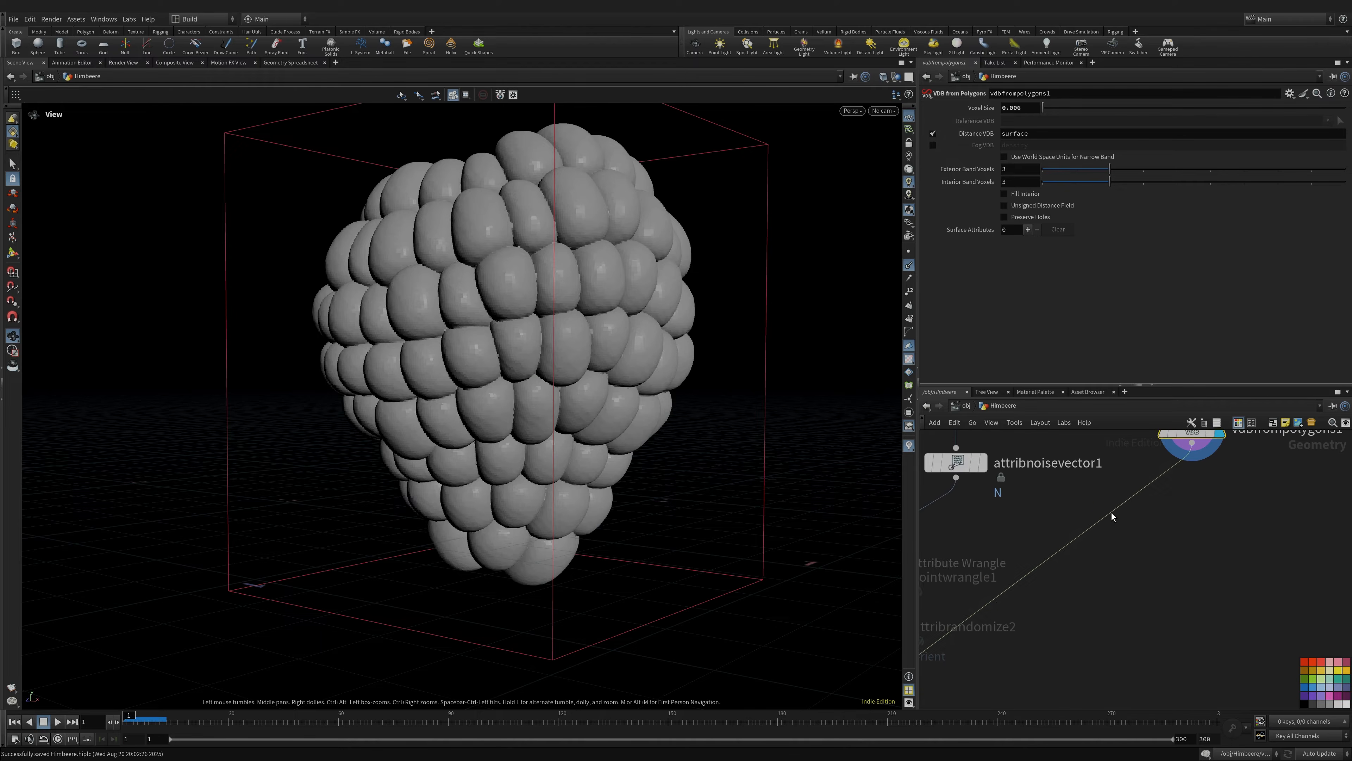
mouse_move(1018, 591)
middle_down()
mouse_move(1159, 471)
mouse_move(1189, 484)
middle_up()
- Preview the hair curves after guidecollidevdb1, then after edge_smooth1
click(1112, 513)
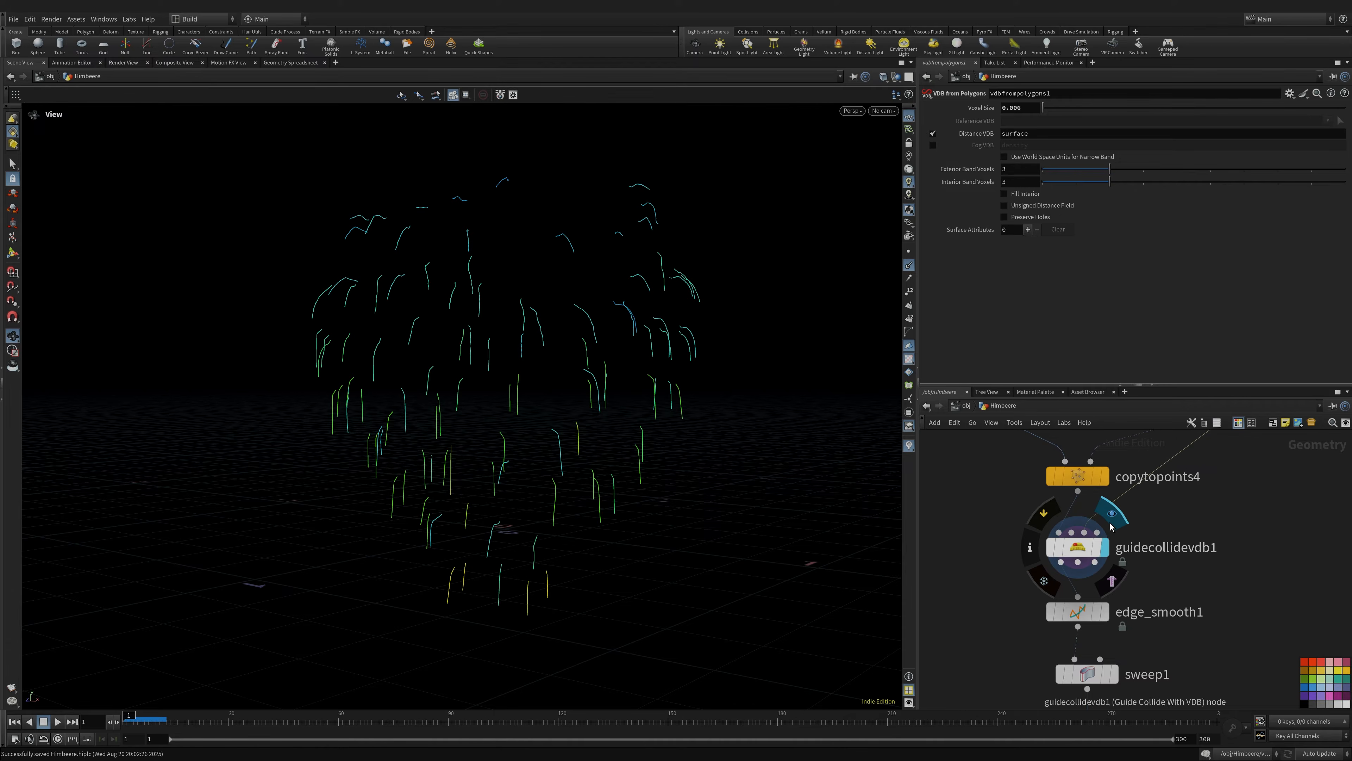
drag(478, 389, 654, 380)
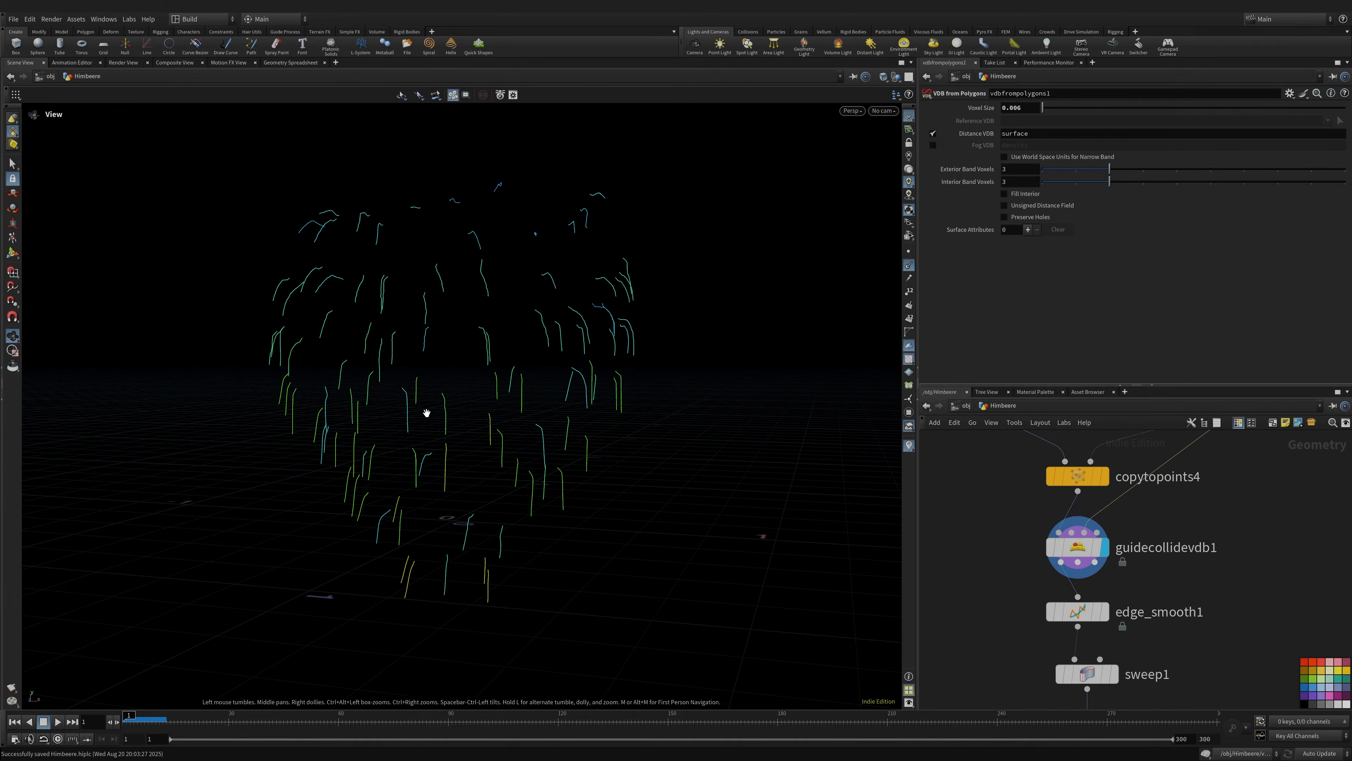
drag(374, 392, 358, 382)
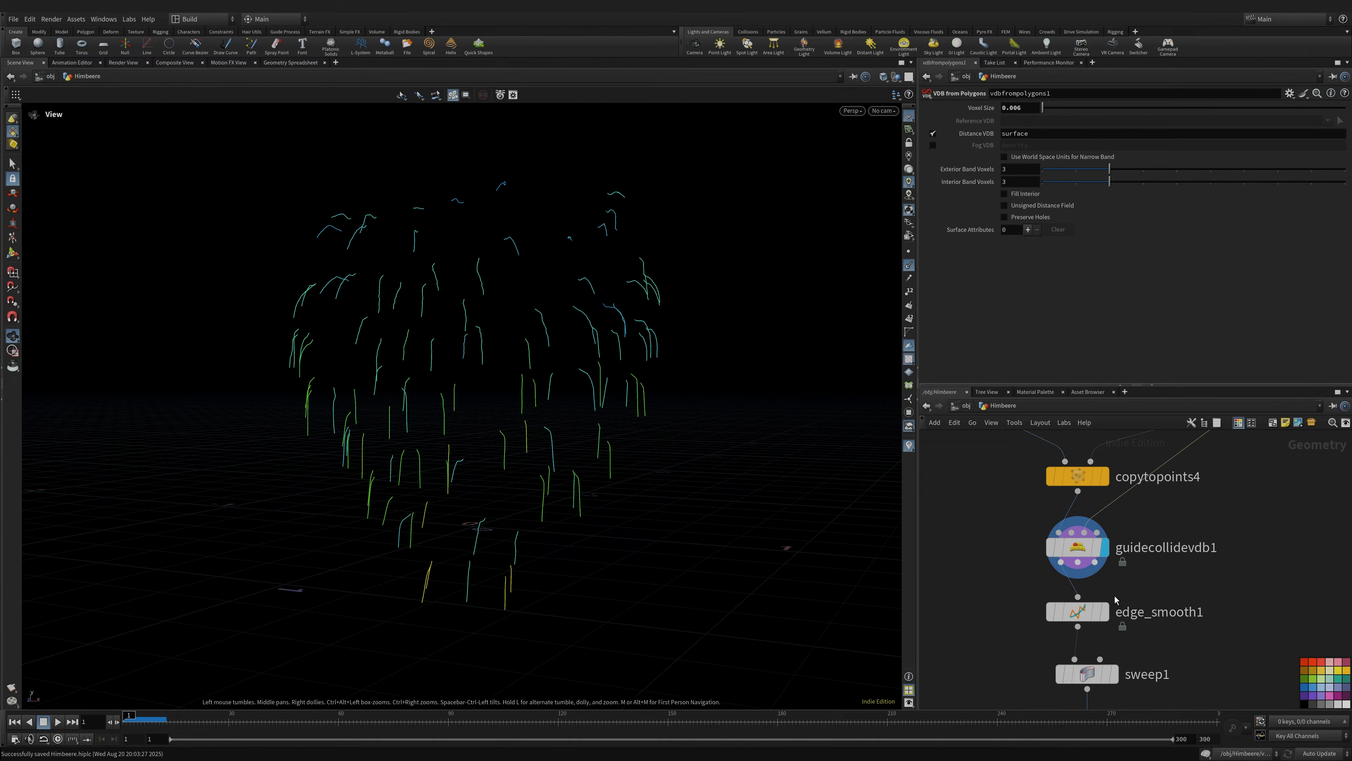
middle_drag(1115, 600, 1069, 501)
click(1064, 478)
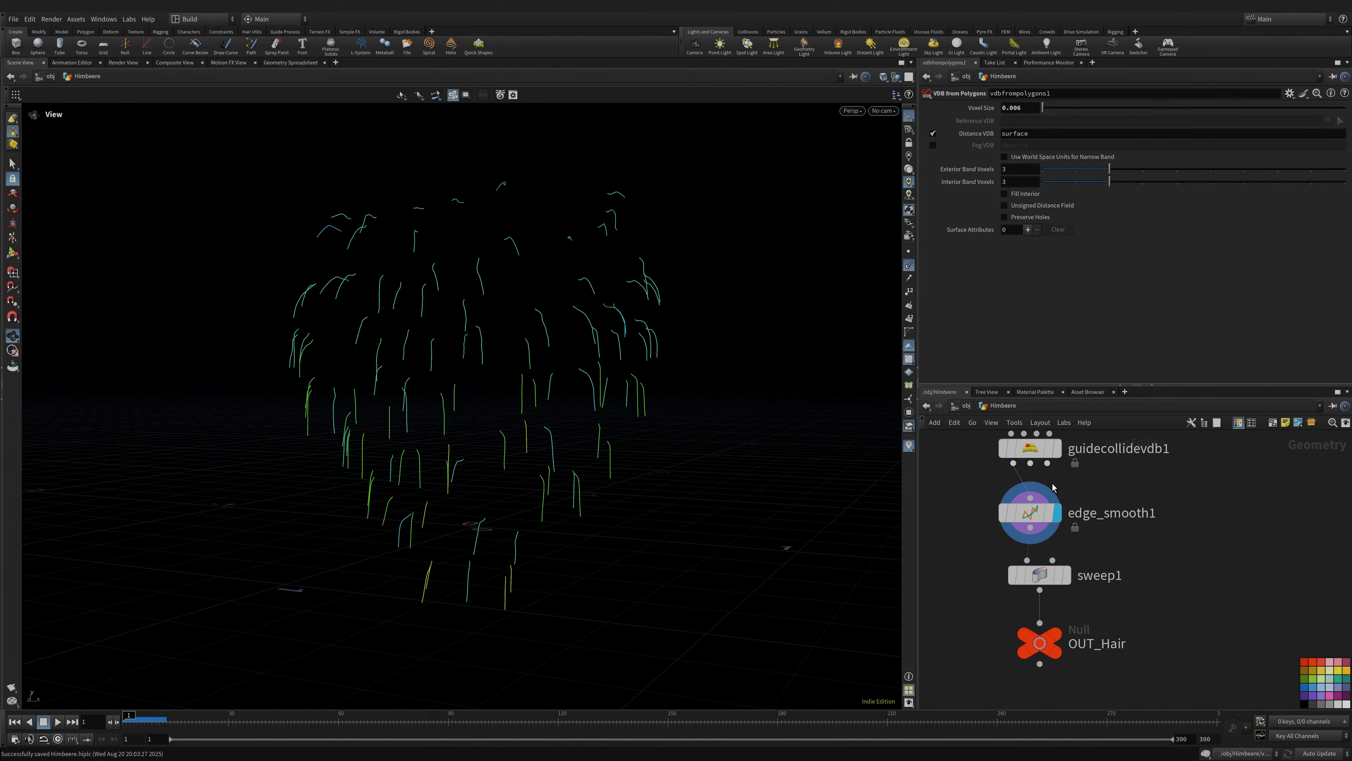
- Display the sweep1 hair tubes with point normals hidden and orbit around them
drag(437, 357, 496, 342)
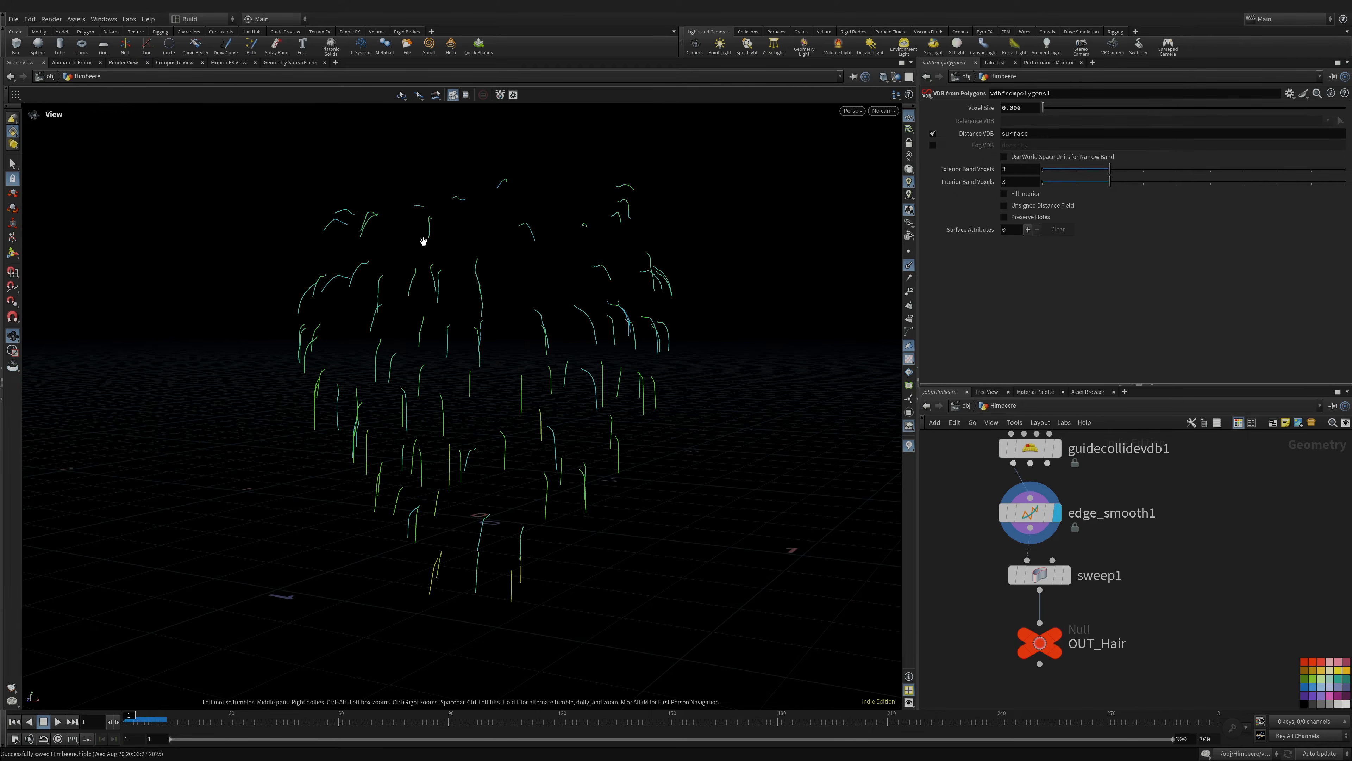
click(1072, 542)
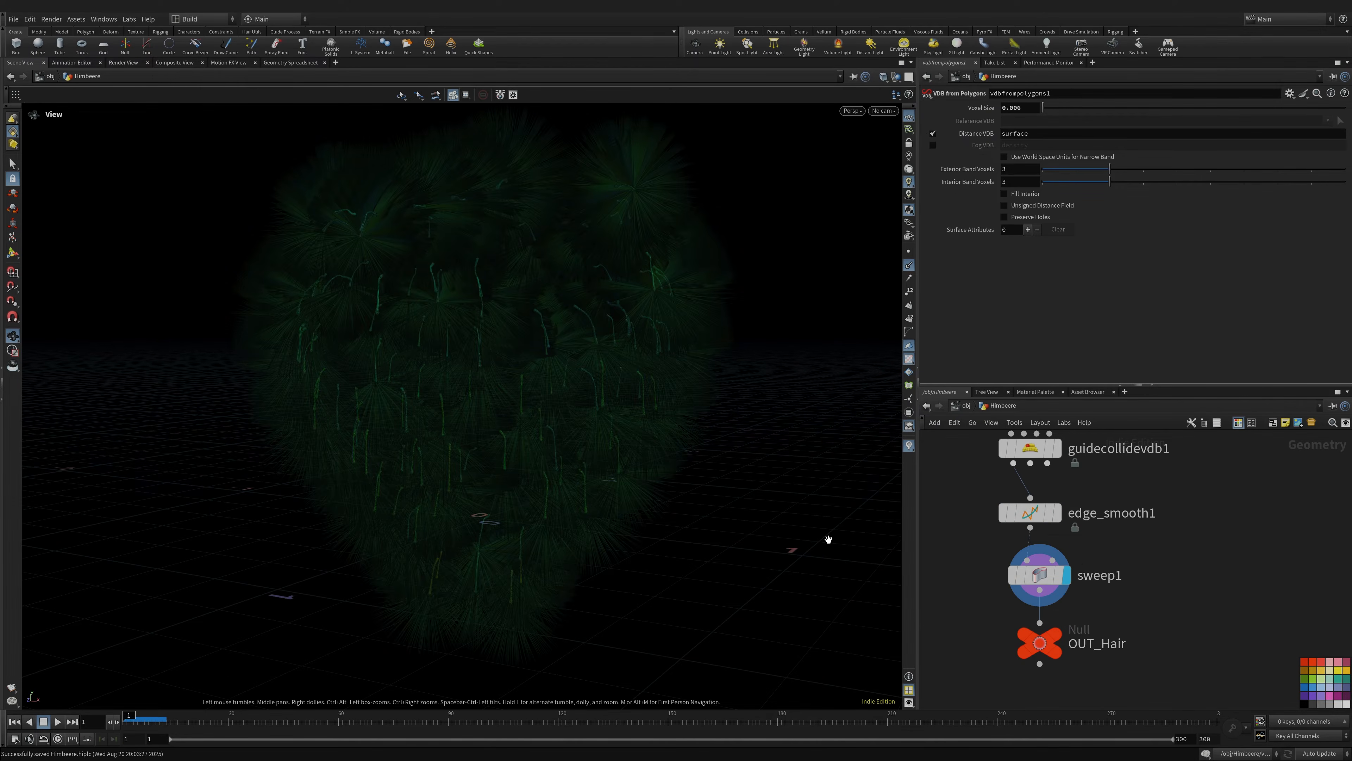
double_click(1135, 520)
click(909, 266)
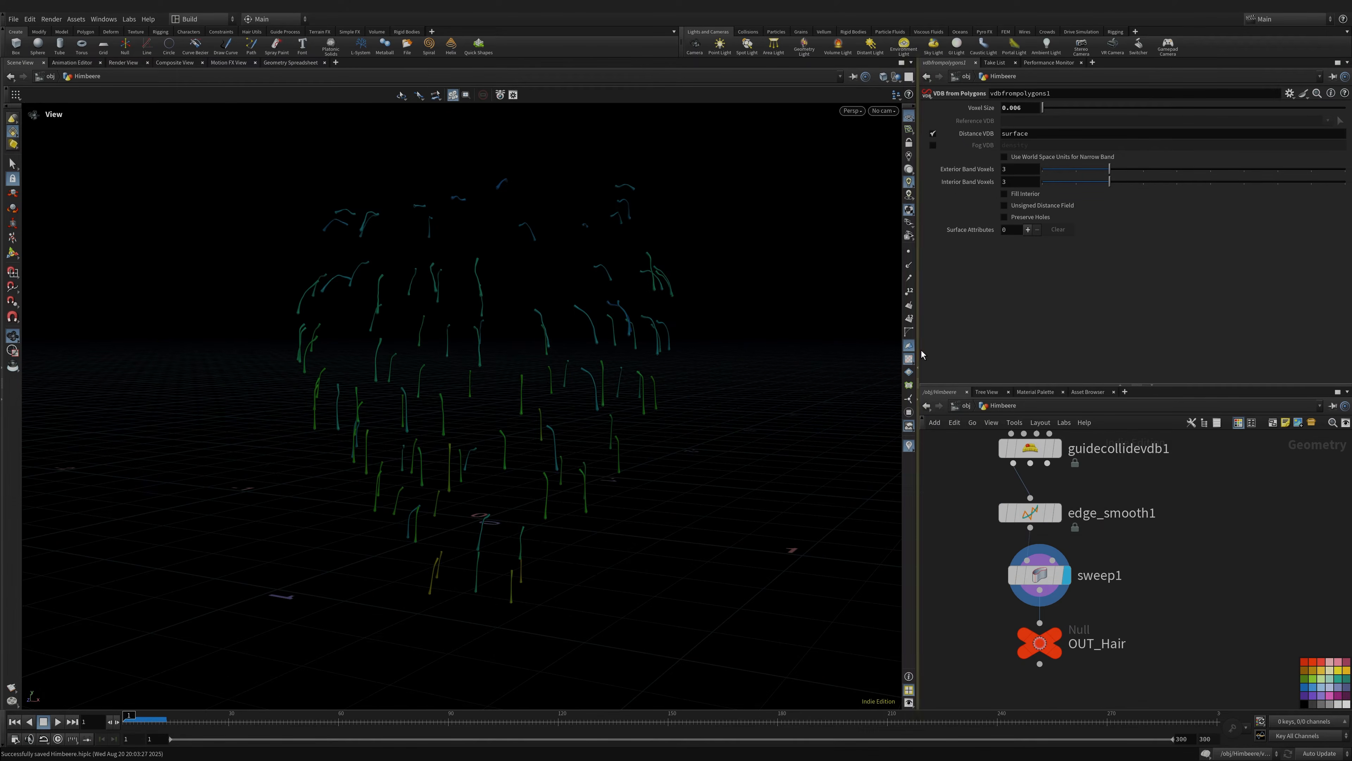
drag(449, 345, 833, 315)
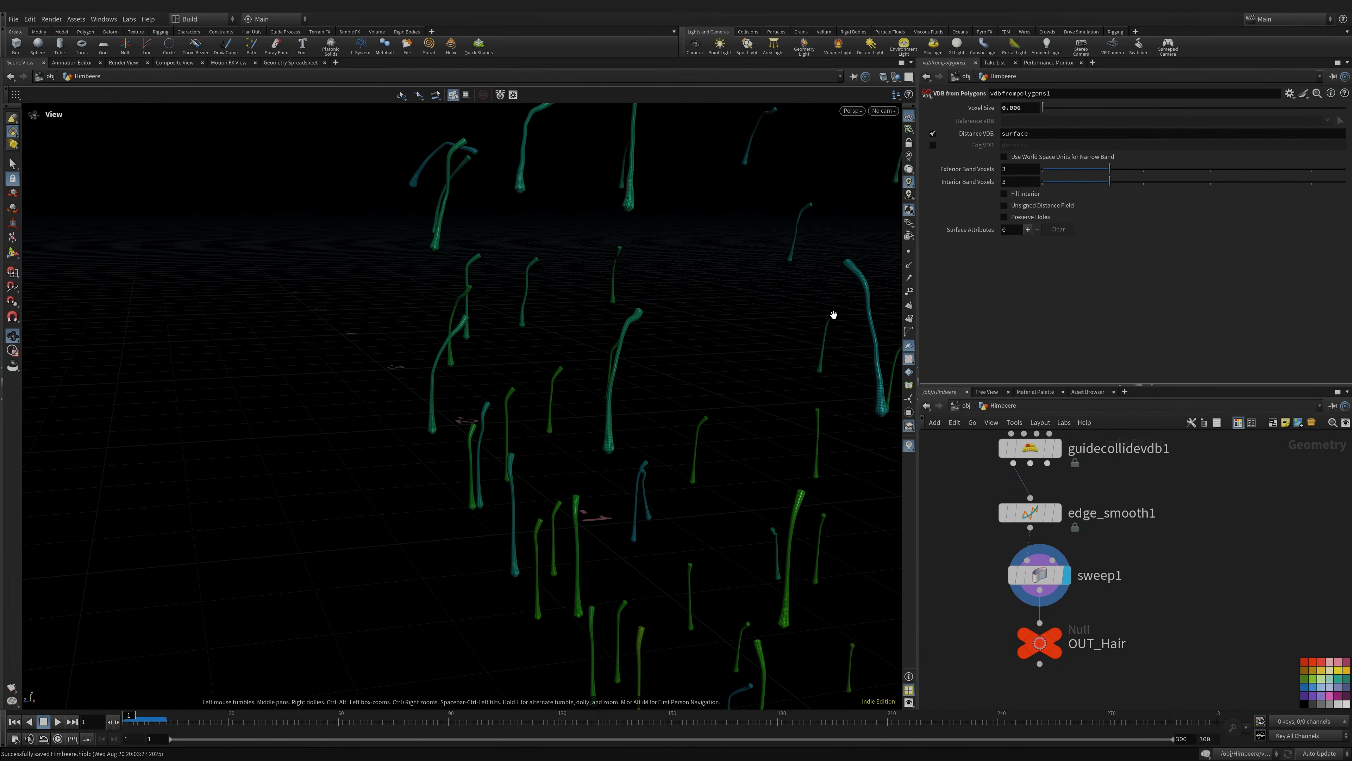
drag(590, 483, 662, 355)
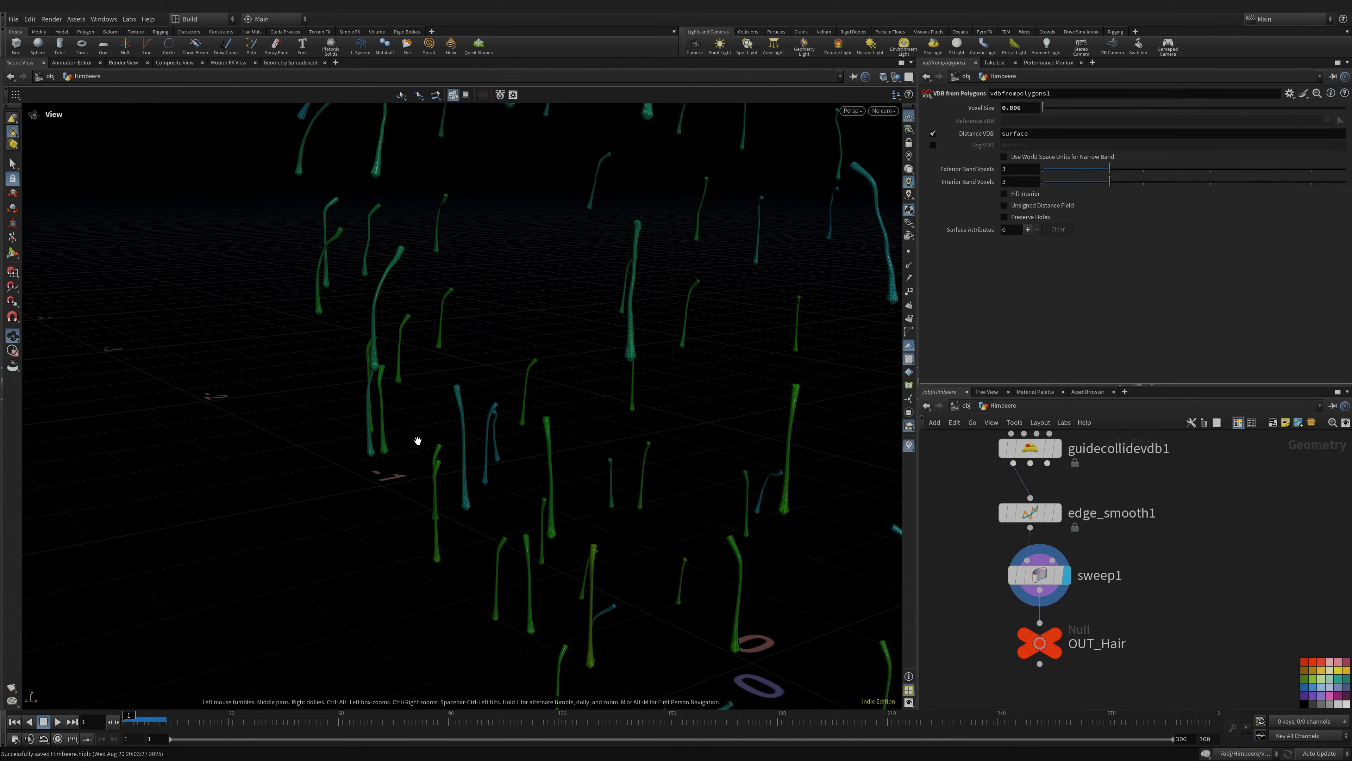
right_drag(688, 387, 511, 373)
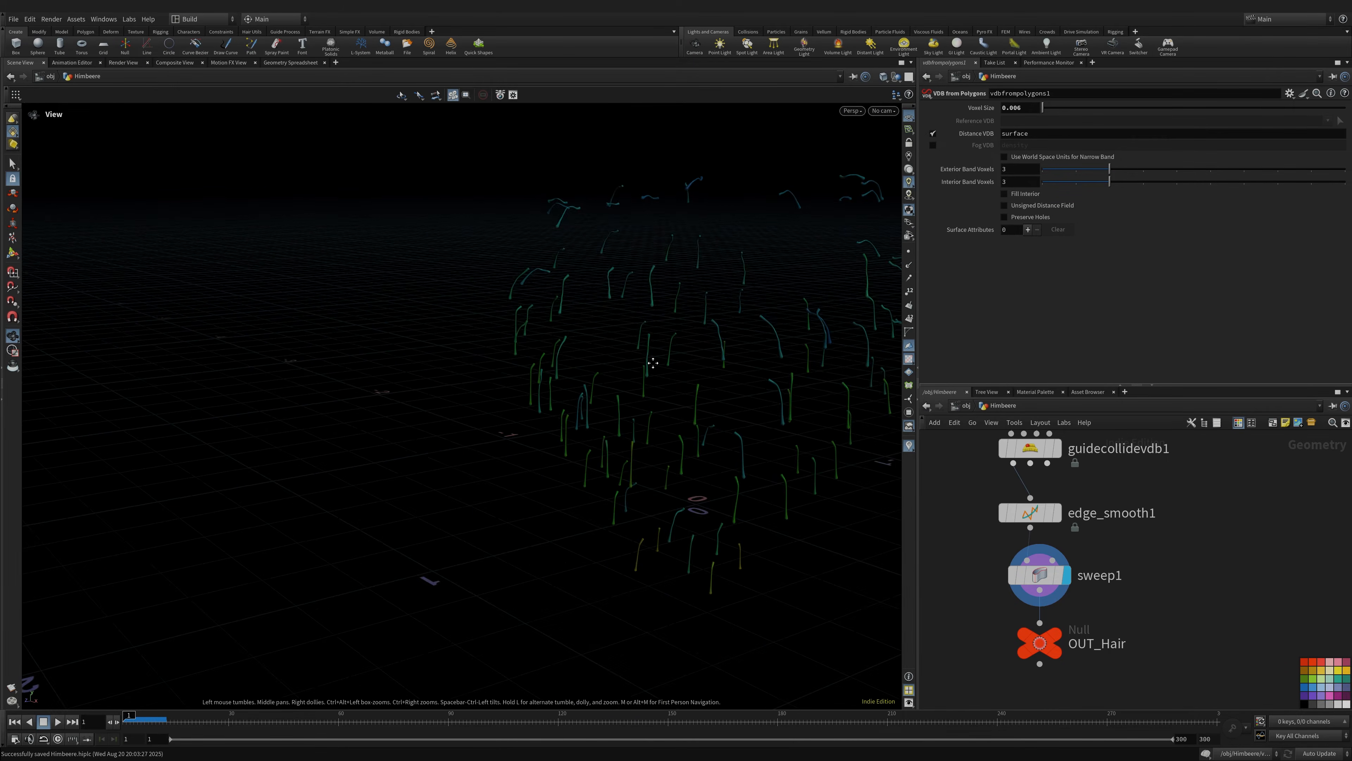
middle_drag(655, 364, 528, 365)
drag(610, 366, 657, 349)
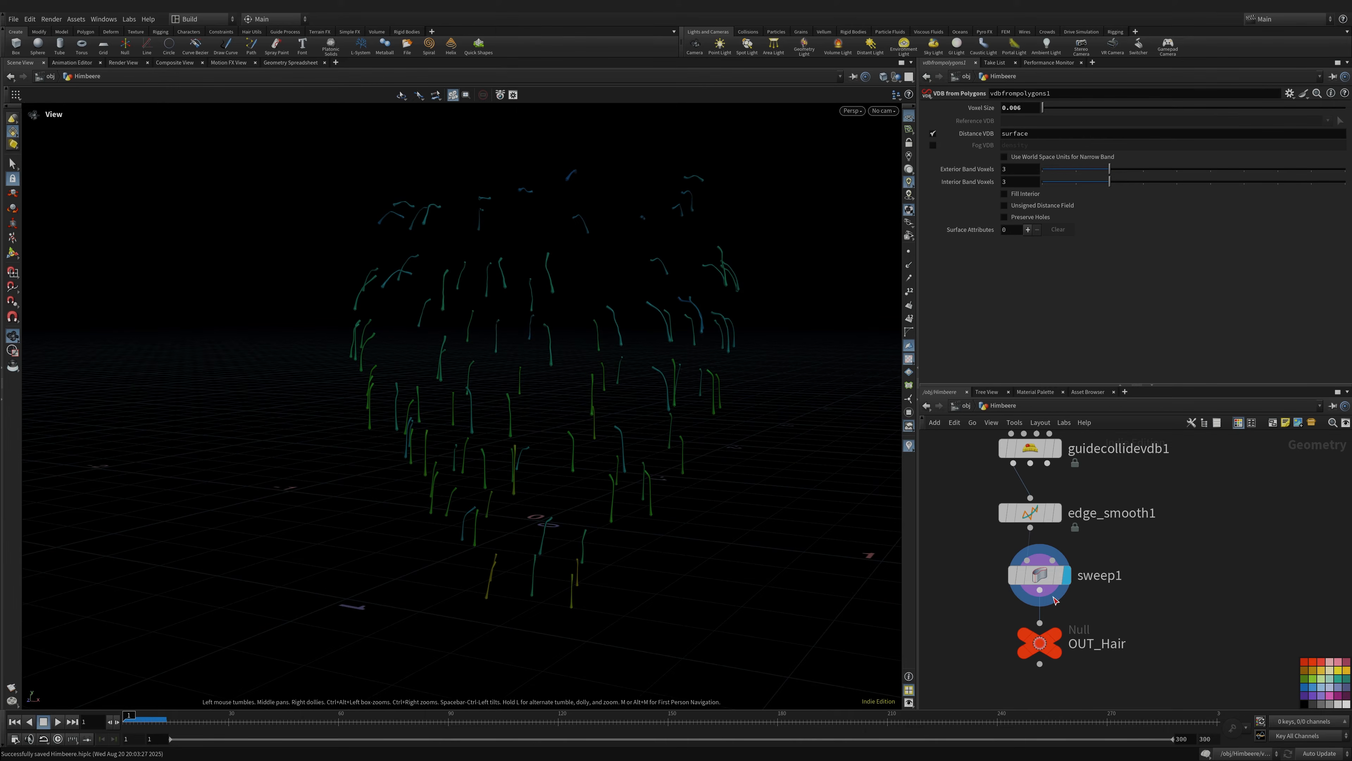
- Show the final OUT_Hair strands and centre them in the viewport
mouse_move(1057, 646)
click(1078, 611)
right_drag(702, 417, 522, 411)
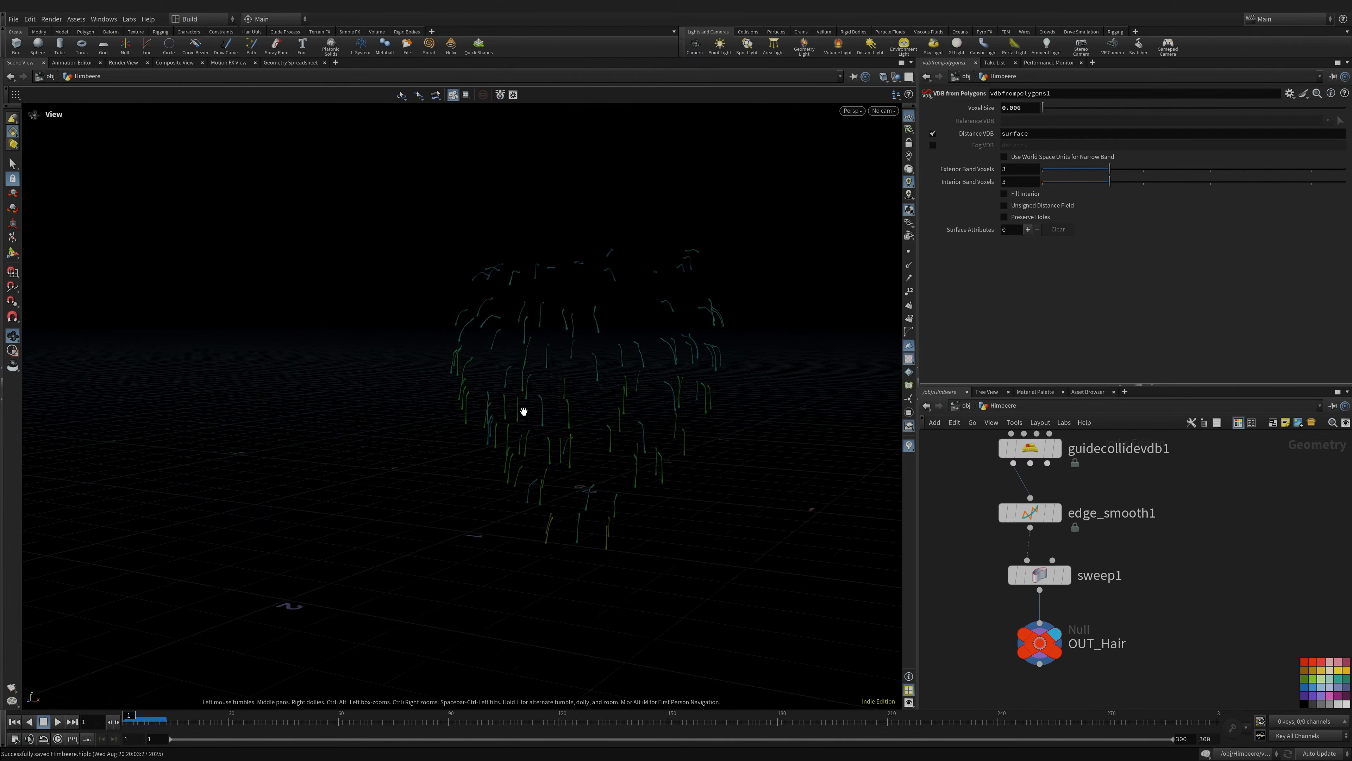
middle_drag(624, 406, 565, 409)
drag(550, 413, 682, 459)
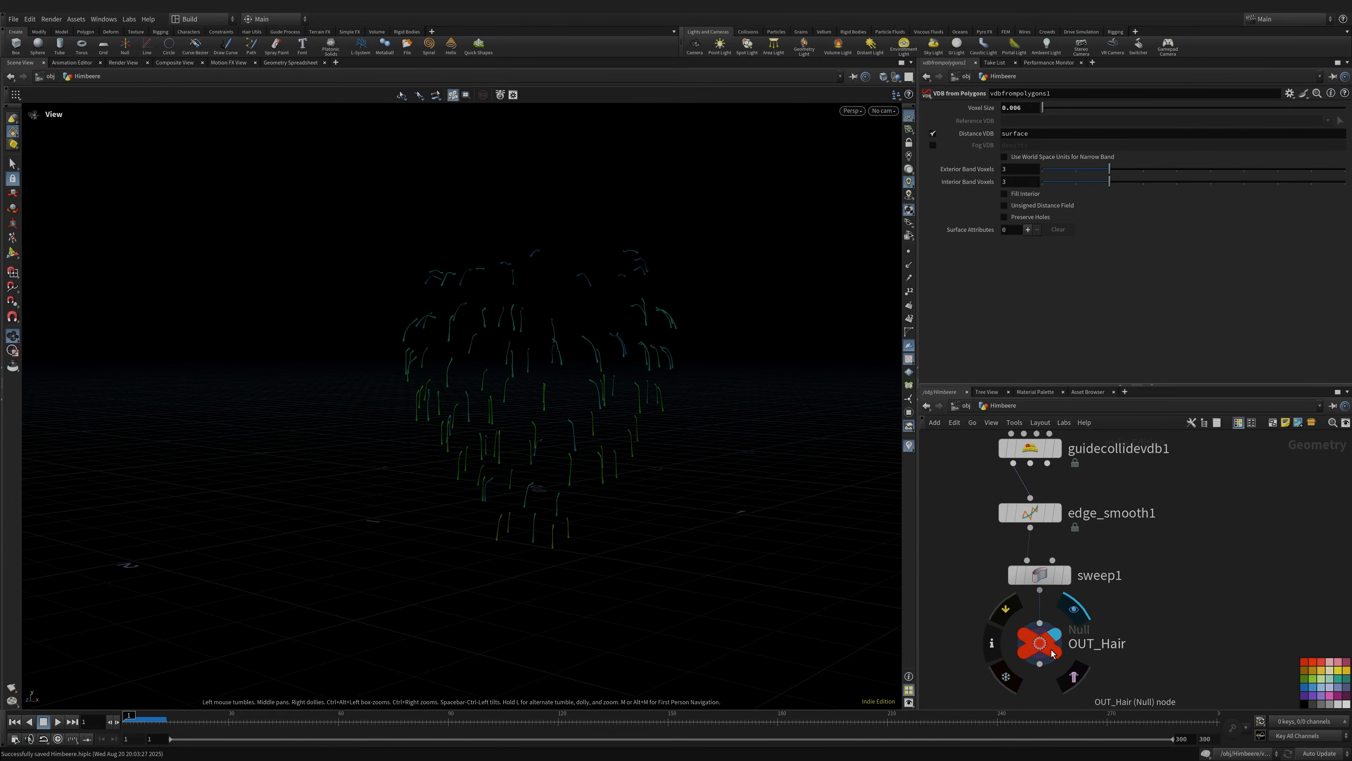
- Check sweep1's point and primitive counts, then dismiss the OUT_Hair info window
click(1040, 654)
middle_click(1042, 576)
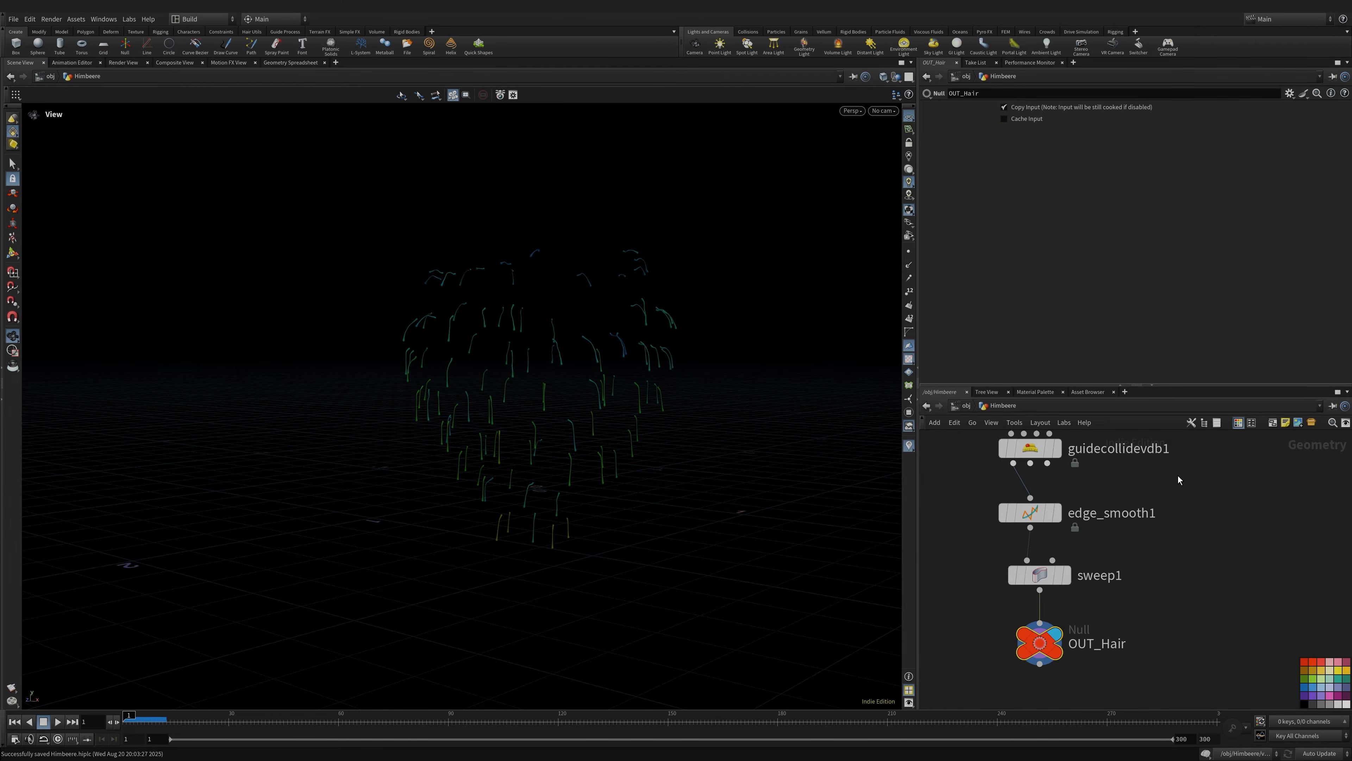
middle_drag(1178, 476, 1136, 602)
scroll(1135, 602, down, 3)
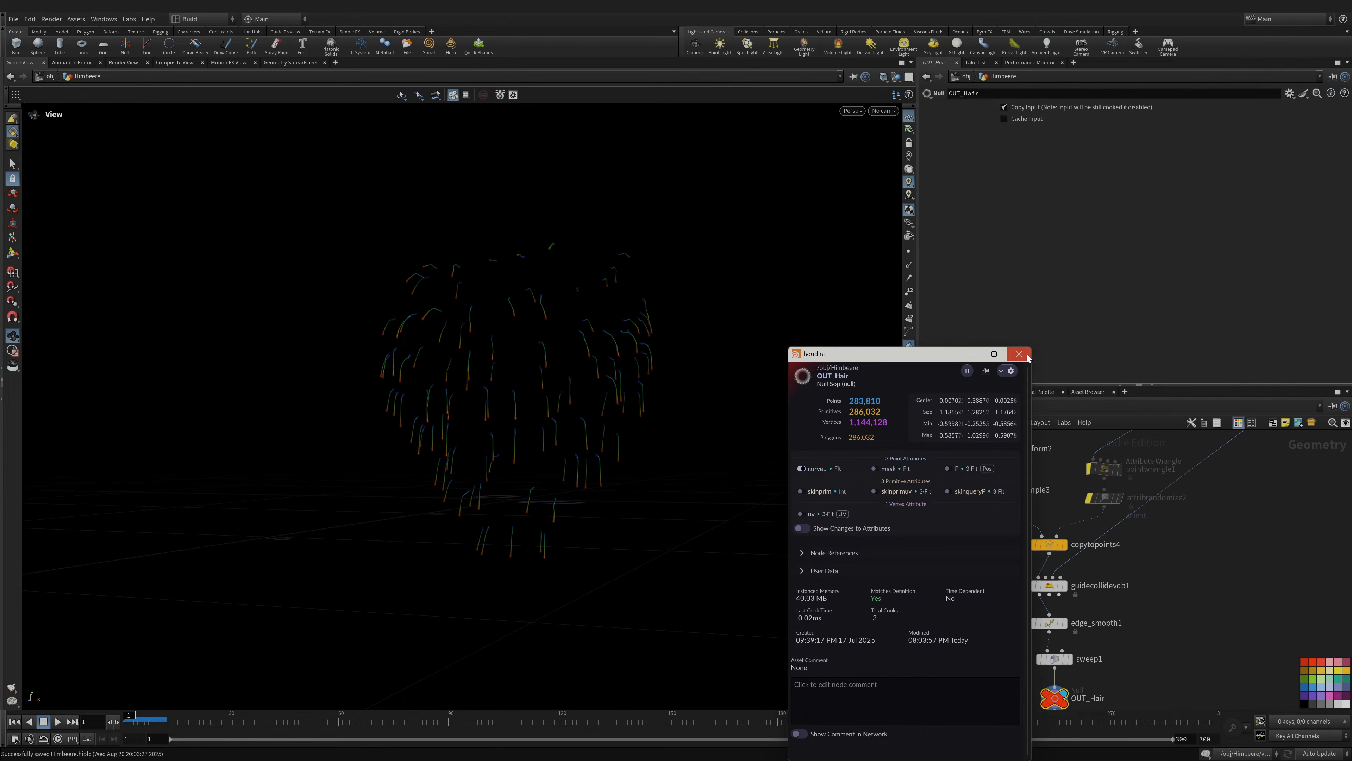
click(1019, 353)
drag(519, 402, 568, 391)
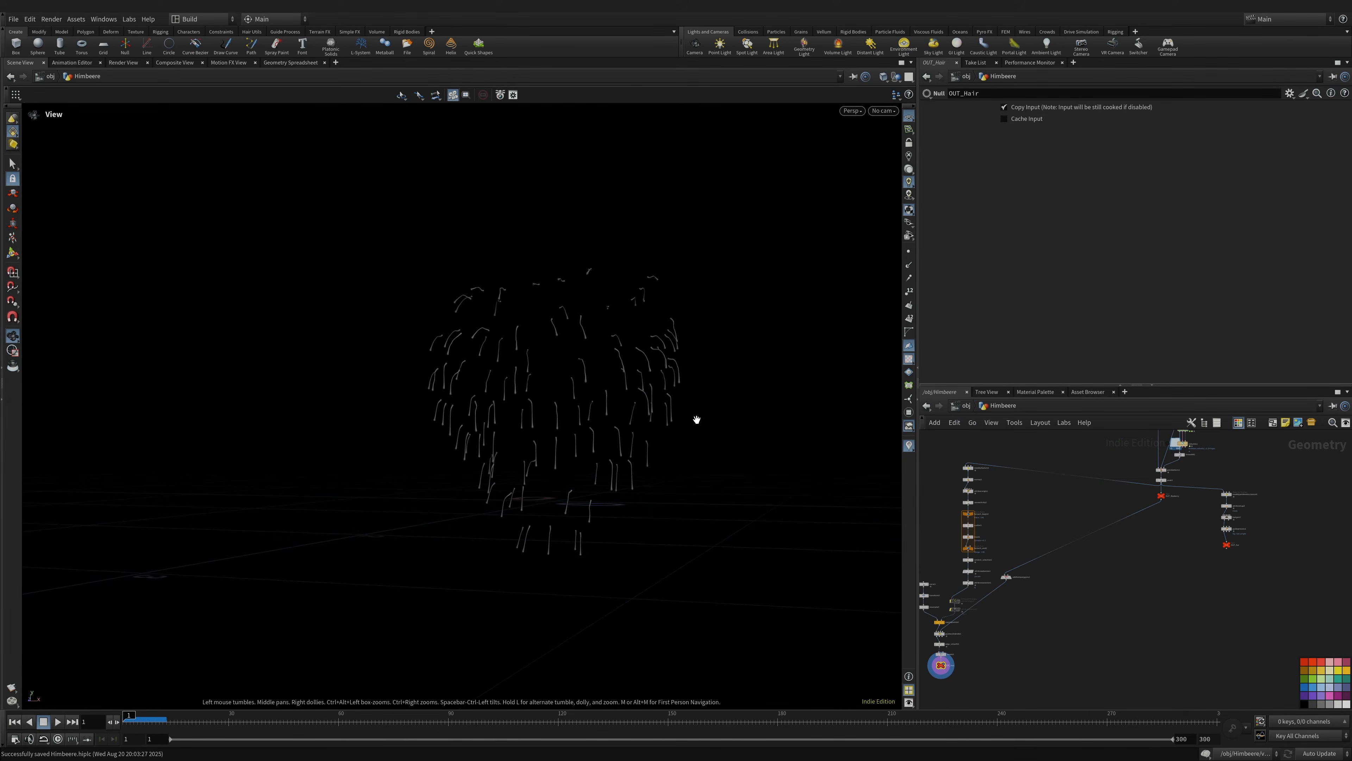
scroll(1173, 496, up, 5)
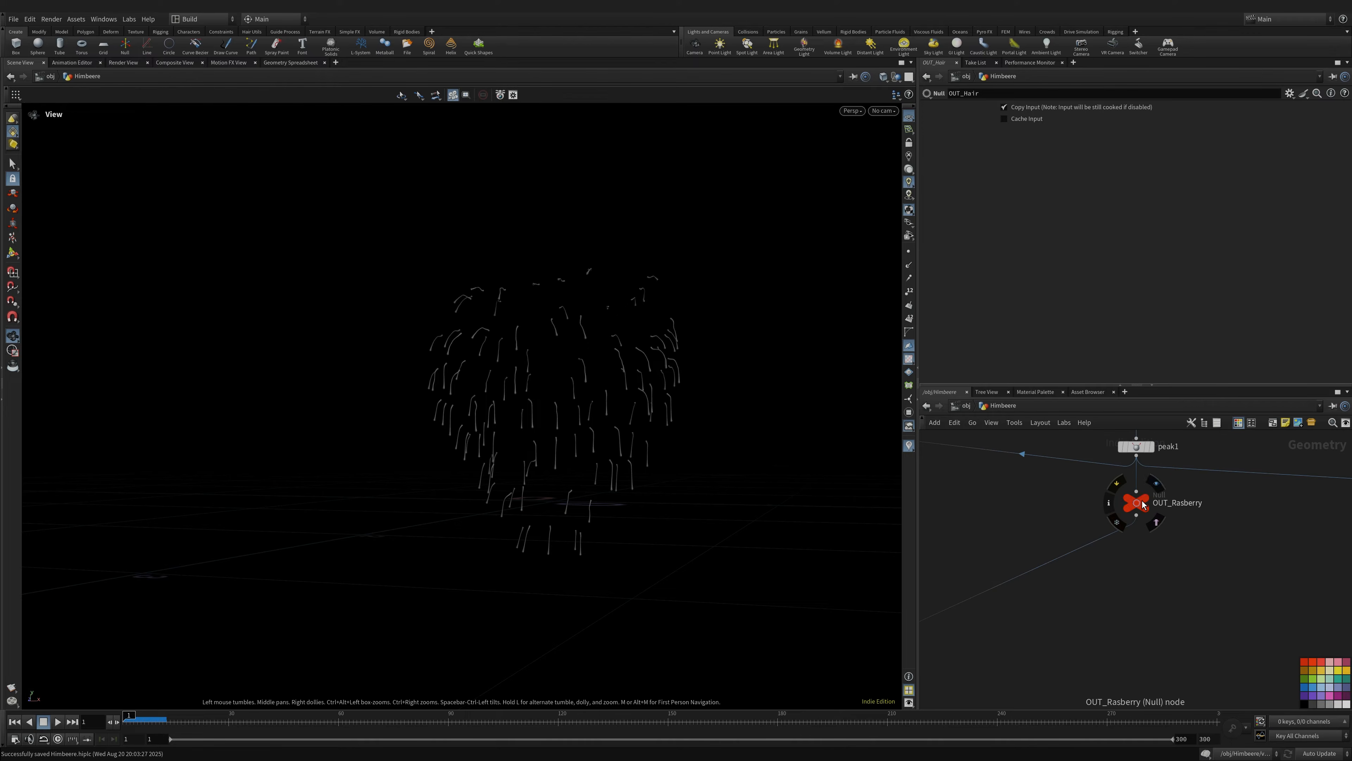
- Display the UV-checkered OUT_Rasberry mesh in a close-up view
click(1145, 501)
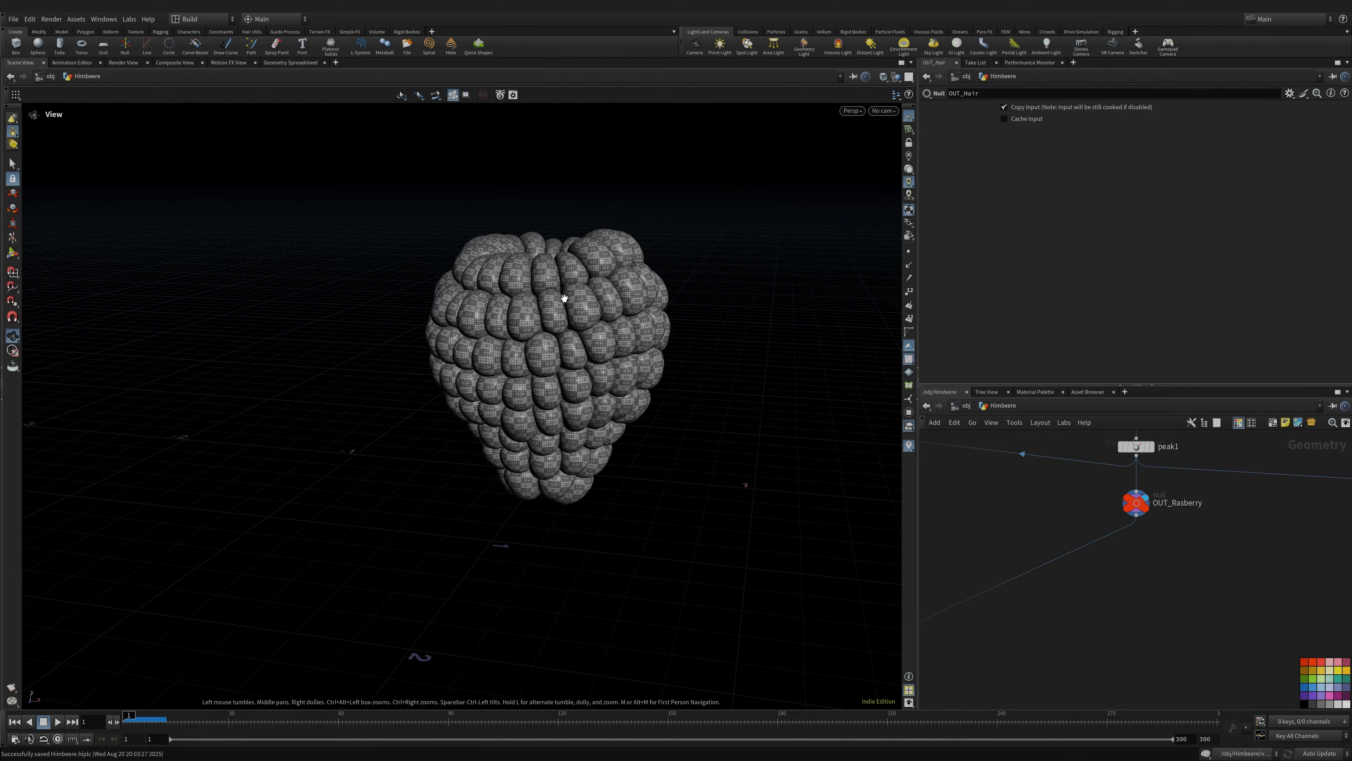
scroll(566, 299, up, 8)
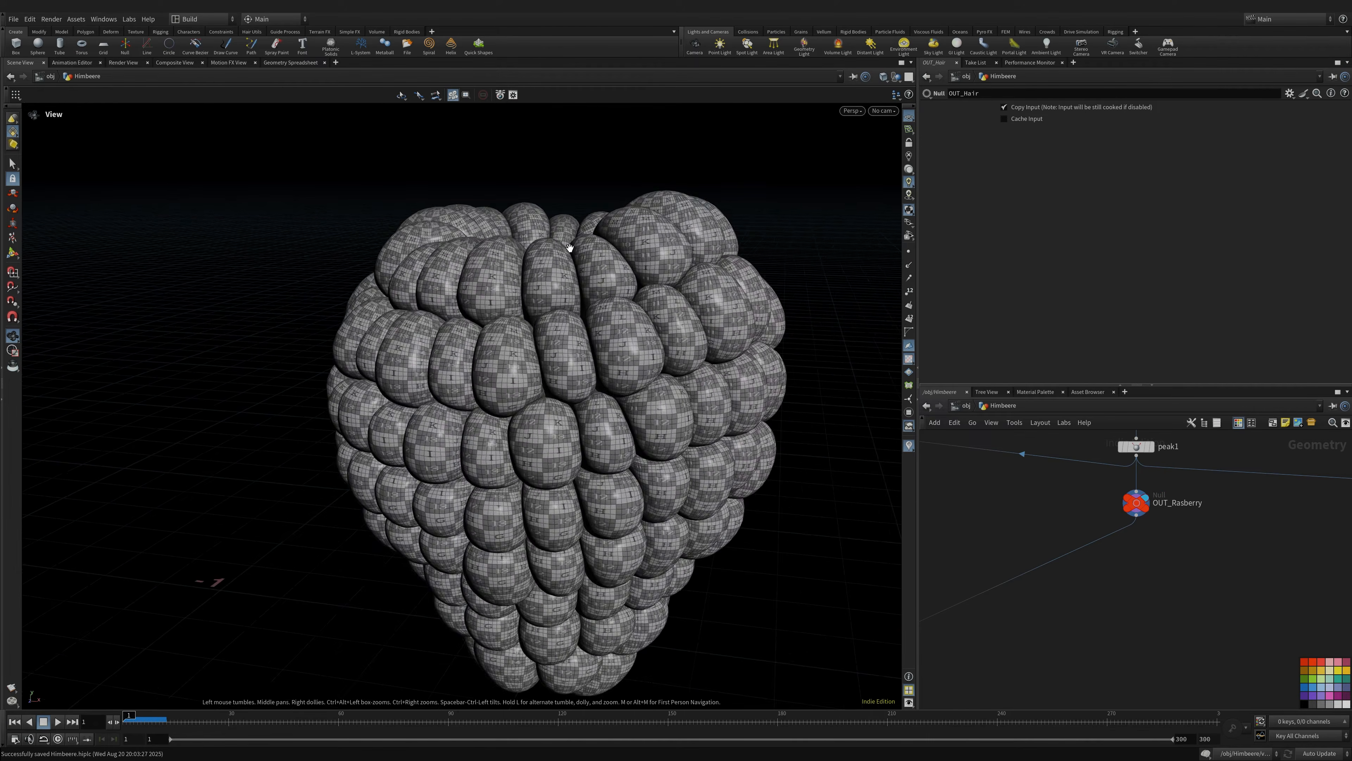
drag(641, 339, 485, 322)
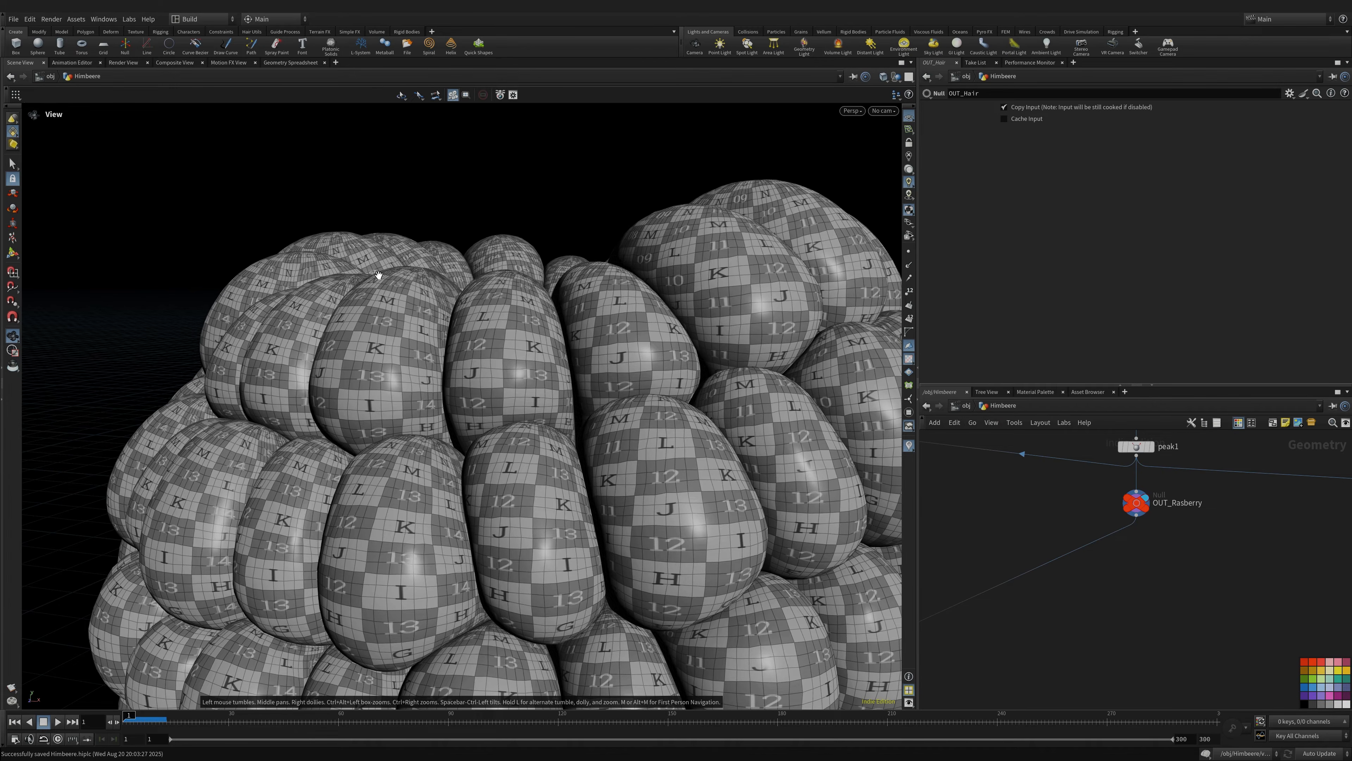
- Center the fur node chain and open maskbyambientocclusion1's node info
middle_drag(1186, 552, 1040, 570)
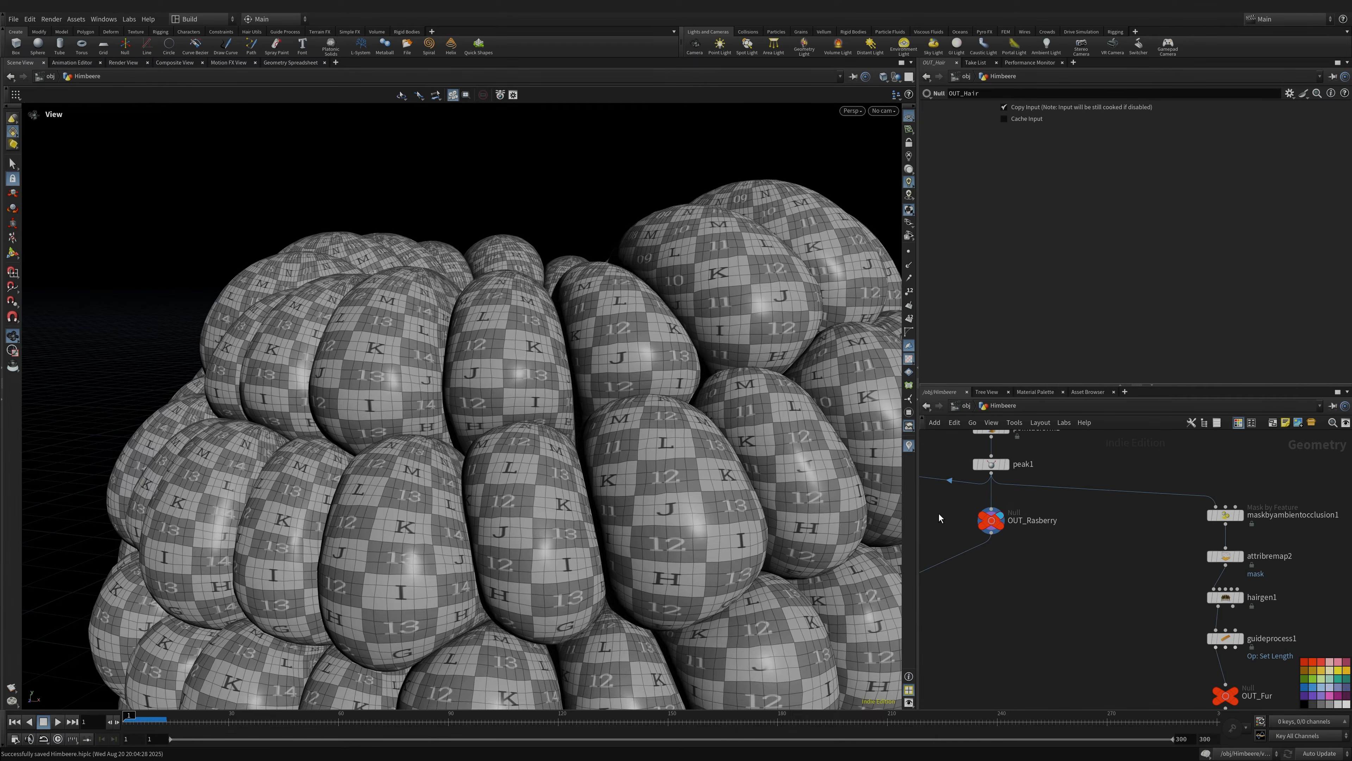
middle_drag(1172, 577, 1034, 528)
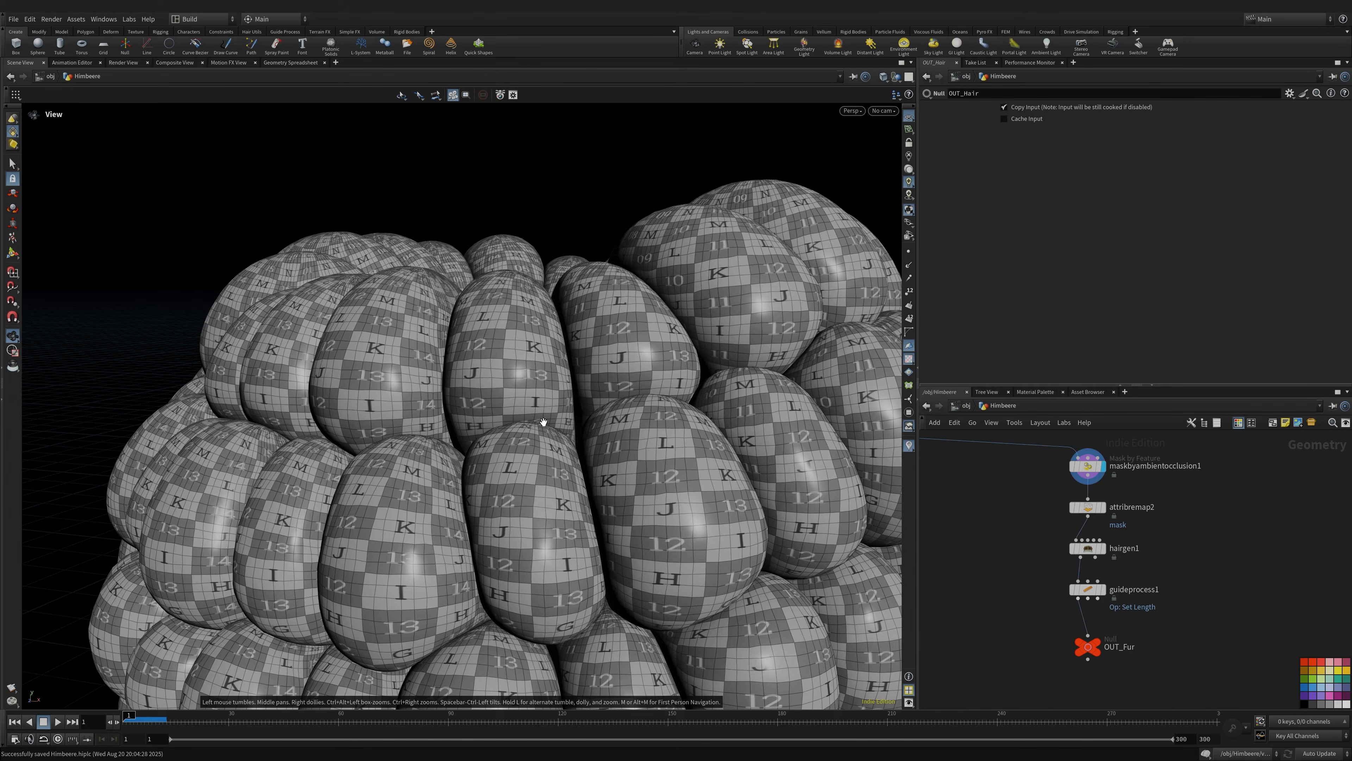
right_drag(593, 404, 338, 411)
middle_drag(617, 497, 580, 387)
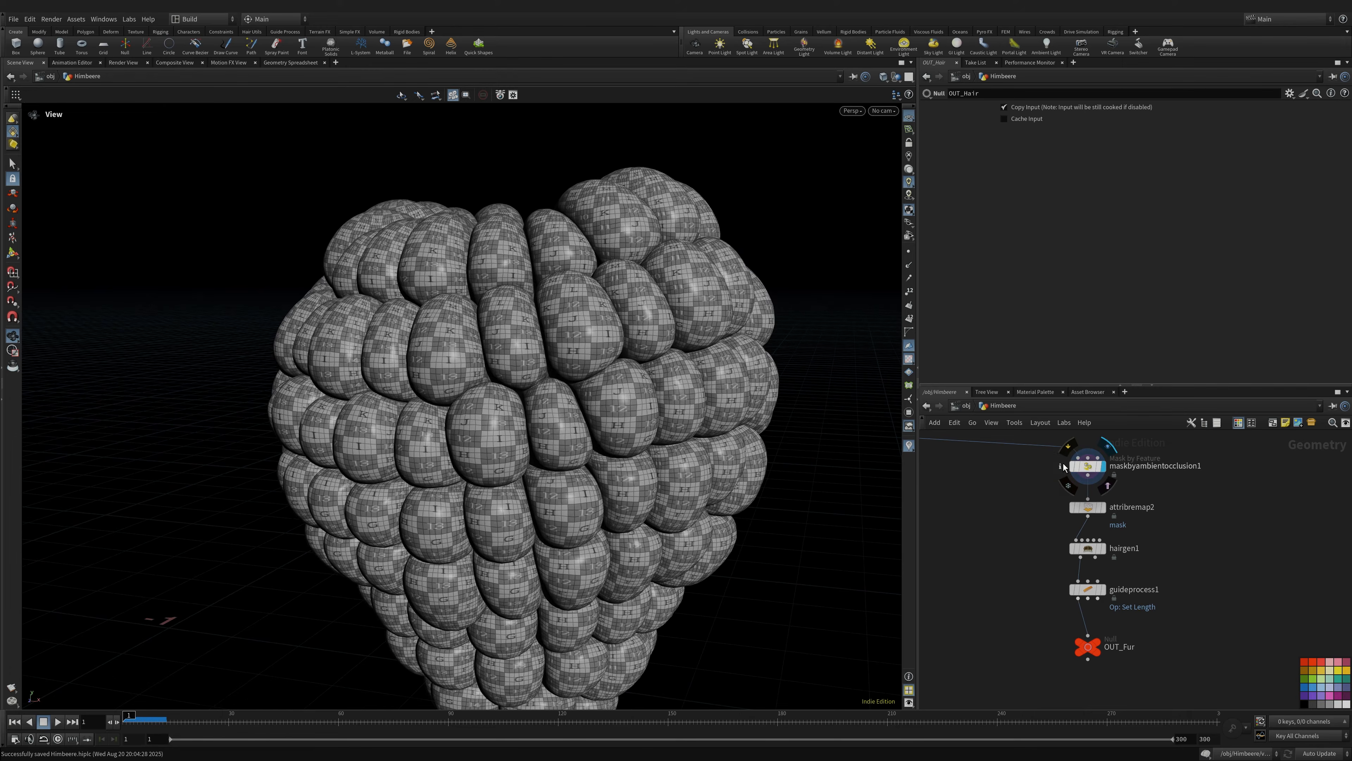
middle_click(1090, 472)
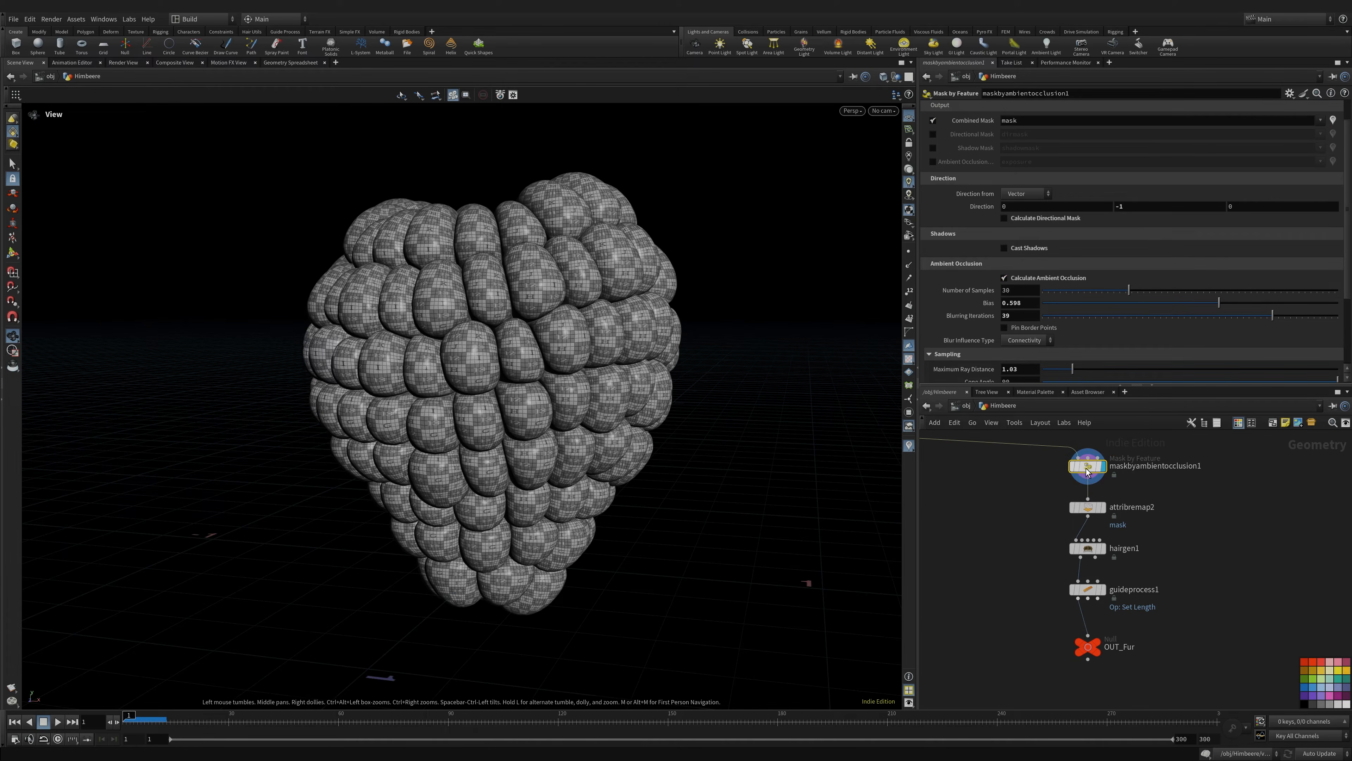
middle_click(1086, 469)
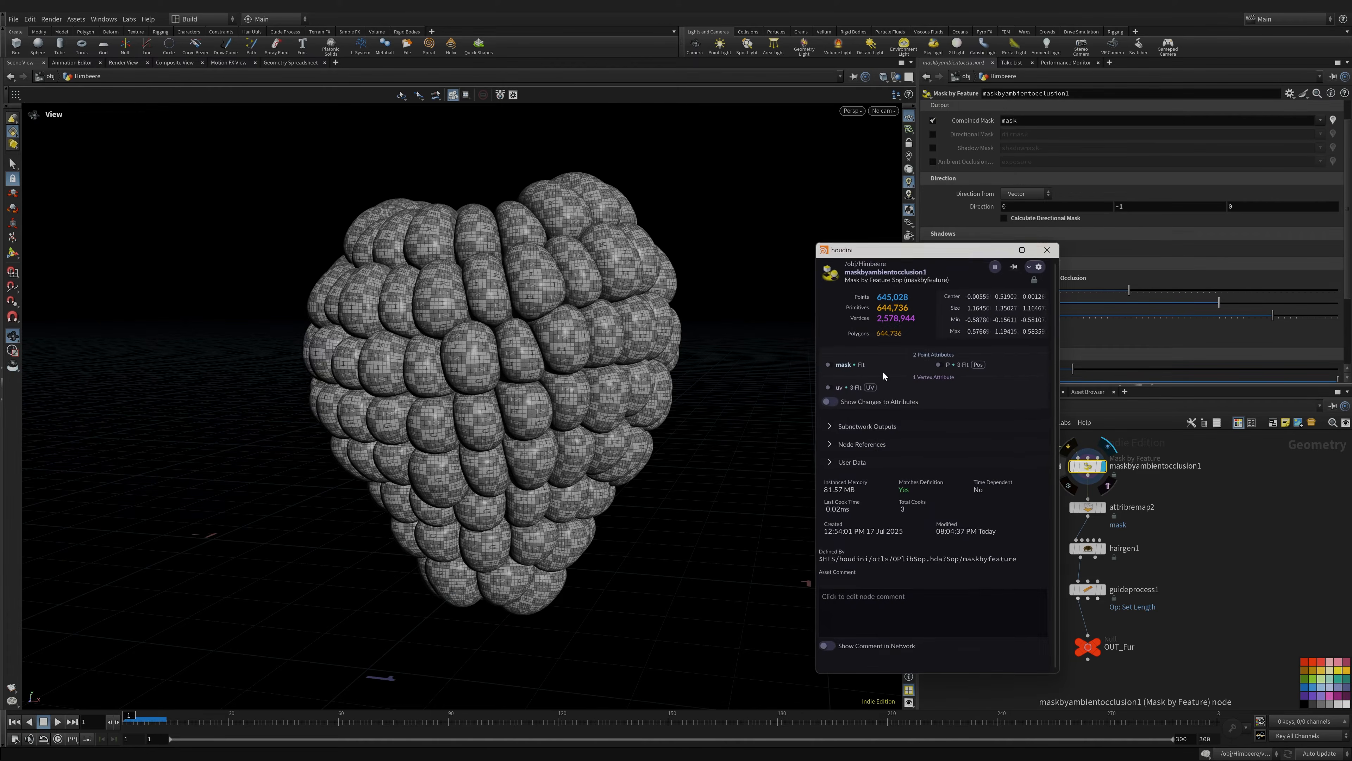
- Visualise the mask attribute in red and green on the berry and orbit to inspect it
click(829, 365)
drag(616, 376, 698, 348)
scroll(950, 281, down, 2)
drag(376, 258, 309, 278)
right_drag(309, 278, 658, 249)
drag(658, 250, 450, 265)
right_drag(450, 265, 590, 264)
drag(590, 264, 342, 324)
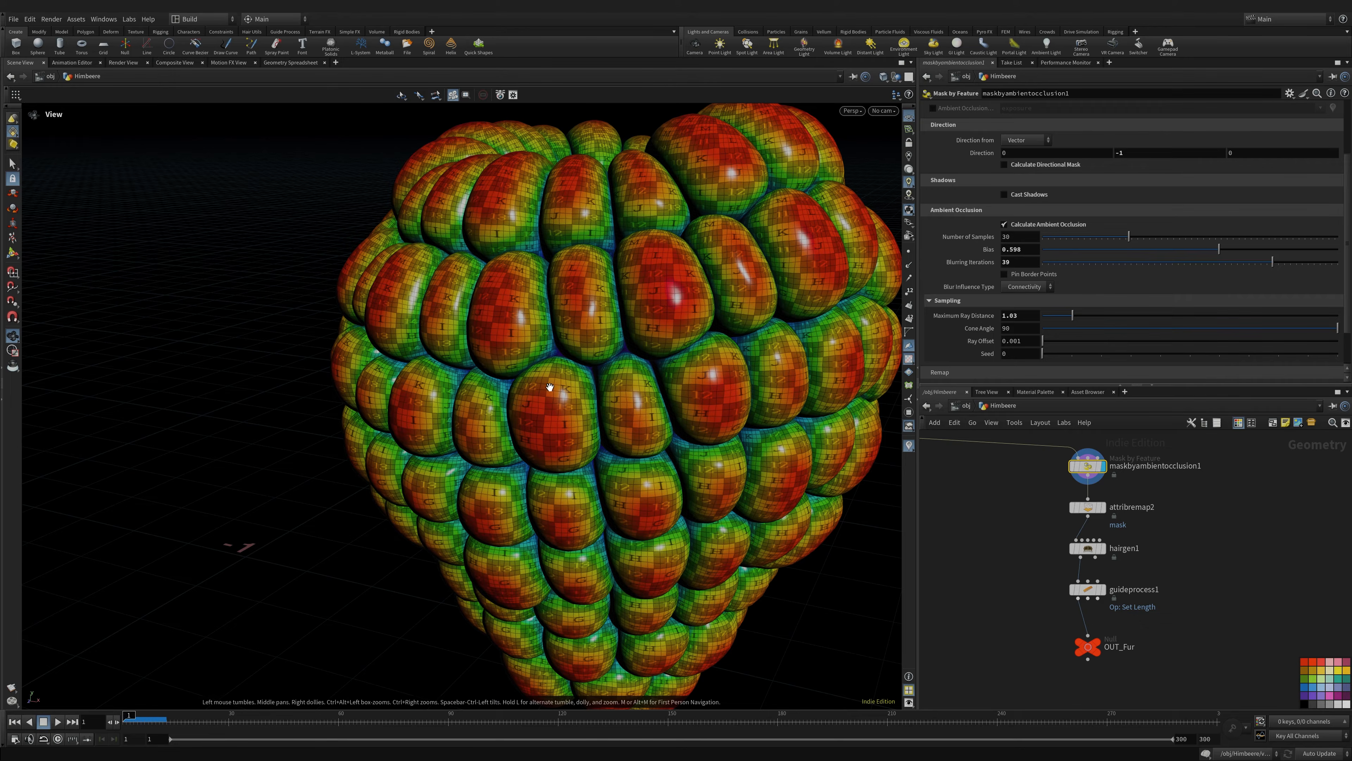
right_drag(550, 387, 661, 365)
middle_drag(661, 365, 628, 312)
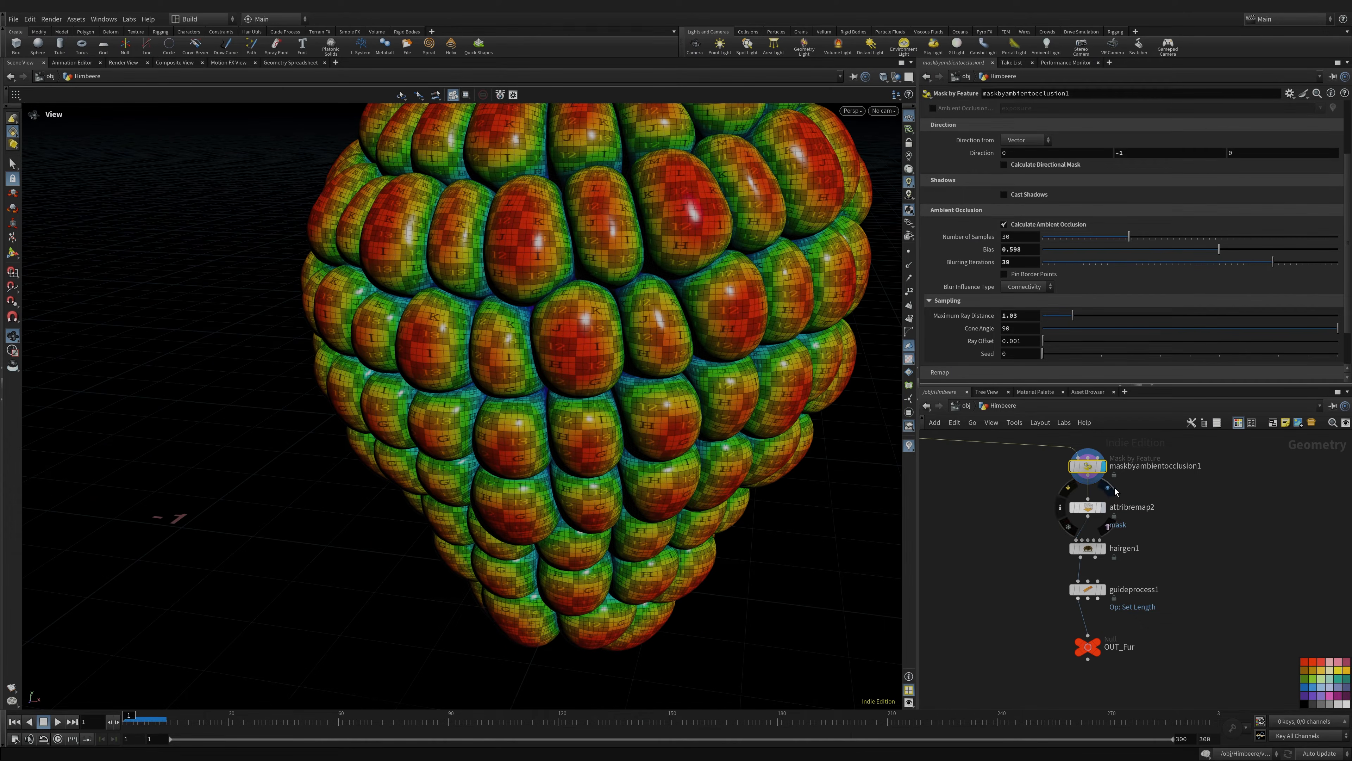
- Display the attribremap2 result, then the hairgen1 fur covering the berry
click(1111, 488)
drag(667, 431, 651, 325)
mouse_move(1091, 552)
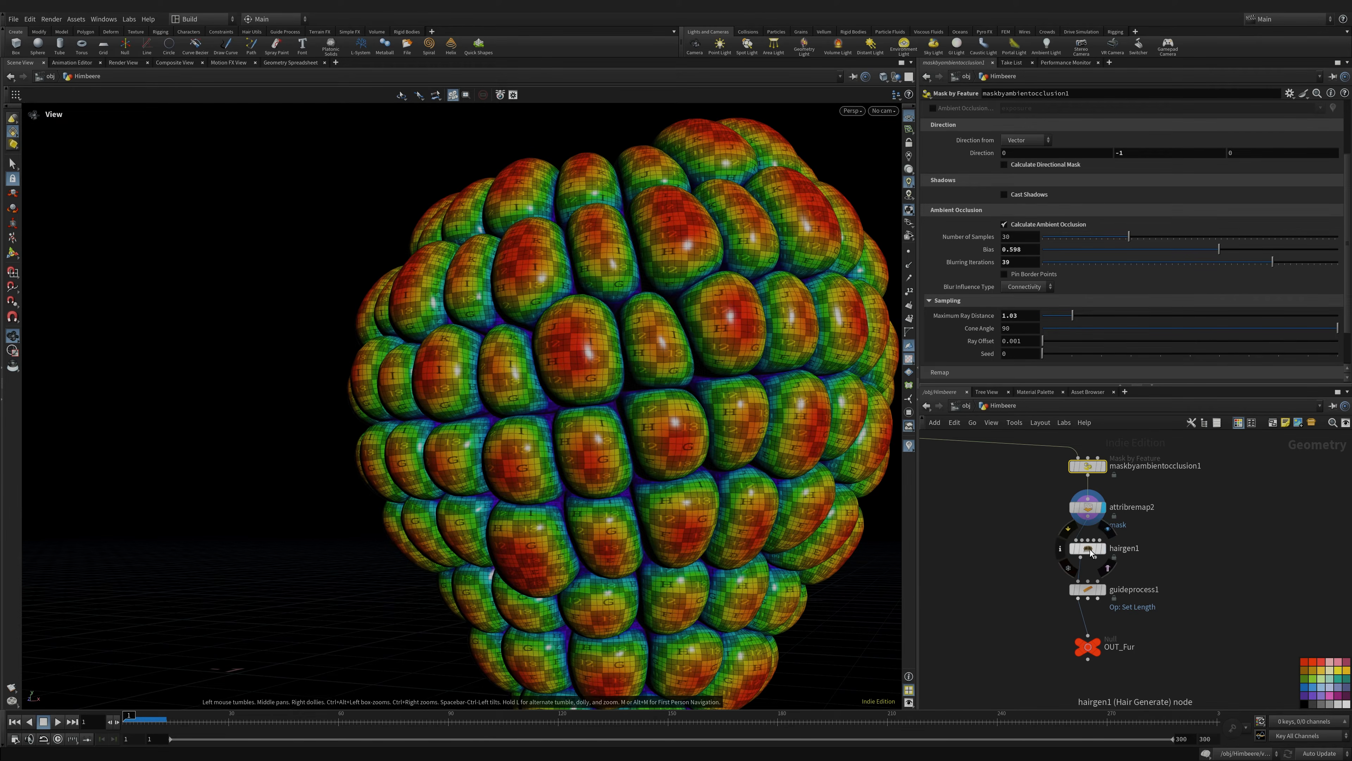
click(1109, 529)
- Save the Himbeere scene and orbit out to see the whole furry berry
key(ctrl+s)
drag(517, 385, 607, 387)
right_drag(607, 387, 276, 364)
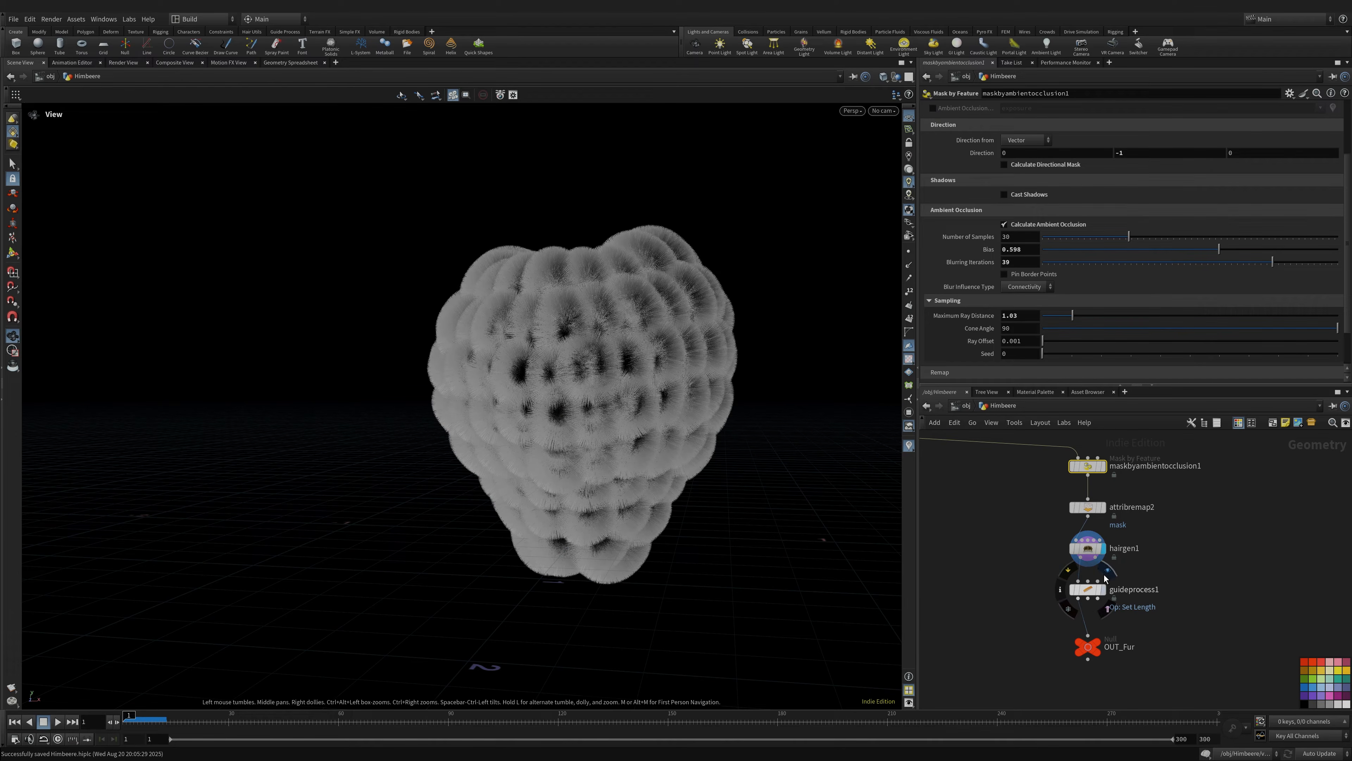
- Display guideprocess1's fur and review its Set Length range of 0.002 to 0.004
click(1105, 578)
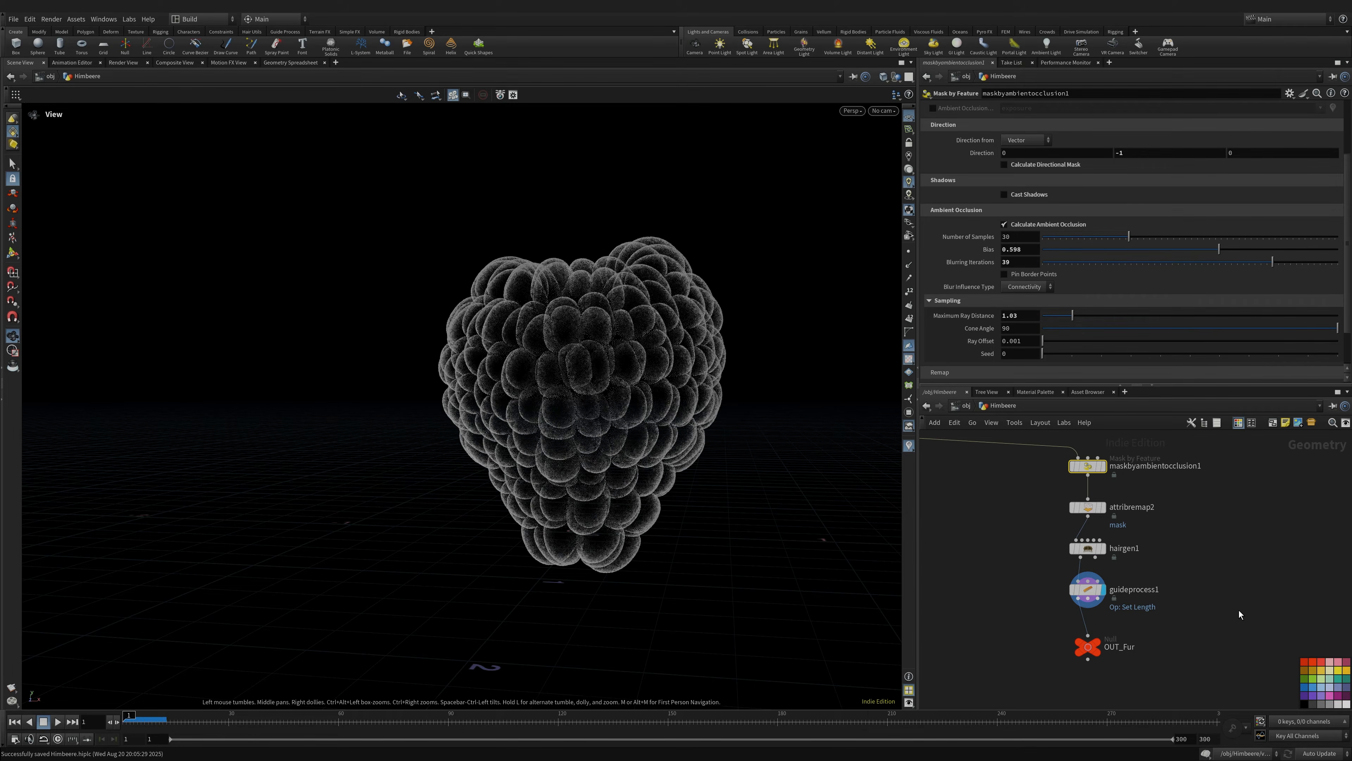
click(1098, 593)
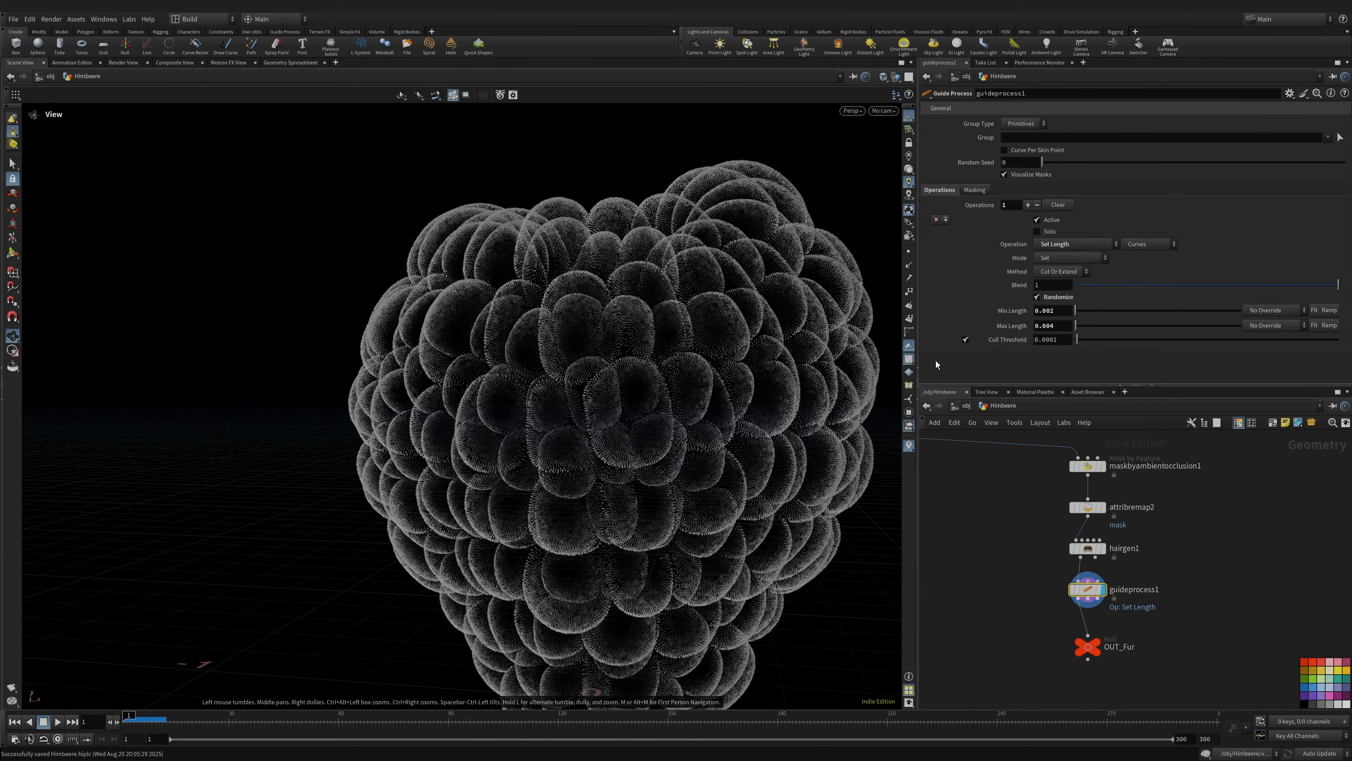
drag(557, 394, 607, 416)
right_drag(607, 416, 308, 410)
middle_drag(687, 453, 645, 402)
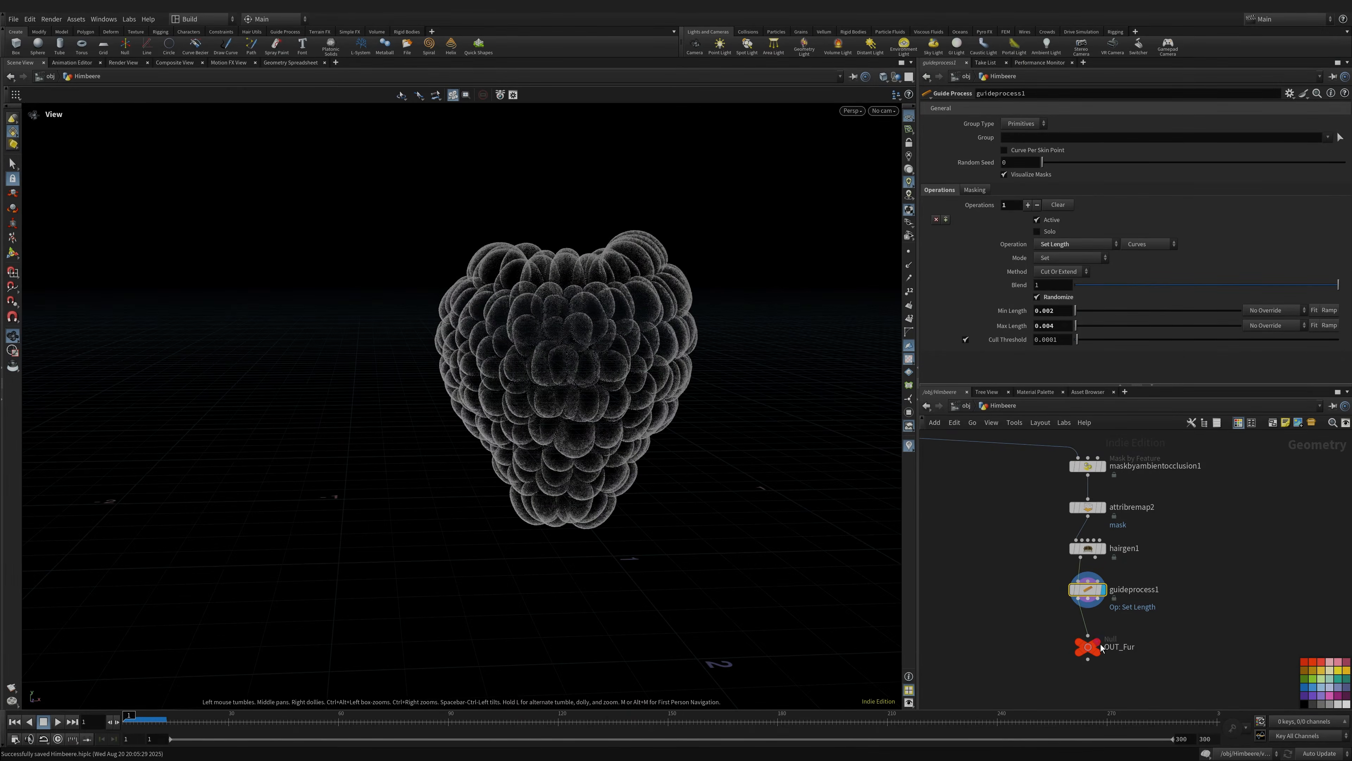
scroll(1044, 577, down, 5)
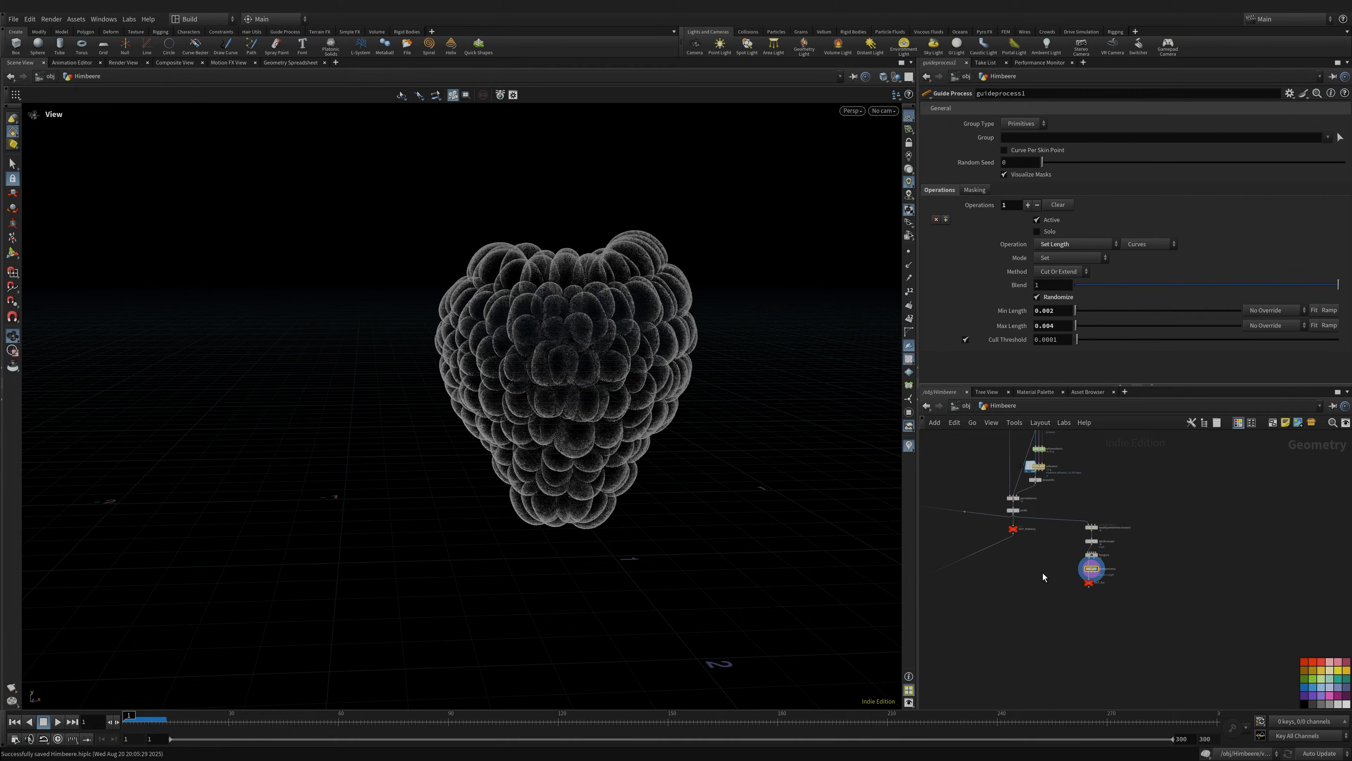
- Switch the display back to the textured OUT_Rasberry mesh
middle_drag(1044, 577, 1209, 518)
middle_drag(1023, 607, 1054, 623)
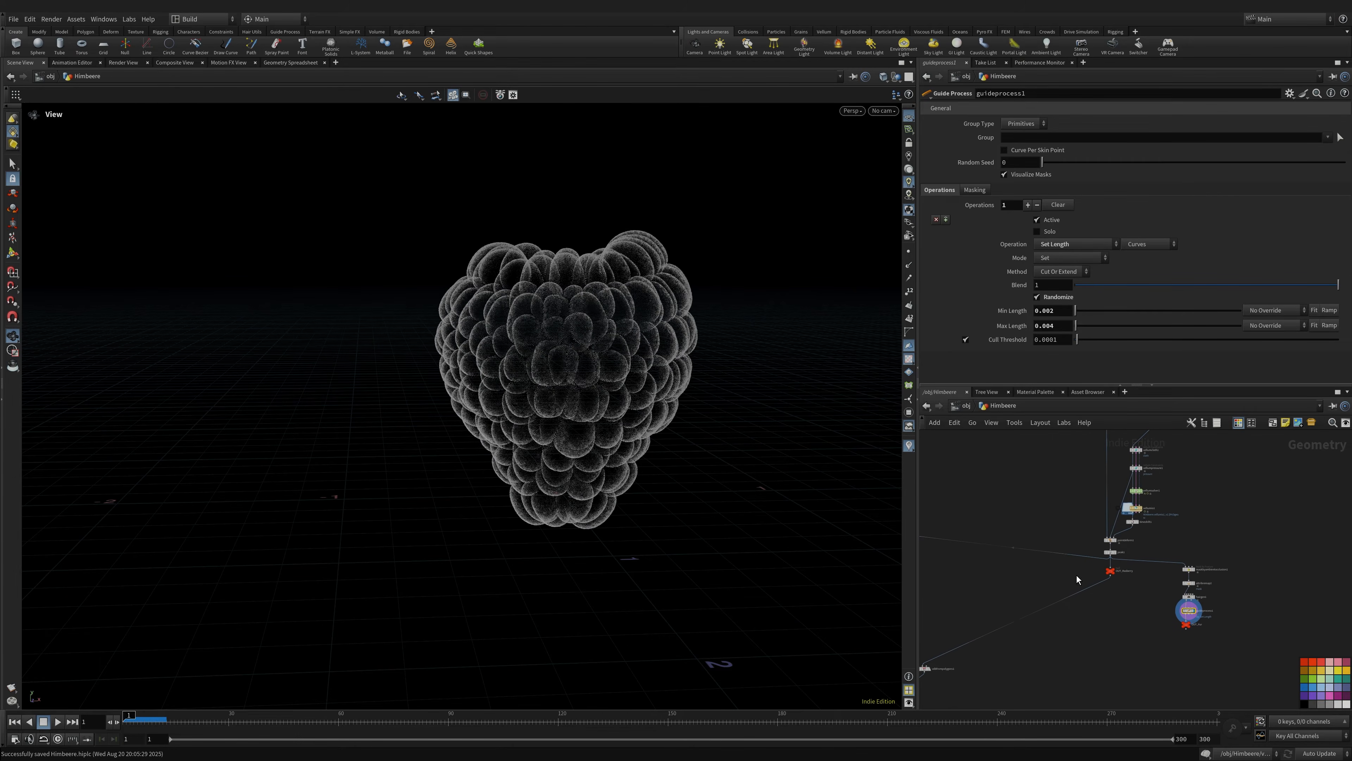
click(1121, 562)
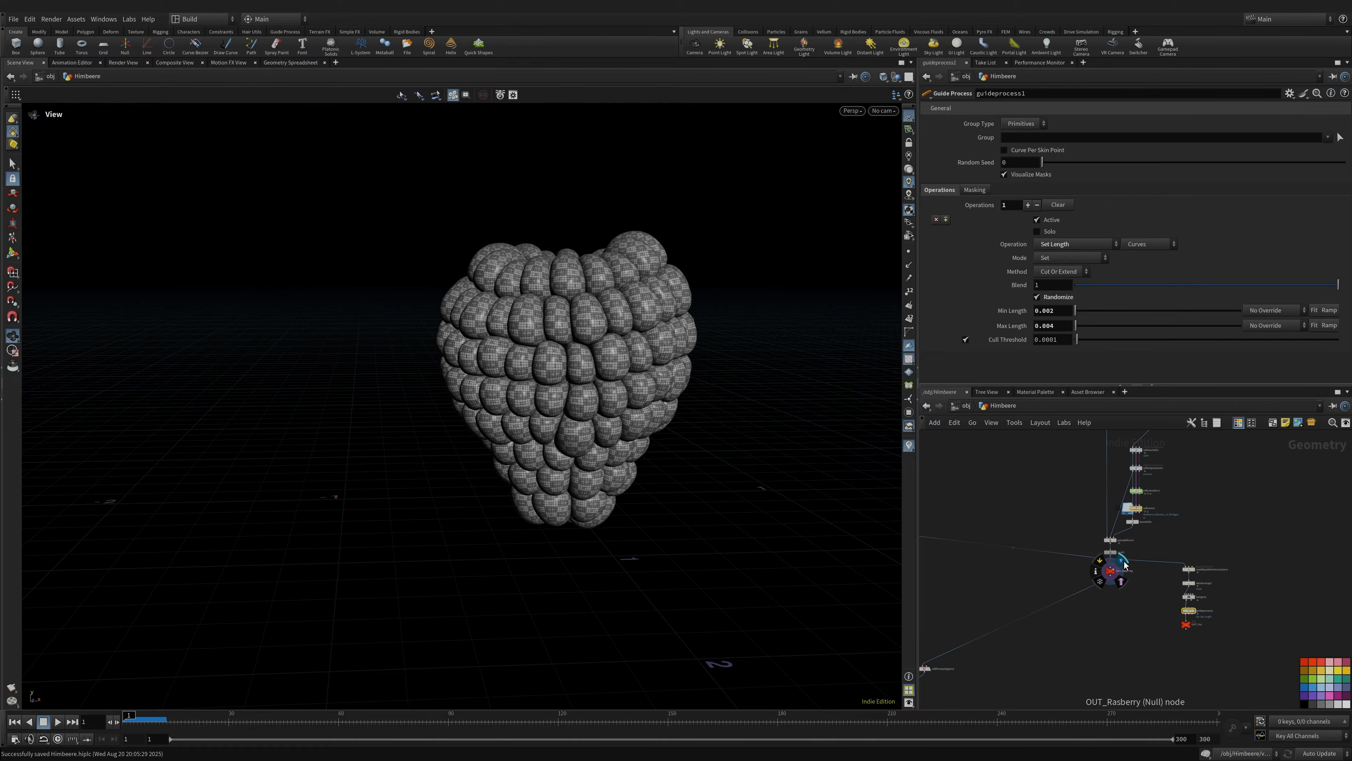
scroll(1065, 586, up, 5)
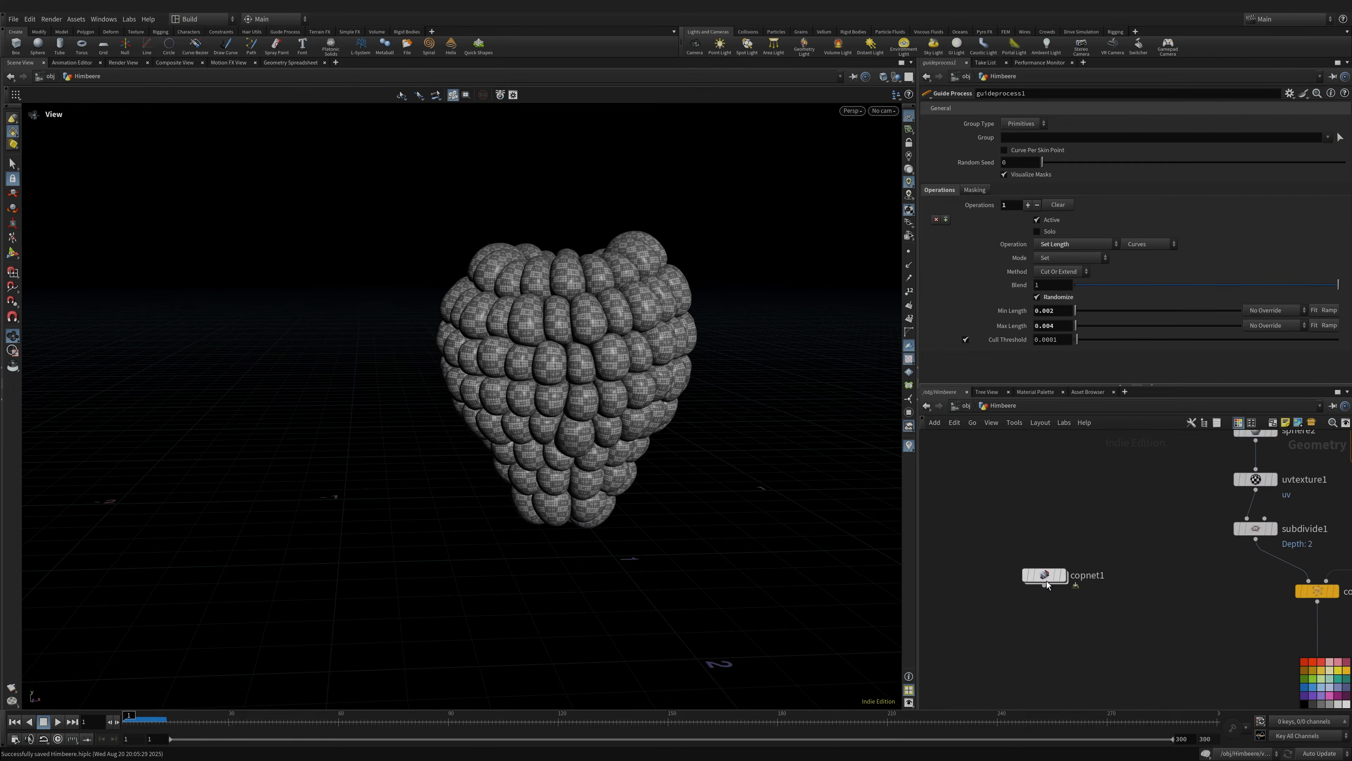
- Dive into the copnet1 Copernicus network and look over its graph
double_click(1047, 576)
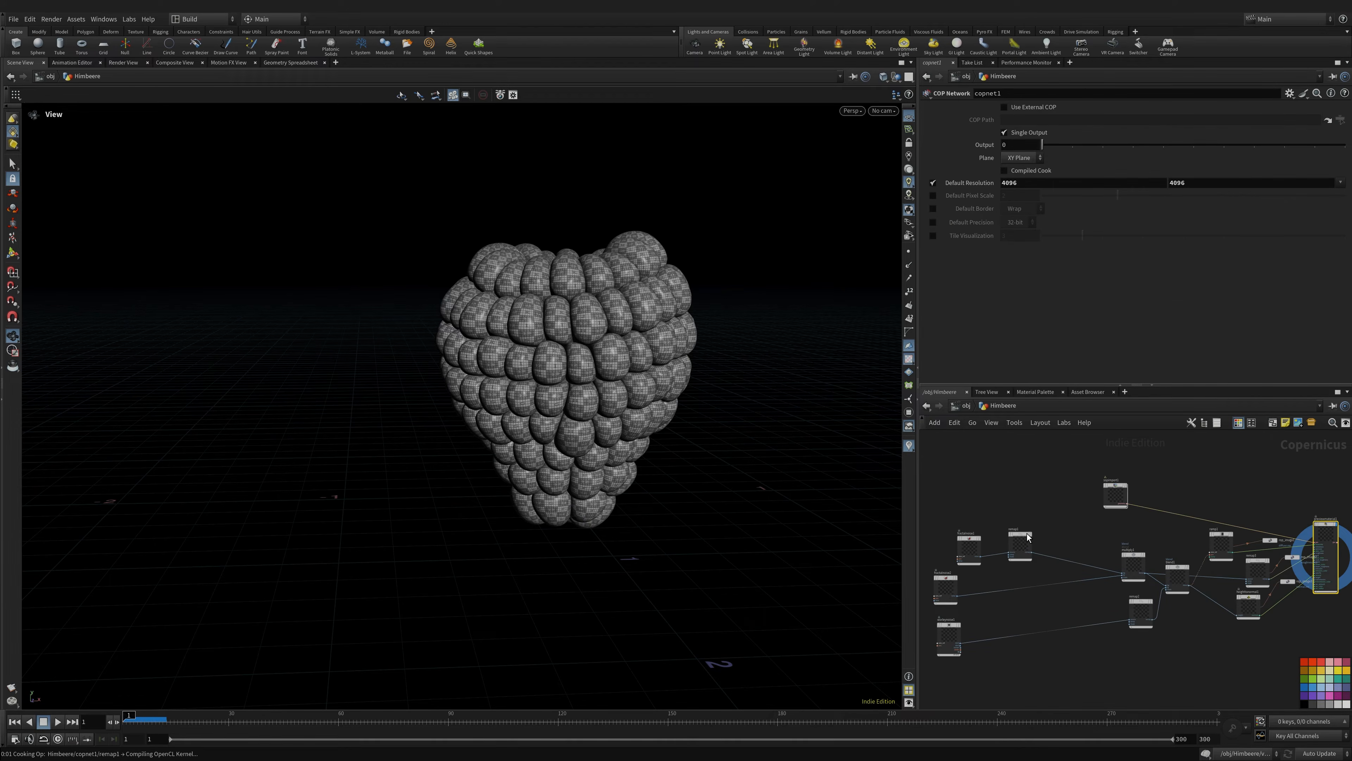
middle_drag(1150, 563, 1095, 538)
scroll(1110, 554, up, 8)
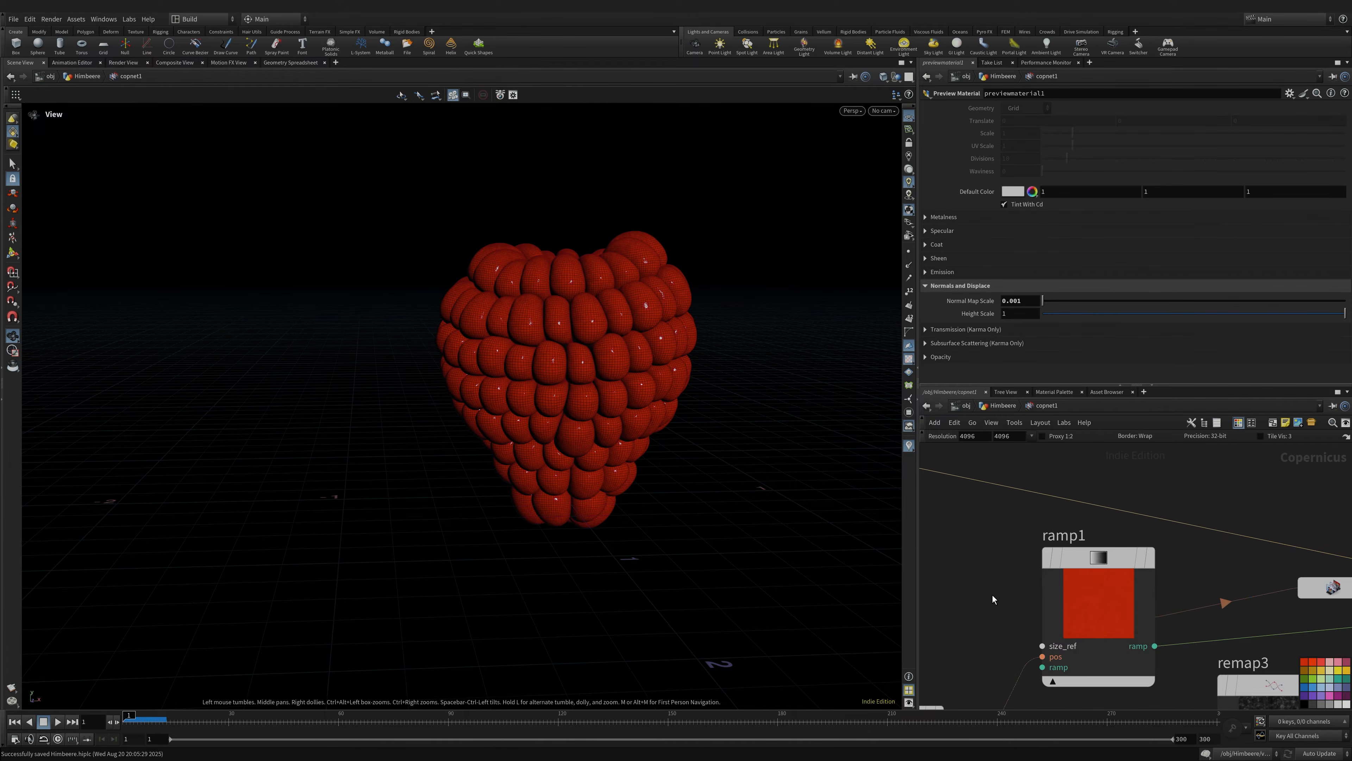
scroll(992, 595, down, 10)
scroll(1196, 503, up, 8)
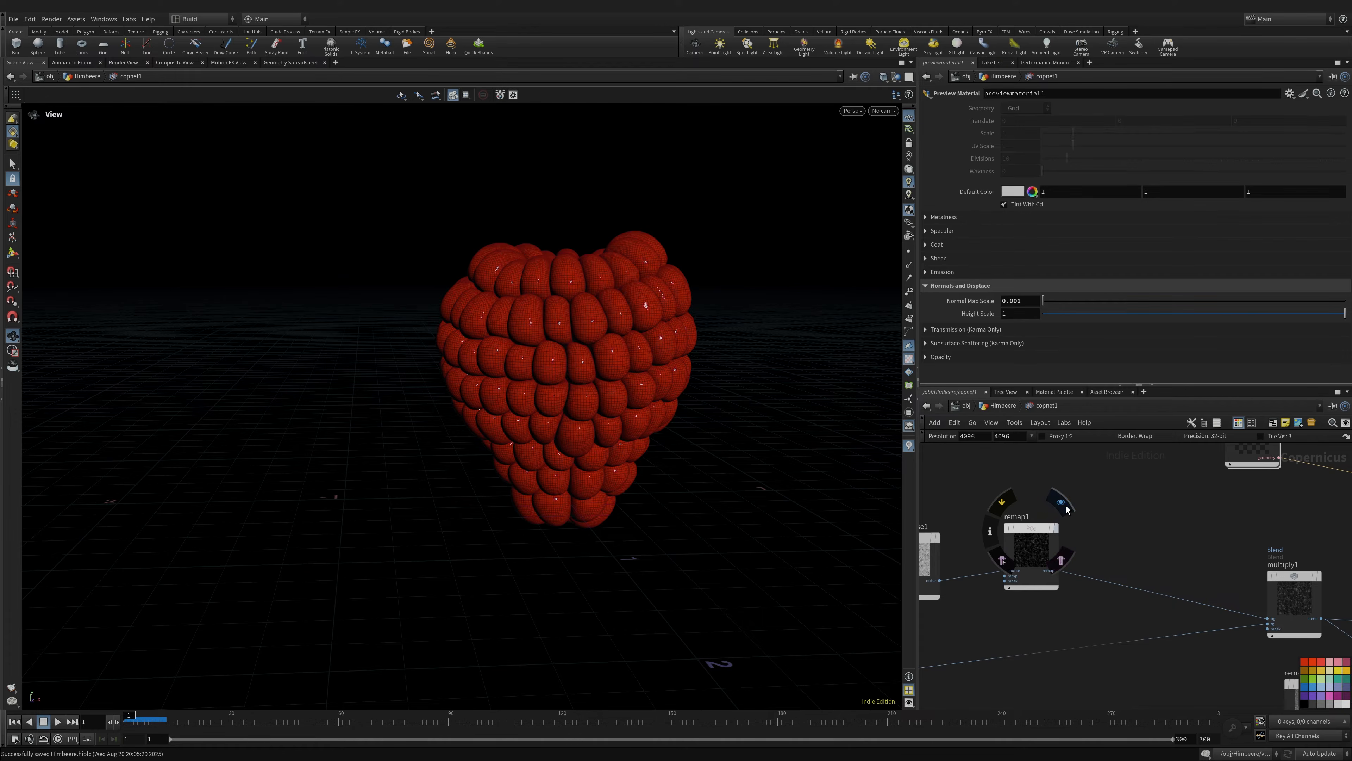
- Preview remap1's noise pattern and view its remap settings (Input Min 0.447, Output Max 0.266)
click(1066, 506)
middle_drag(1099, 529, 1049, 523)
click(1076, 476)
click(1186, 482)
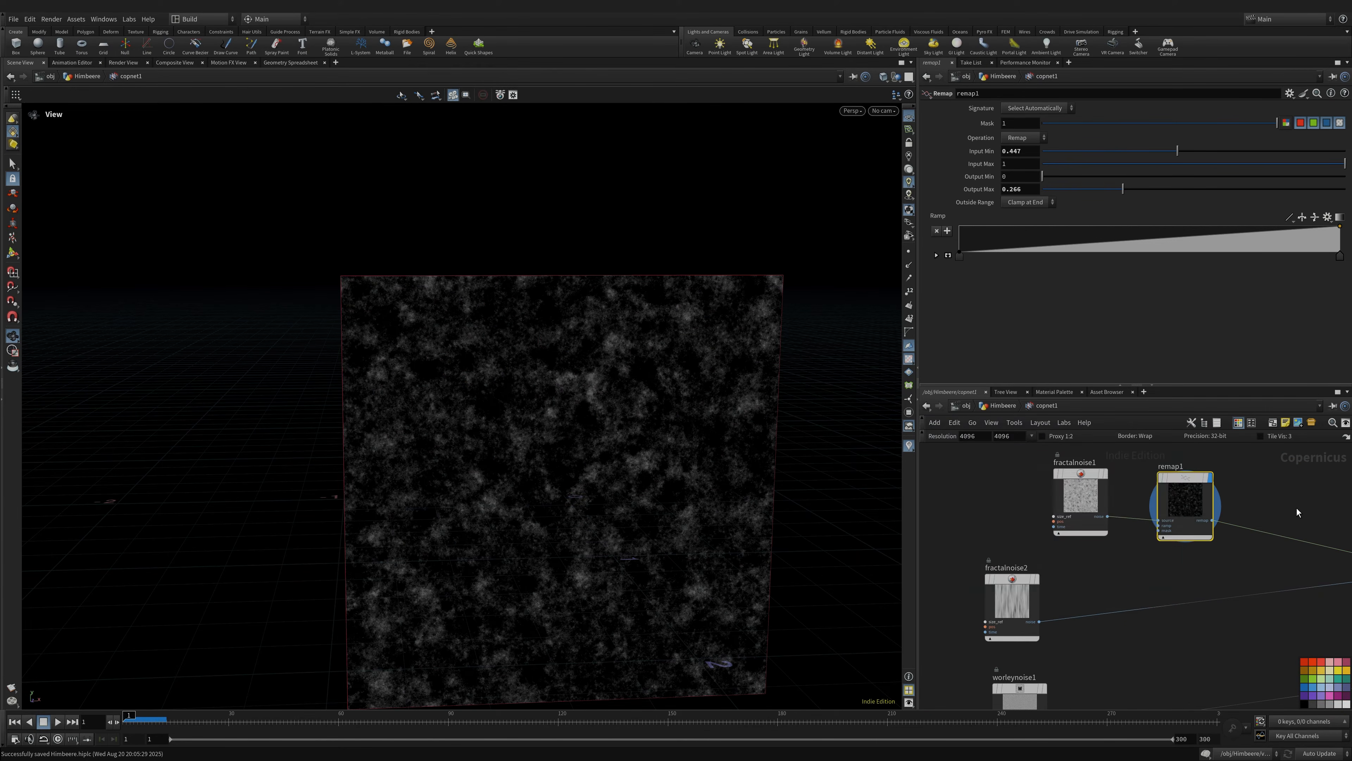
- Preview fractalnoise2's streaky noise in the viewport
middle_drag(1296, 508, 1034, 517)
mouse_move(1202, 520)
middle_down()
mouse_move(1000, 516)
mouse_move(1059, 523)
mouse_move(1186, 498)
mouse_move(1078, 522)
mouse_move(1073, 543)
middle_up()
middle_drag(967, 547, 1223, 474)
scroll(1223, 474, down, 3)
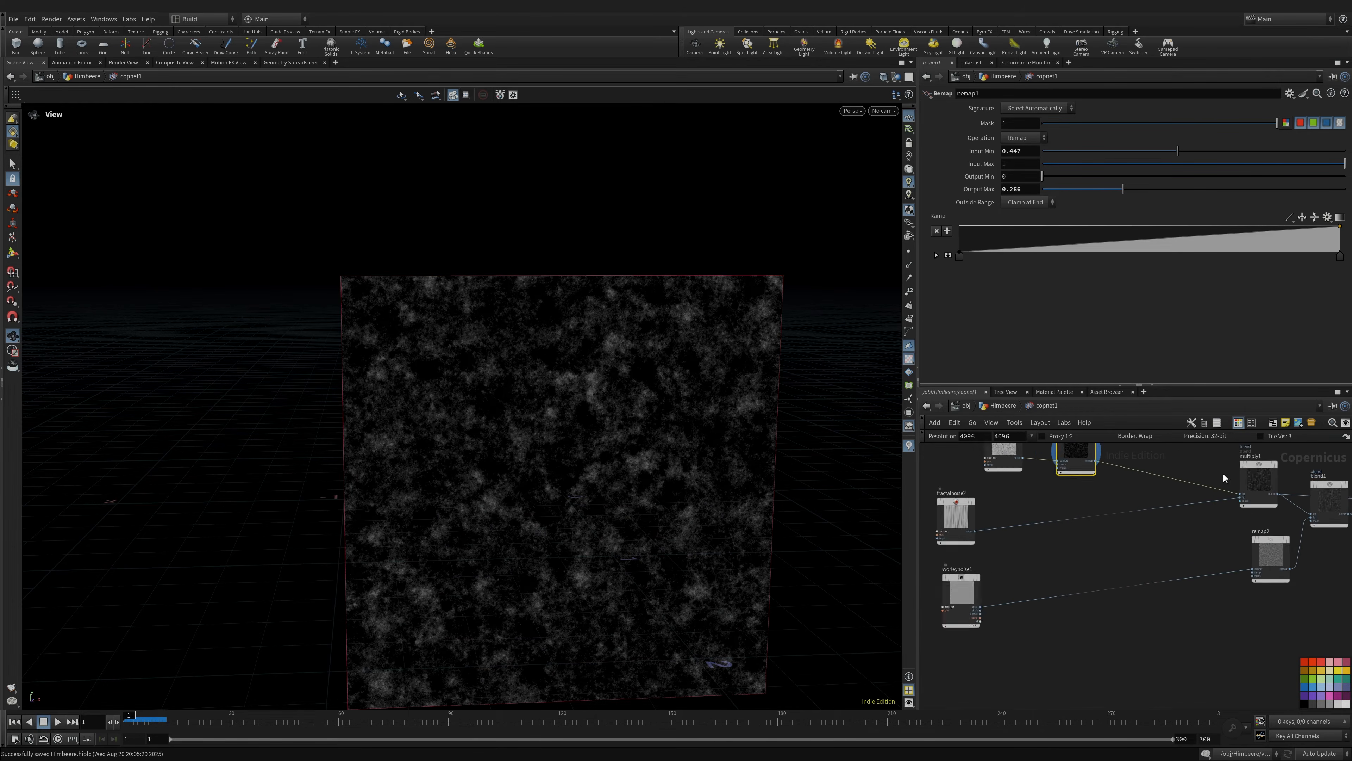
scroll(1081, 509, up, 5)
middle_drag(1001, 528, 1132, 516)
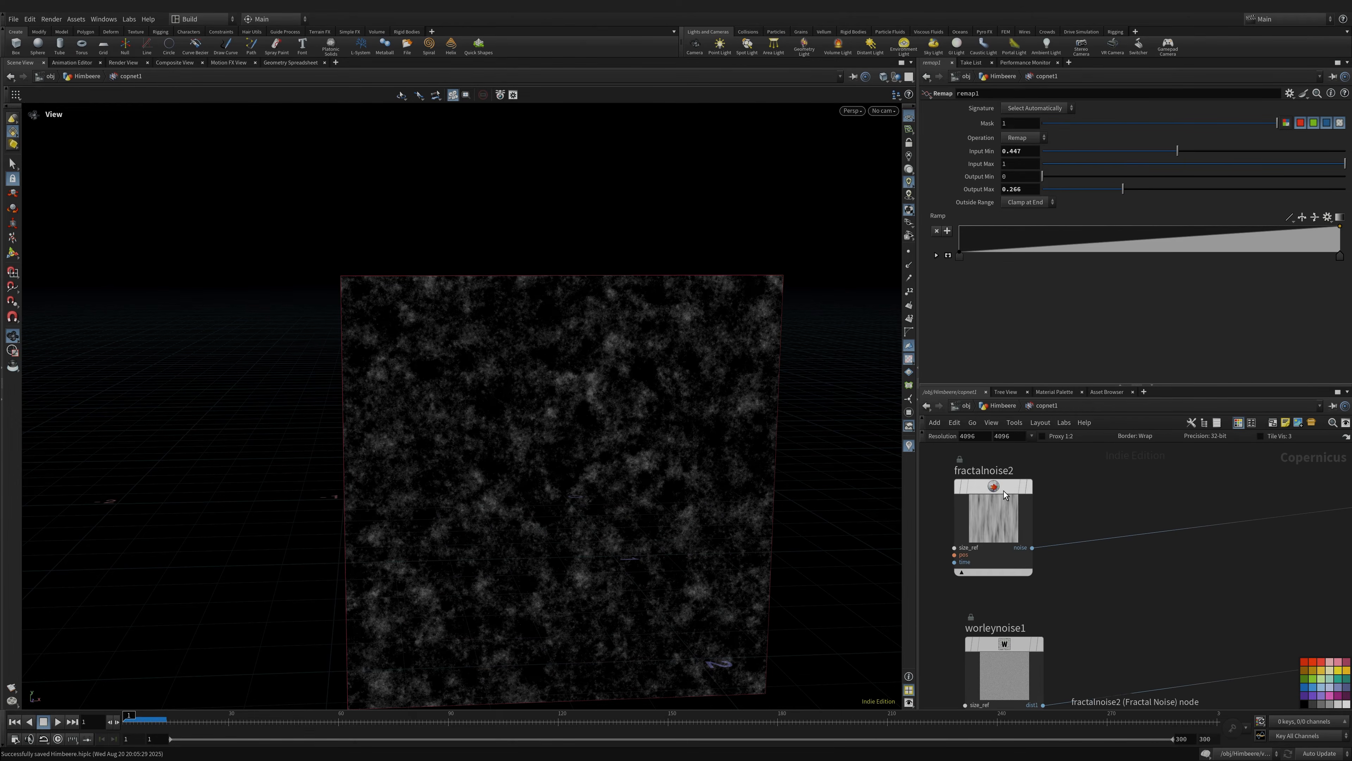
click(1031, 487)
mouse_move(651, 563)
mouse_down()
mouse_move(655, 499)
mouse_move(662, 540)
mouse_move(620, 514)
mouse_up()
- Preview the worleynoise1 Worley pattern in the viewport
middle_drag(1078, 652, 1048, 506)
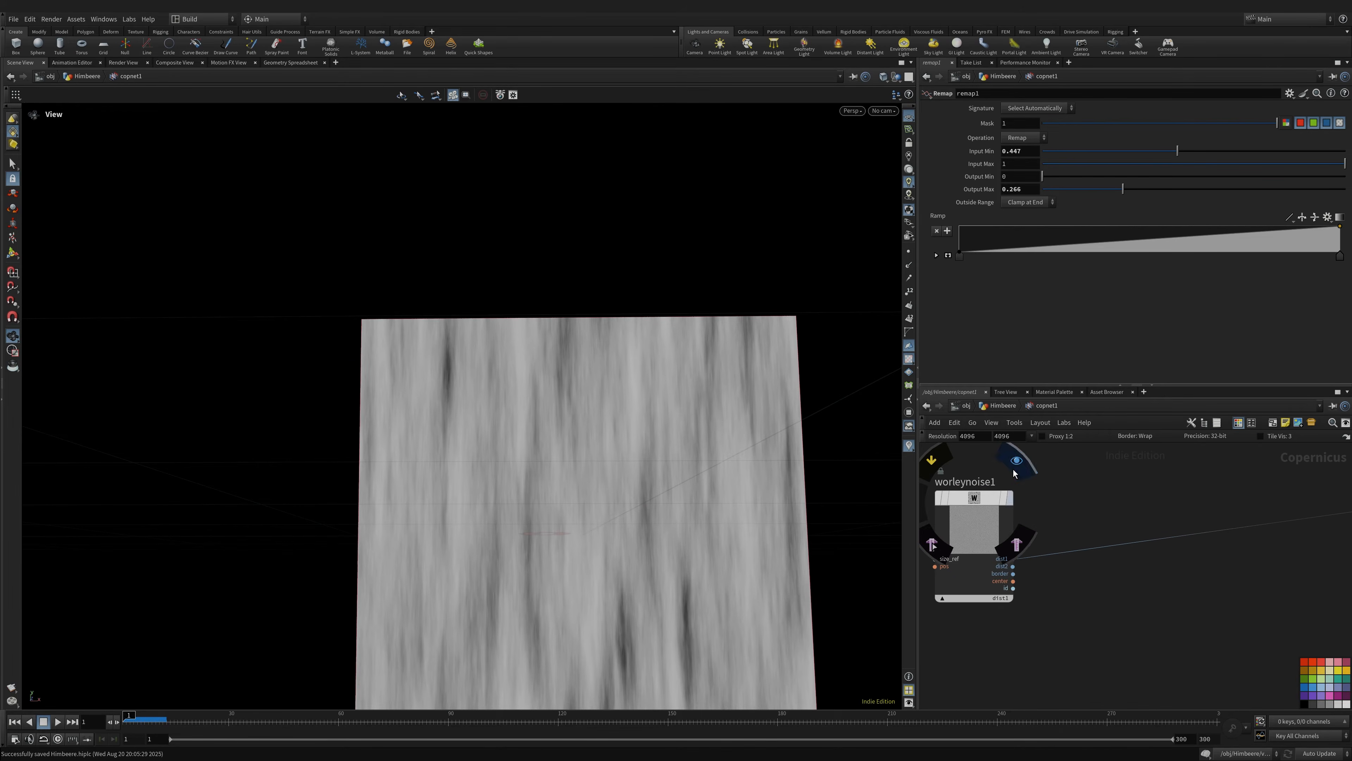
click(1010, 497)
drag(575, 502, 592, 482)
scroll(593, 482, up, 5)
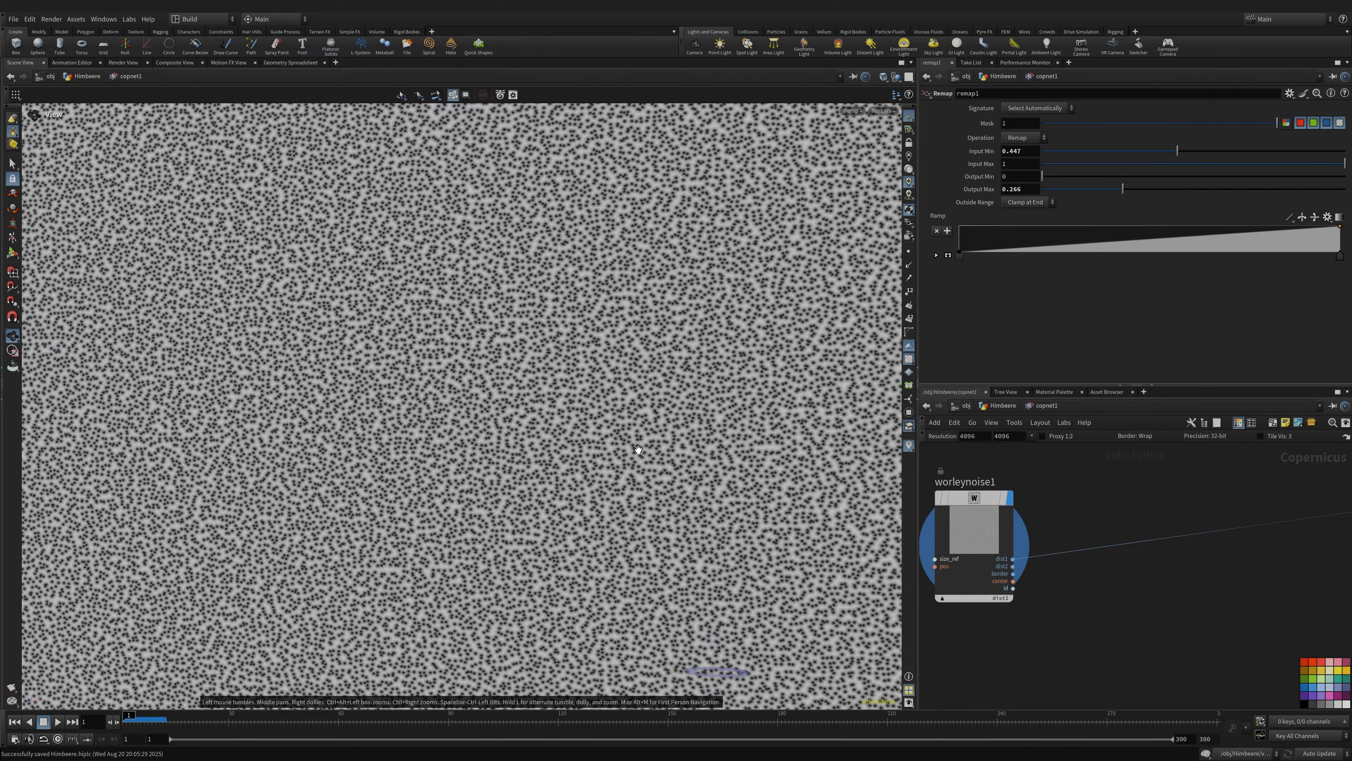
middle_drag(1198, 576, 1087, 593)
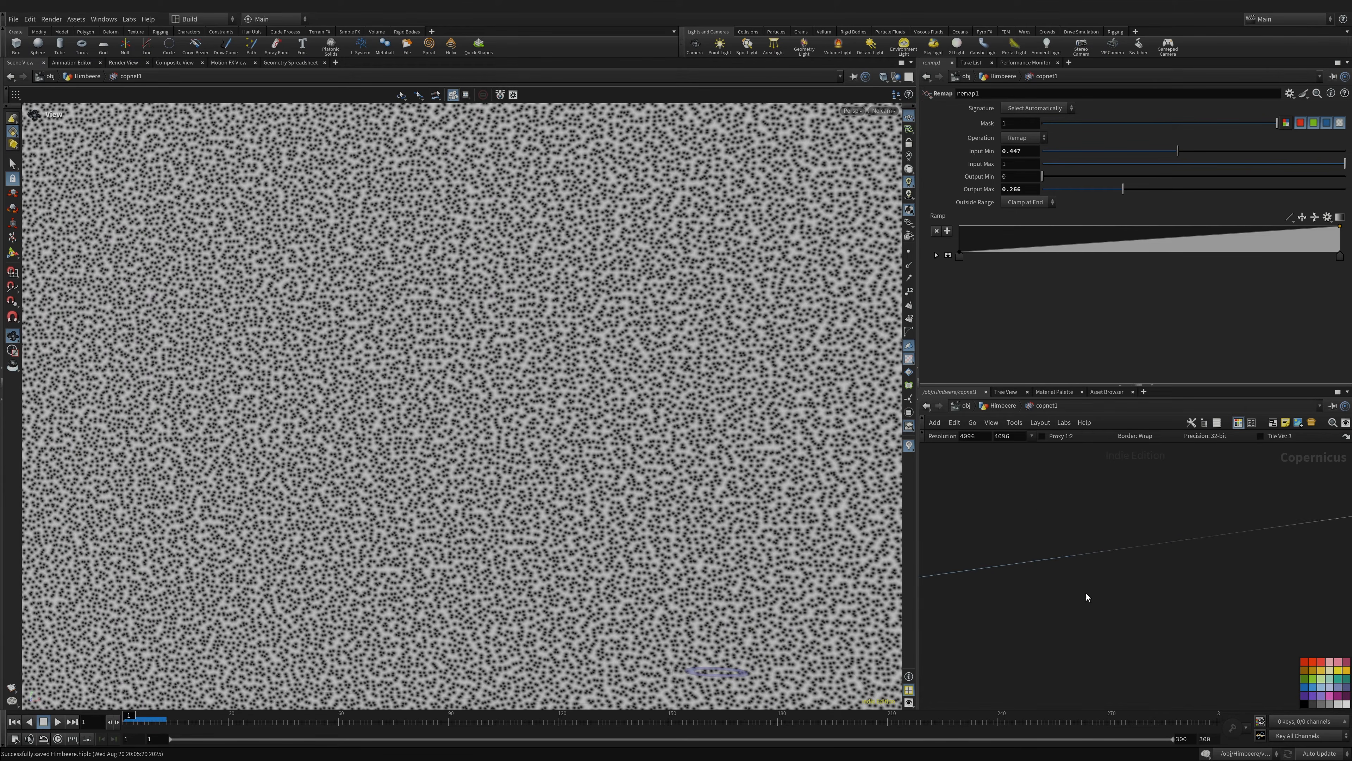
scroll(1088, 593, down, 5)
- Move worleynoise1 in the graph and frame the whole noise plane
drag(1023, 572, 1015, 523)
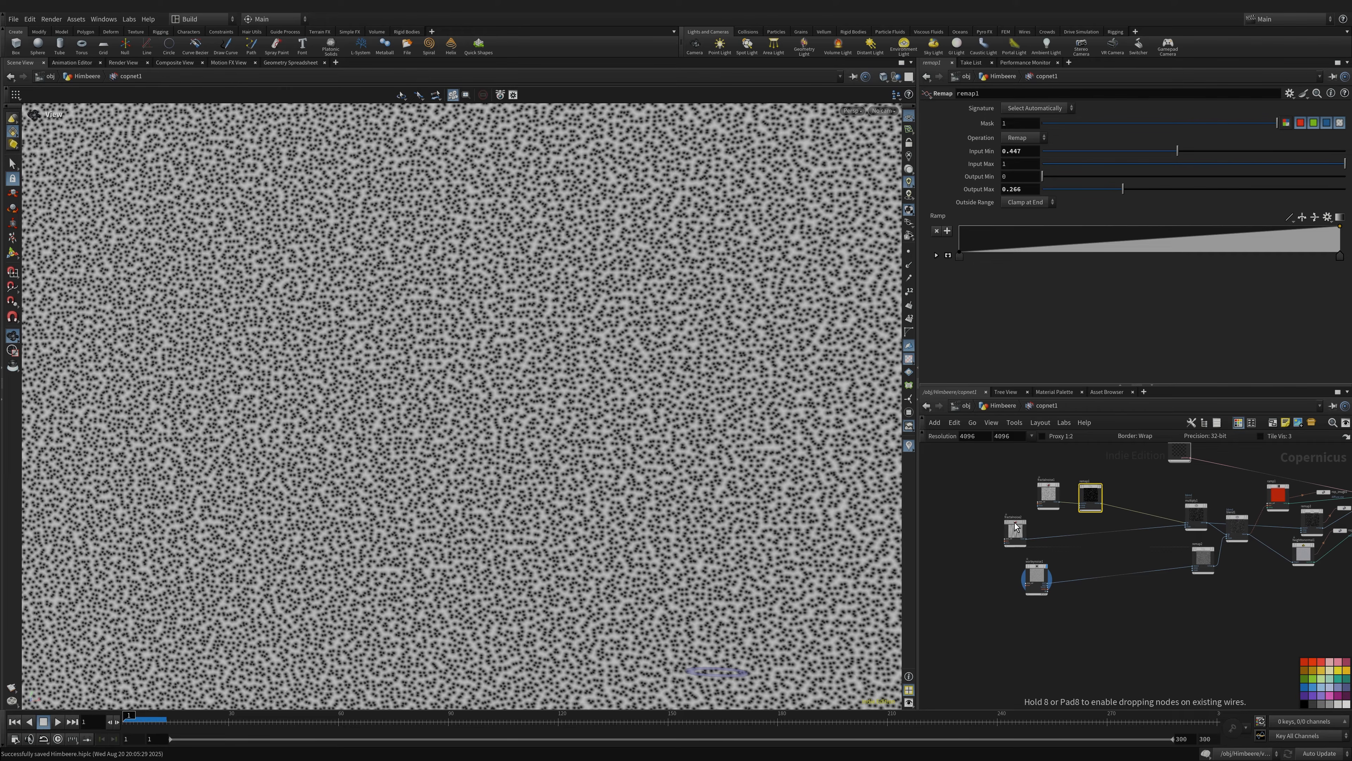
right_drag(664, 444, 537, 443)
drag(537, 443, 552, 383)
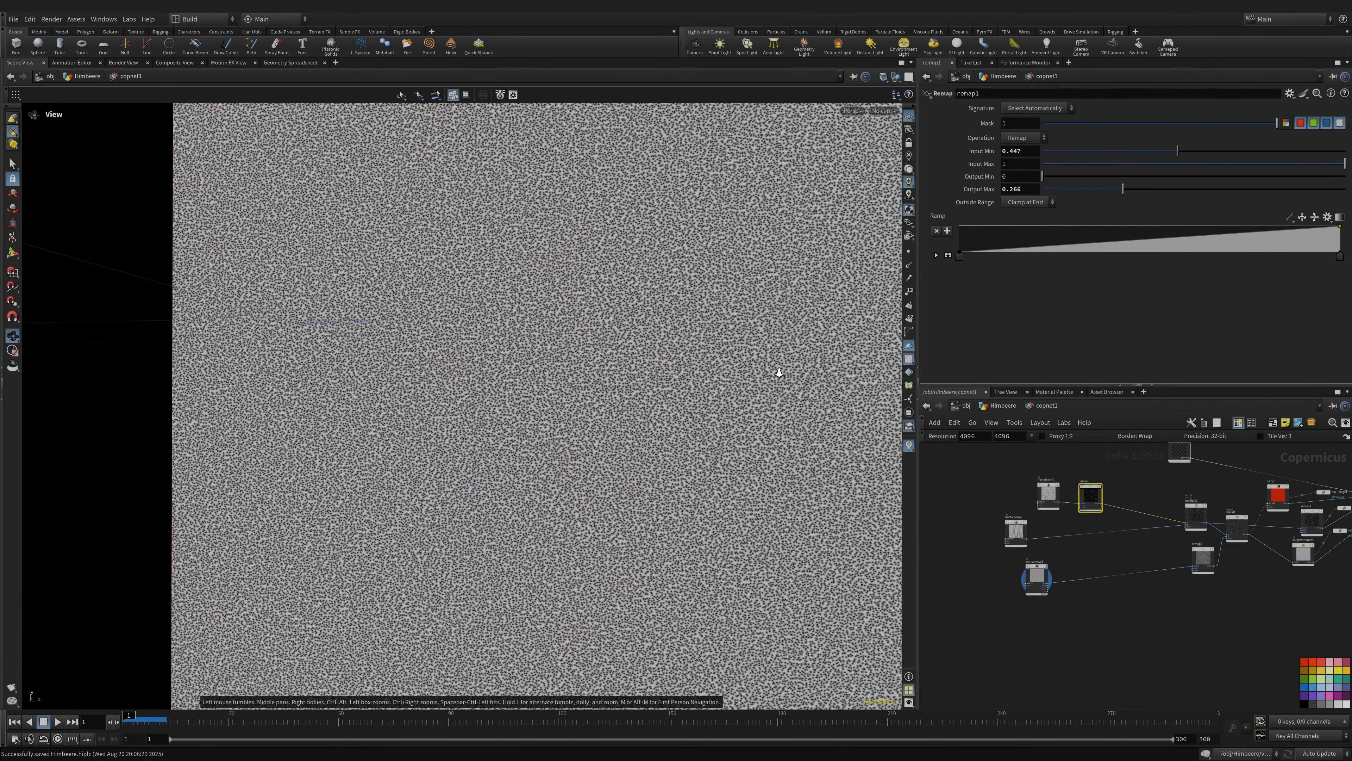
right_drag(779, 372, 380, 415)
middle_drag(555, 402, 450, 389)
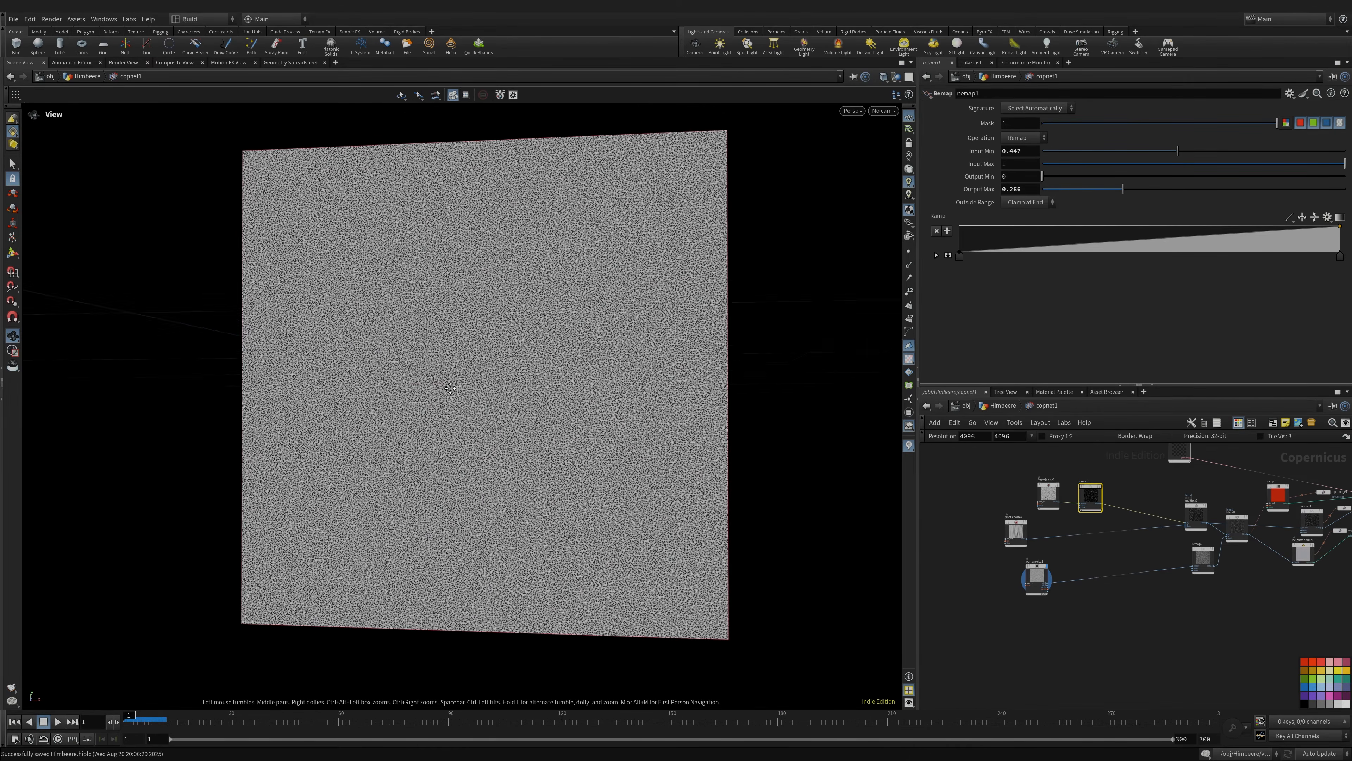
drag(449, 390, 472, 399)
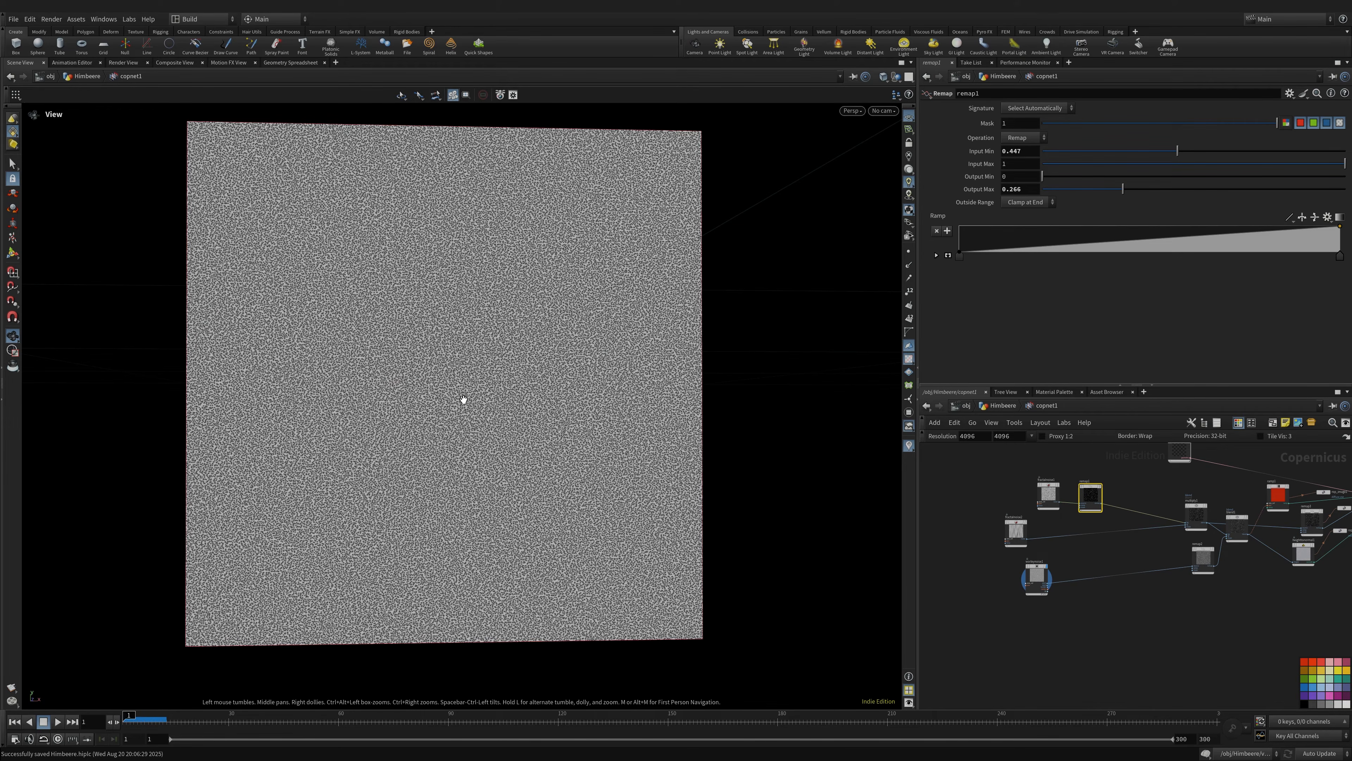
right_drag(405, 378, 435, 369)
mouse_move(435, 369)
mouse_down()
mouse_move(420, 393)
mouse_move(438, 389)
mouse_up()
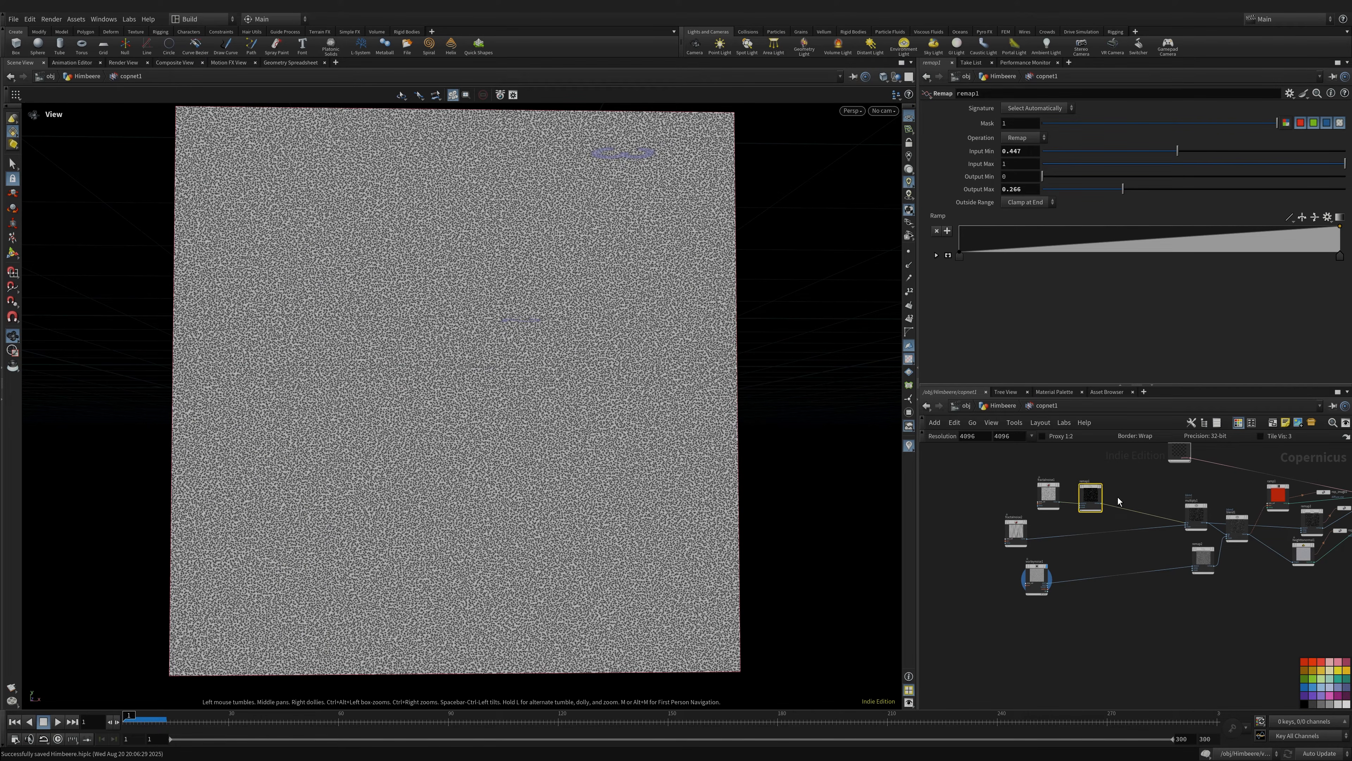
- Display multiply1, then the red ramp1 colour texture in the viewport
middle_drag(1139, 511, 1021, 522)
scroll(983, 505, up, 5)
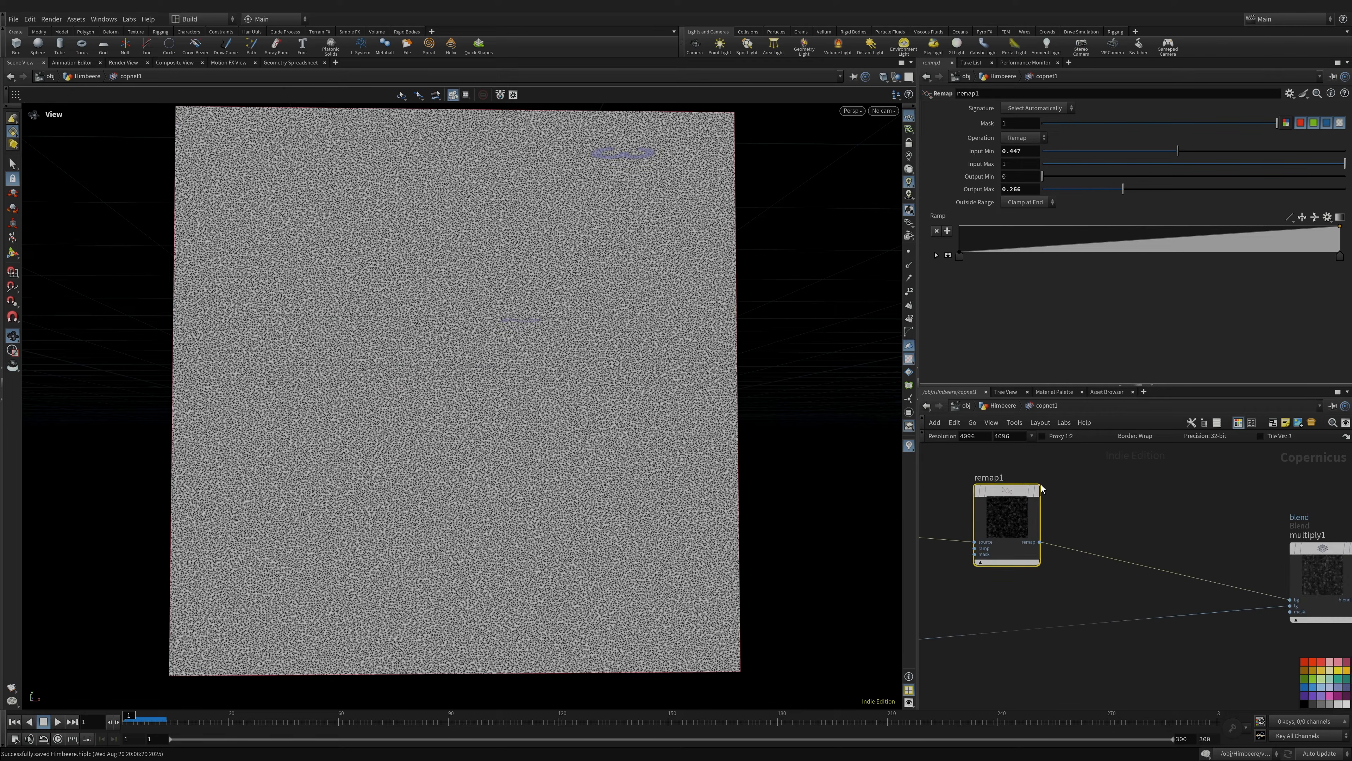
middle_drag(1205, 534, 1321, 473)
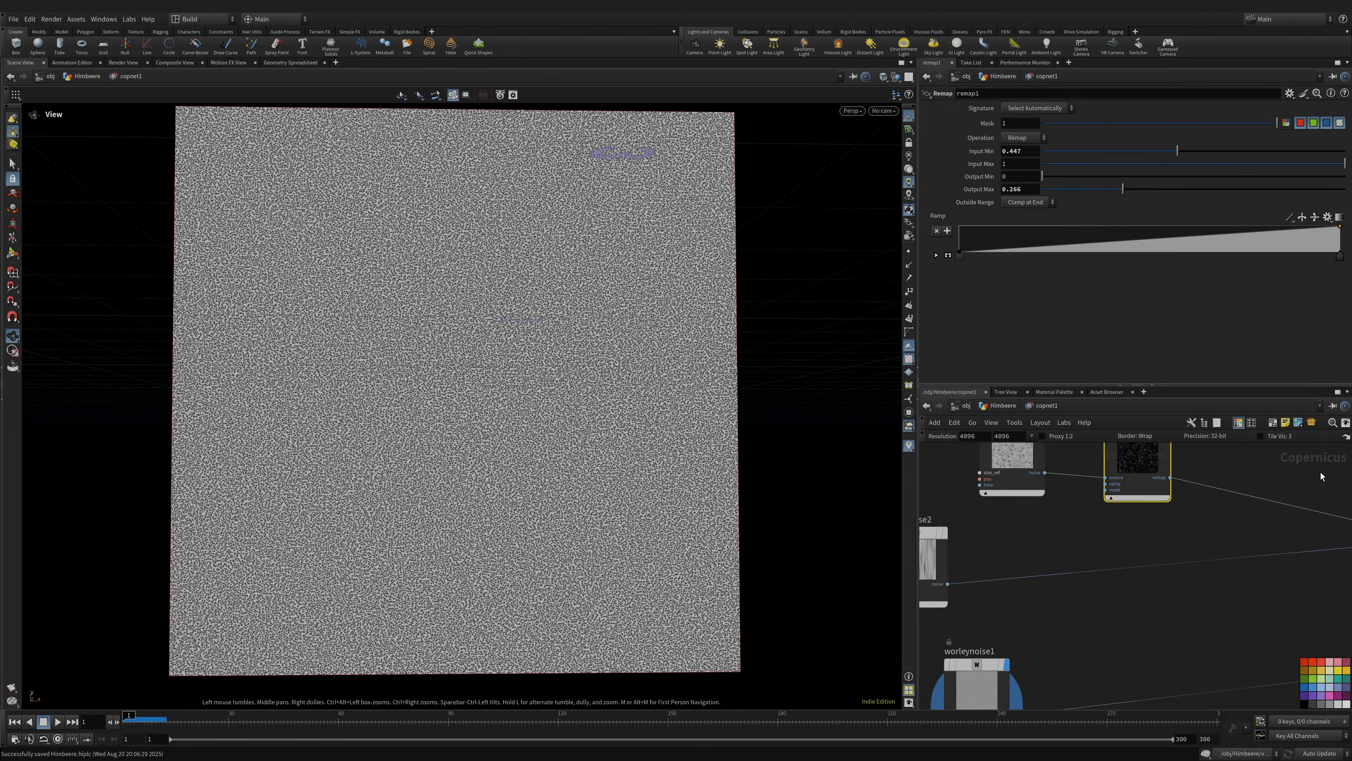
middle_drag(971, 533, 1085, 523)
middle_drag(1248, 526, 957, 540)
middle_drag(1207, 552, 1009, 547)
click(1116, 458)
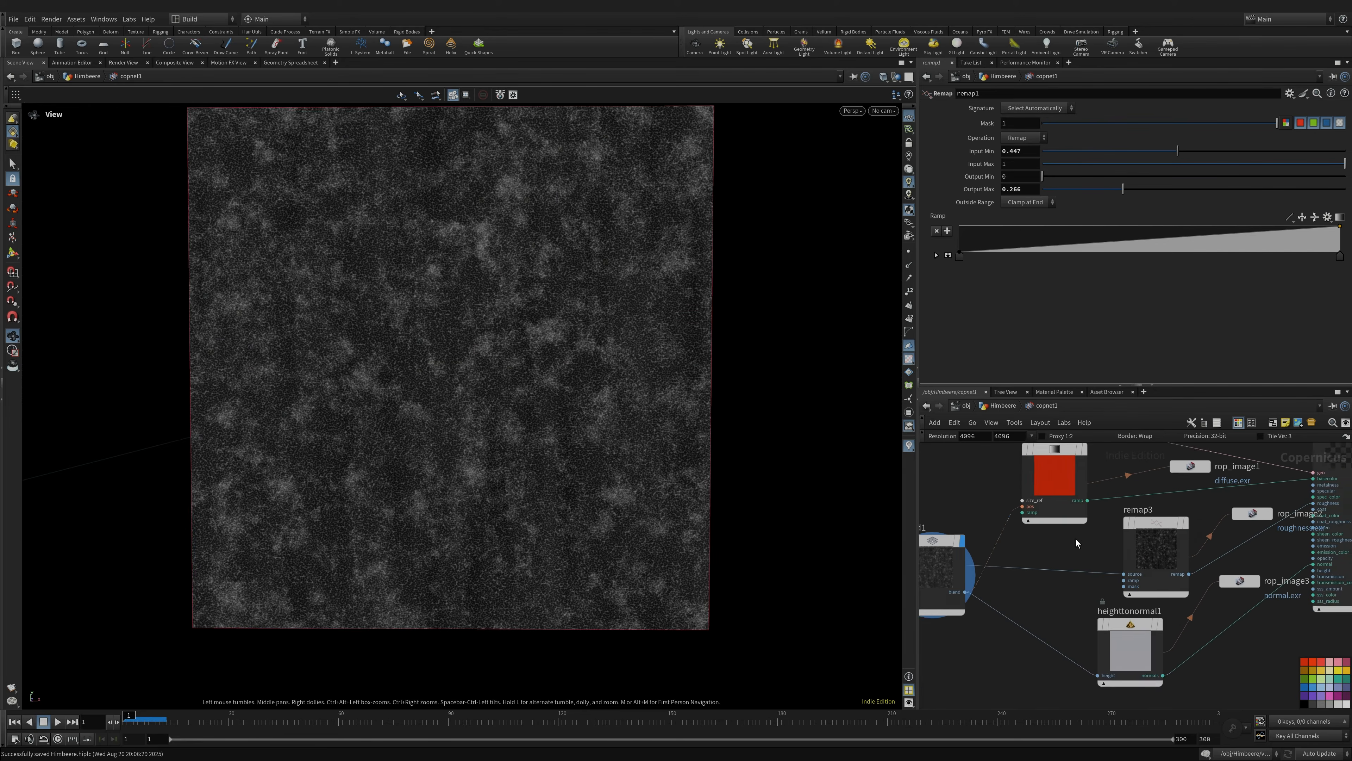
middle_drag(1075, 540, 1084, 588)
click(1084, 525)
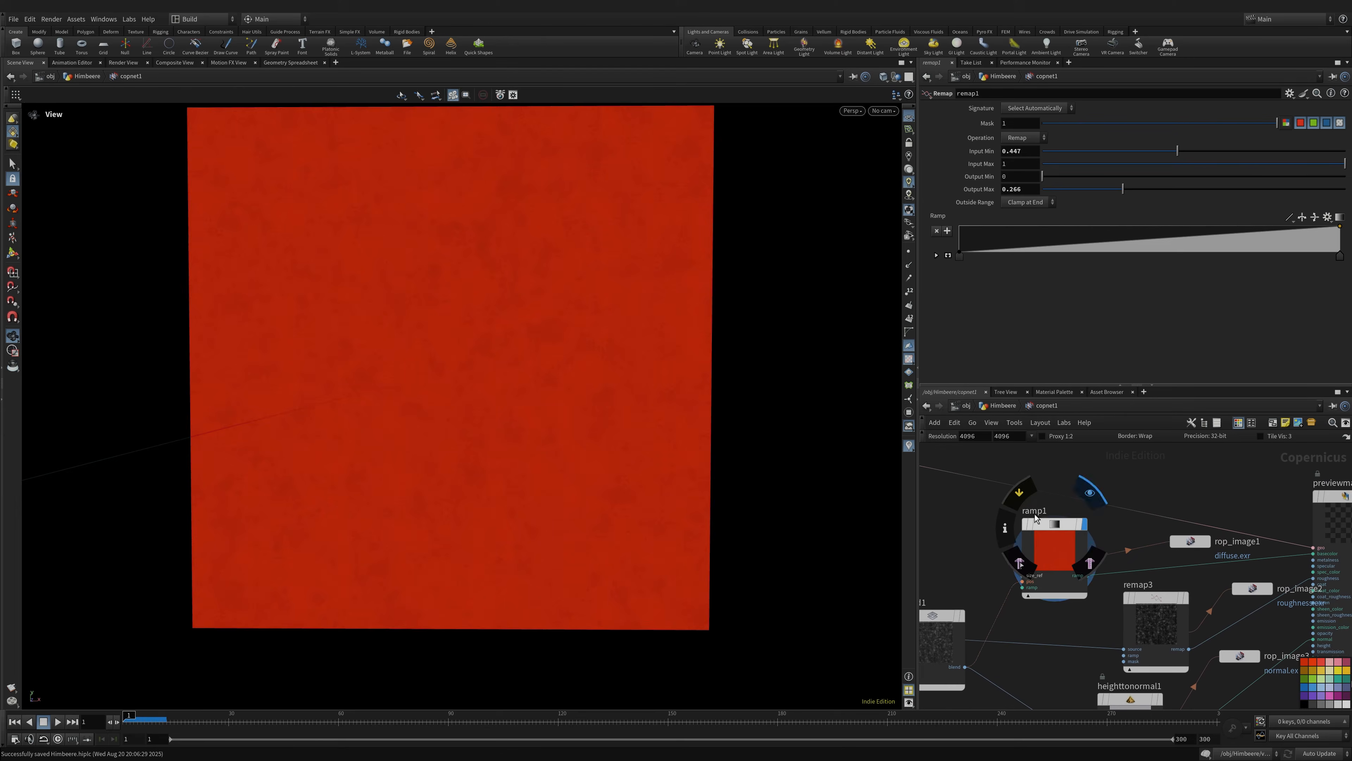
- Frame the red plane in the viewport until it fills the view
scroll(559, 371, up, 5)
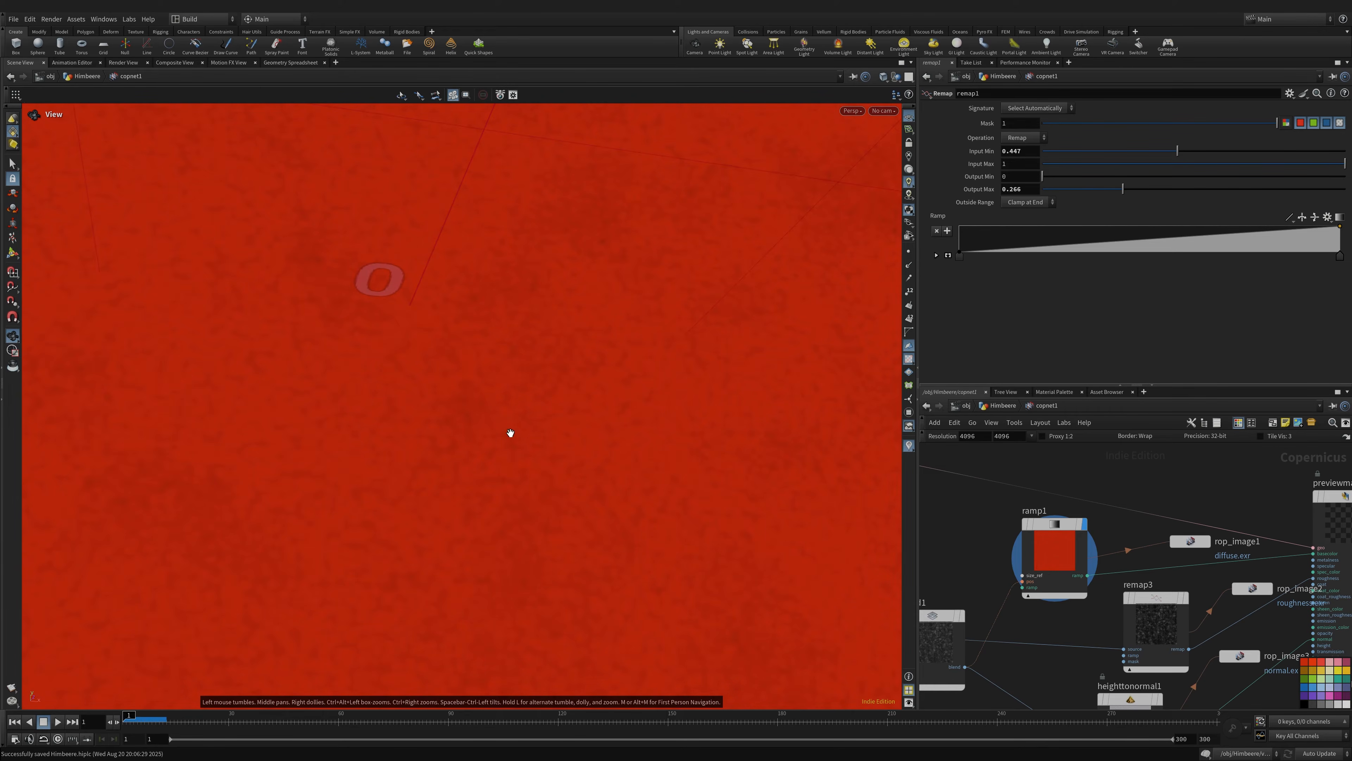
middle_drag(511, 433, 593, 460)
right_drag(660, 374, 472, 379)
middle_drag(670, 372, 601, 426)
mouse_move(601, 426)
mouse_down()
mouse_move(543, 474)
mouse_move(544, 453)
mouse_move(571, 456)
mouse_move(591, 410)
mouse_up()
middle_drag(591, 409, 543, 465)
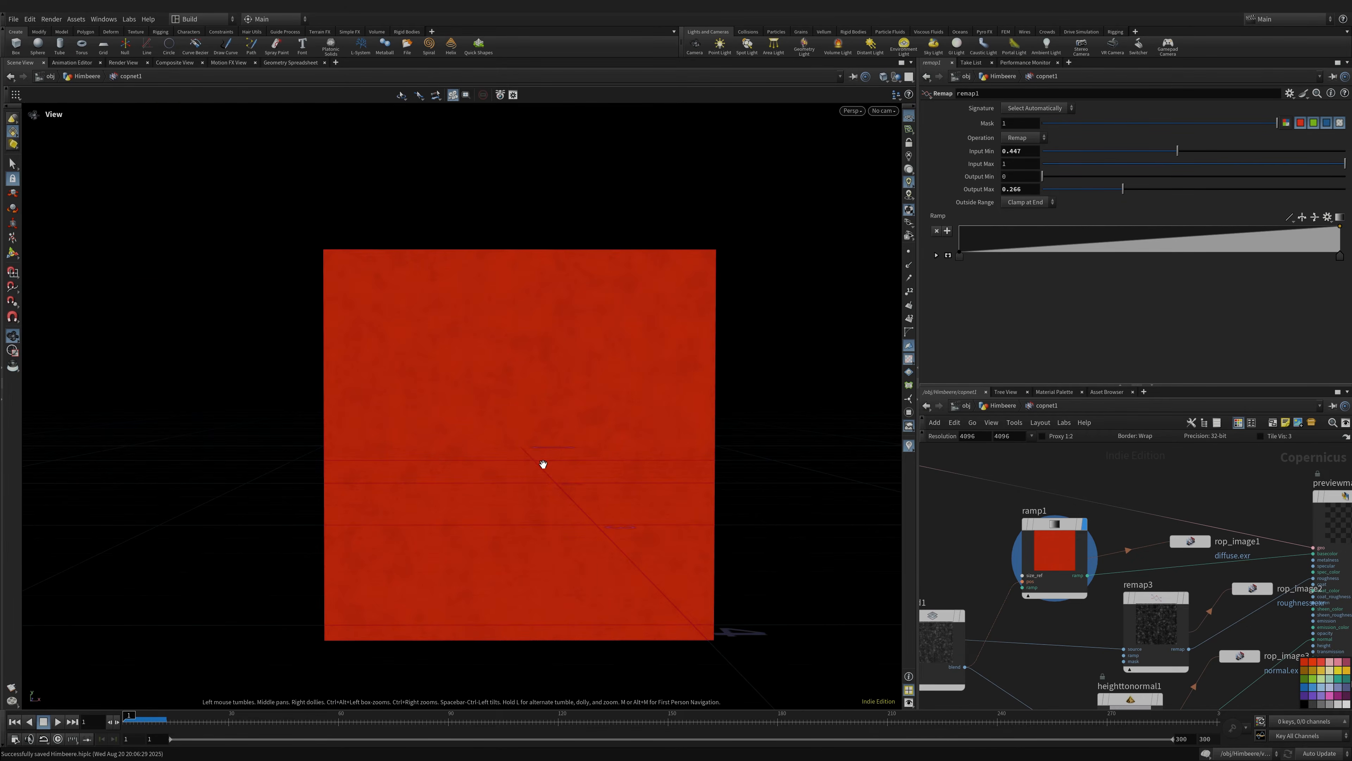
right_drag(543, 465, 763, 426)
- Inspect the diffuse.exr output node and shift ramp1 to the right
middle_drag(1239, 576, 1130, 583)
click(1081, 550)
middle_drag(951, 532, 1062, 508)
drag(1062, 508, 1092, 508)
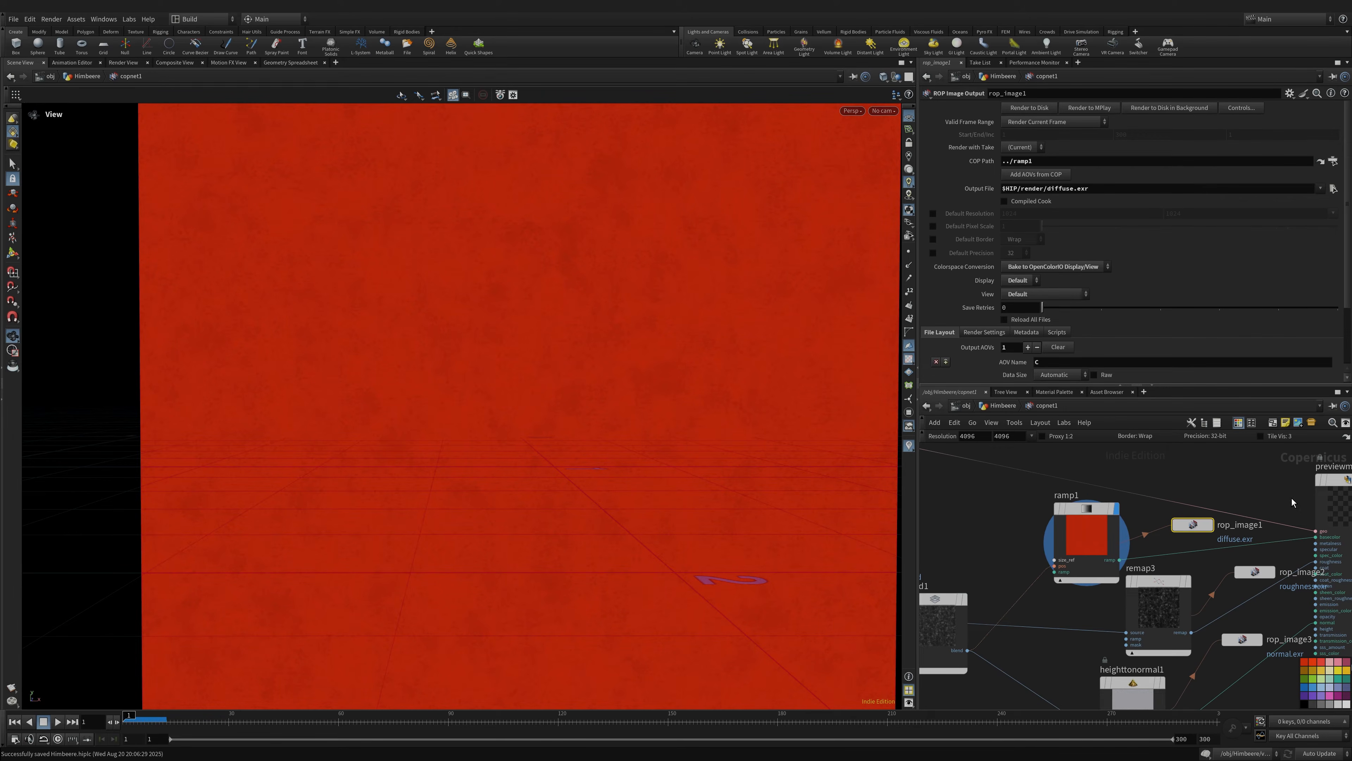
middle_click(1188, 512)
- Save the scene with multiply1, blend1 and remap2 in view
middle_drag(1058, 614, 1172, 534)
scroll(1171, 535, down, 3)
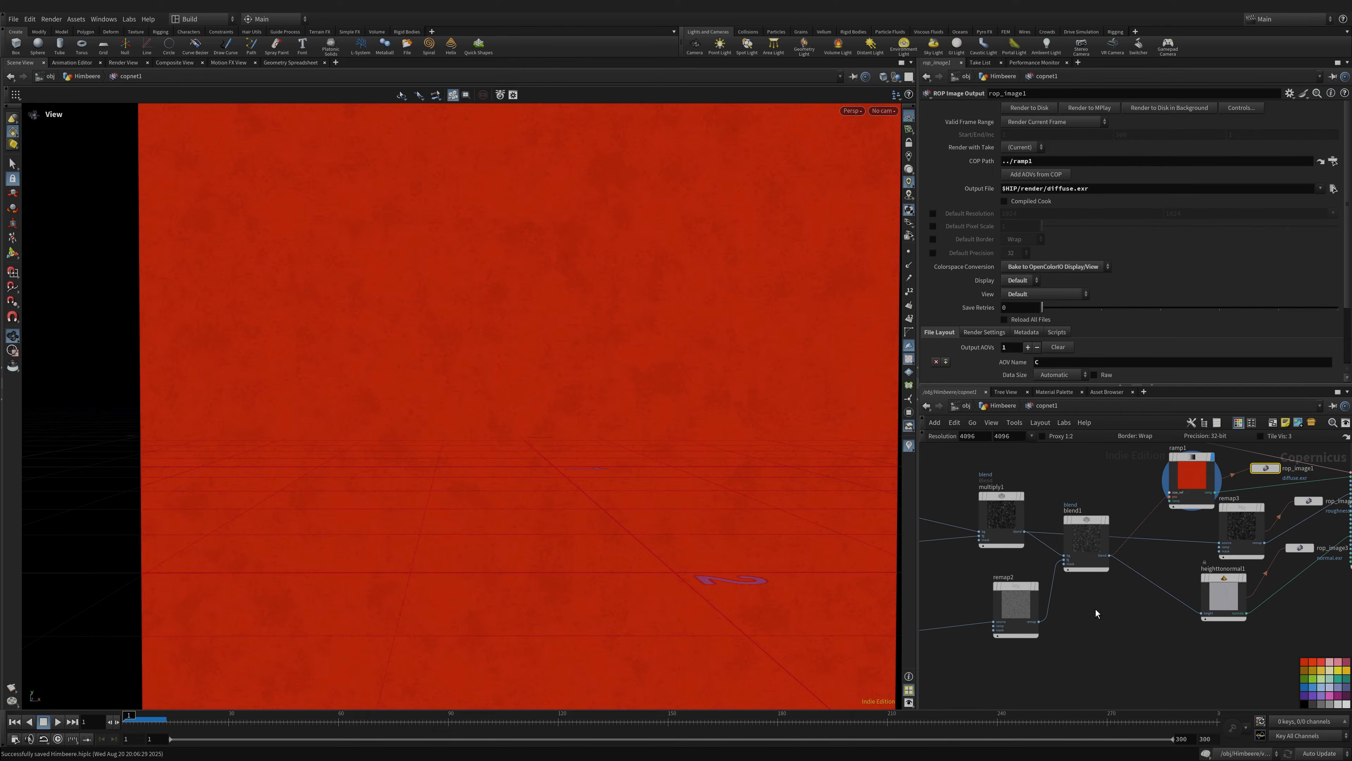
key(ctrl+s)
- Review the noise, ramp1 and previewmaterial1 nodes, then inspect blend1's settings
middle_drag(1103, 609, 1342, 628)
middle_drag(1073, 585, 1160, 567)
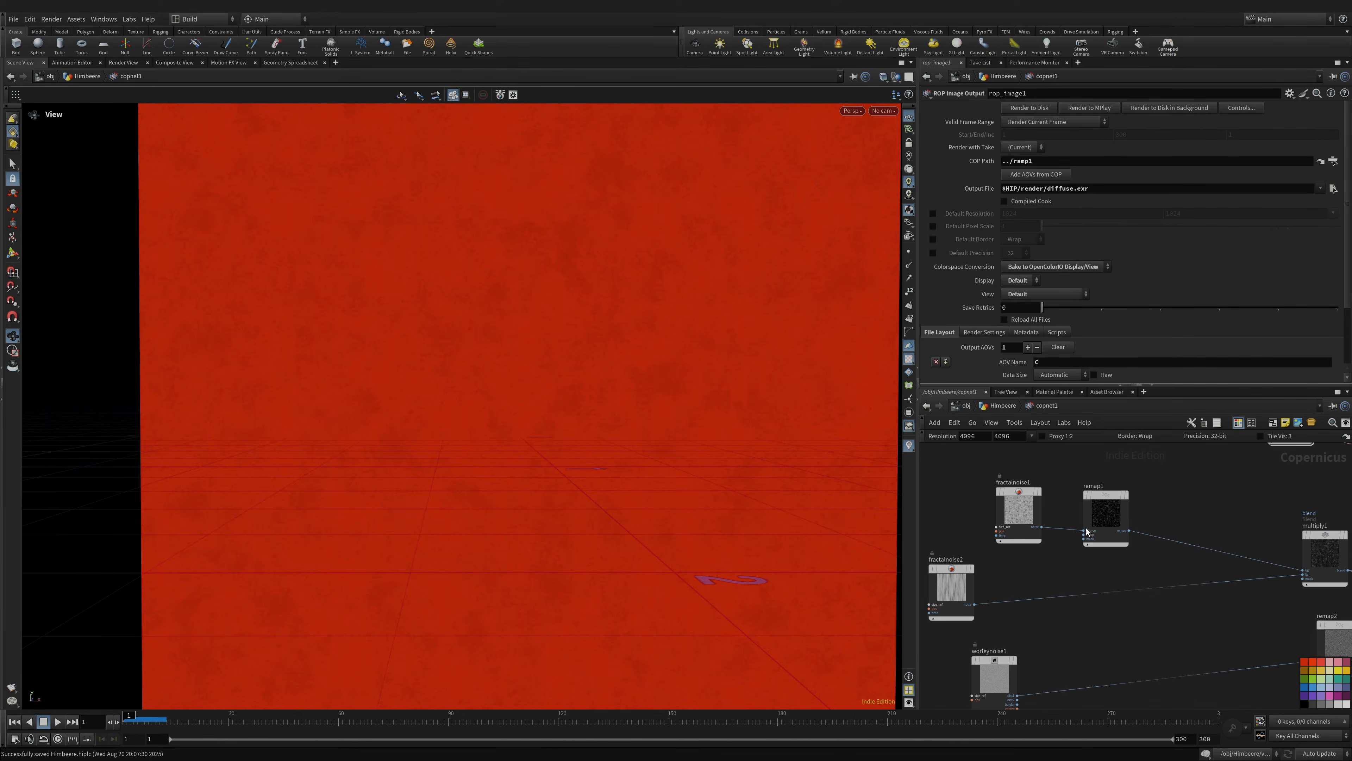
middle_drag(1260, 591, 976, 575)
middle_drag(1203, 603, 981, 610)
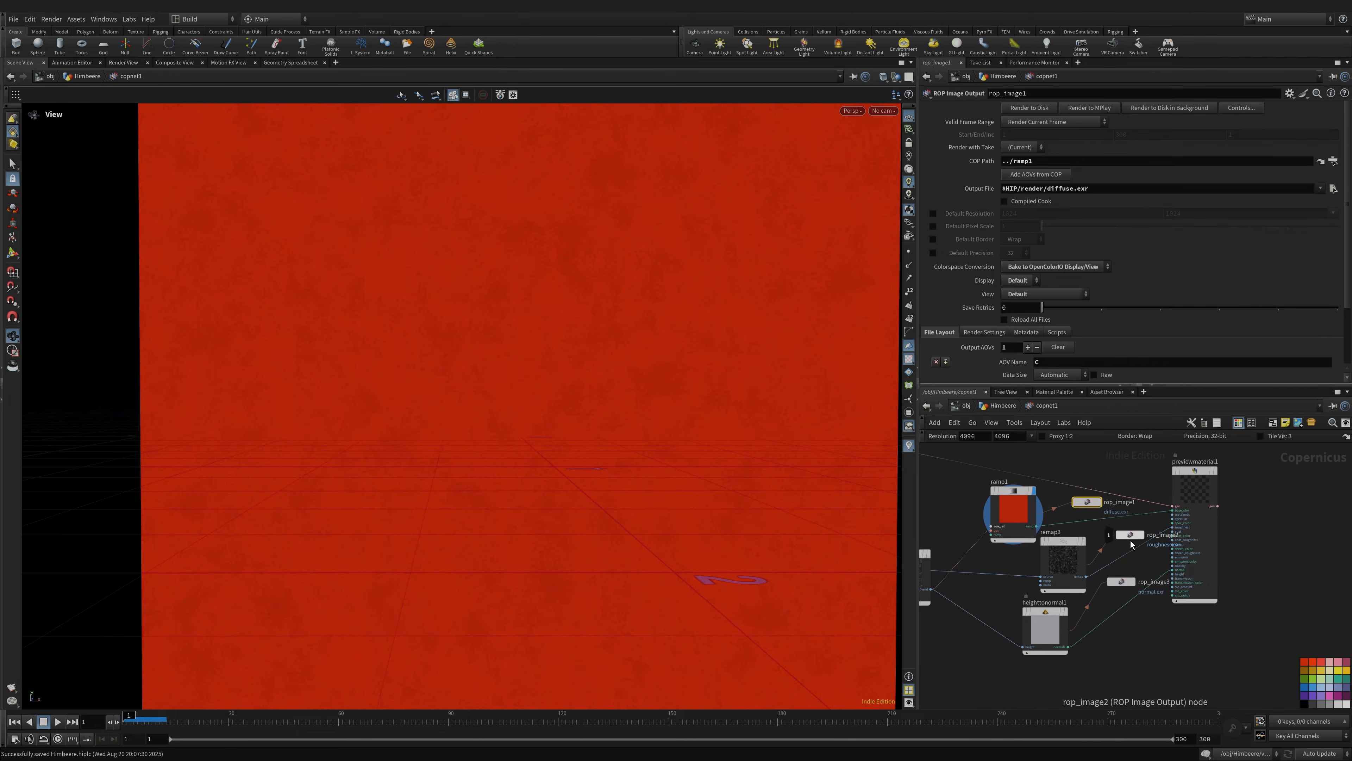
middle_drag(1106, 653, 1249, 594)
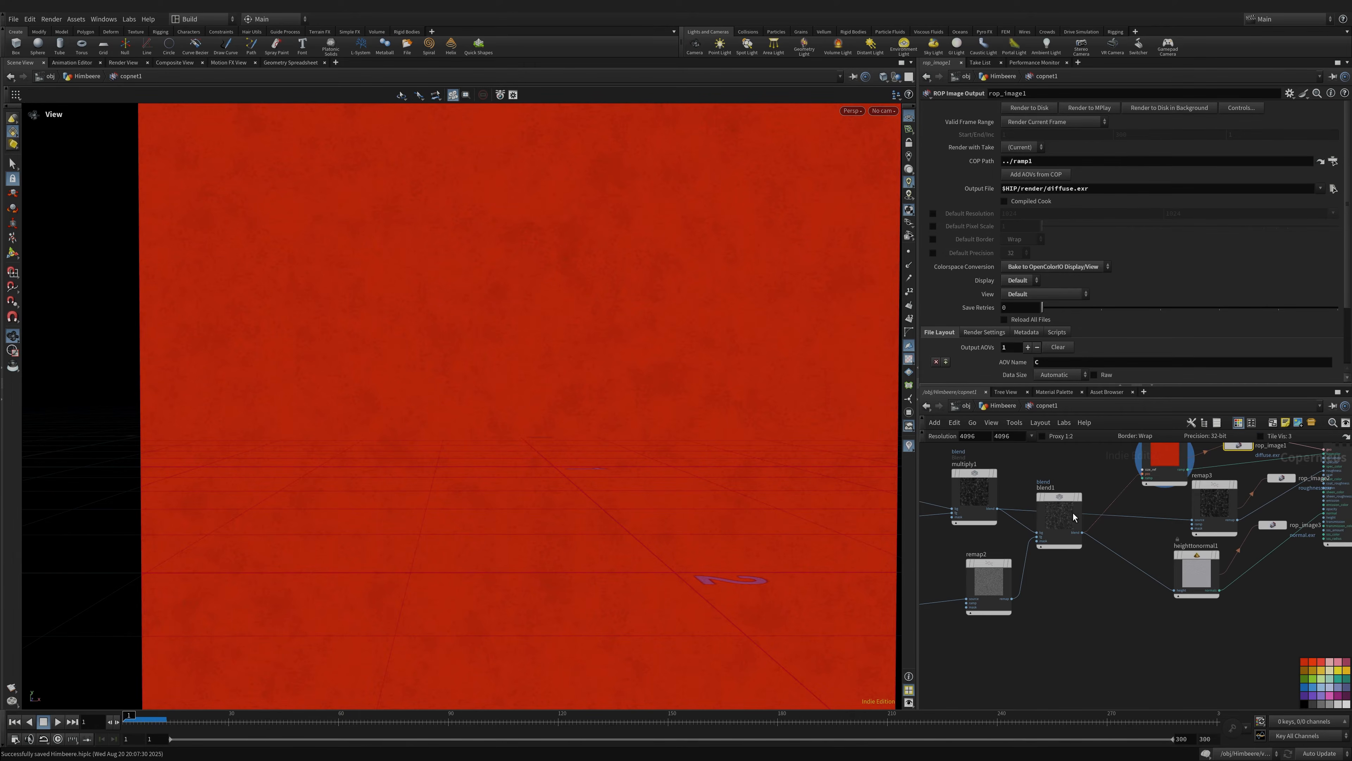
click(1061, 504)
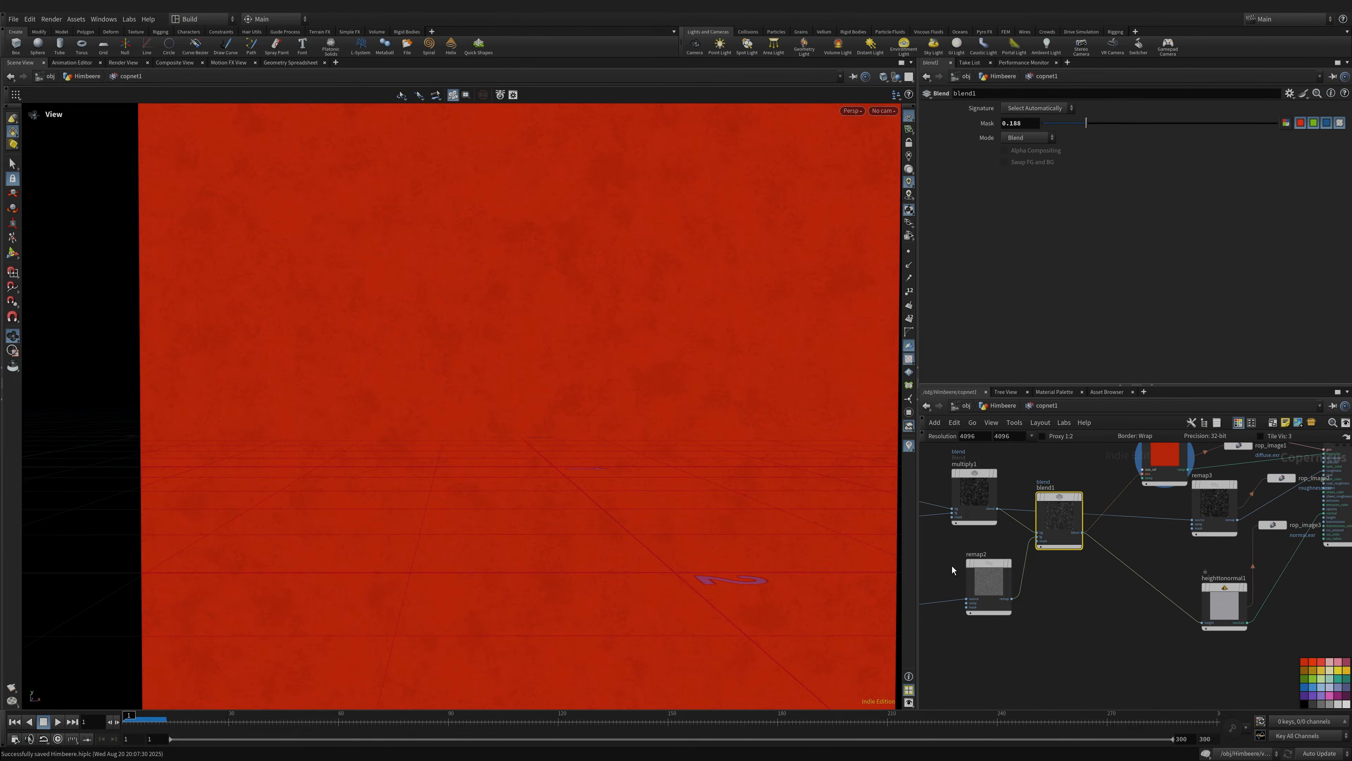
- Exit copnet1 back up to the Himbeere geometry level
middle_drag(1020, 635, 1234, 616)
middle_drag(989, 595, 1283, 591)
click(1002, 406)
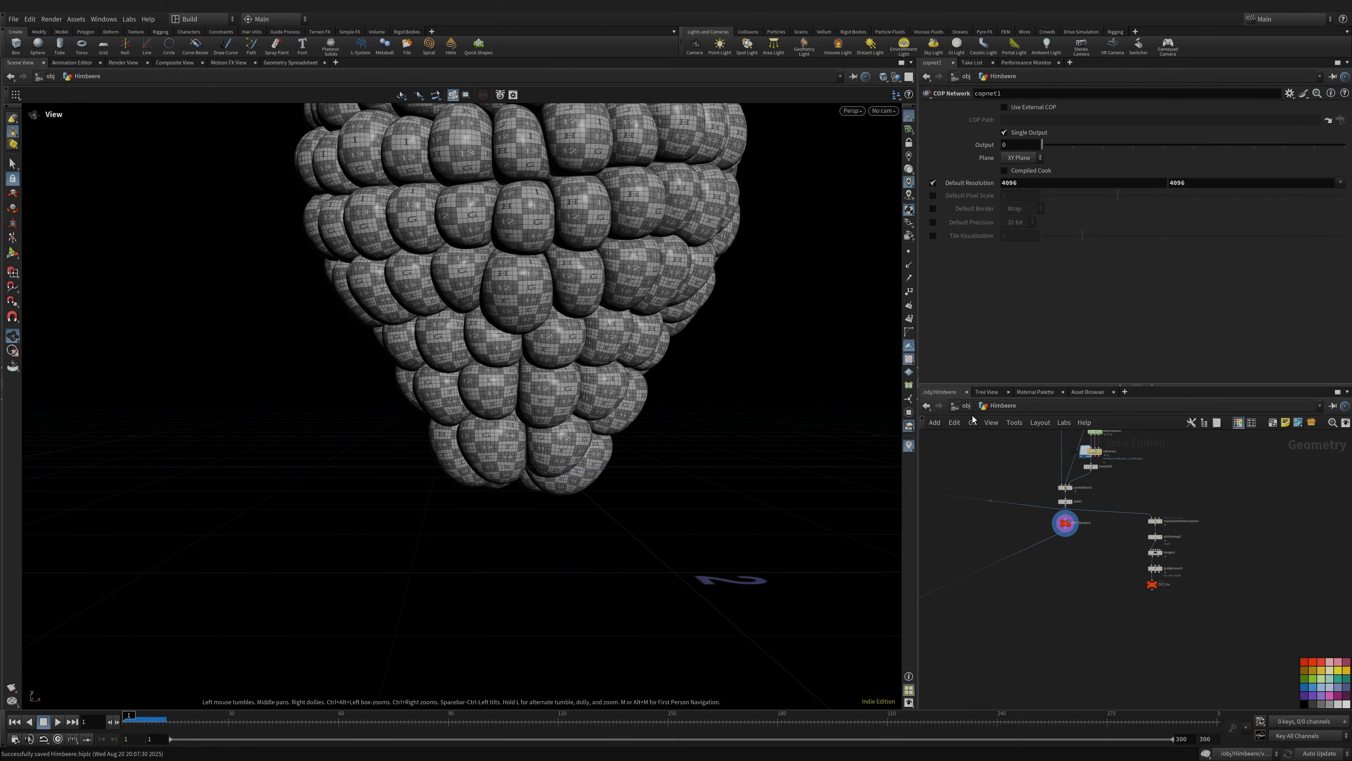
- Switch to the stage network and look through /cameras/camera1
click(967, 406)
click(1000, 408)
click(1036, 477)
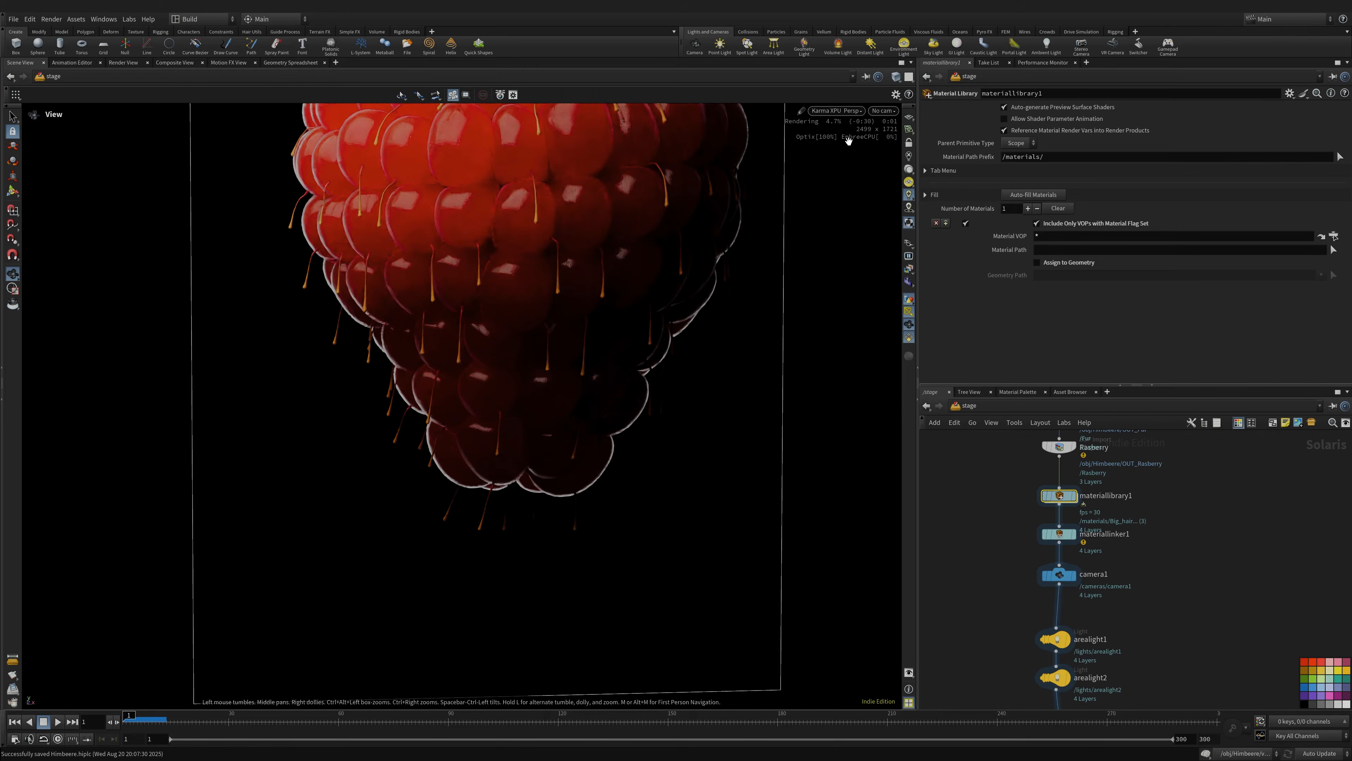
click(884, 110)
click(900, 134)
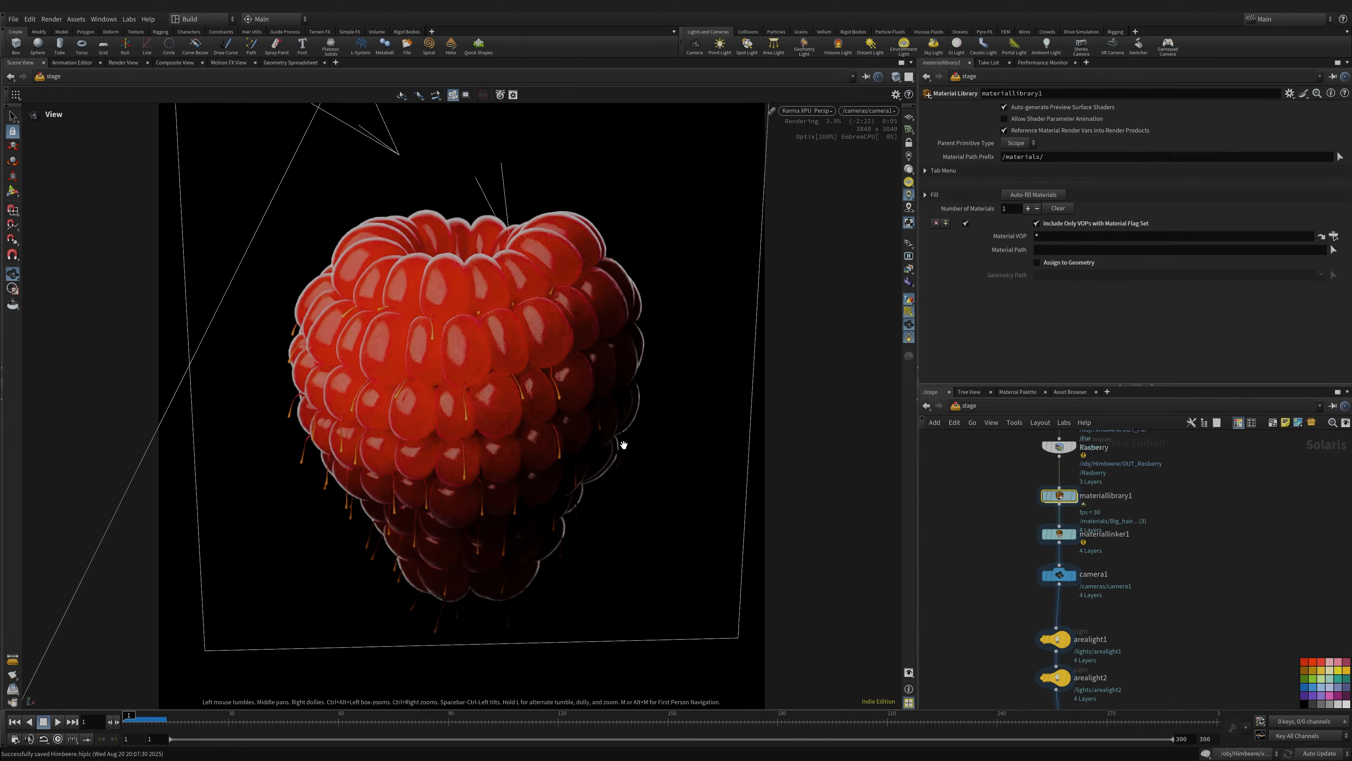
- Open the Karma render settings' image output and filter sections, Resolution 3840/2
middle_drag(1162, 688, 1151, 556)
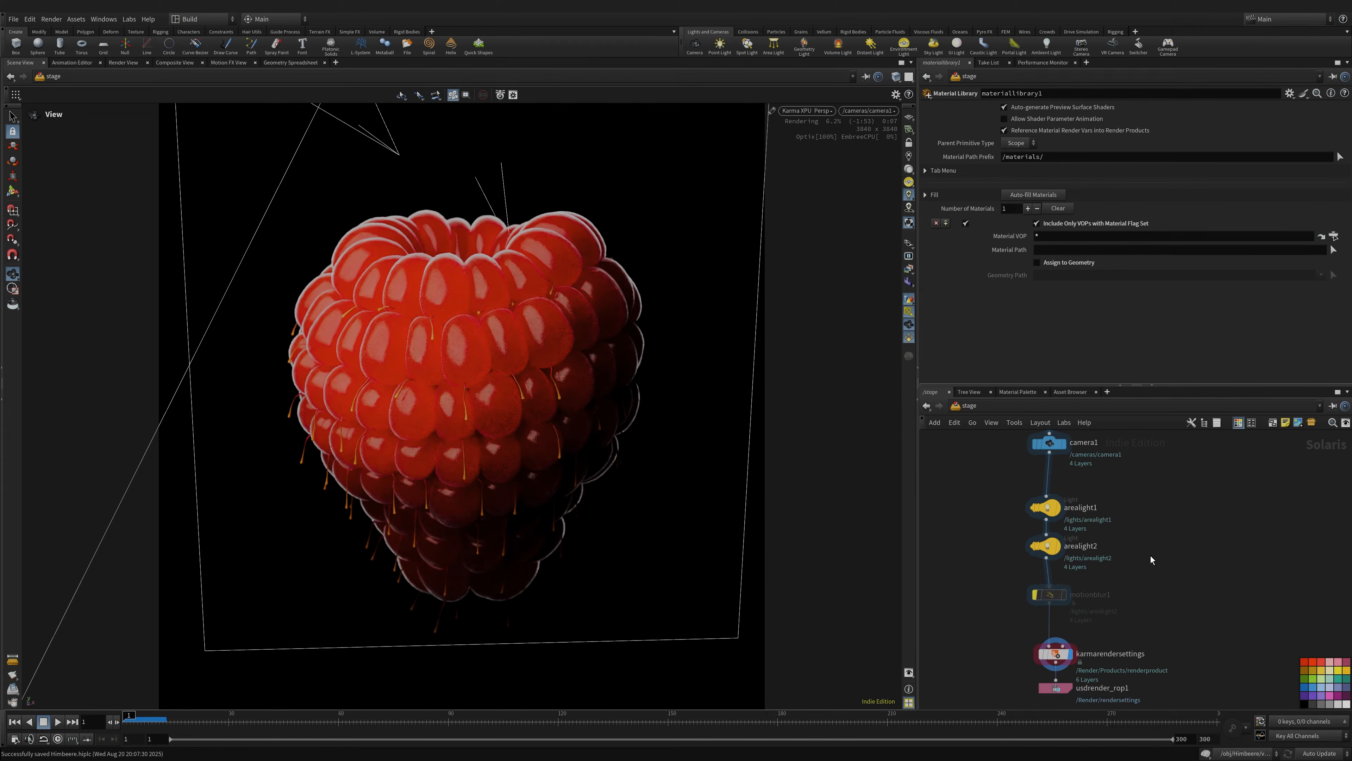
click(995, 512)
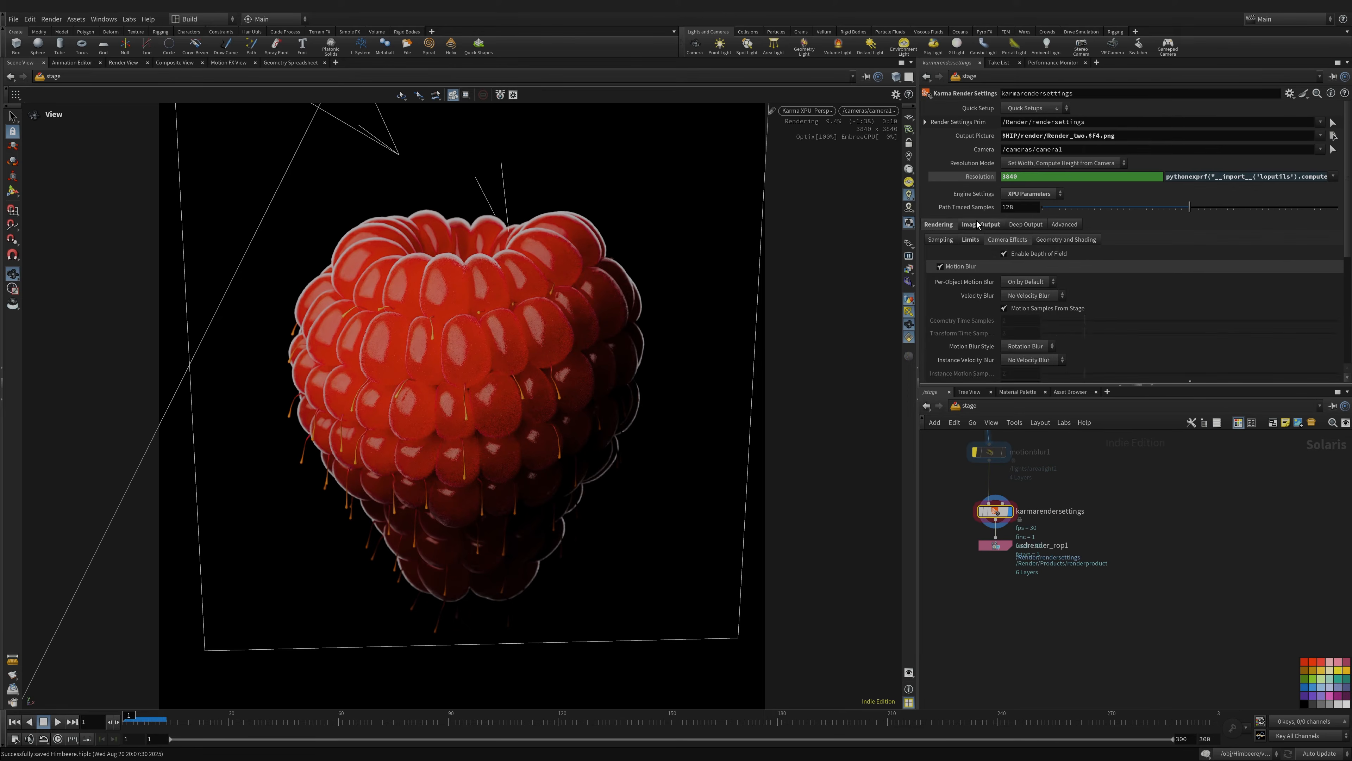
click(978, 223)
click(999, 239)
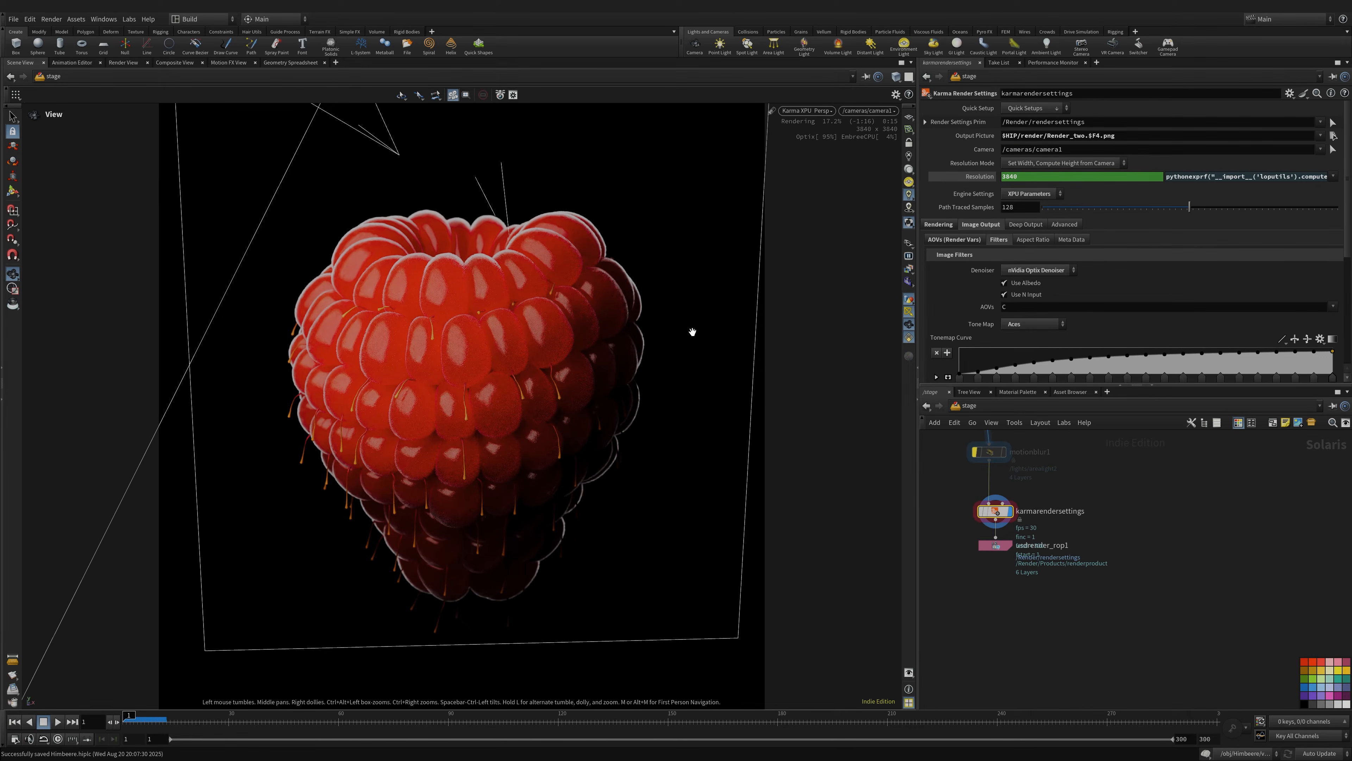
- Inspect the area lights and the Hair, Fur and Rasberry geometry imports
middle_drag(1079, 469, 1105, 553)
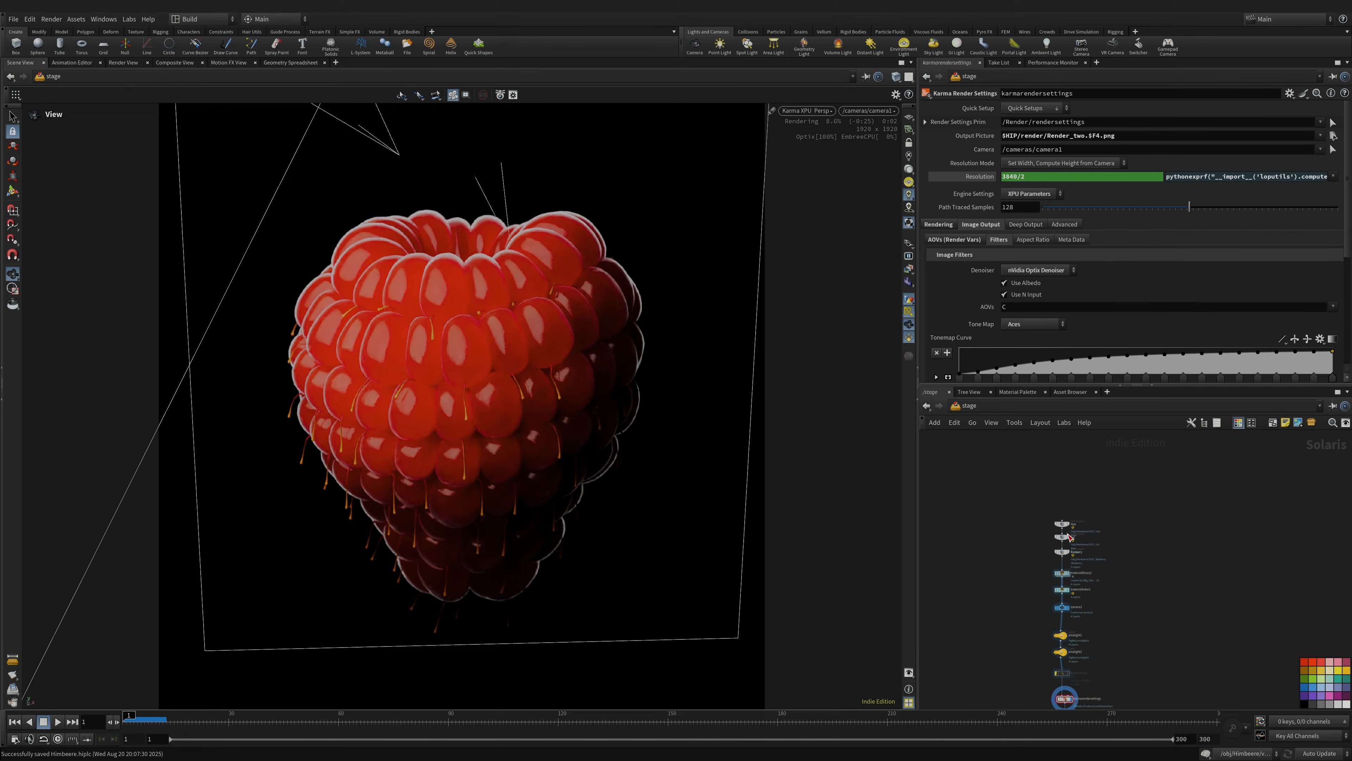
middle_drag(1107, 596, 1046, 522)
scroll(1046, 522, up, 3)
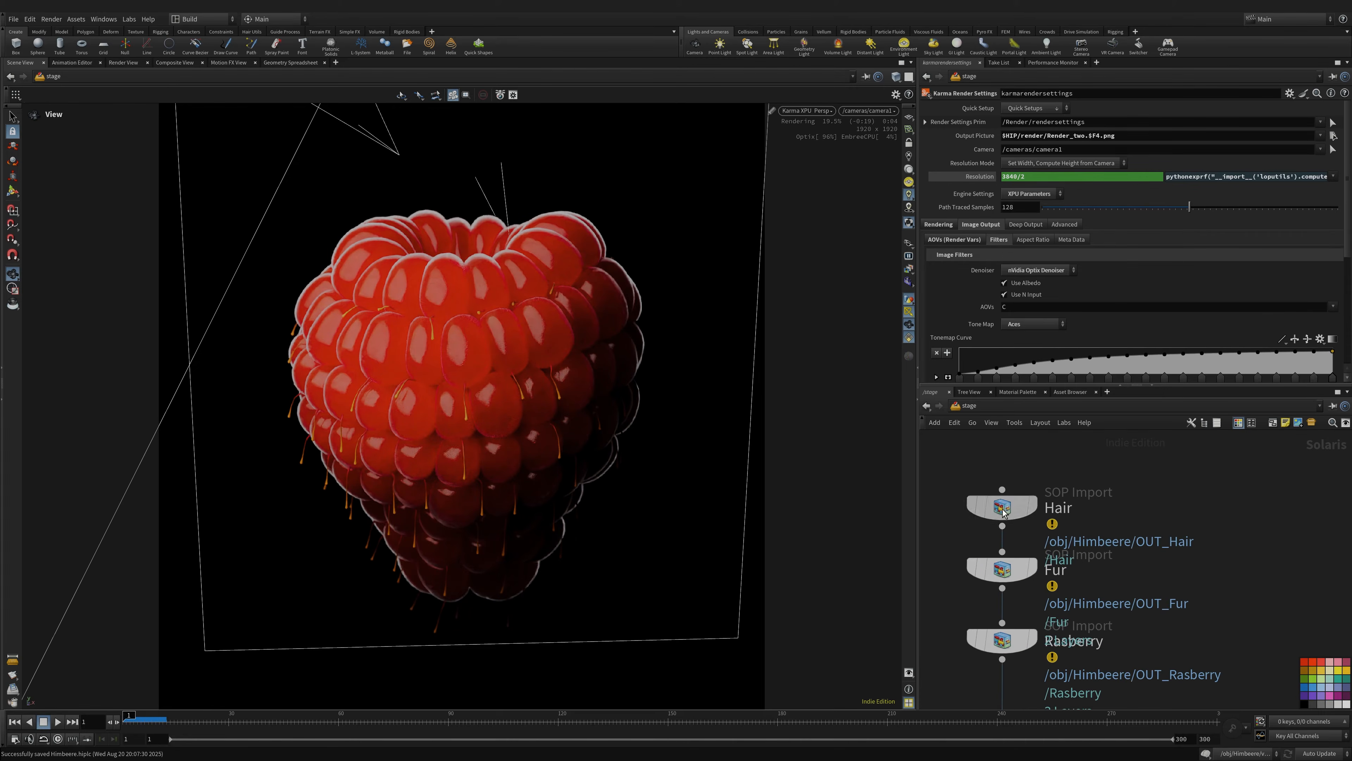
click(1002, 506)
click(1018, 570)
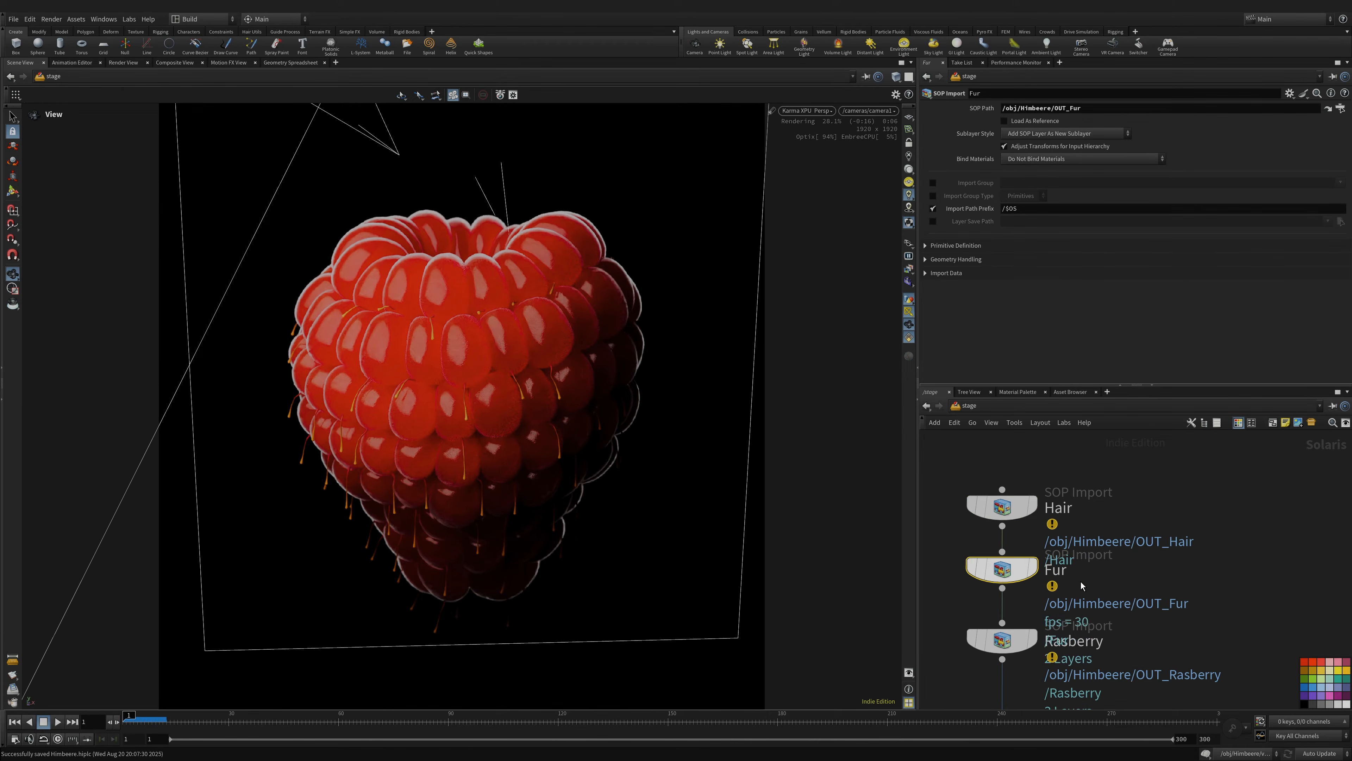
middle_drag(1144, 603, 1113, 561)
click(1125, 579)
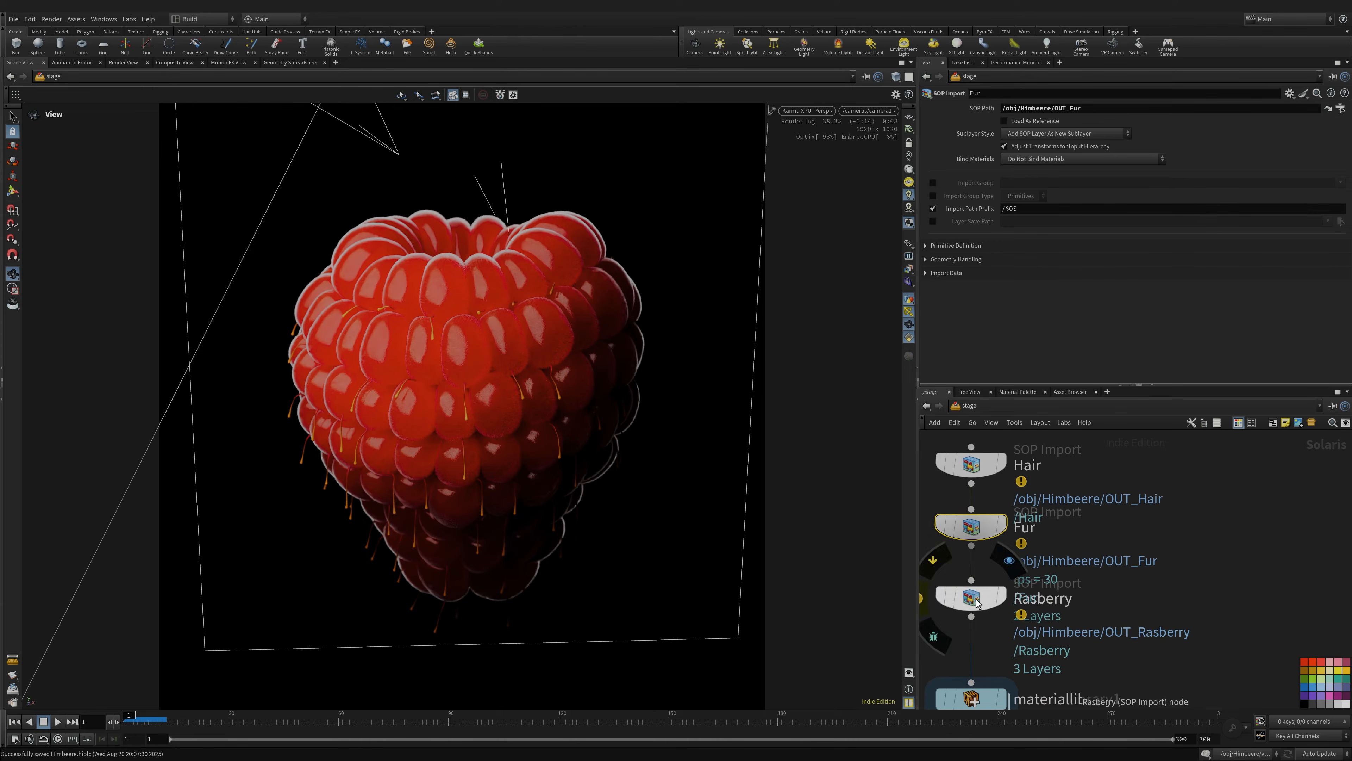
middle_drag(1162, 639, 1202, 468)
- Enter materiallibrary1 to view its three materials and save the scene
double_click(1046, 497)
middle_drag(1198, 600, 1128, 554)
key(ctrl+s)
- Inspect the Raspberry material's diffuse, roughness and normal images, mtlxremap1 and mtlxnormalmap1
double_click(1028, 471)
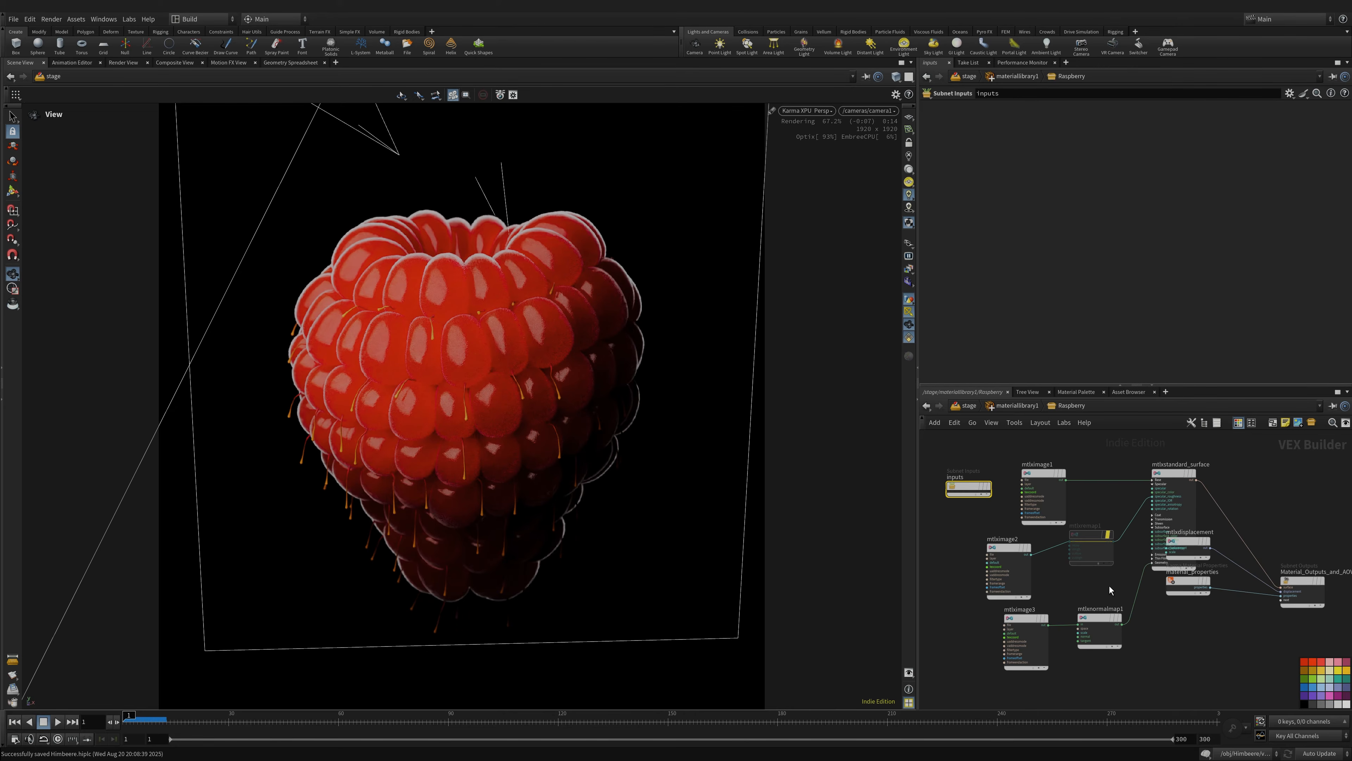
click(1032, 473)
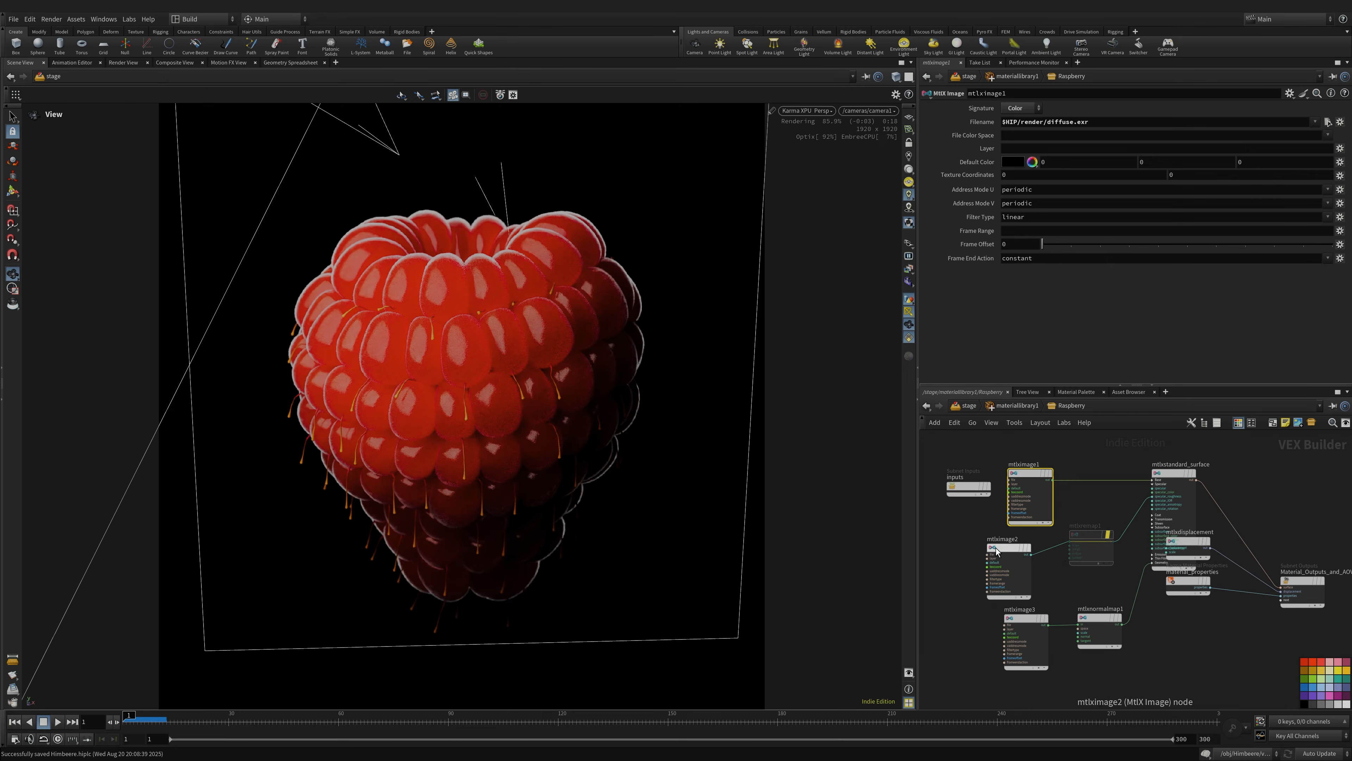
click(1006, 553)
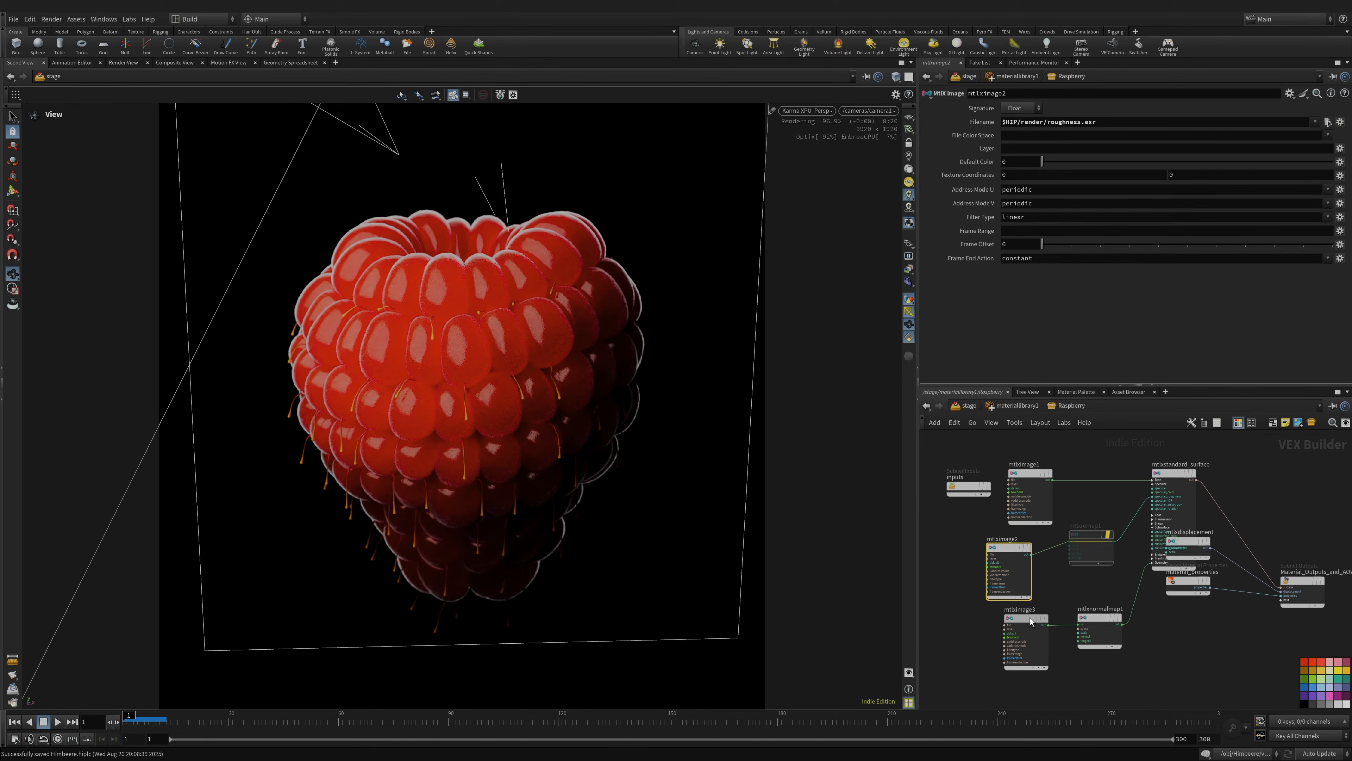
click(1038, 617)
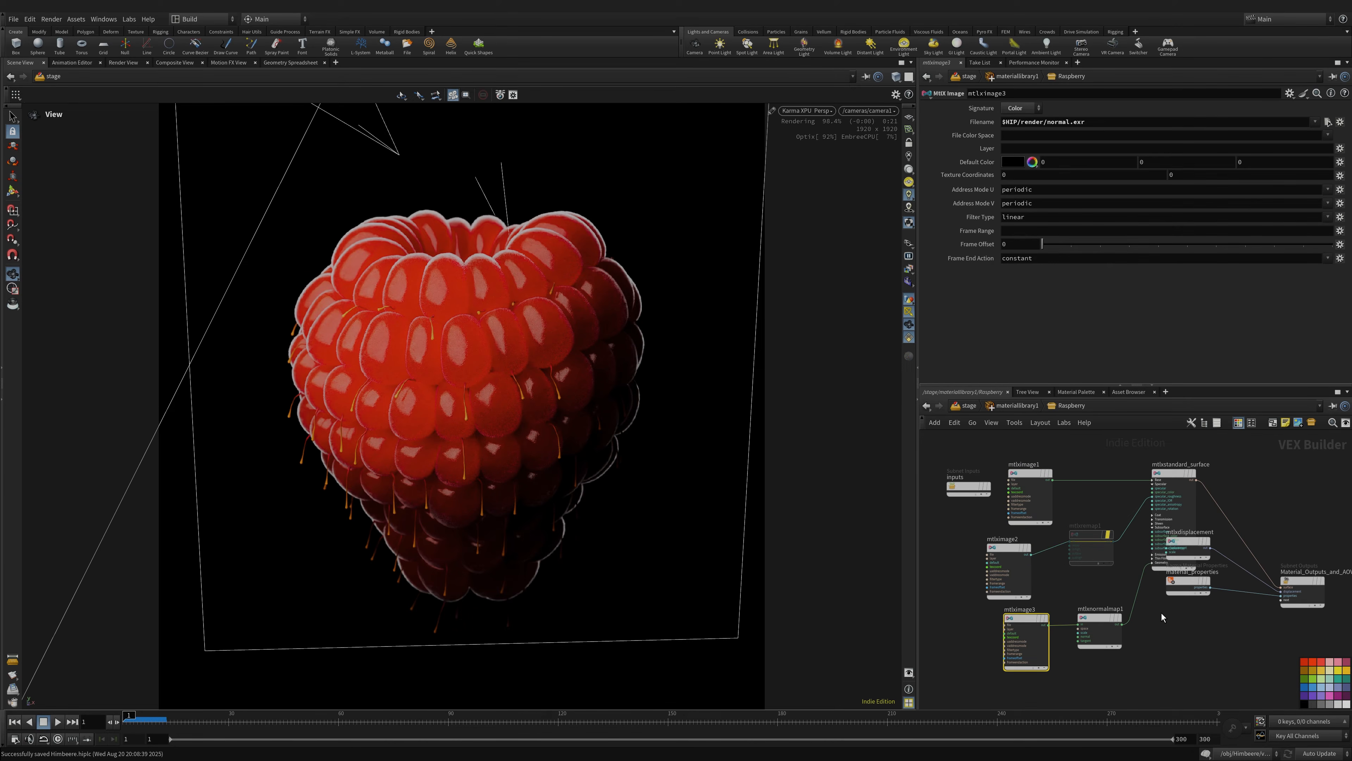
click(1089, 536)
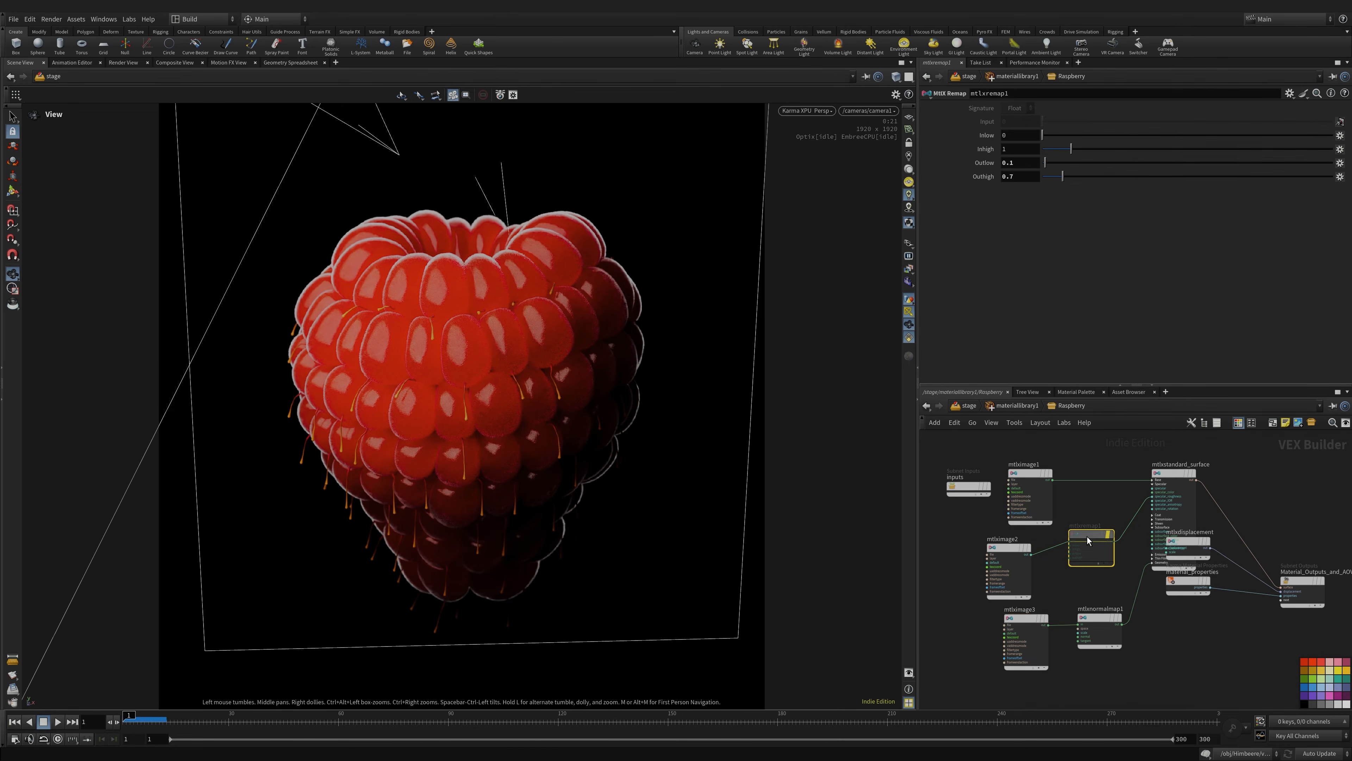
click(1098, 617)
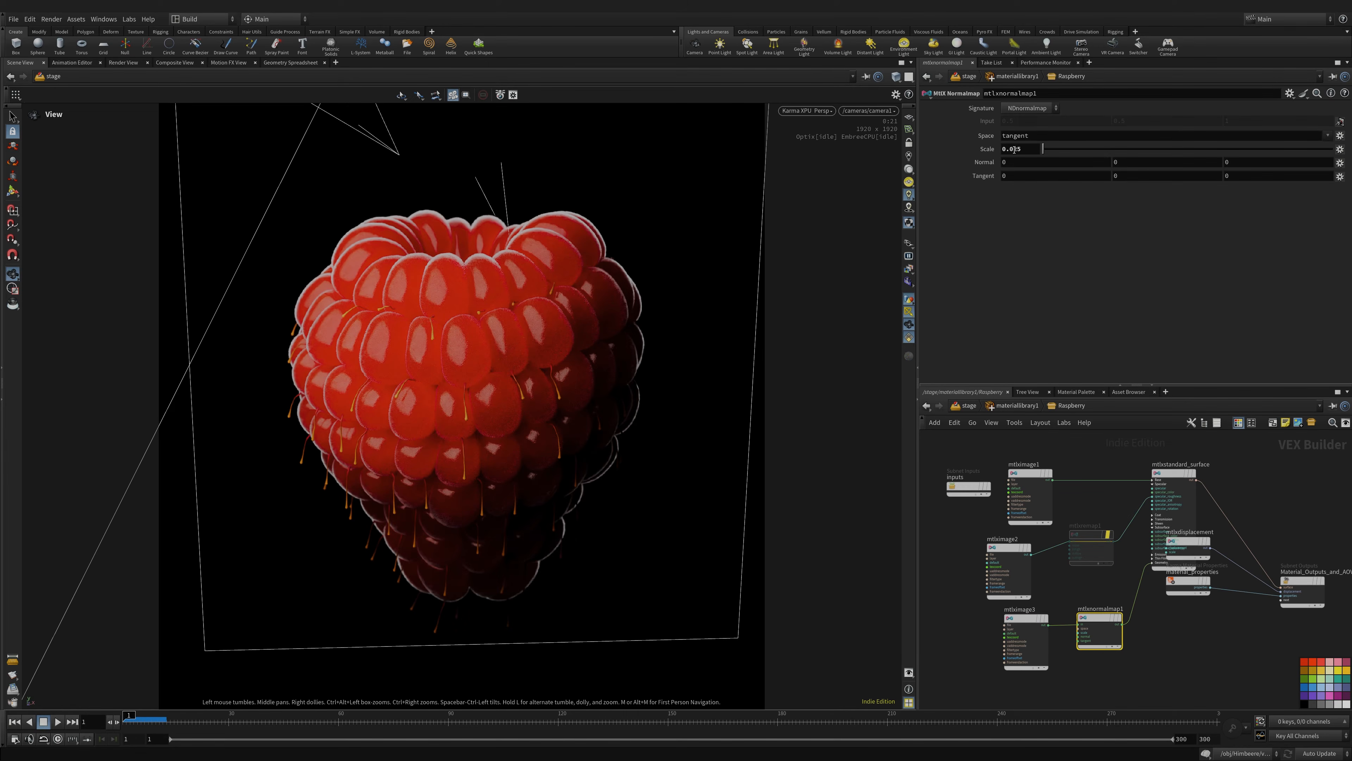
- Rearrange the normal map, standard surface, displacement and properties nodes into a cleaner layout
drag(1098, 617, 1013, 621)
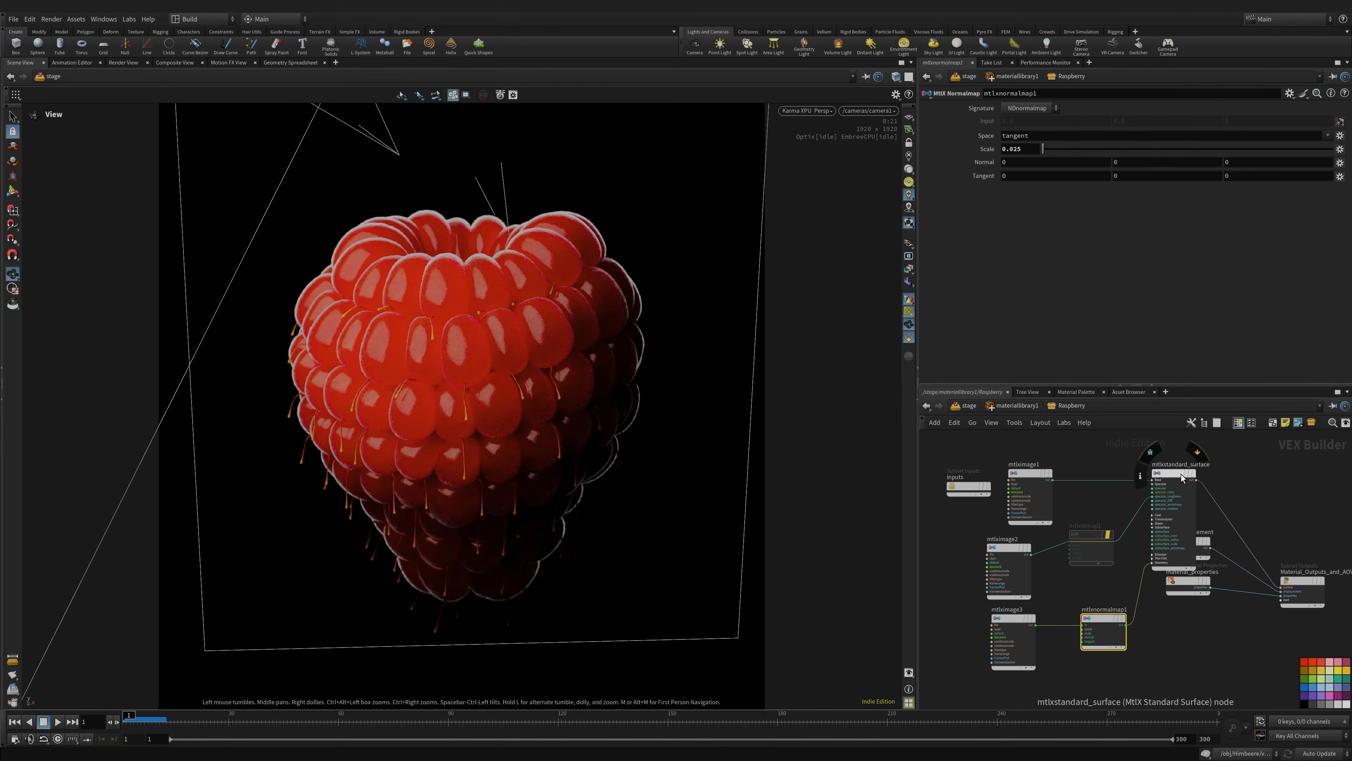
drag(1181, 475, 1159, 461)
drag(1189, 516, 1204, 584)
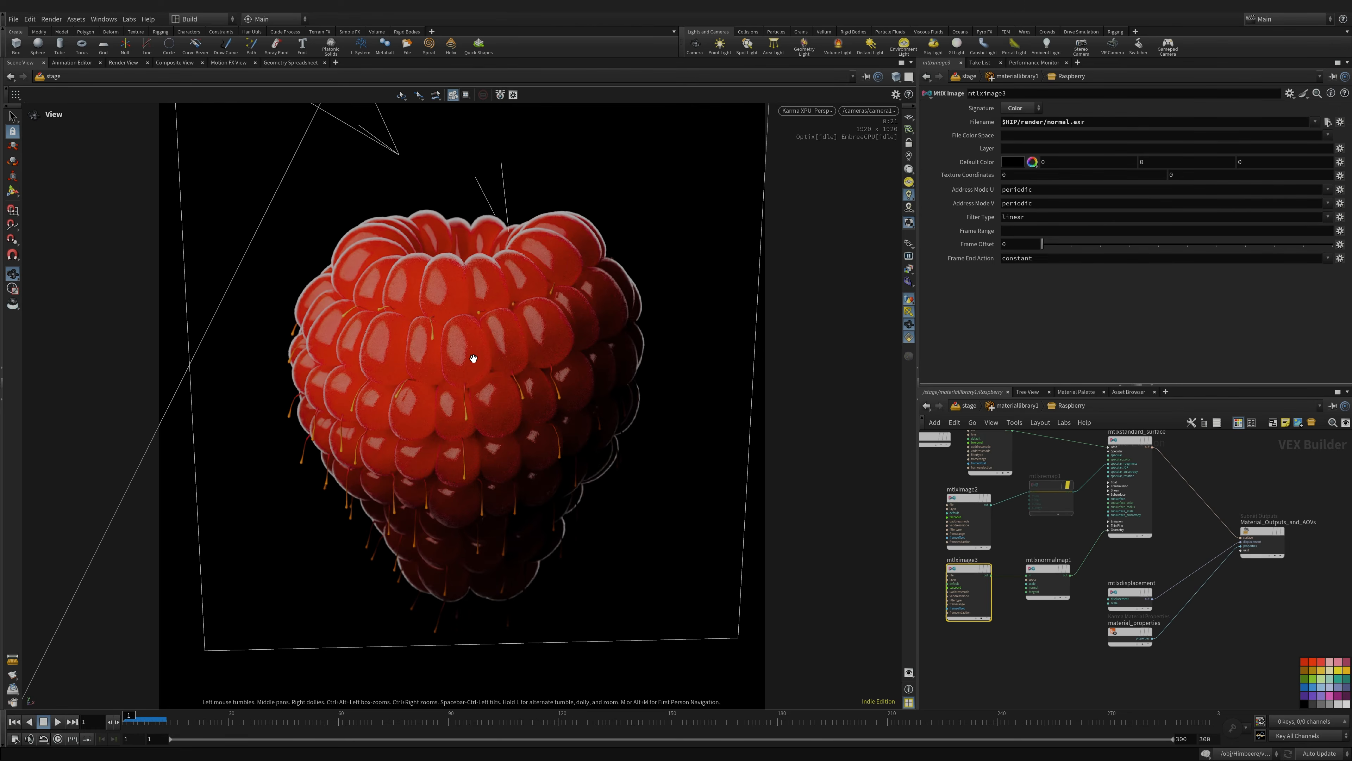
right_drag(473, 359, 672, 319)
drag(485, 335, 544, 319)
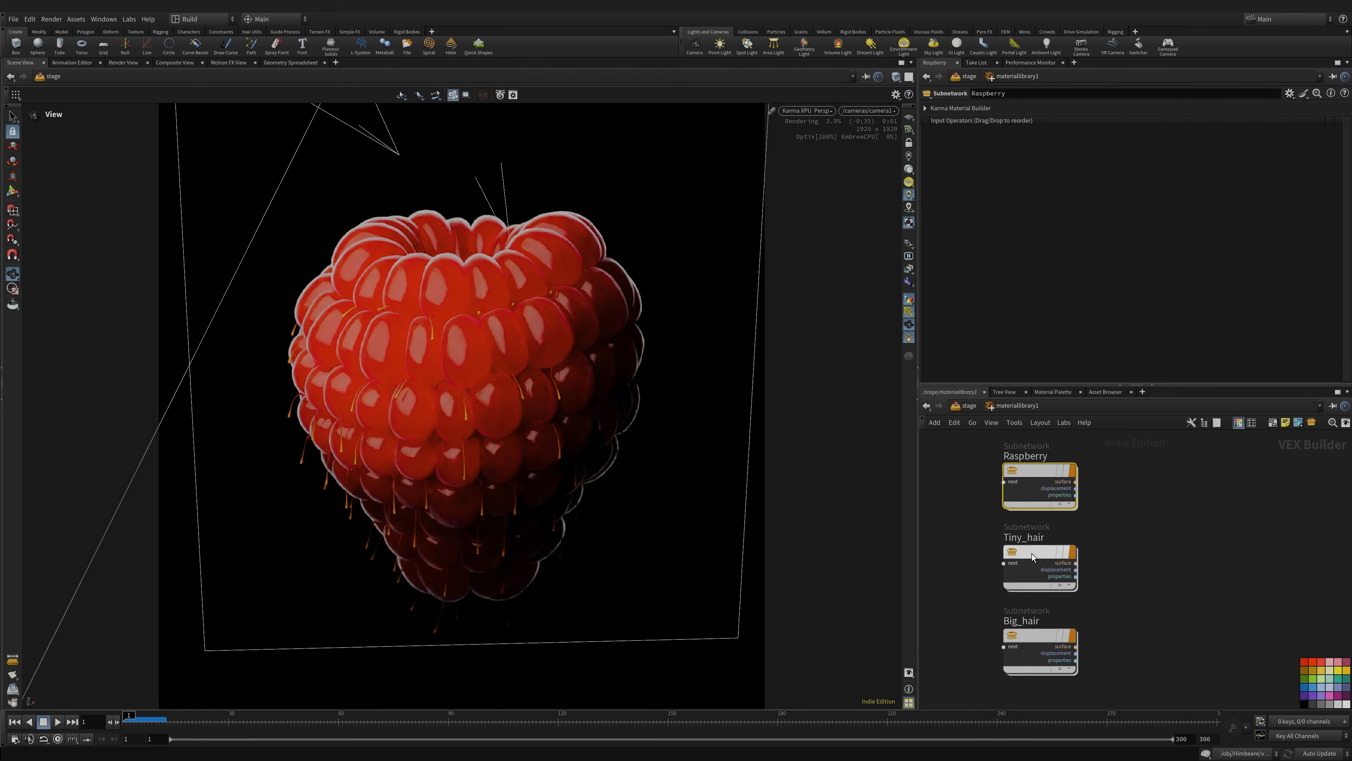
- Review the Tiny_hair material network and save the scene
double_click(1033, 554)
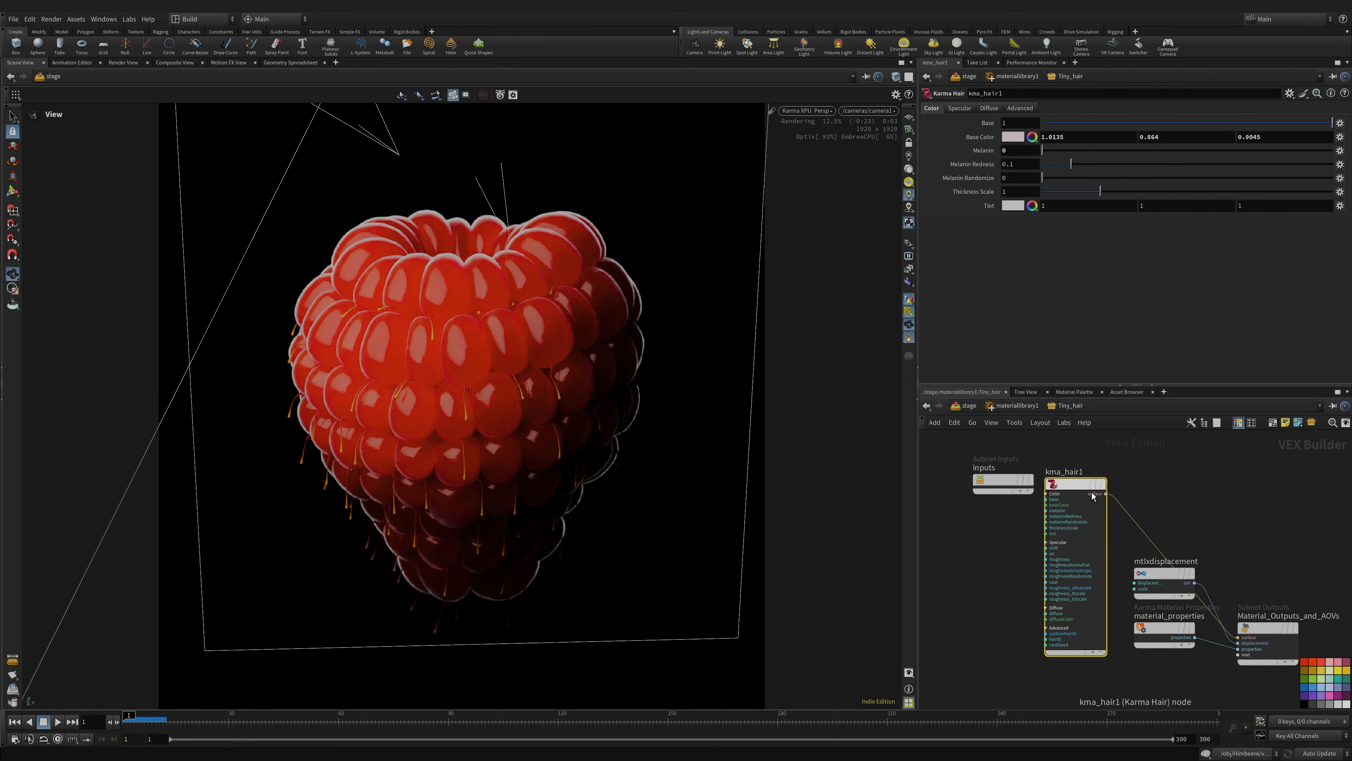
middle_drag(978, 580, 954, 602)
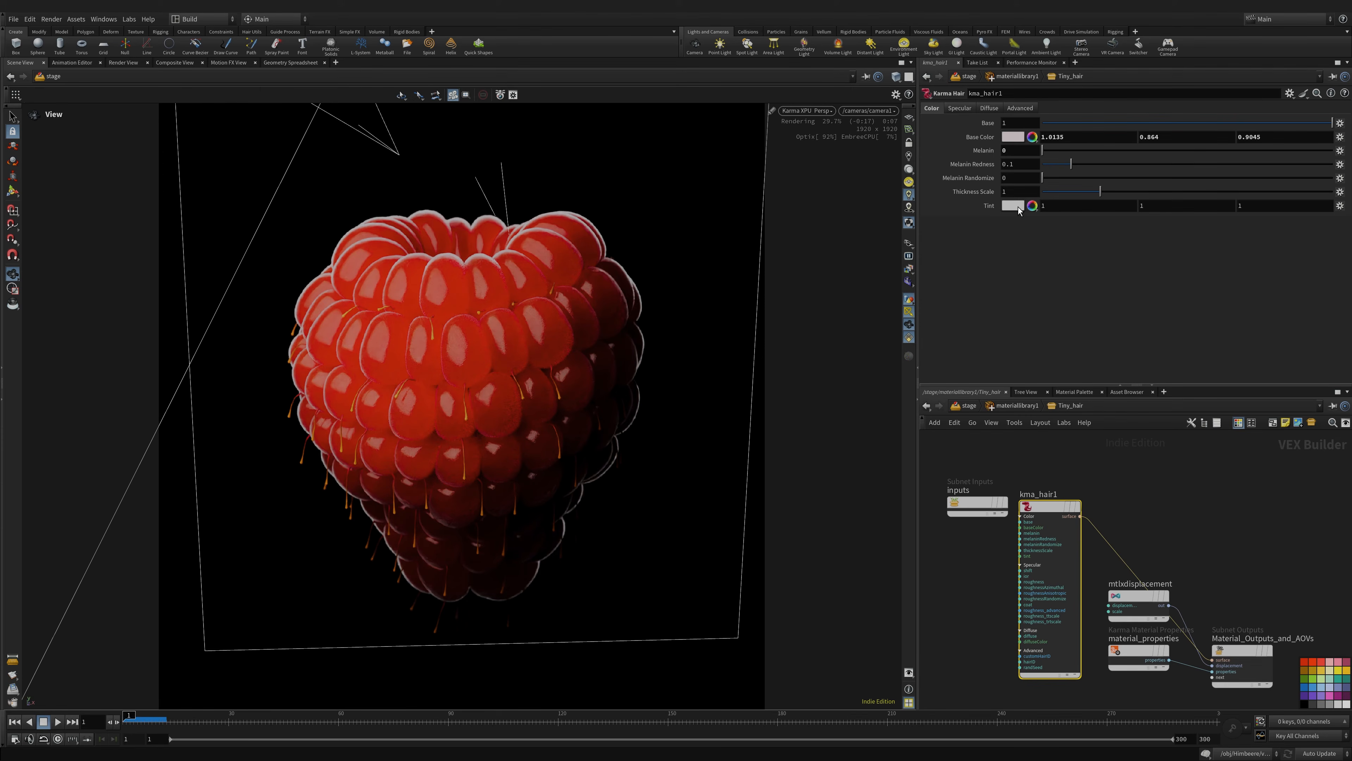
key(ctrl+s)
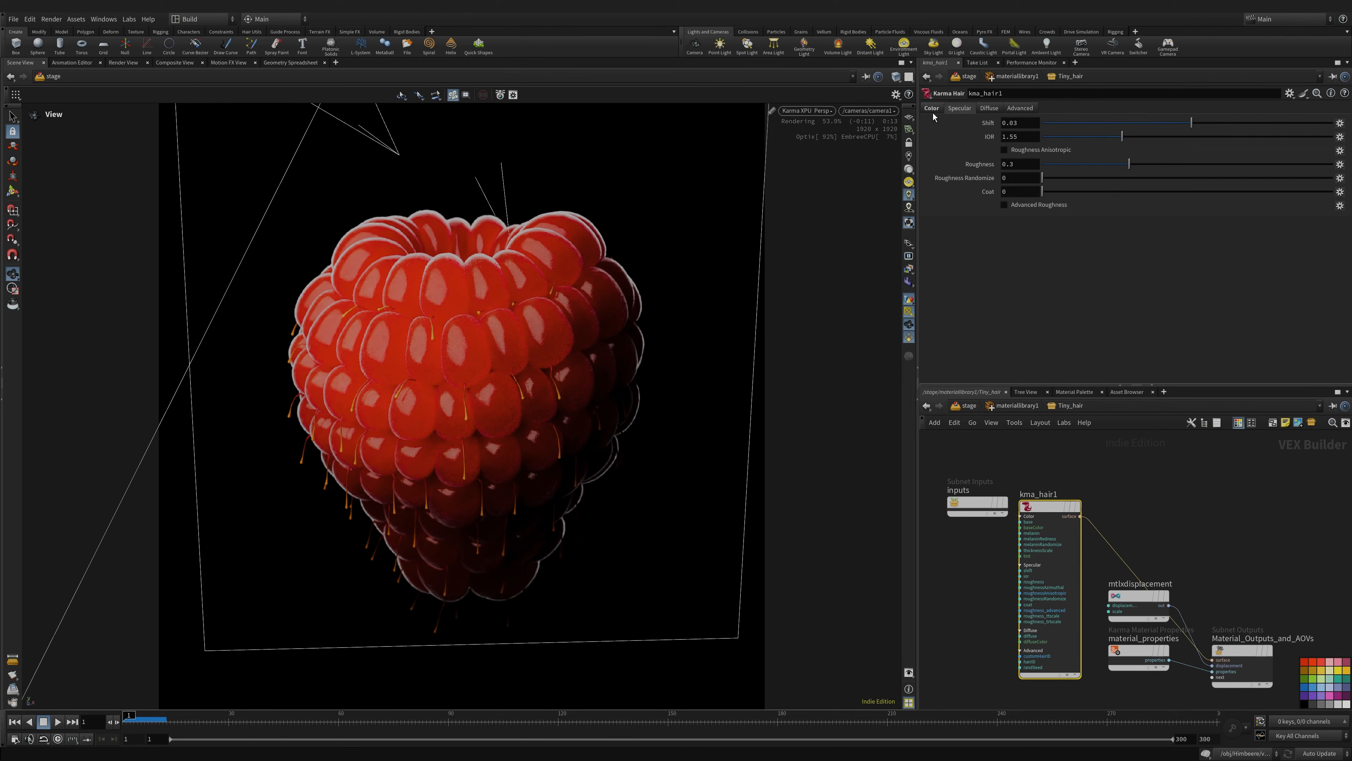
- Enter Big_hair and inspect mtlxgeompropvalue1 and the ramp1 colour ramp
click(1007, 407)
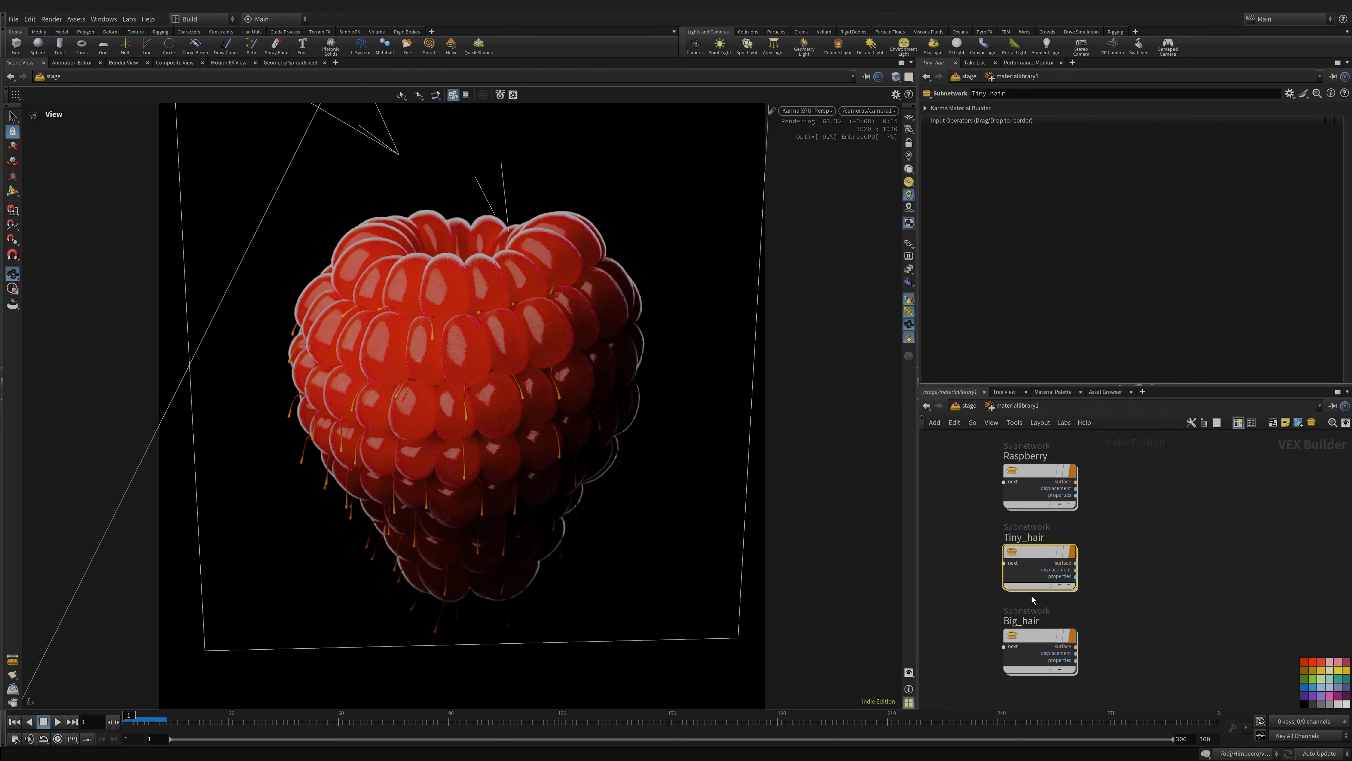
double_click(1035, 638)
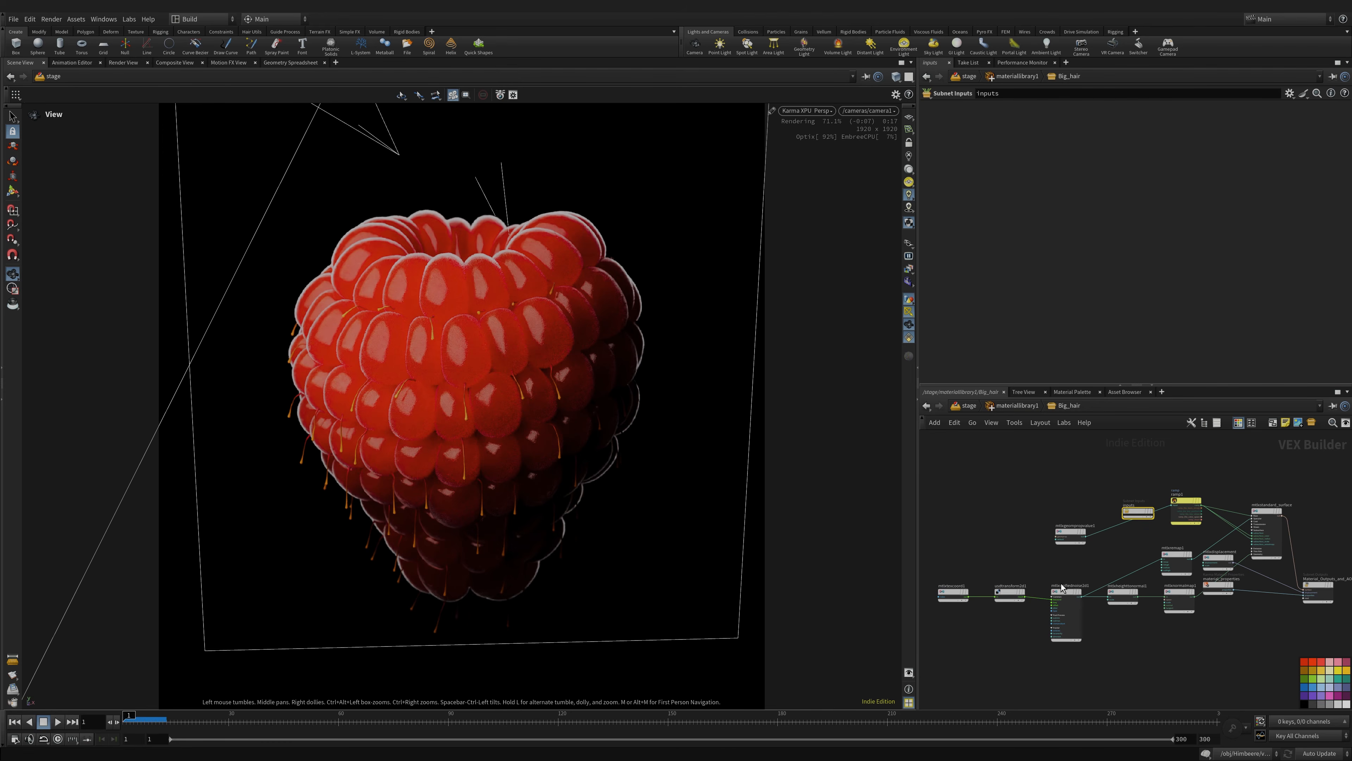
middle_drag(1016, 550, 1013, 479)
scroll(993, 550, up, 5)
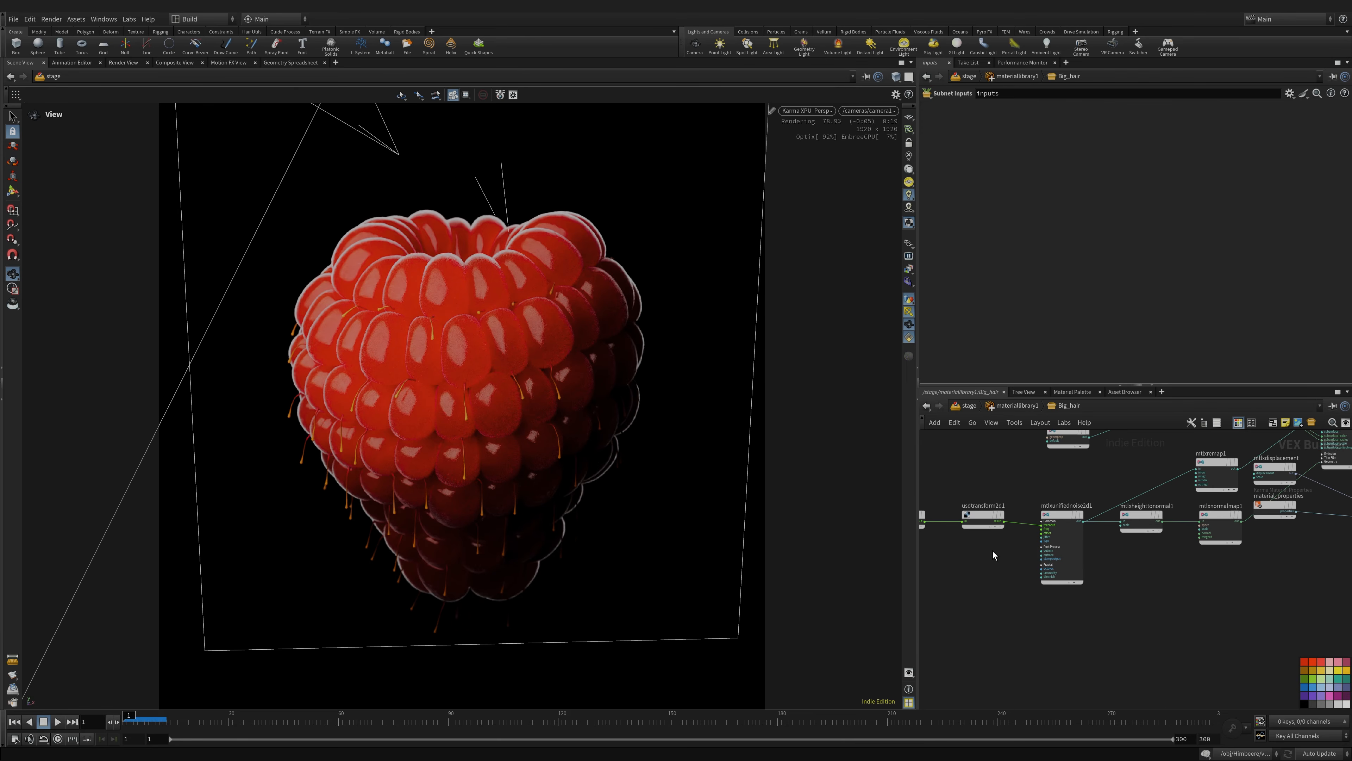
click(1016, 565)
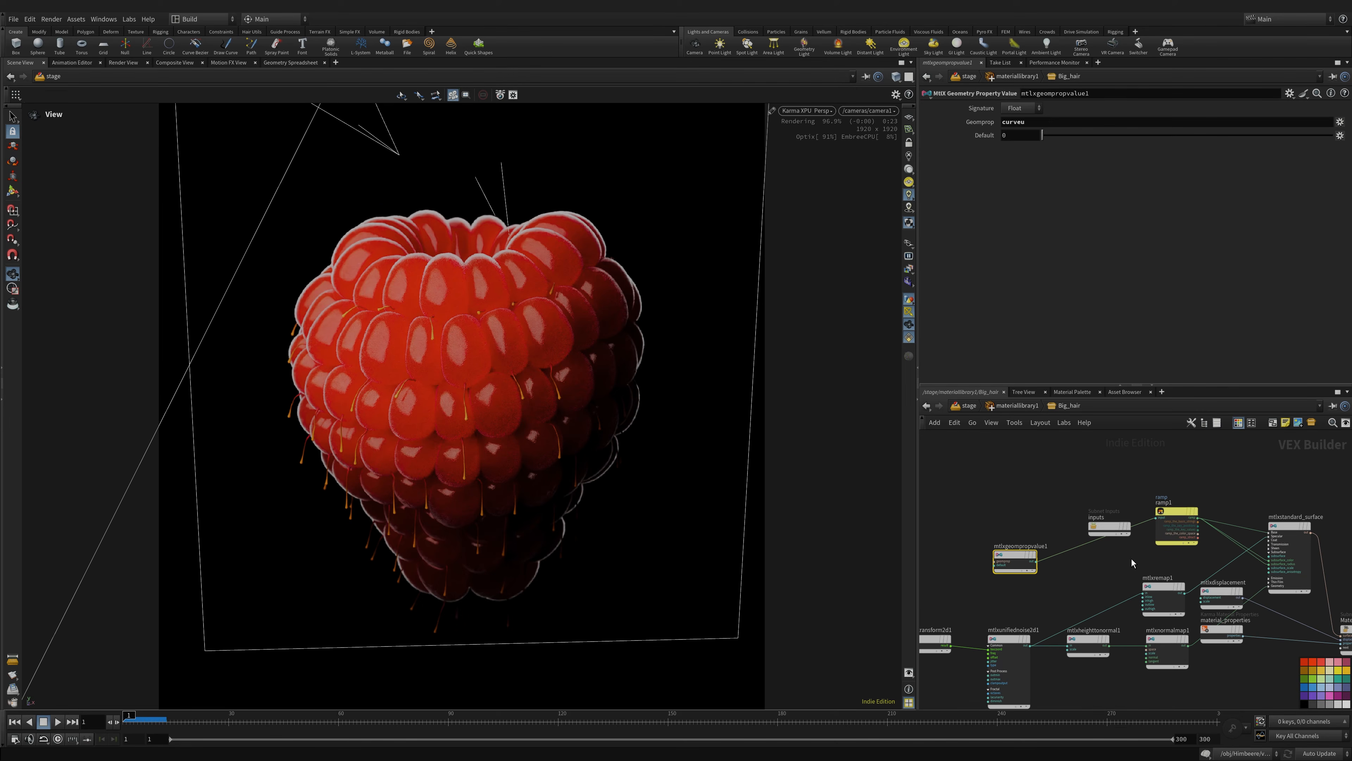
click(1182, 509)
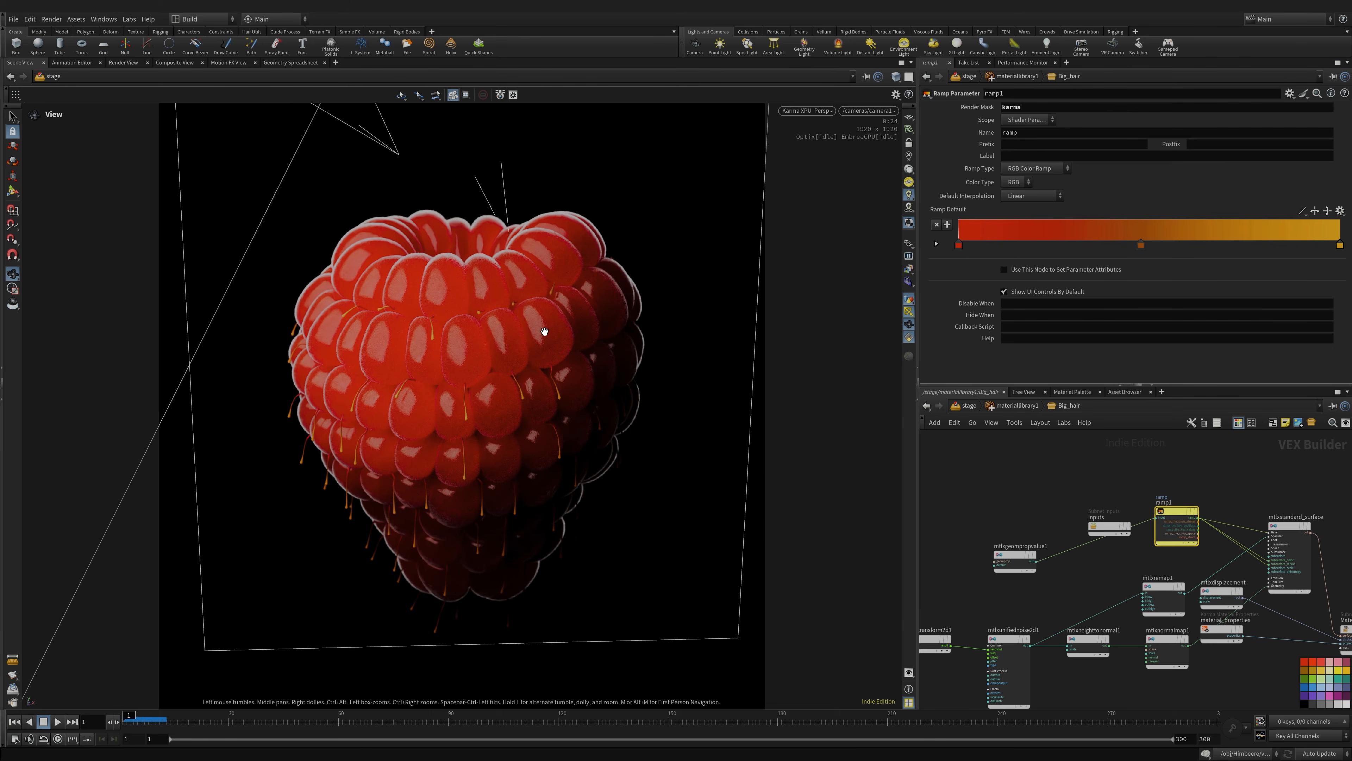
- Move mtlxremap1 up-left and mtlxstandard_surface up-right in the Big_hair graph
middle_drag(1092, 566, 978, 535)
click(1115, 532)
click(1084, 522)
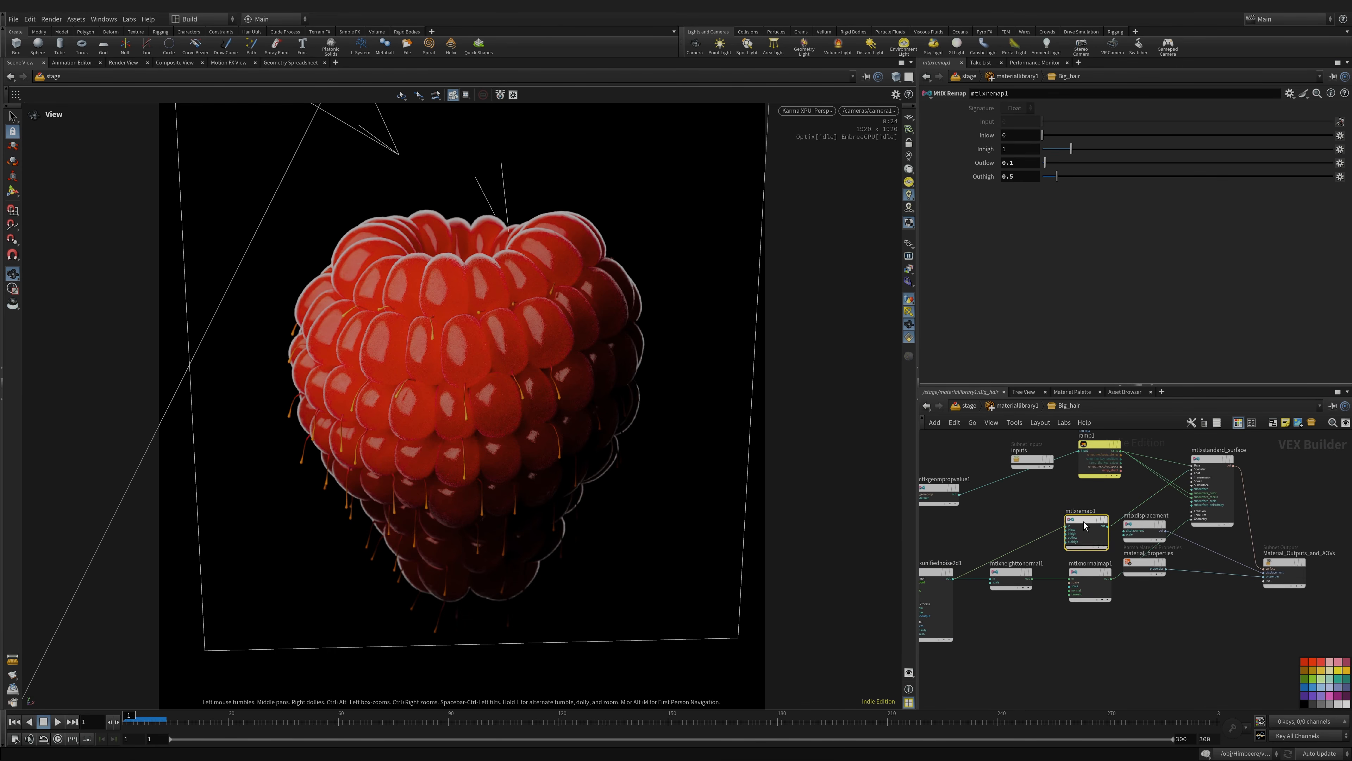
drag(1089, 519, 1054, 511)
click(1192, 470)
drag(1212, 462, 1226, 450)
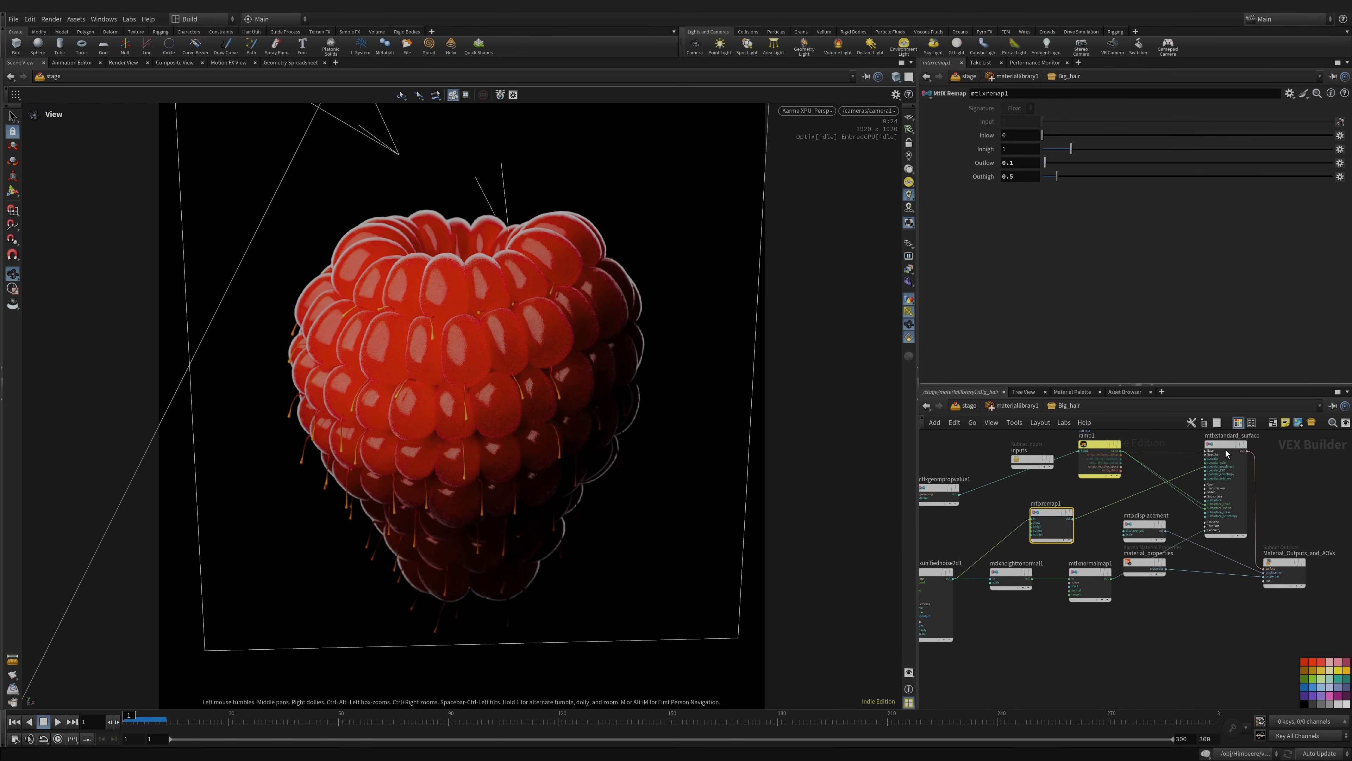
- Check mtlxheighttonormal1 and mtlxnormalmap1, move material_properties down-right, then exit Big_hair
click(1011, 573)
middle_drag(1037, 592, 1072, 581)
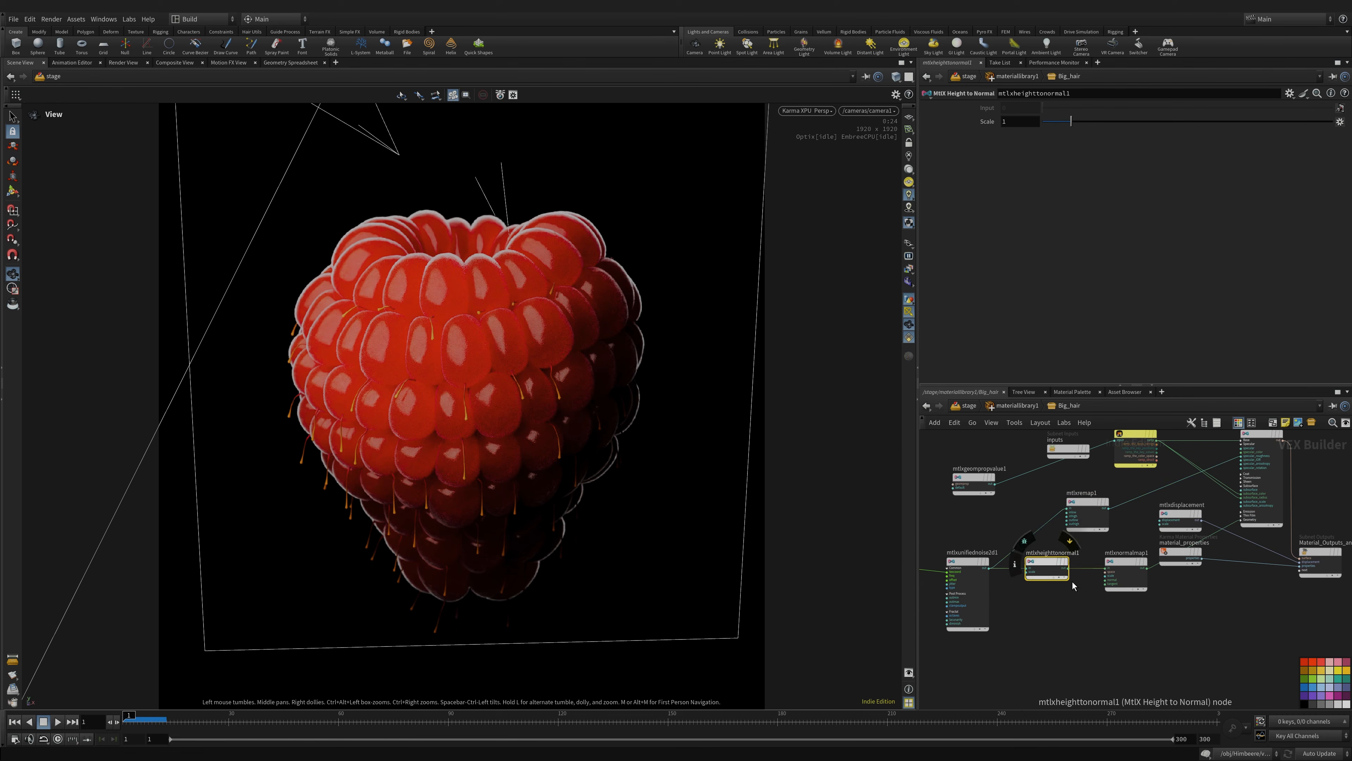
click(1125, 566)
drag(1183, 553, 1207, 609)
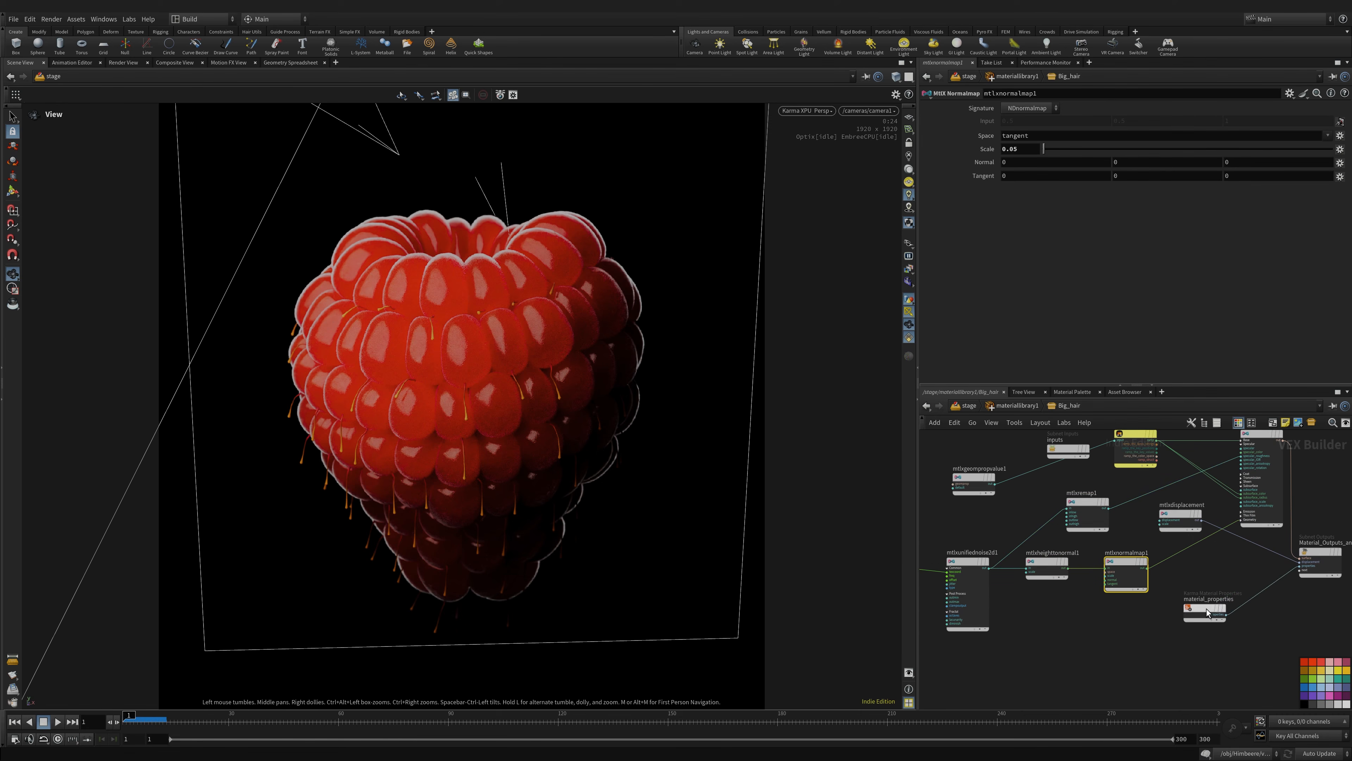
middle_drag(1207, 609, 1155, 630)
click(1020, 409)
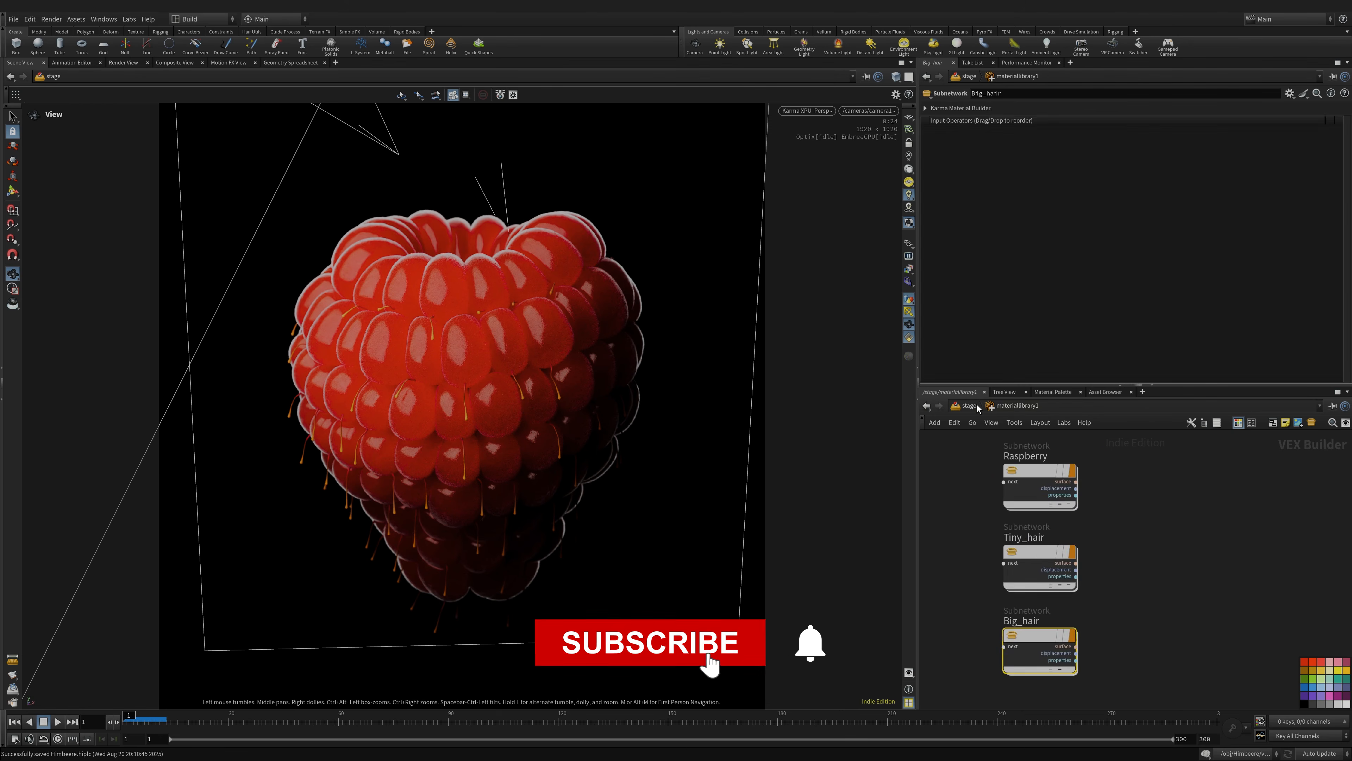
- Review the material assignments in materiallinker1
middle_drag(1141, 591, 1136, 537)
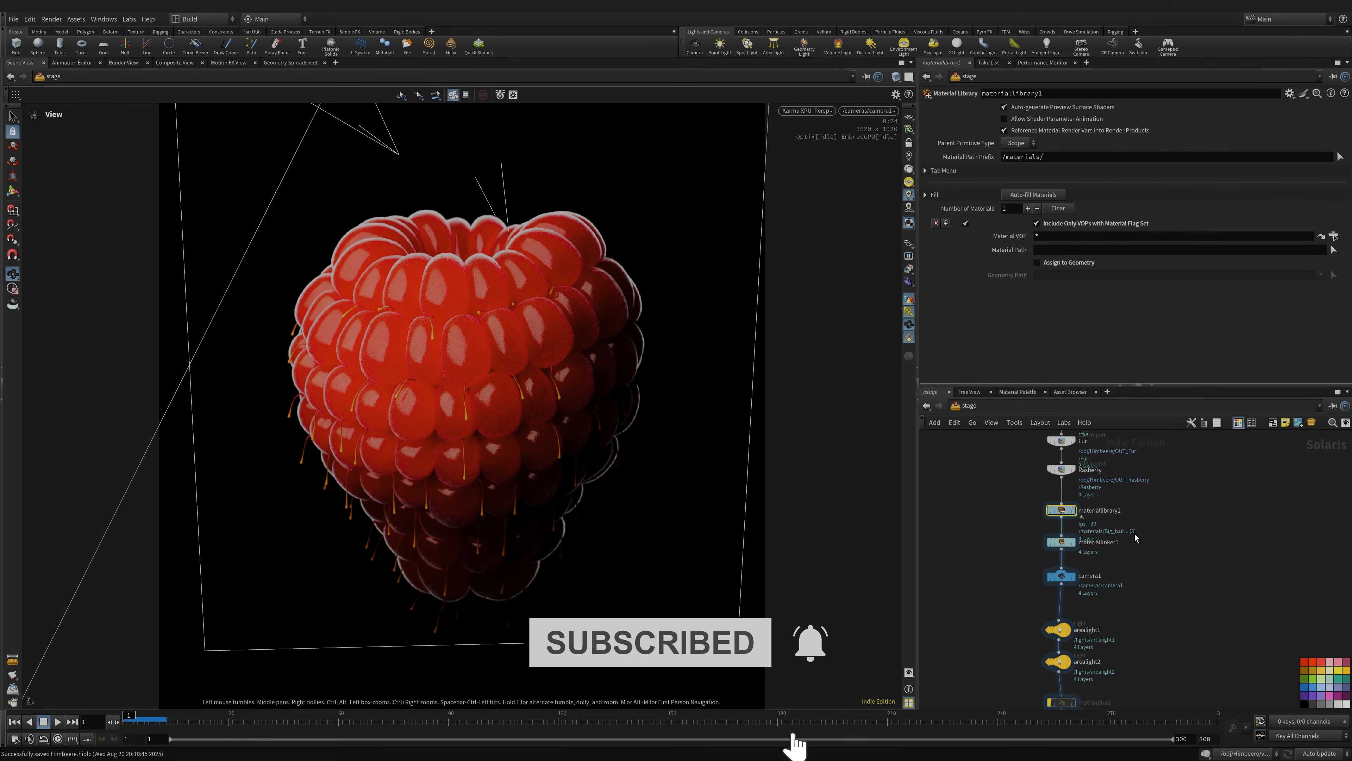
click(1062, 536)
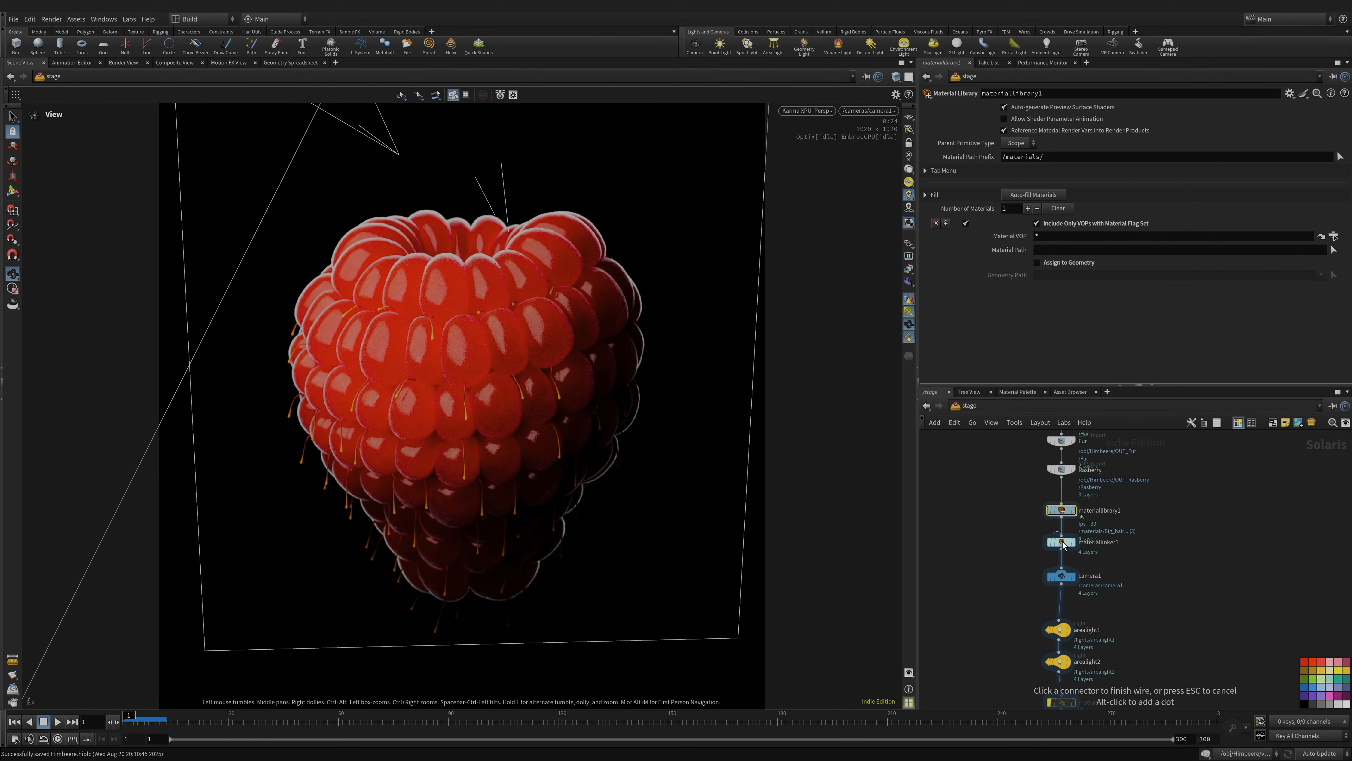
click(1063, 544)
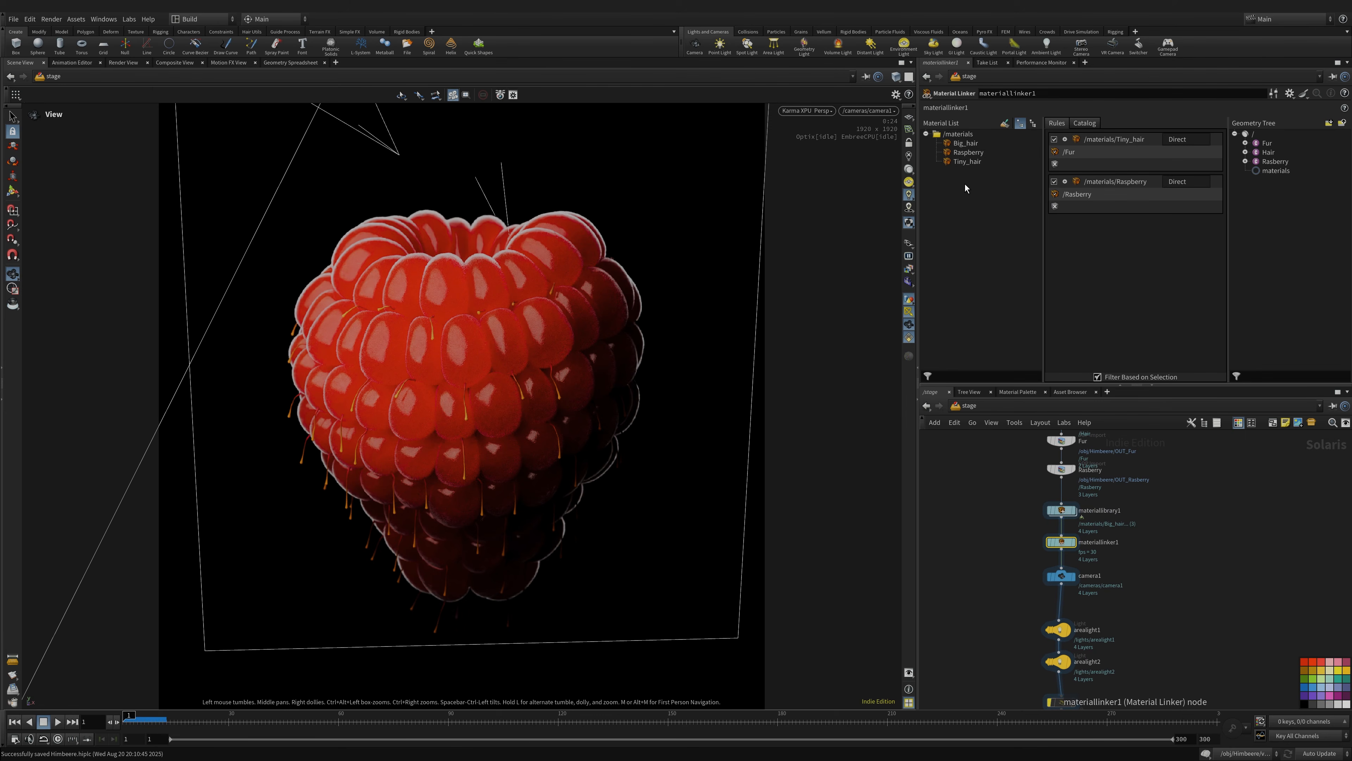
- Show camera1's settings: Focus Distance 4.2 and F-Stop 1.35
middle_drag(1064, 585, 1057, 513)
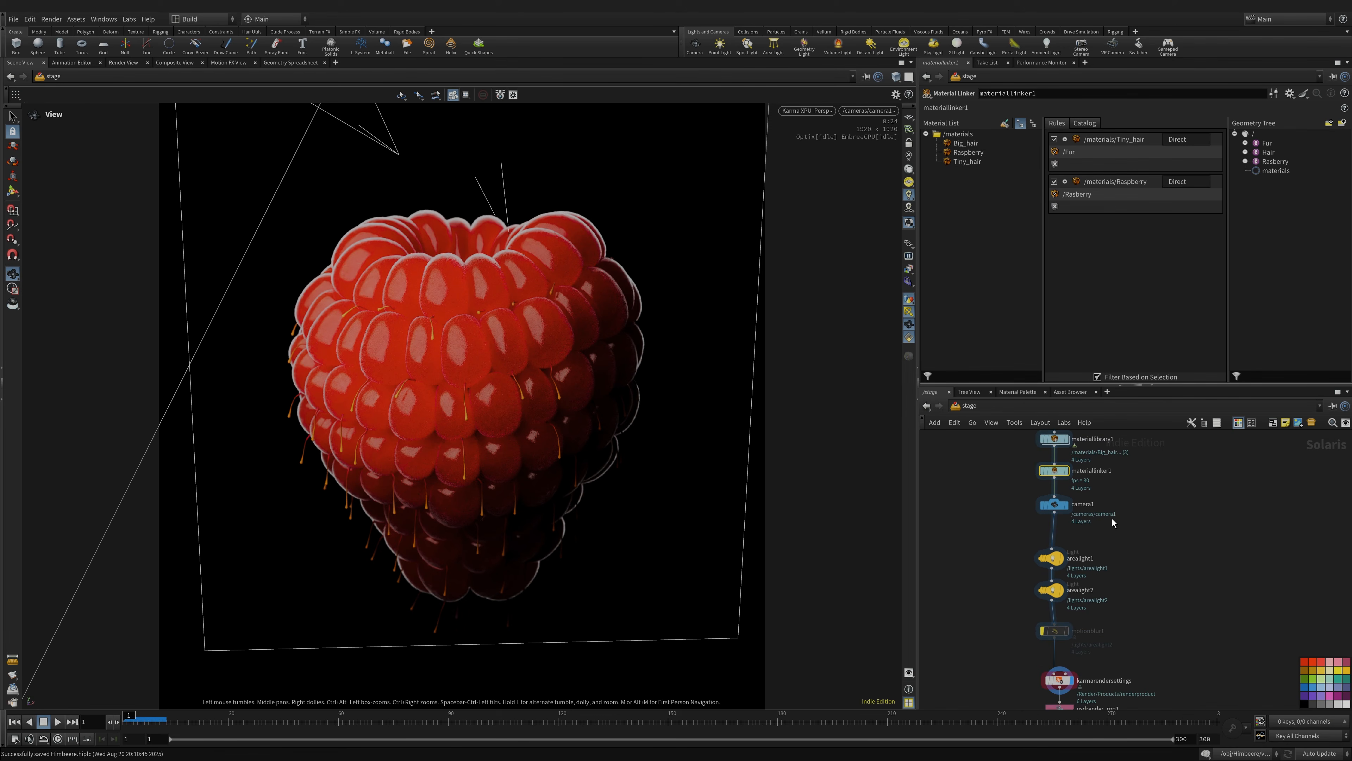
click(1057, 513)
middle_drag(1023, 587, 1016, 491)
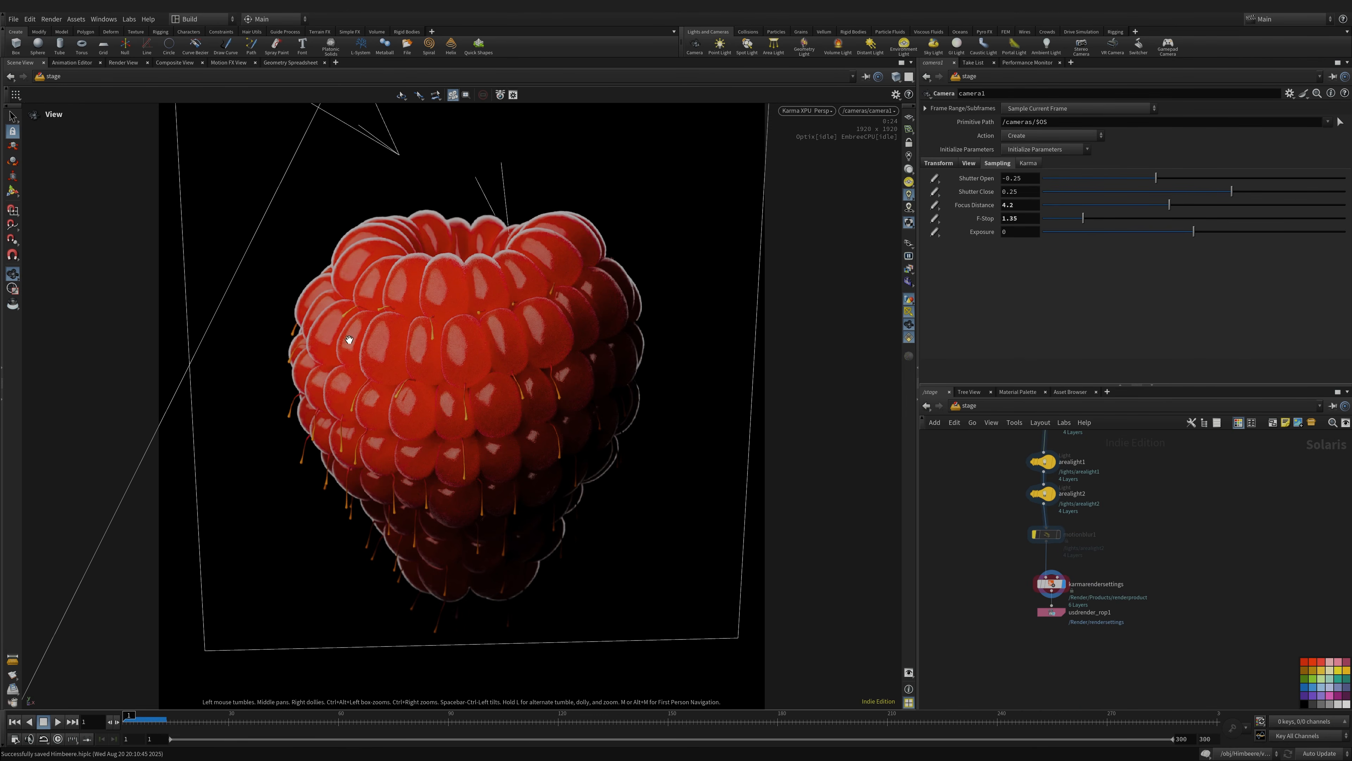